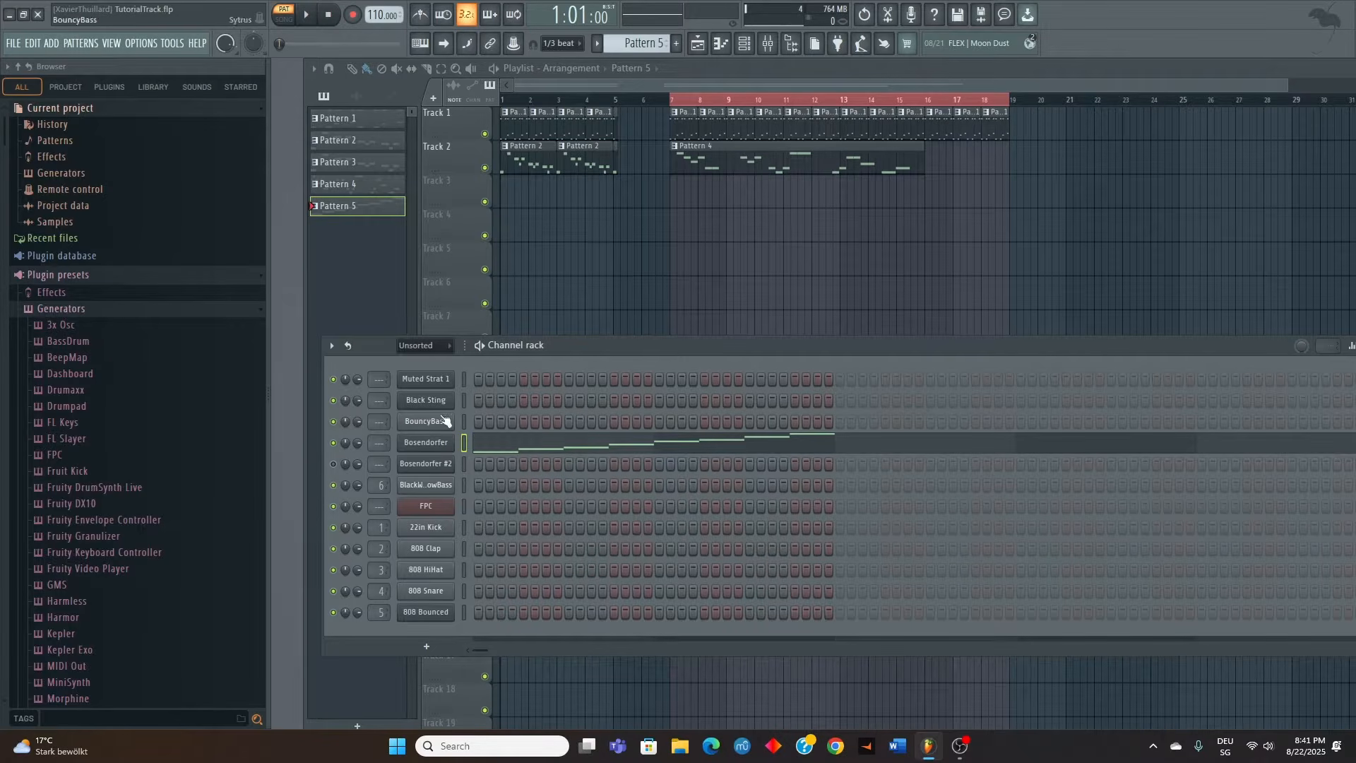
Open the Bosendorfer channel's piano roll in Pattern 5 and play back the rising scale from A4 to A5
right_click(426, 442)
left_click(466, 443)
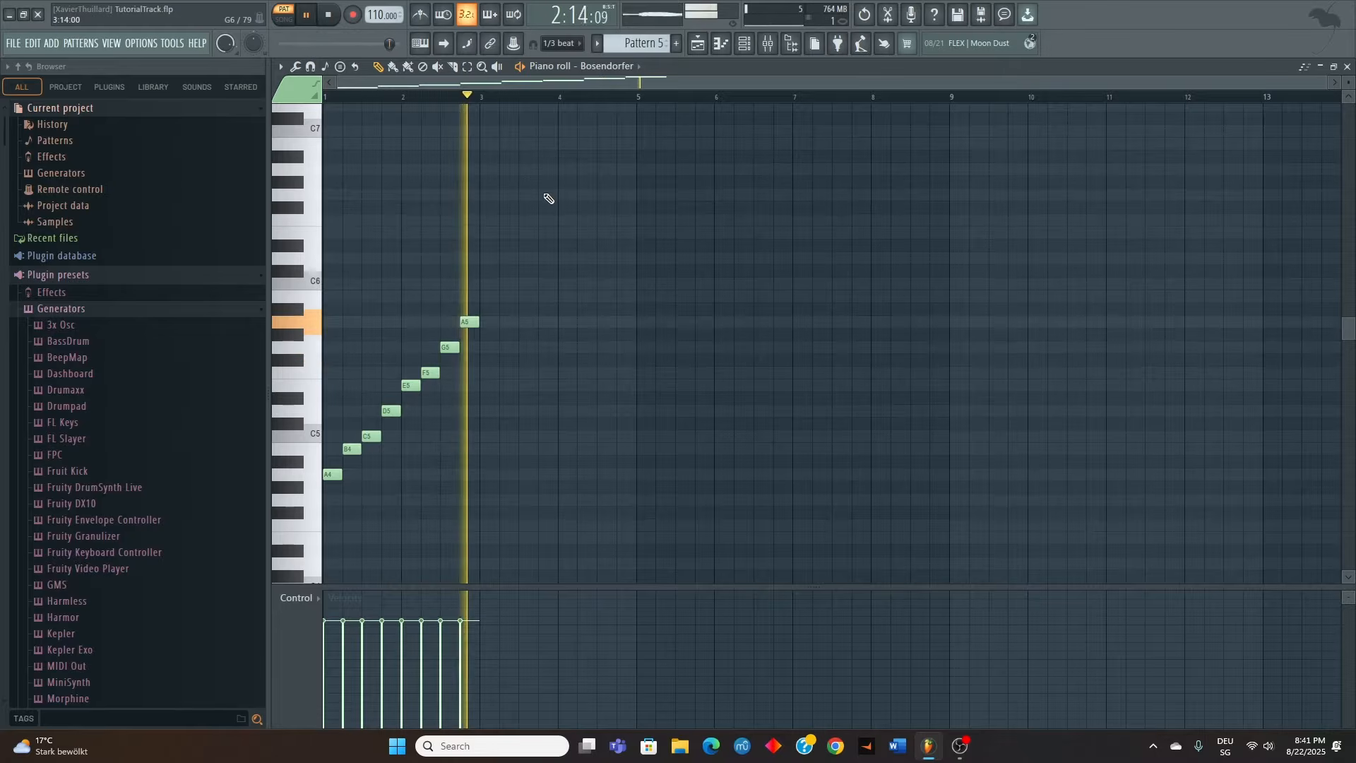
key("space")
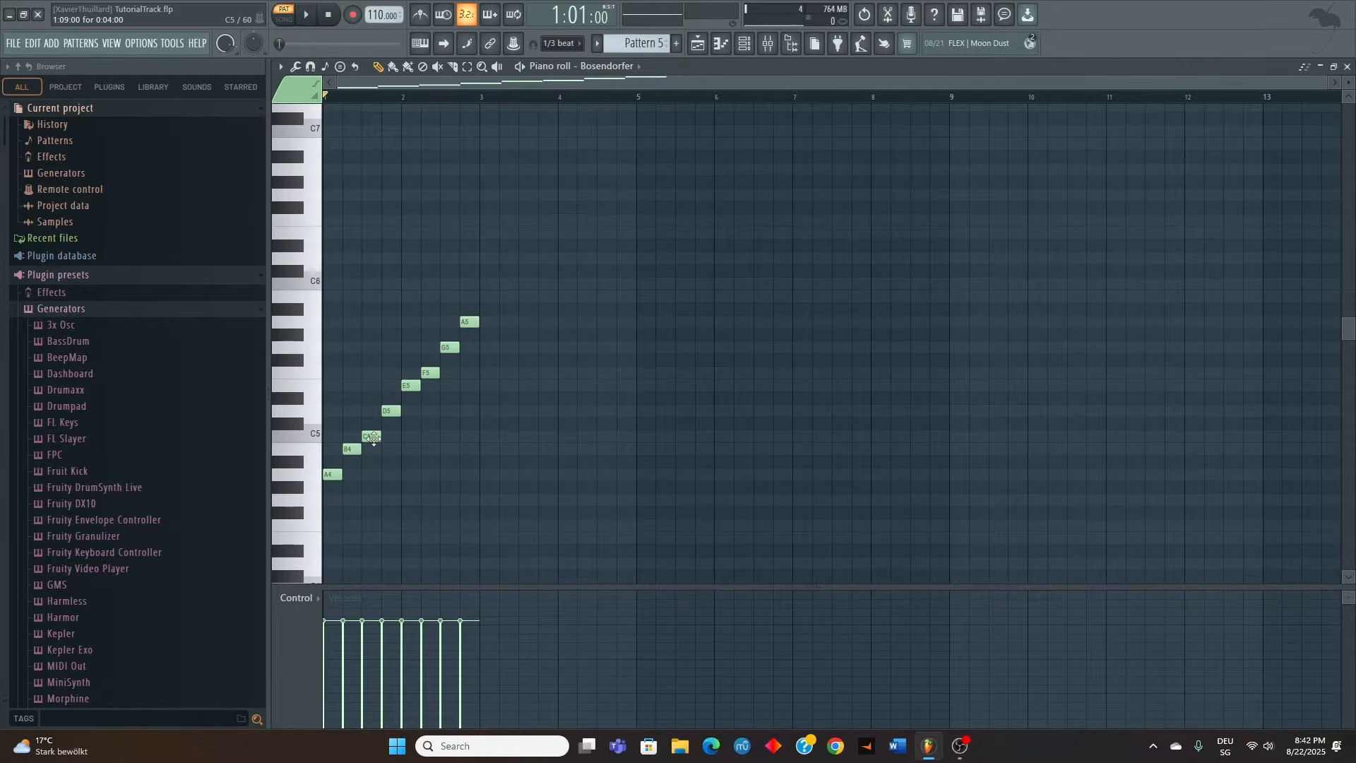
Stack C5 and E5 above the scale's first A4 note and play the chord from bar 1
left_click(331, 439)
left_click(329, 385)
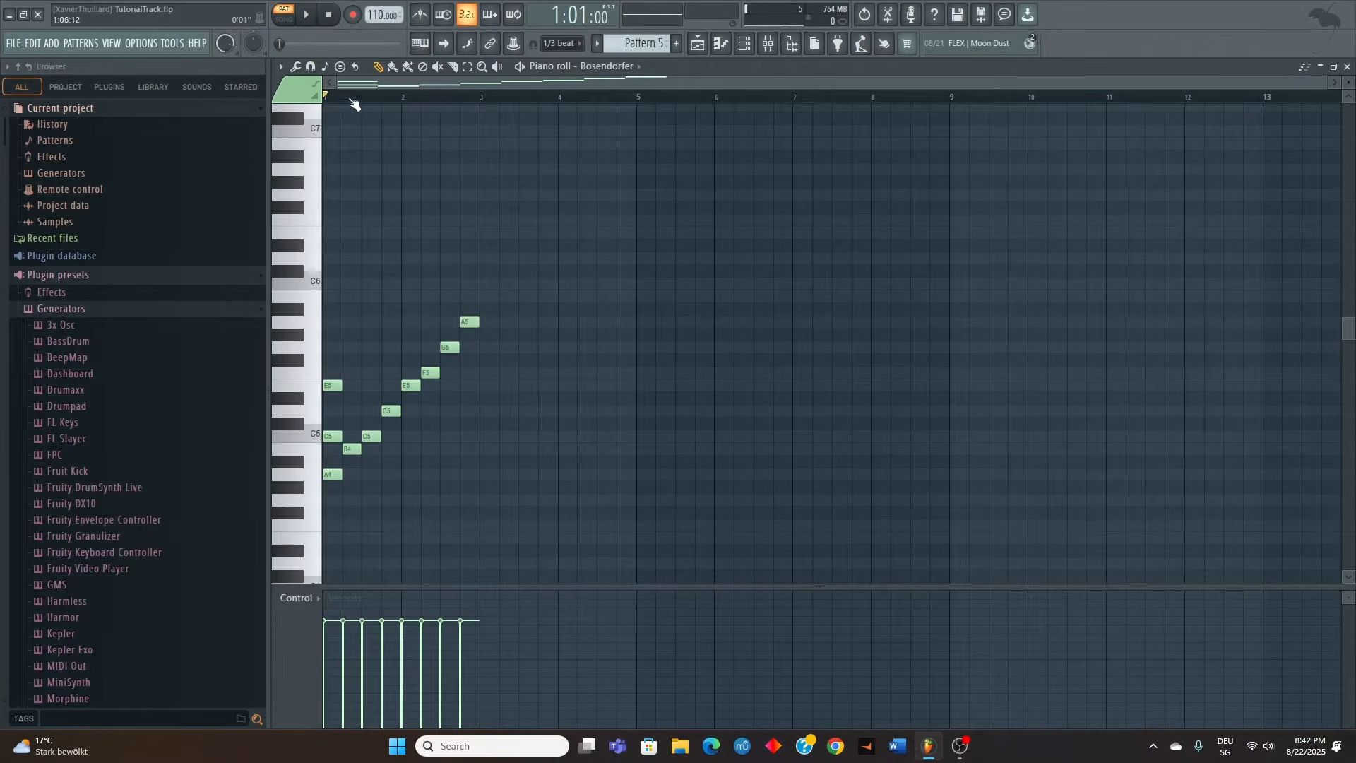
left_click(330, 97)
key("space")
key("space")
Stack D5 and F5 above the B4 note and play back from that chord
left_click(347, 414)
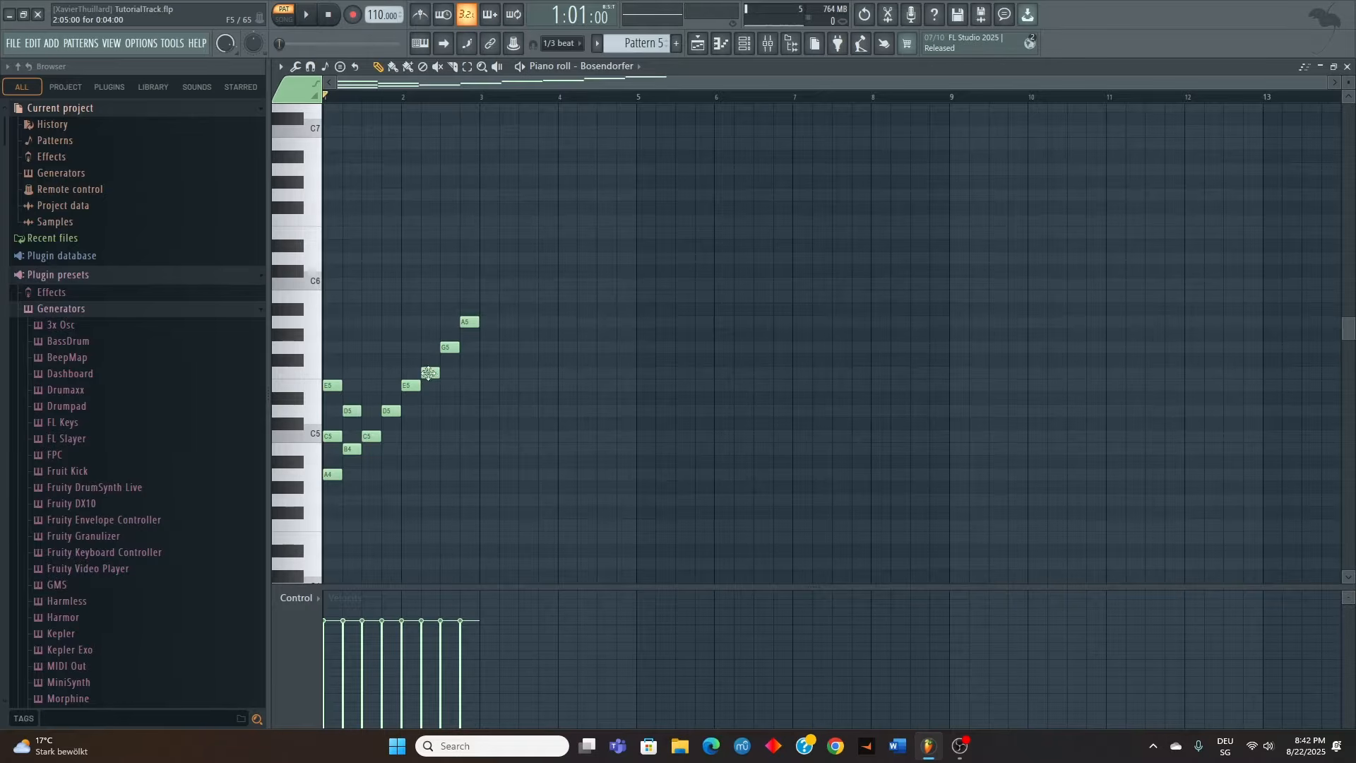
left_click(349, 374)
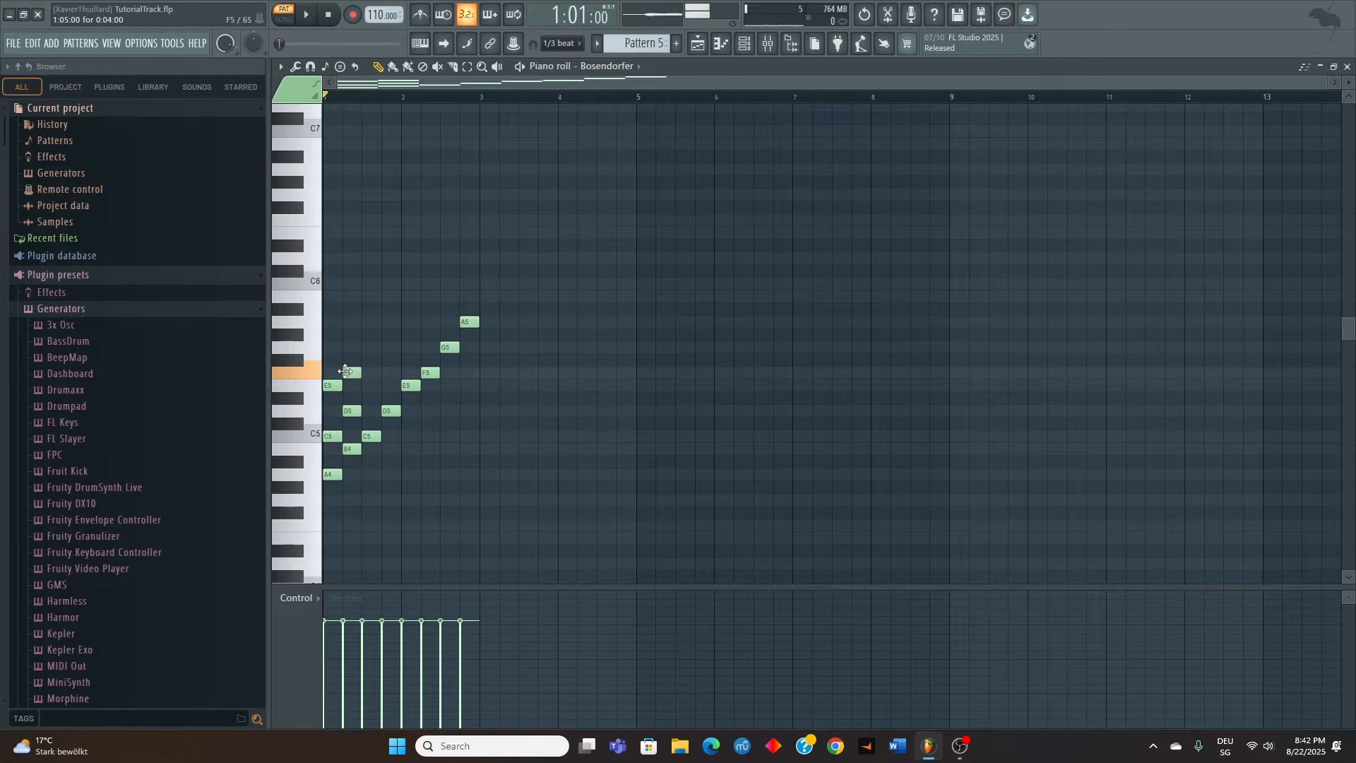
left_click(344, 98)
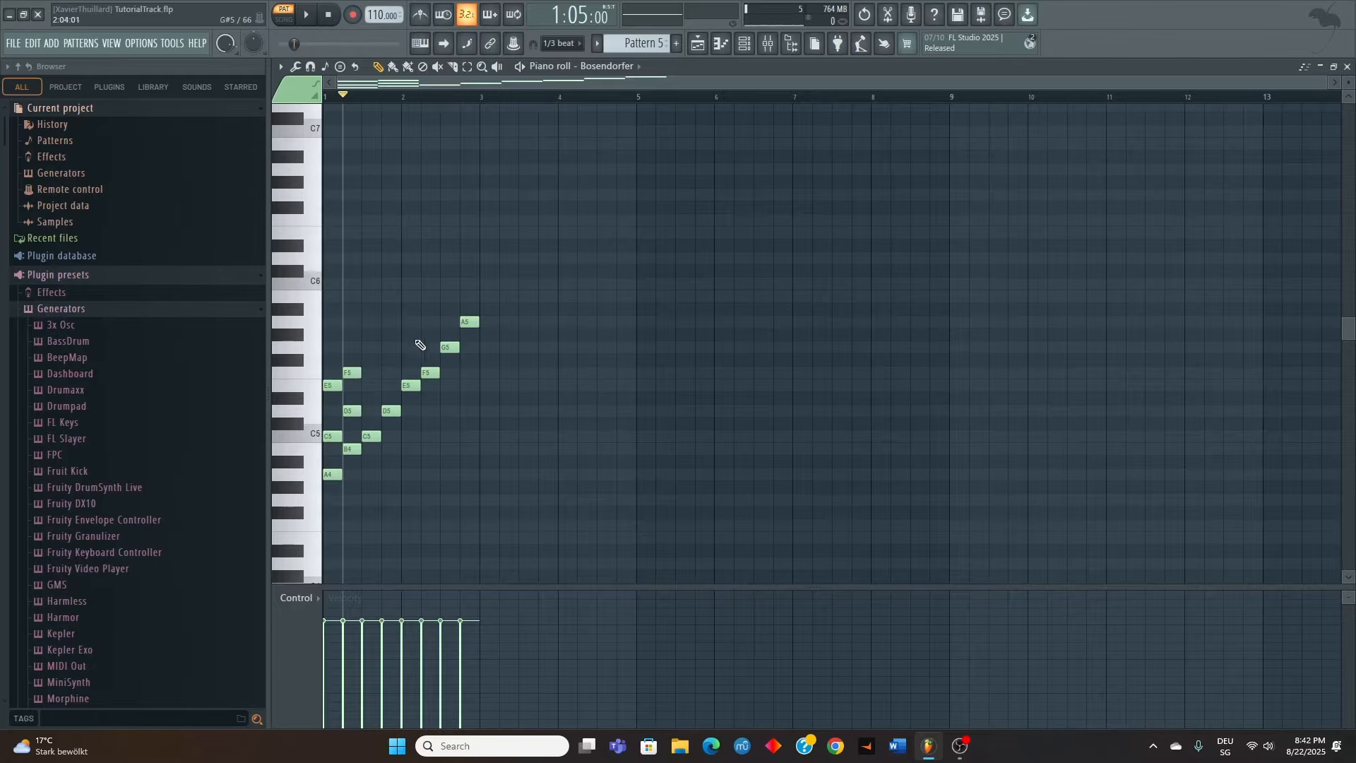
key("space")
key("space")
Build triads on the next scale notes: E5 and G5 over C5, F5 and A5 over D5, G5 and B5 over E5
left_click(371, 385)
left_click(371, 347)
left_click(390, 372)
left_click(390, 322)
left_click(410, 347)
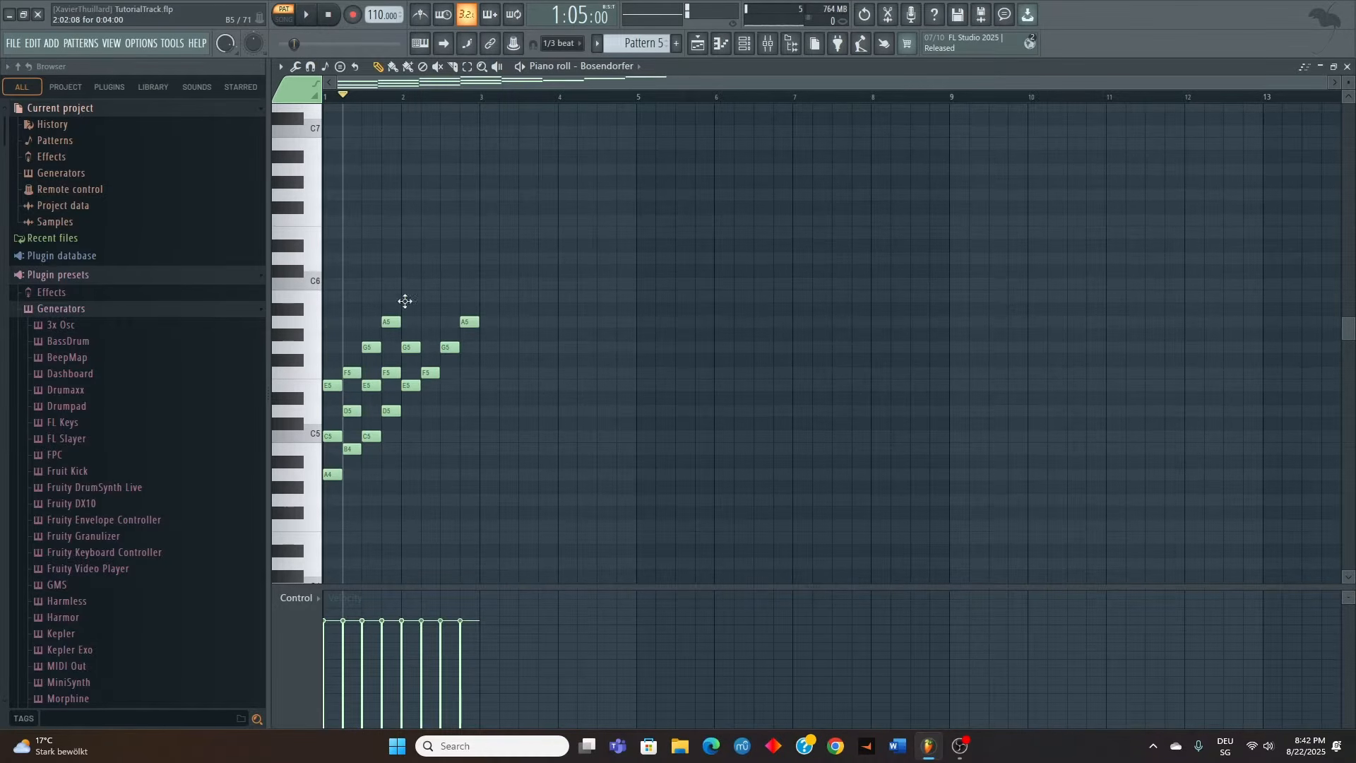
left_click(410, 296)
Complete triads on F5 (A5, C6), G5 (B5, D6) and A5 (C6, E6), and play back with bars 1 to 3 selected
left_click(430, 322)
left_click(430, 283)
left_click(450, 295)
left_click(450, 258)
left_click(470, 283)
left_click(470, 233)
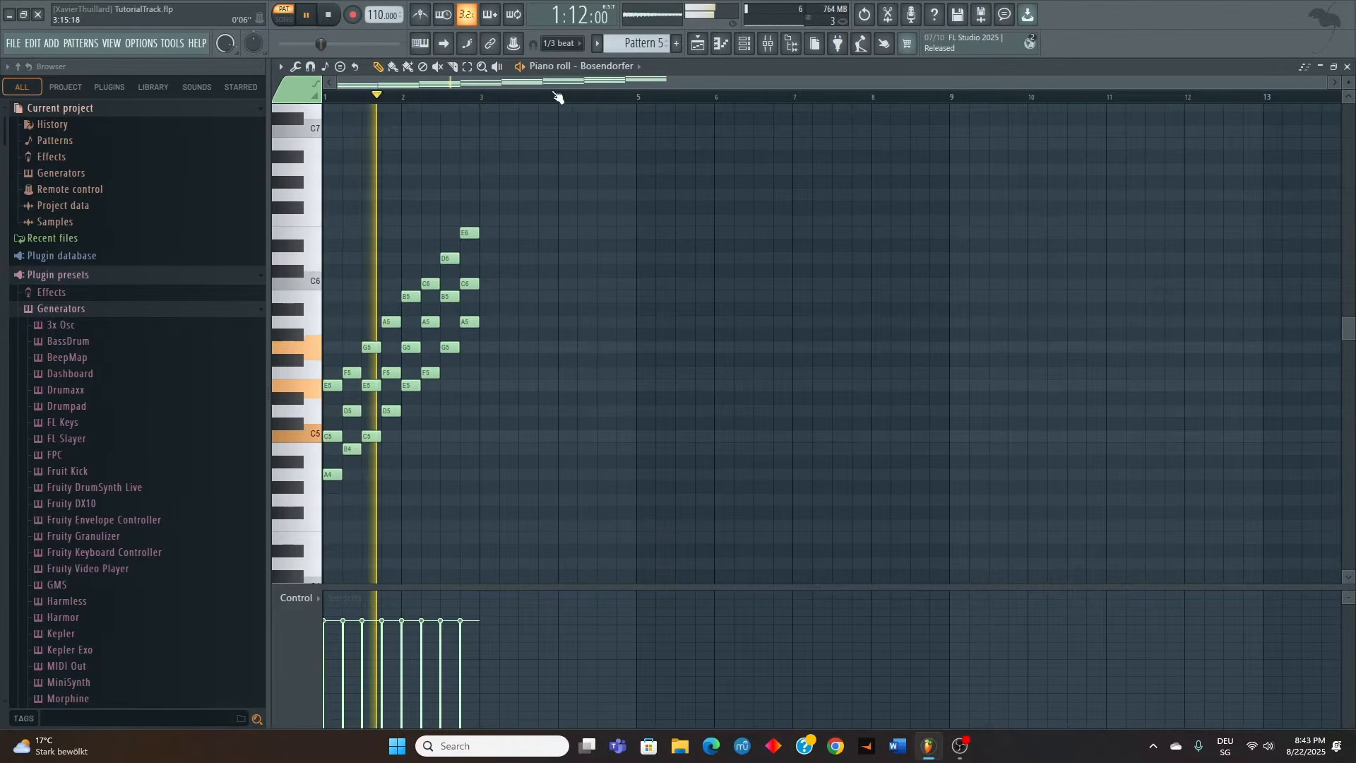
left_click_drag(557, 97, 233, 159)
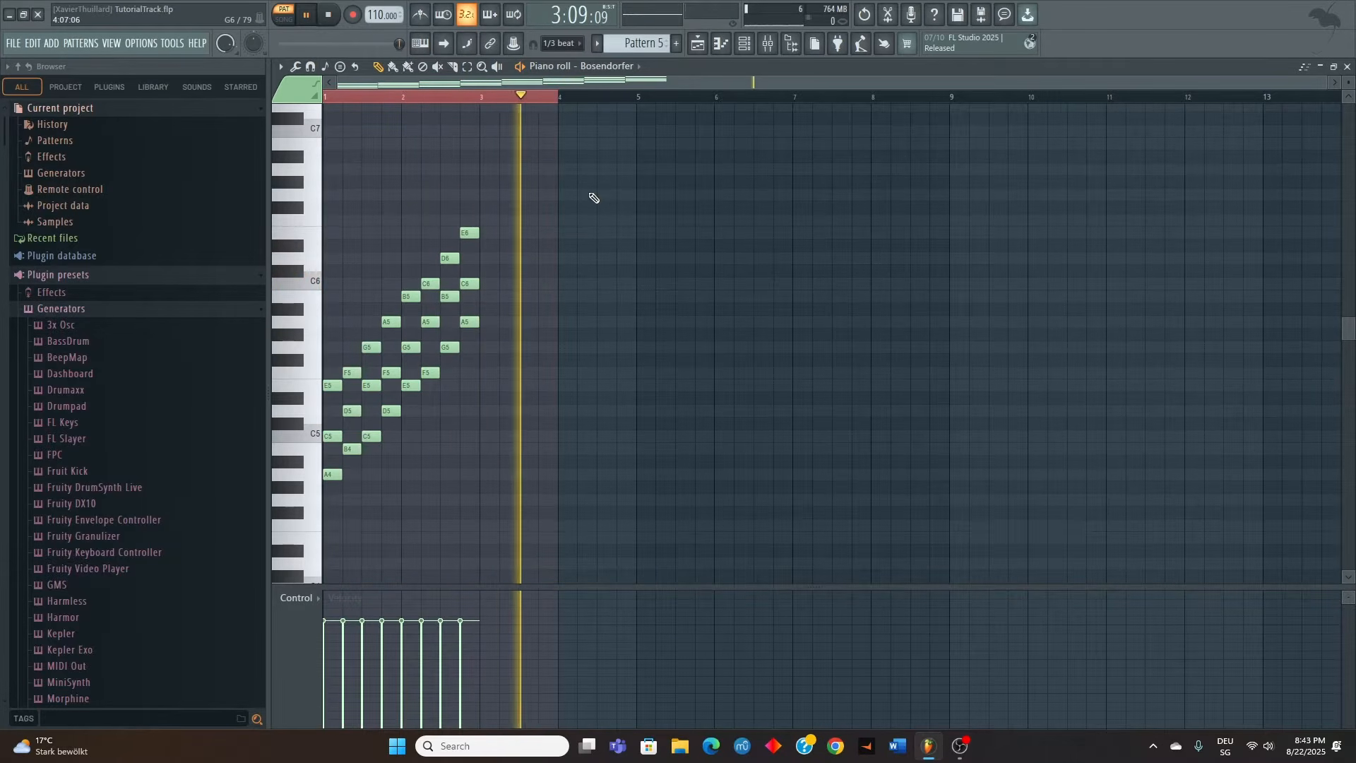
key("space")
Duplicate the scale's single root notes from A4 to A5 so the copy starts at bar 4
left_click_drag(341, 483, 487, 305)
left_click_drag(333, 474, 564, 483)
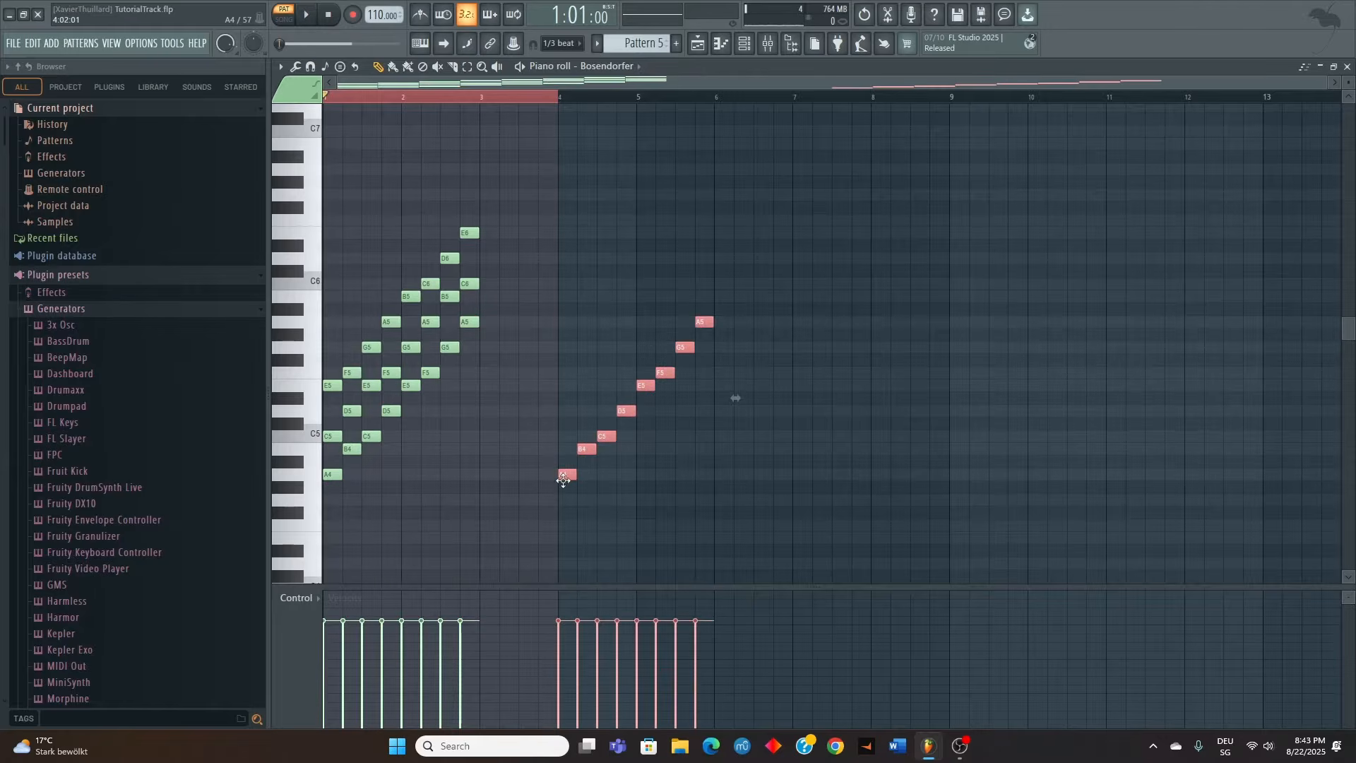
left_click(627, 466, "ctrl")
Raise the C5, F5 and G5 notes of the copied scale by one semitone to form A major
left_click(612, 440, "ctrl")
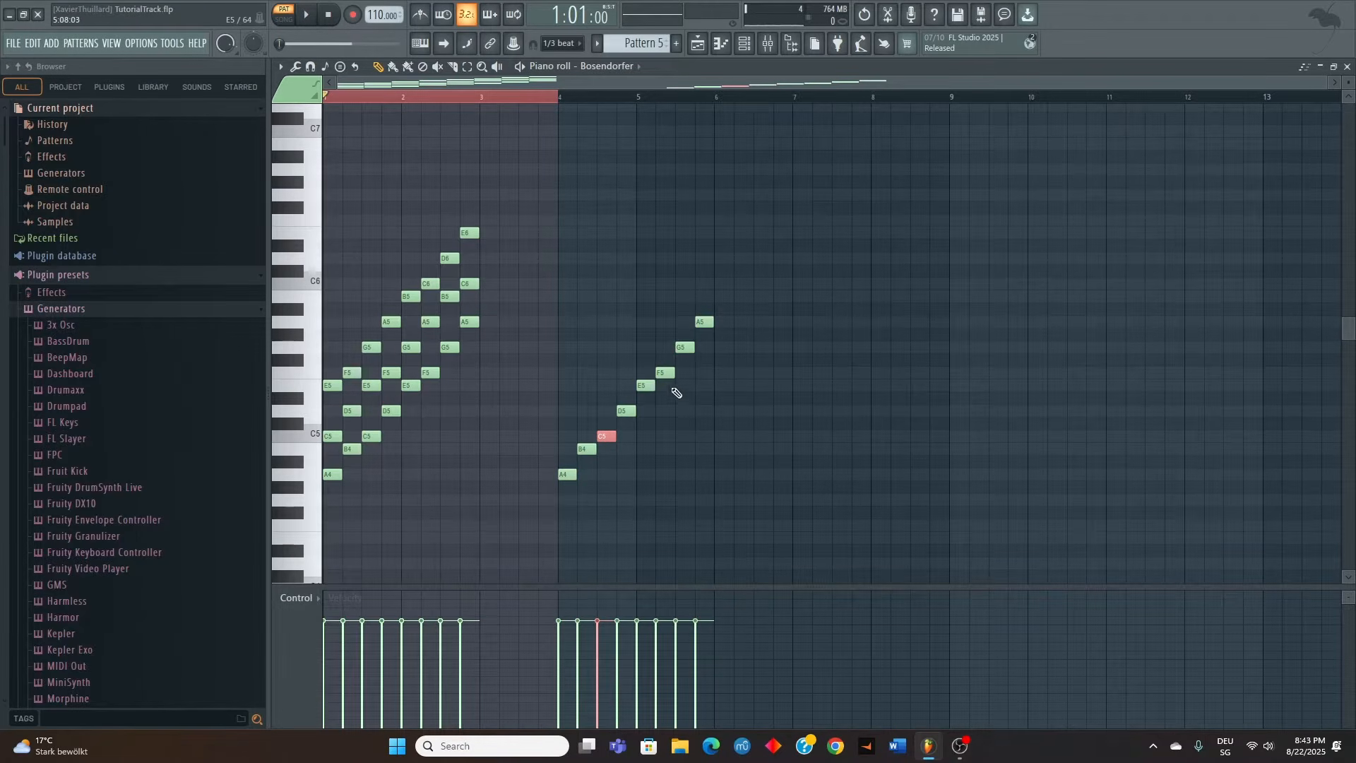
left_click_drag(666, 331, 691, 383)
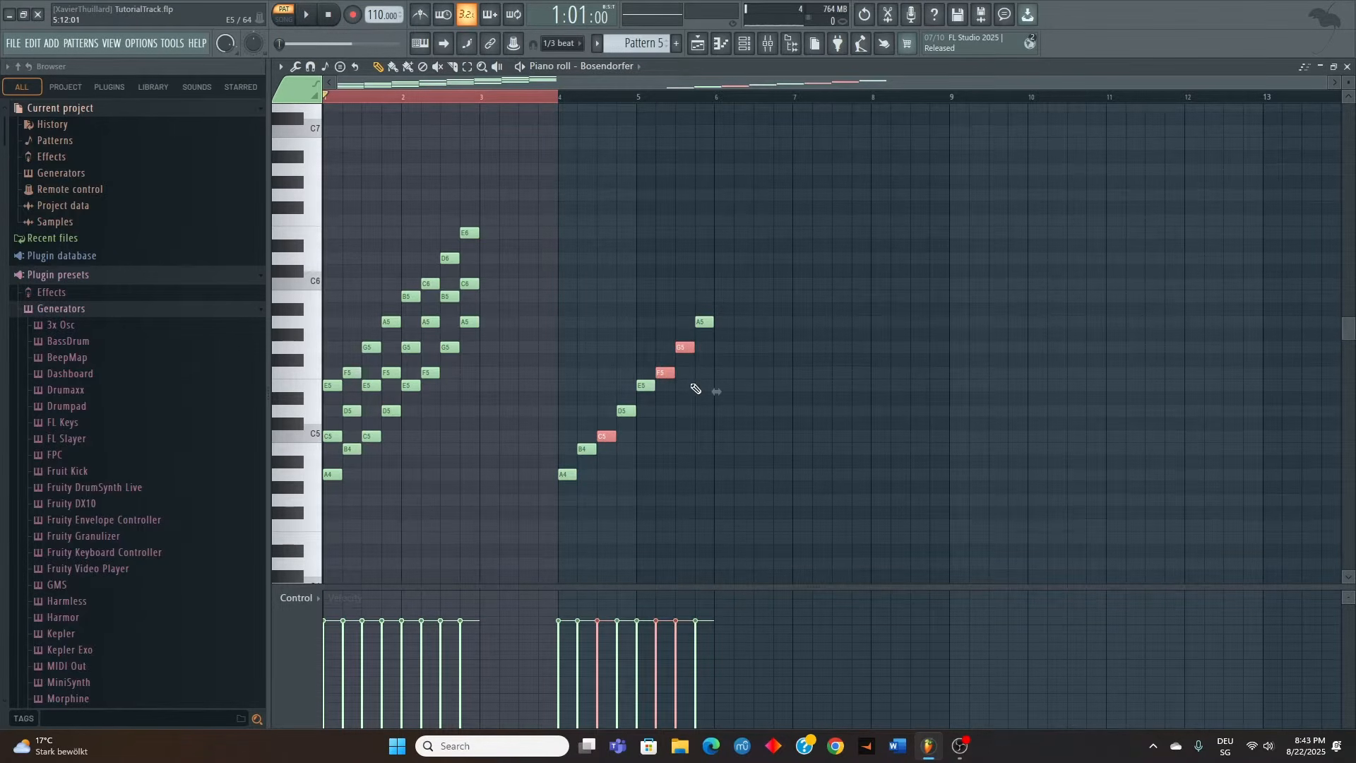
key("shift+Up")
left_click(637, 296, "ctrl")
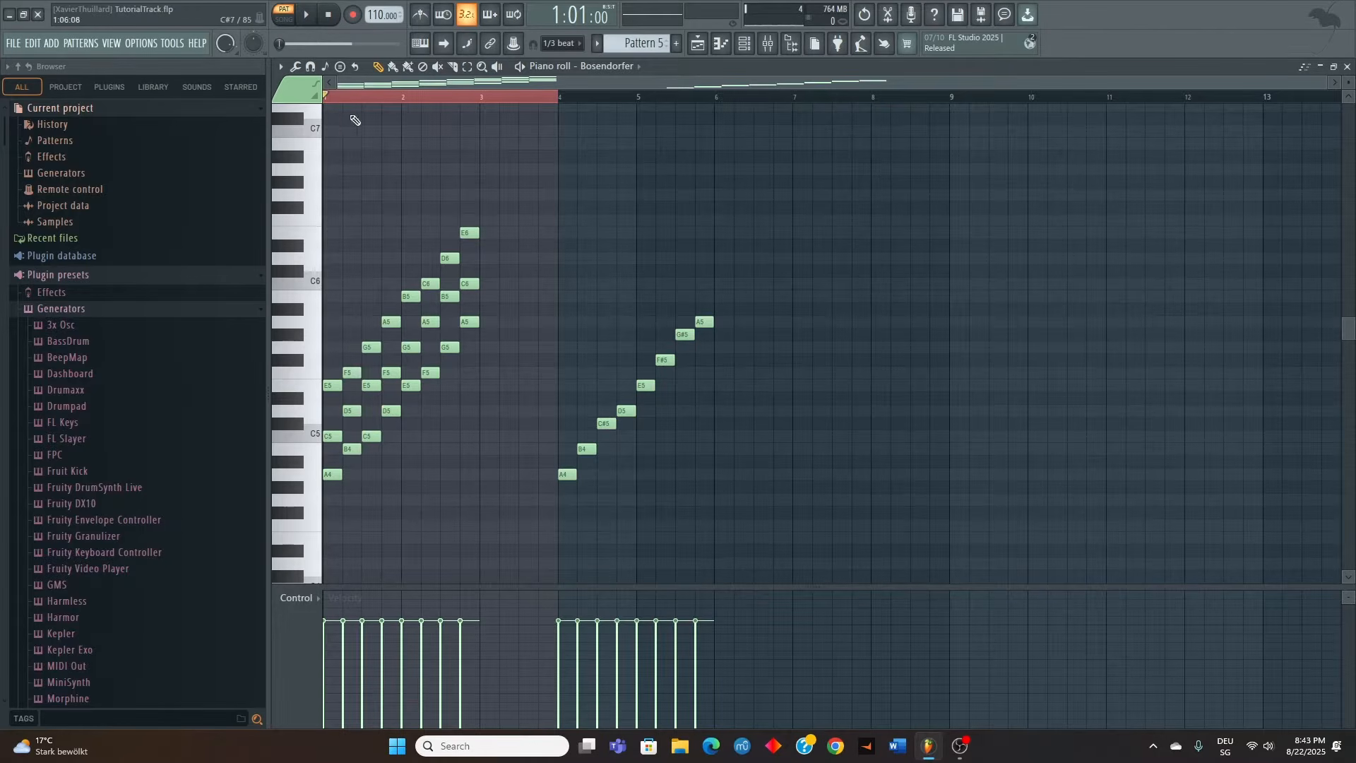
Select bars 4 to 6 on the timeline and build triads on A4 (C#5, E5) and B4 (D5, F#5) of the major scale
left_click_drag(331, 99, 795, 155)
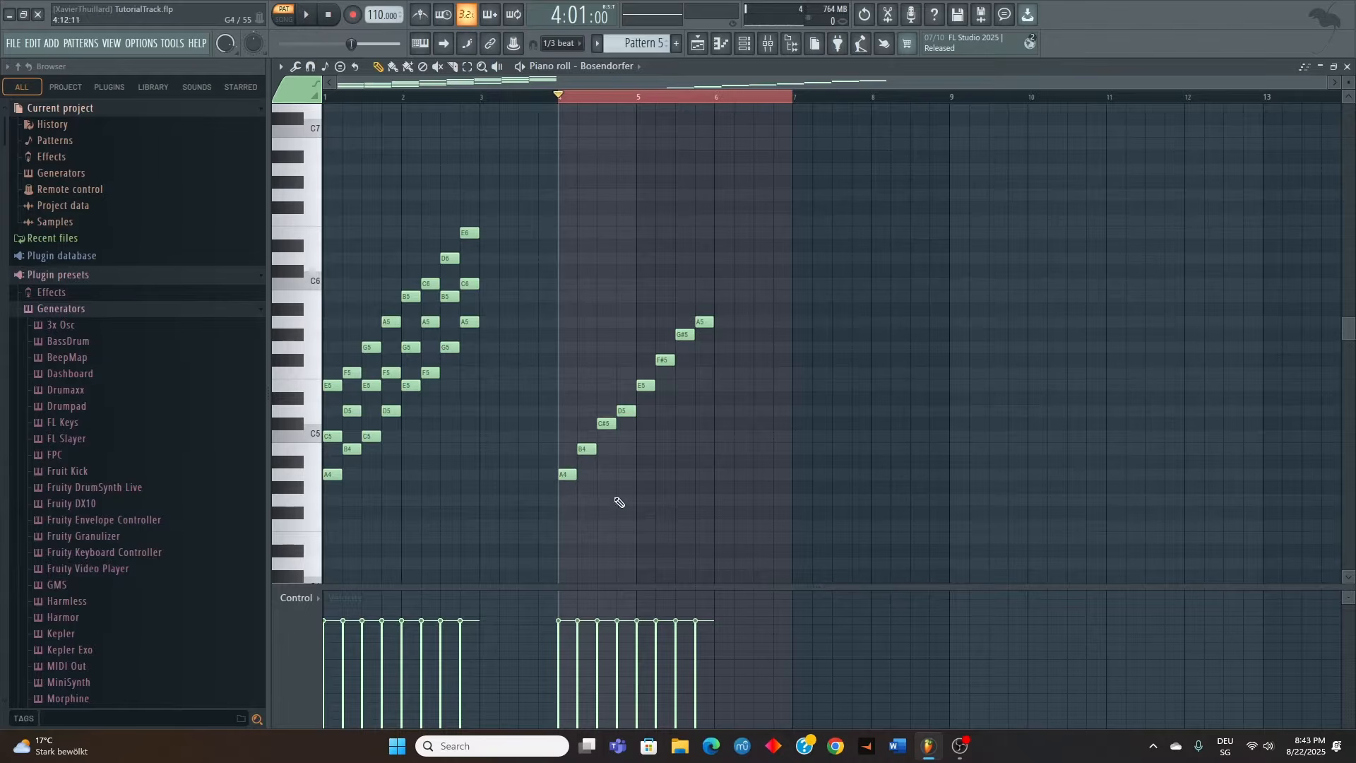
left_click(563, 424)
left_click(558, 385)
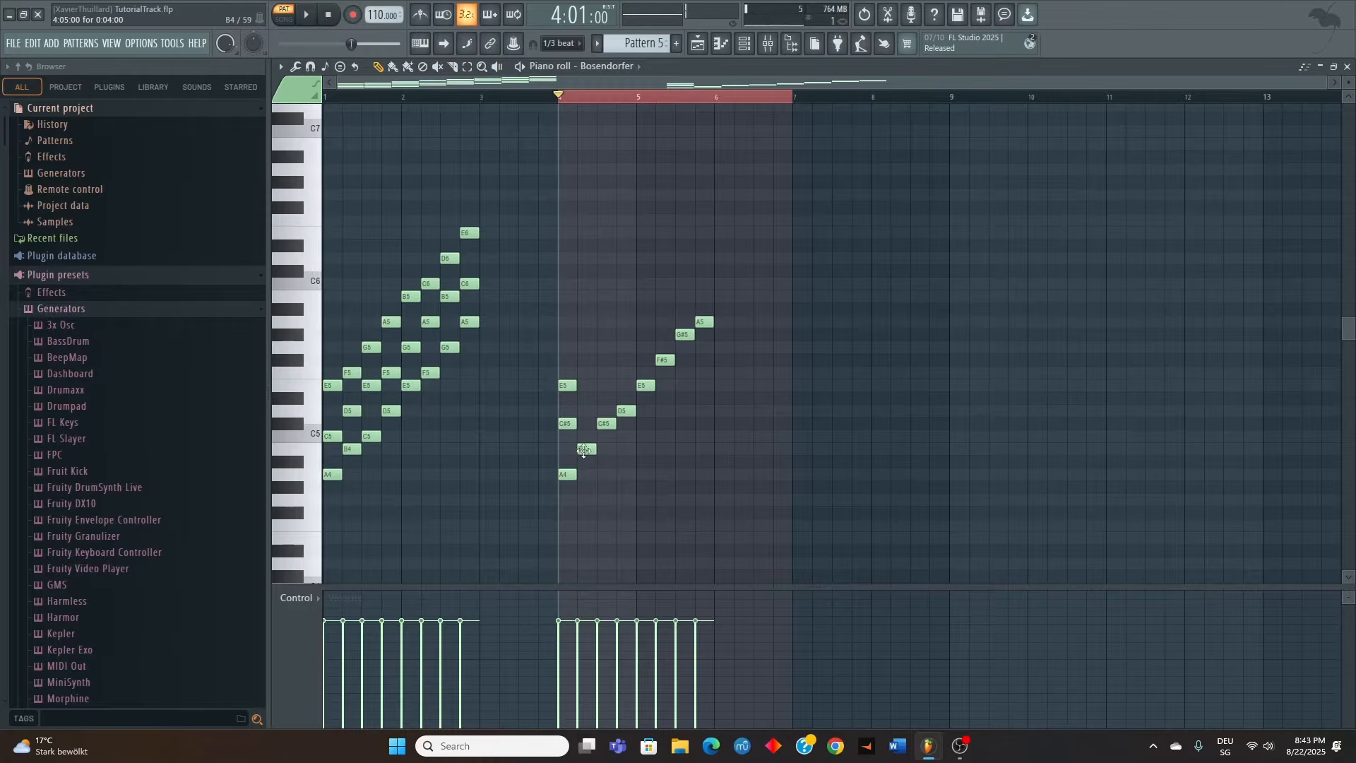
left_click(582, 412)
left_click(585, 362)
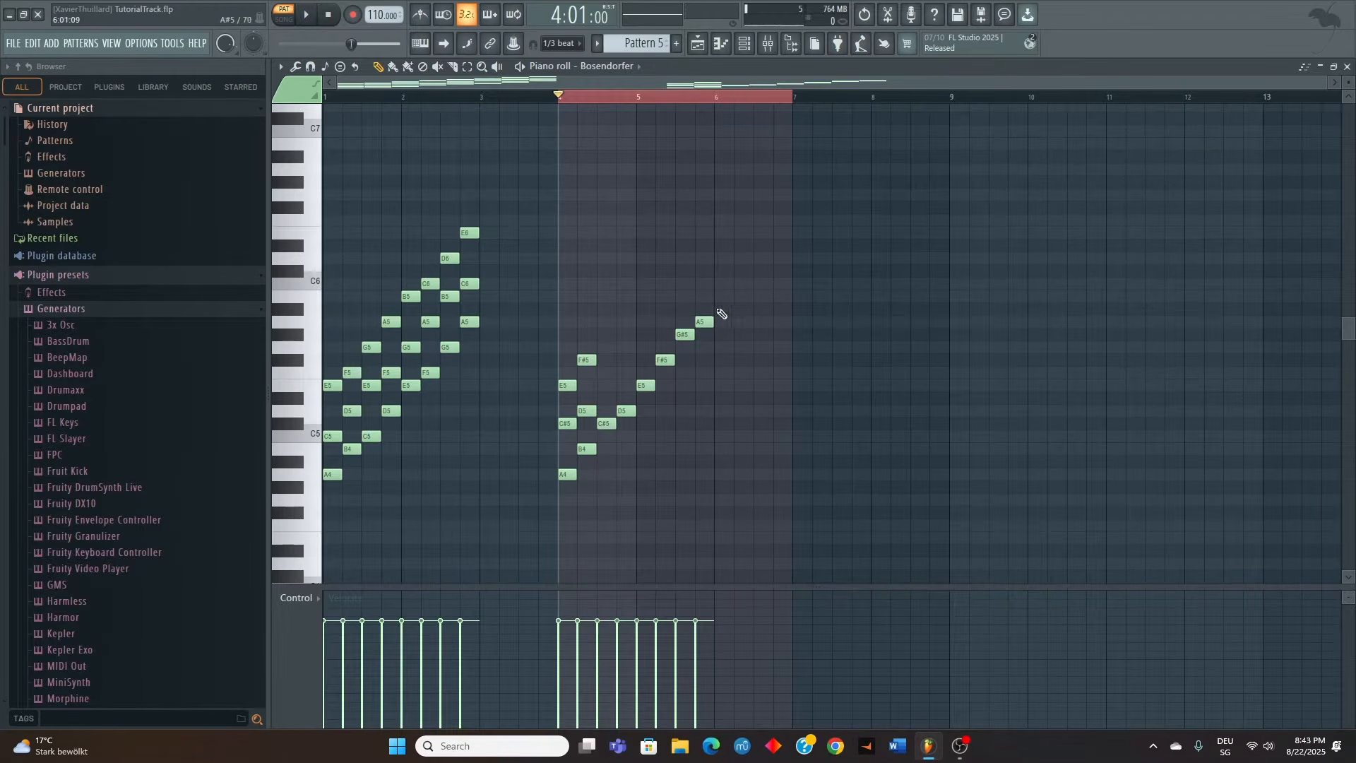
Build major-scale triads on C#5 (E5, G#5), D5 (F#5, A5) and E5 (G#5, B5)
left_click(602, 386)
left_click(623, 360)
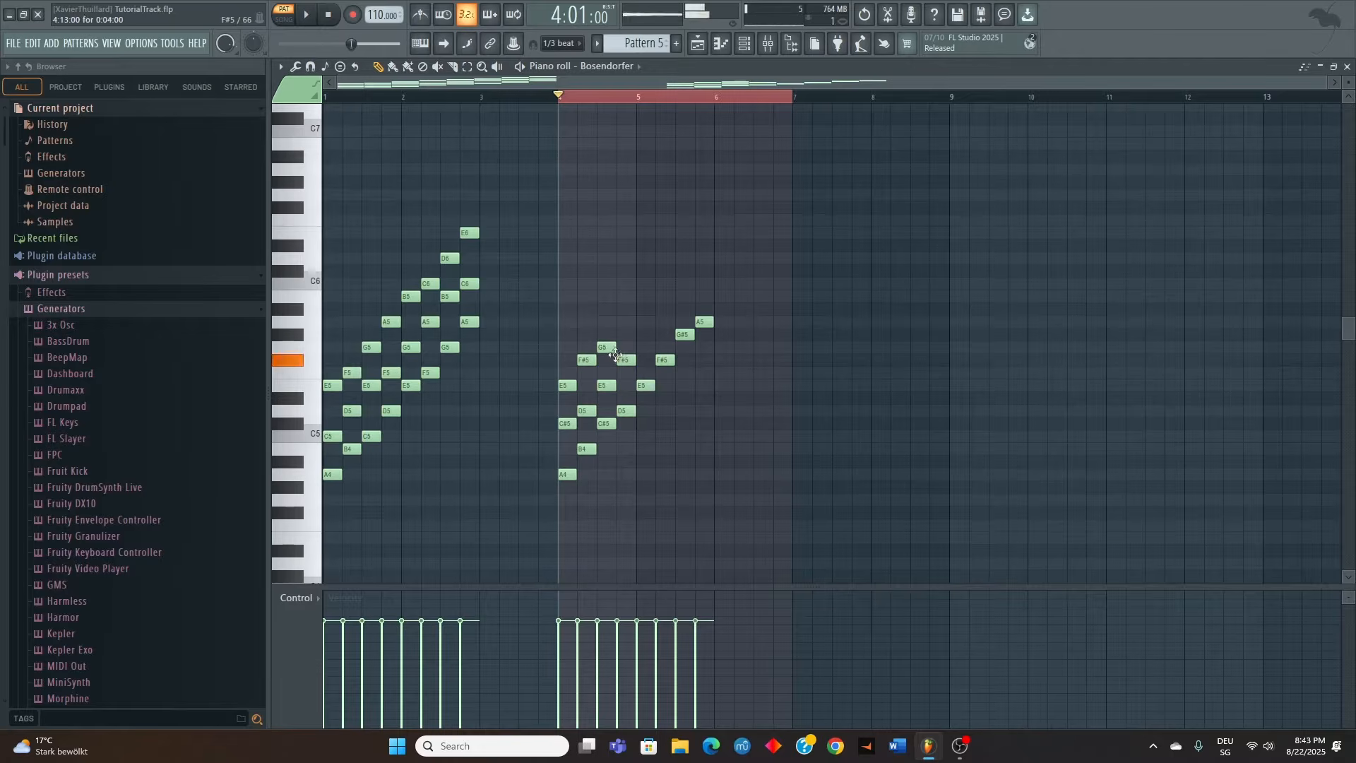
left_click(605, 334)
left_click(626, 322)
left_click(645, 335)
left_click(644, 297)
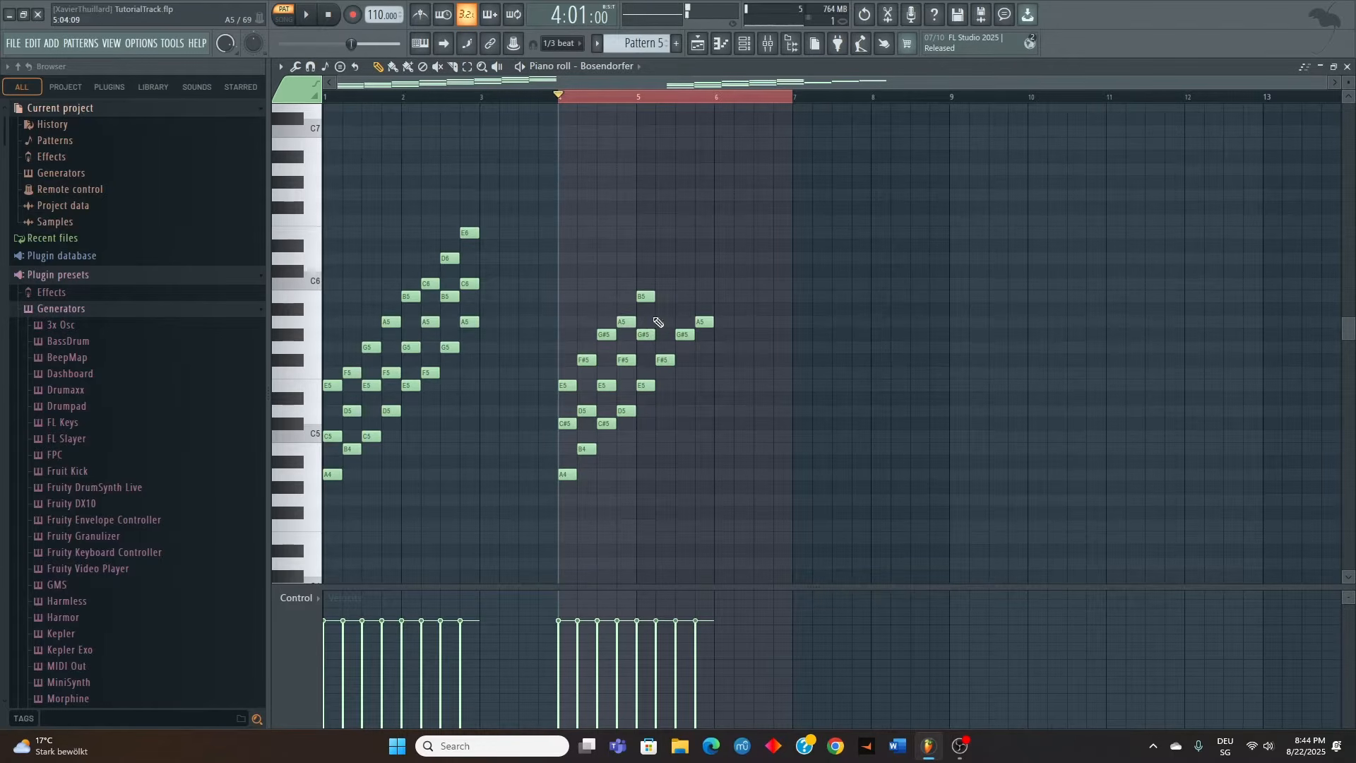
Complete the major-scale triads on F#5 (A5, C#6), G#5 (B5, D6) and A5 (C#6, E6), and play them back
left_click(665, 322)
left_click(665, 271)
left_click(684, 296)
left_click(680, 258)
left_click(703, 271)
left_click(704, 233)
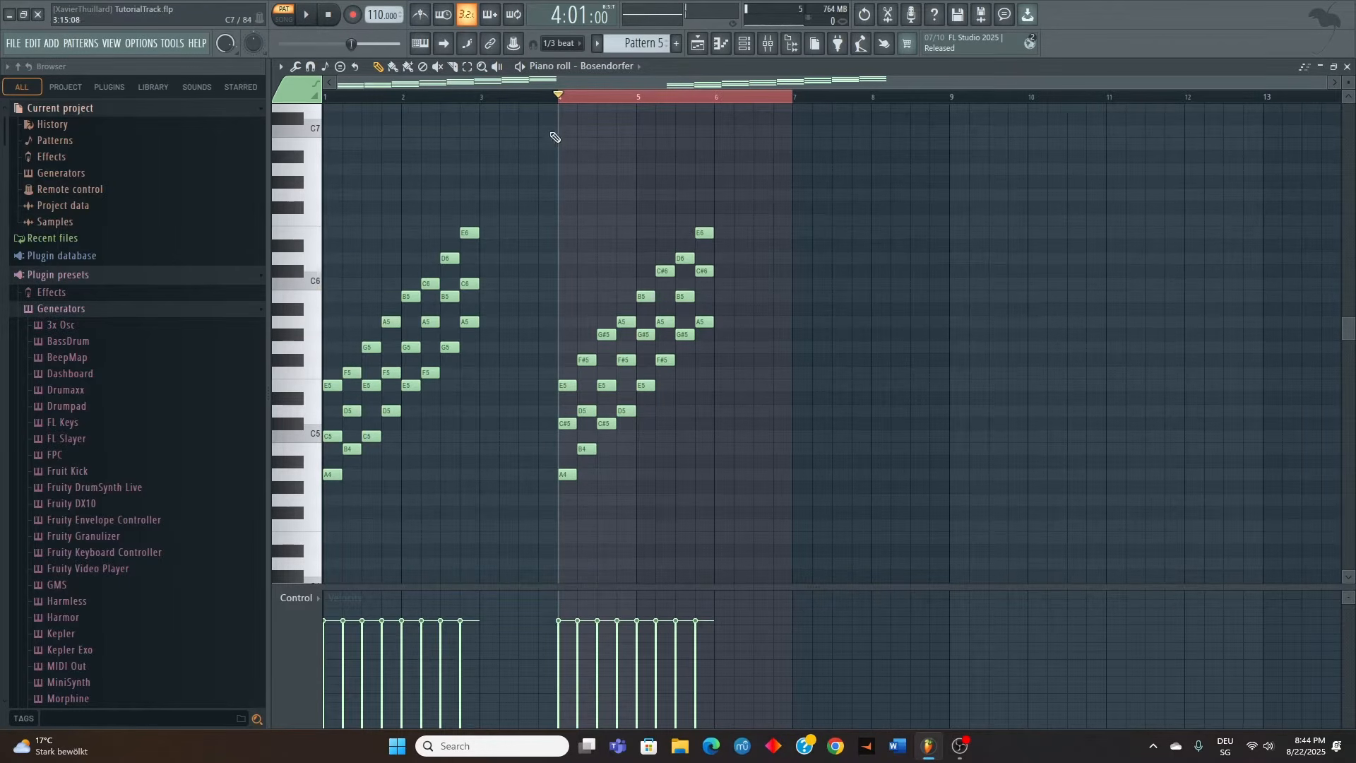
key("space")
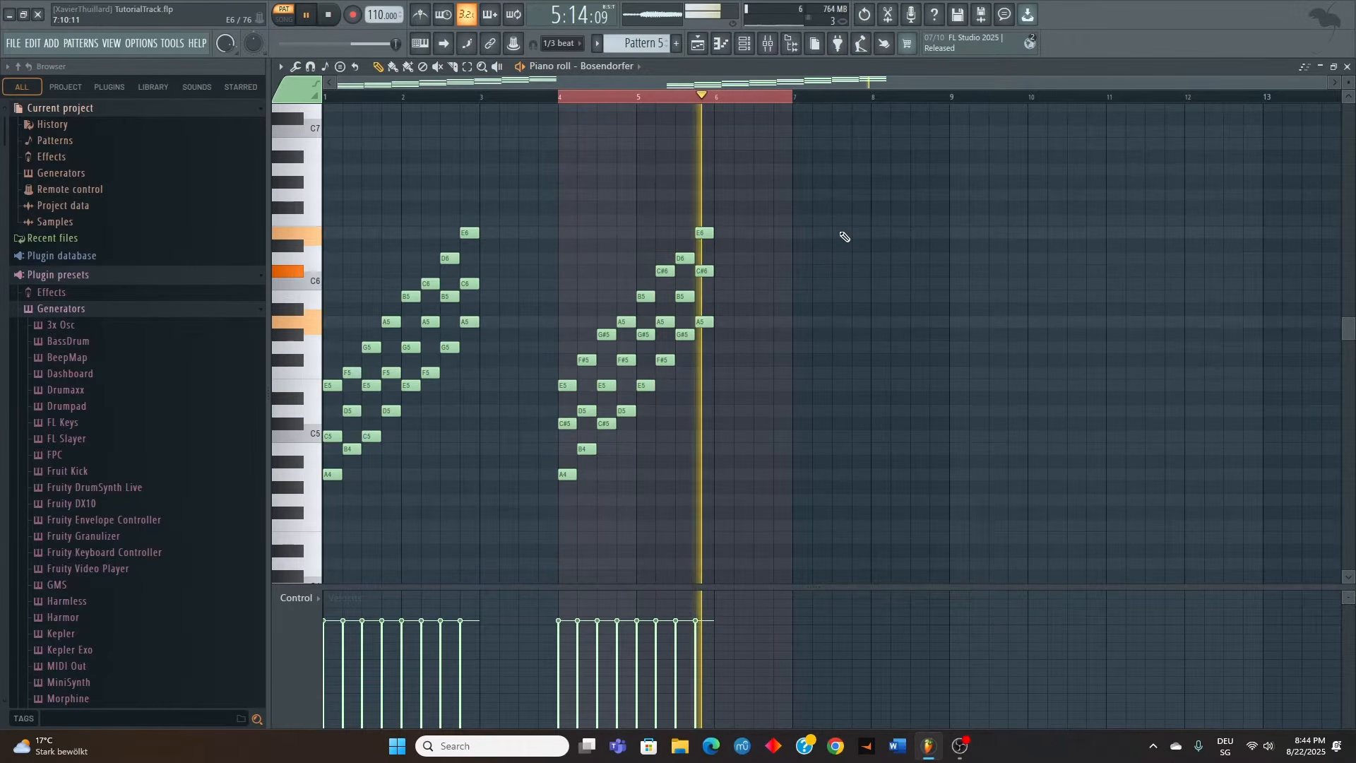
key("space")
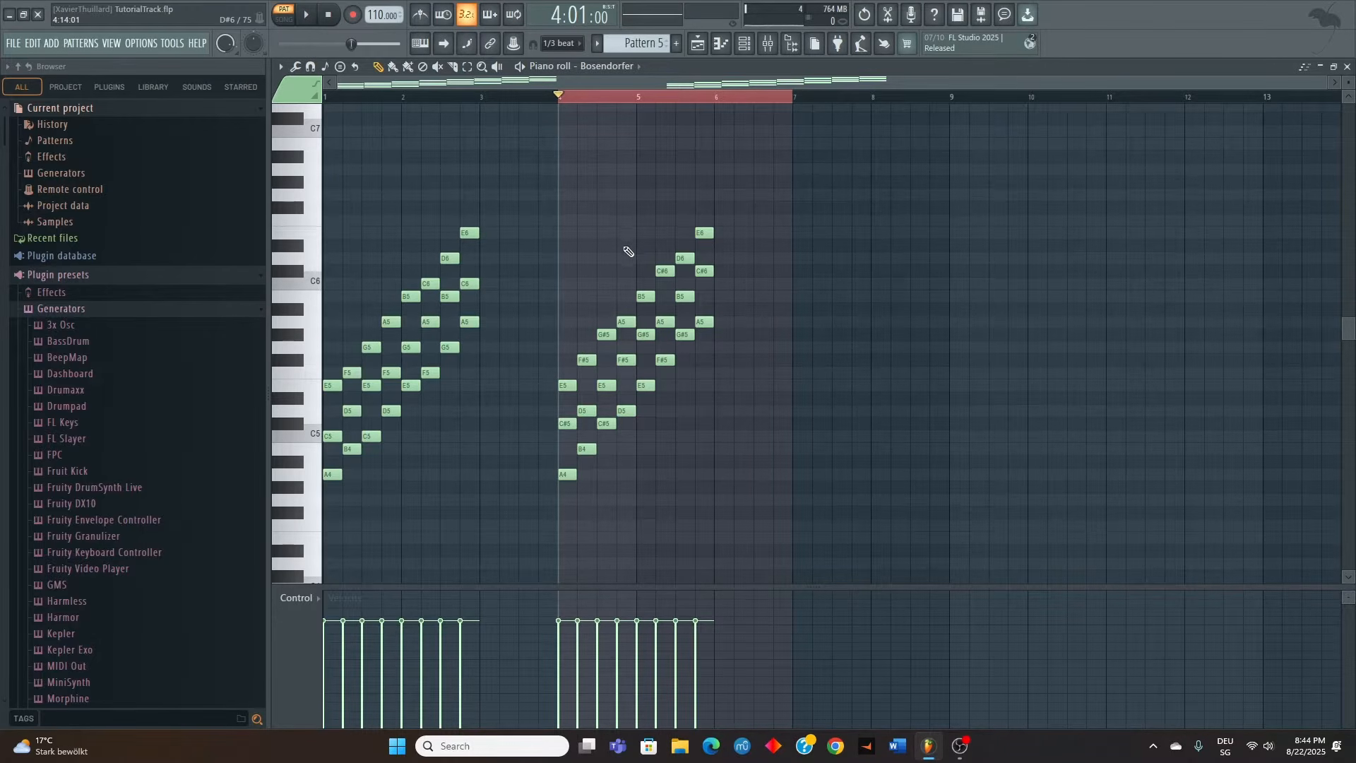
Copy the A major chord from bar 4 to bar 7, select bars 7 and 8 on the timeline, and play it
left_click_drag(562, 342, 563, 512)
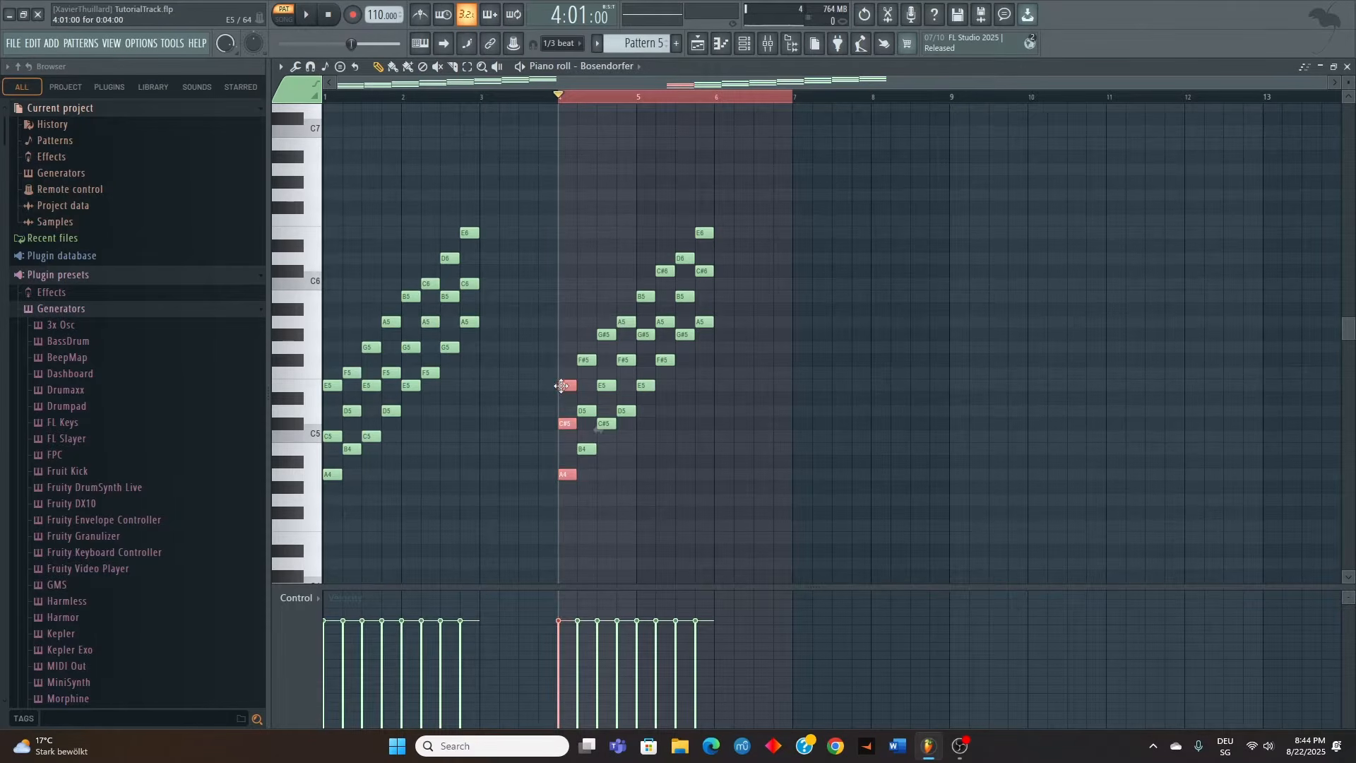
left_click_drag(565, 385, 796, 396)
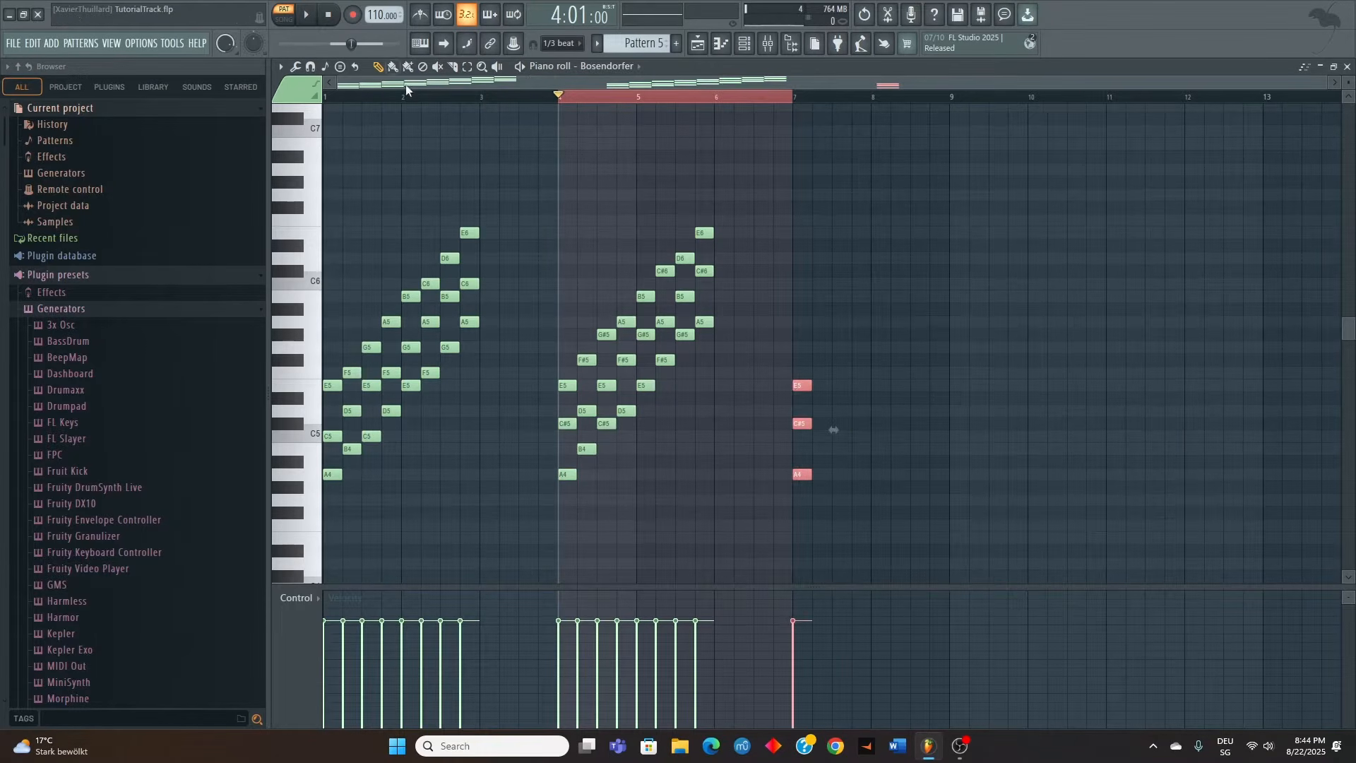
left_click_drag(794, 97, 948, 134)
right_click(928, 140)
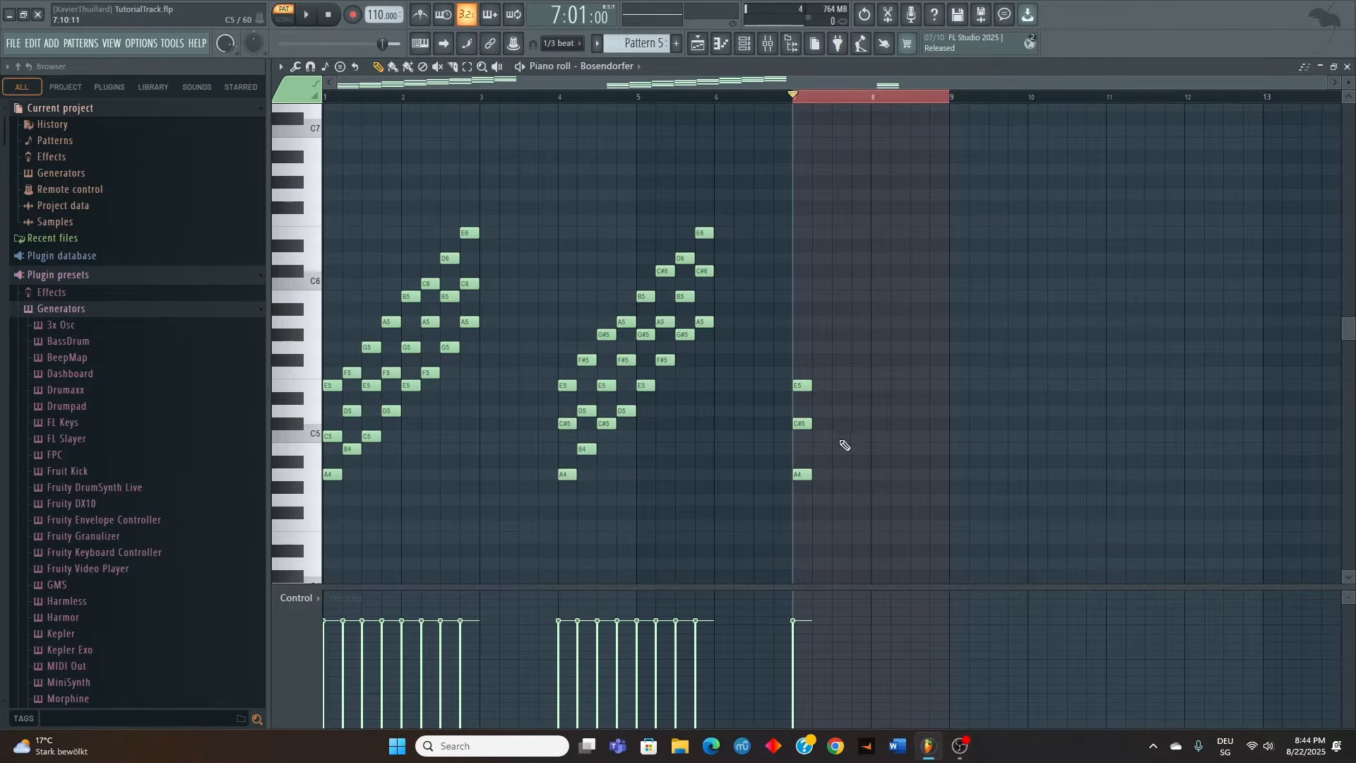
key("space")
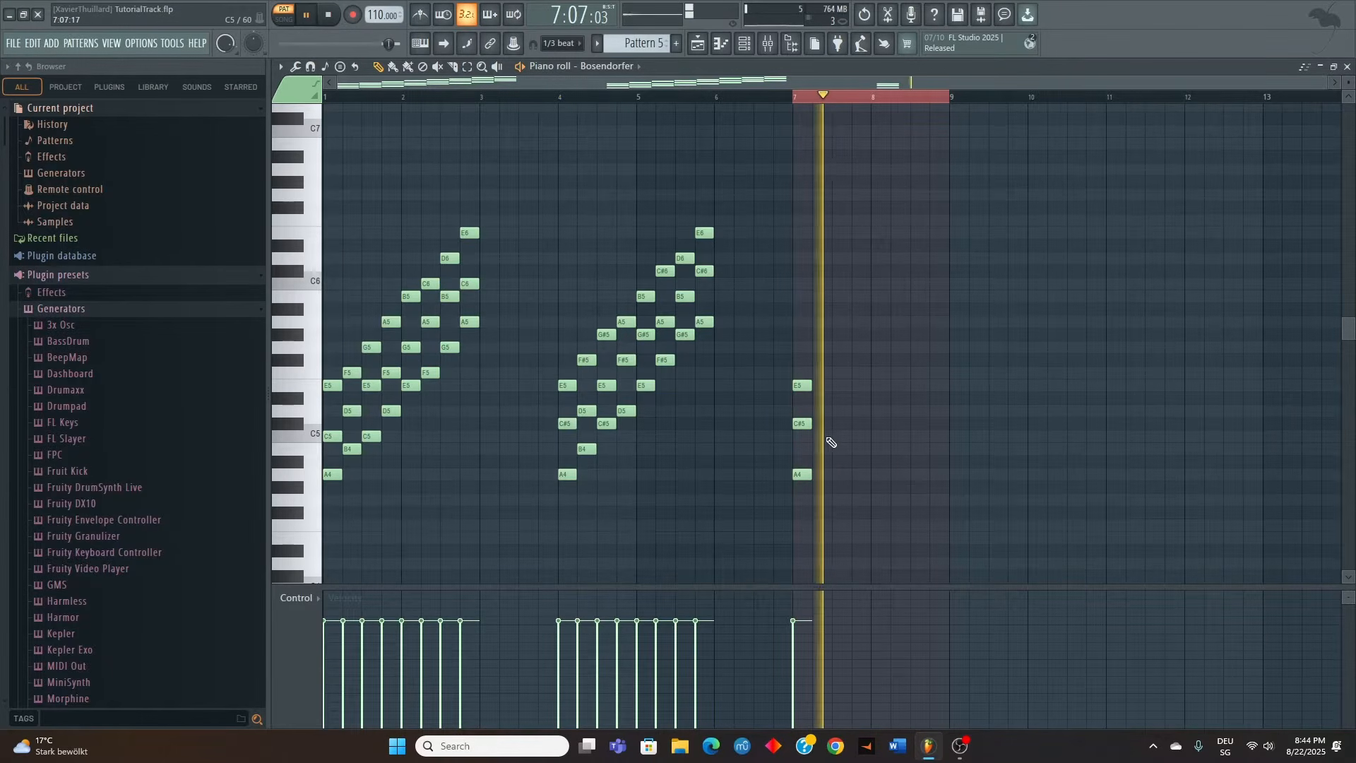
key("space")
Lower the middle note of the bar 7 chord to C5 and play the resulting minor chord
left_click_drag(824, 441, 800, 421)
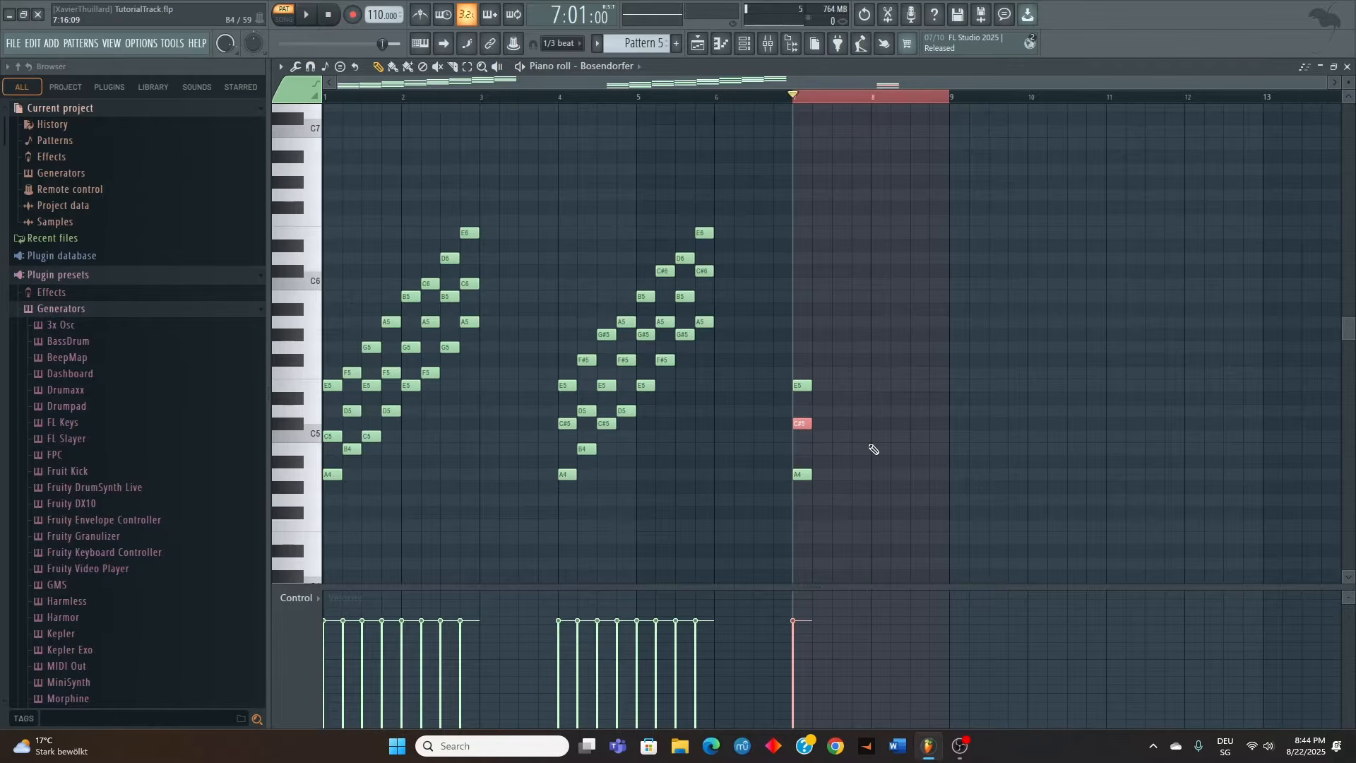
key("Down")
key("space")
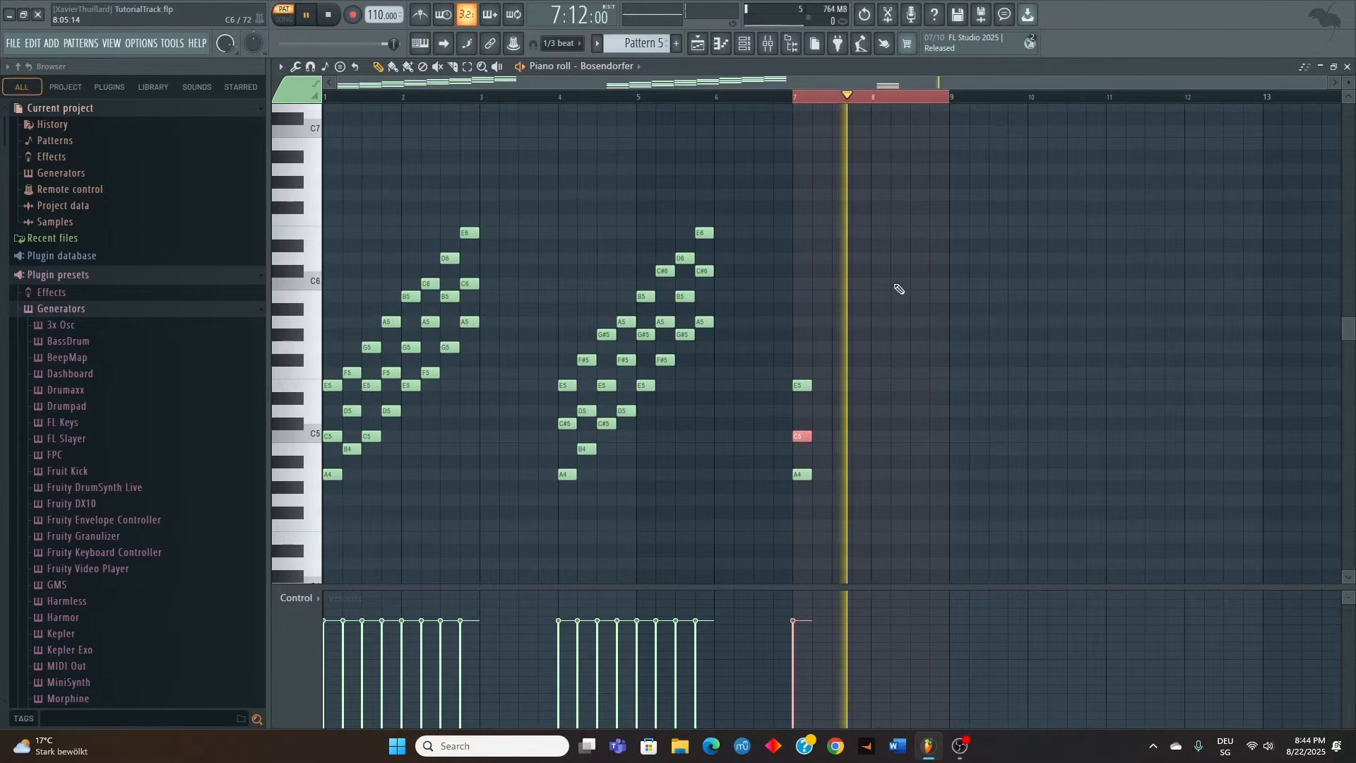
key("space")
Lower the top note of the bar 7 chord to D#5 and play the resulting diminished chord
left_click_drag(823, 355, 806, 394)
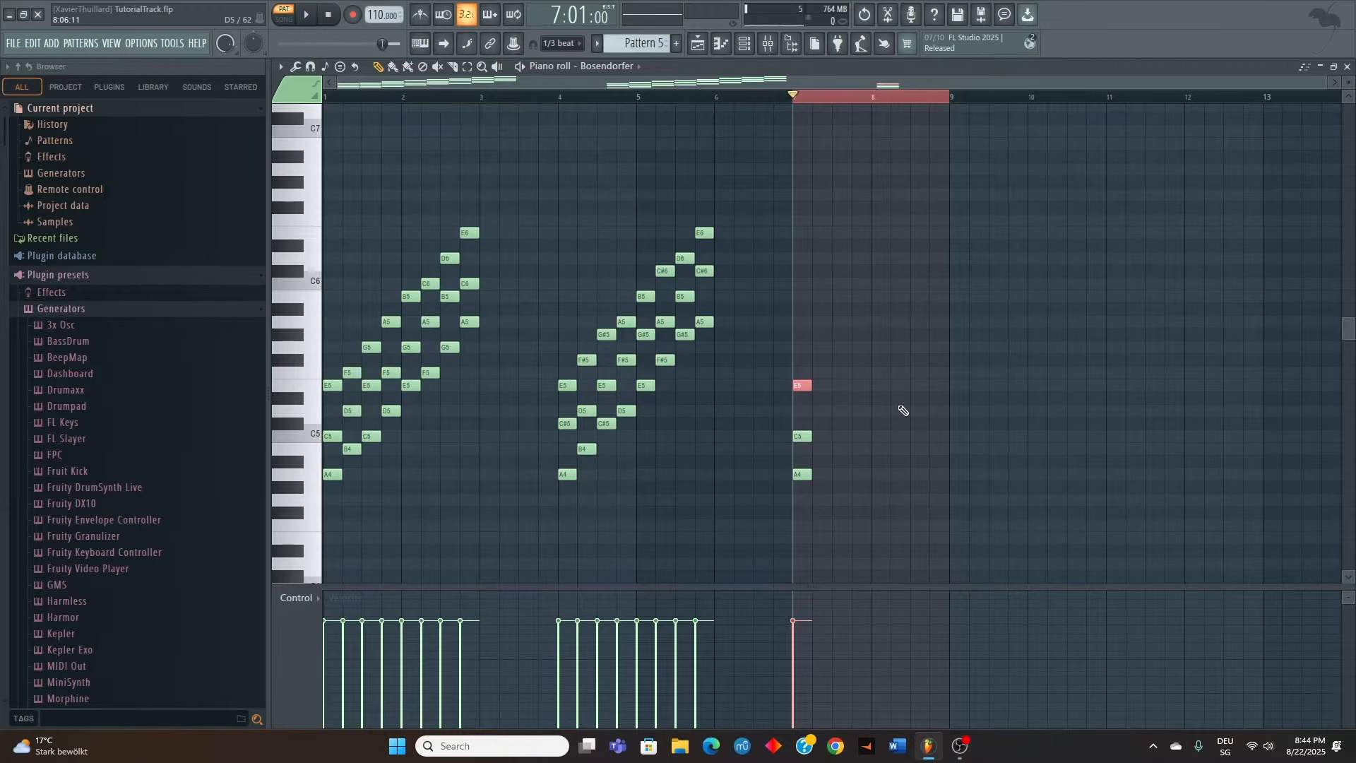
key("Down")
key("space")
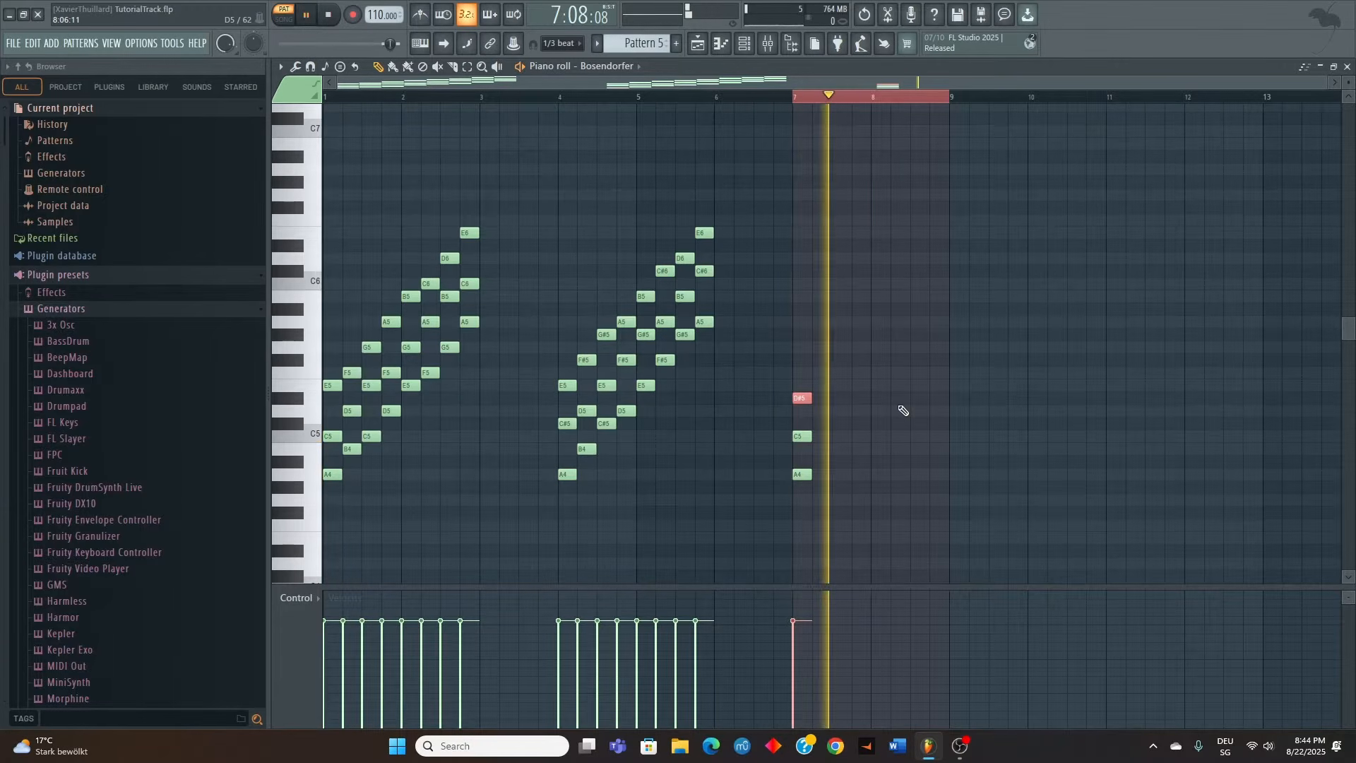
key("space")
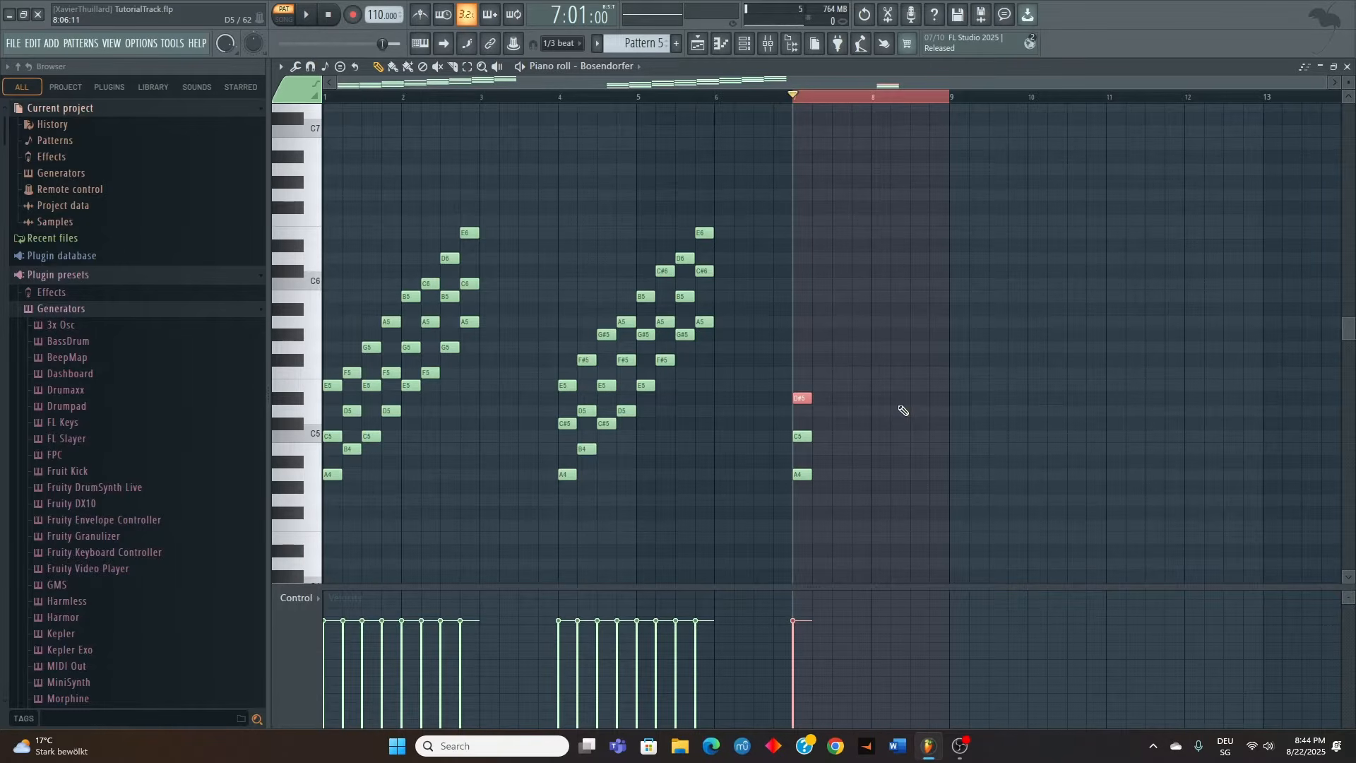
Save the project and delete the three notes of the diminished chord at bar 7
key("ctrl+s")
right_click(801, 398)
right_click(801, 435)
right_click(801, 473)
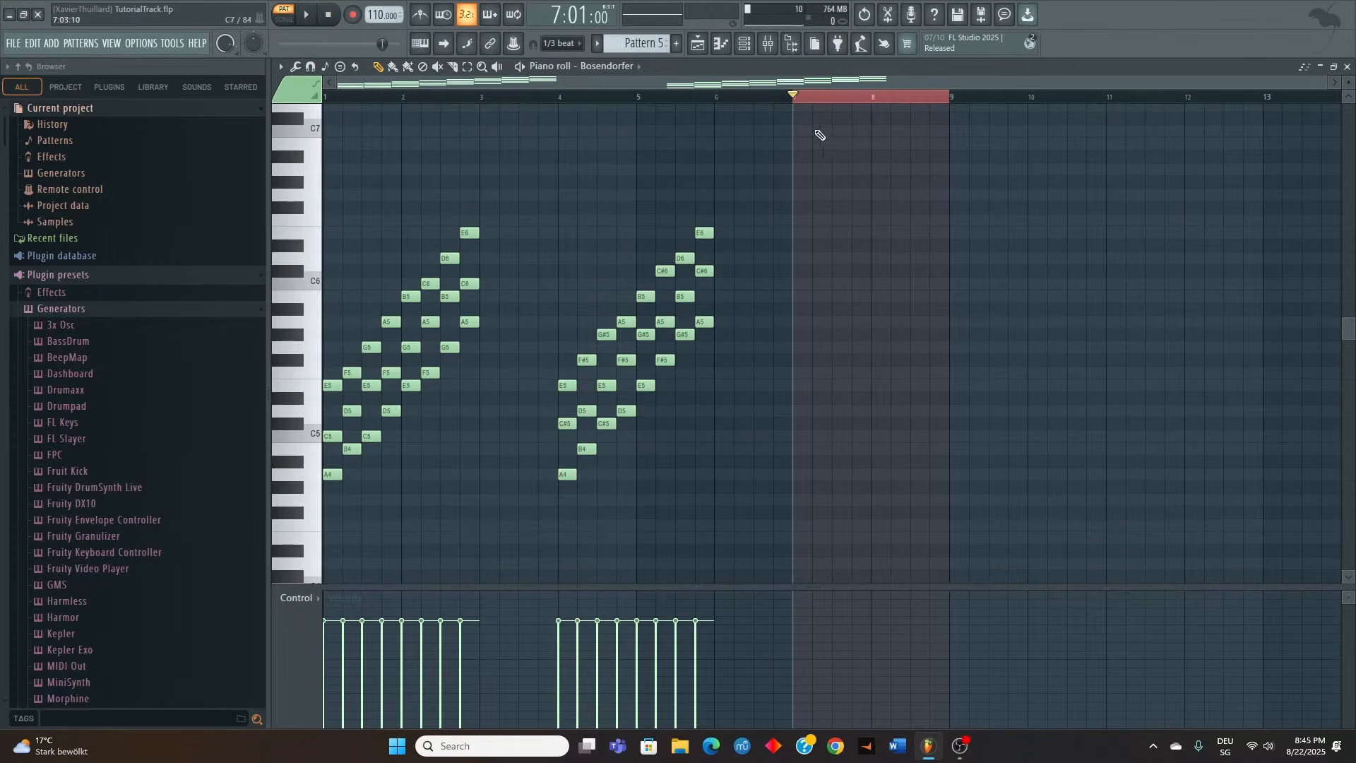
Select bars 1 to 6 on the timeline, close this piano roll, and open the Pattern 4 clip's notes from the playlist
left_click_drag(794, 98, 233, 120)
left_click(608, 146, "ctrl")
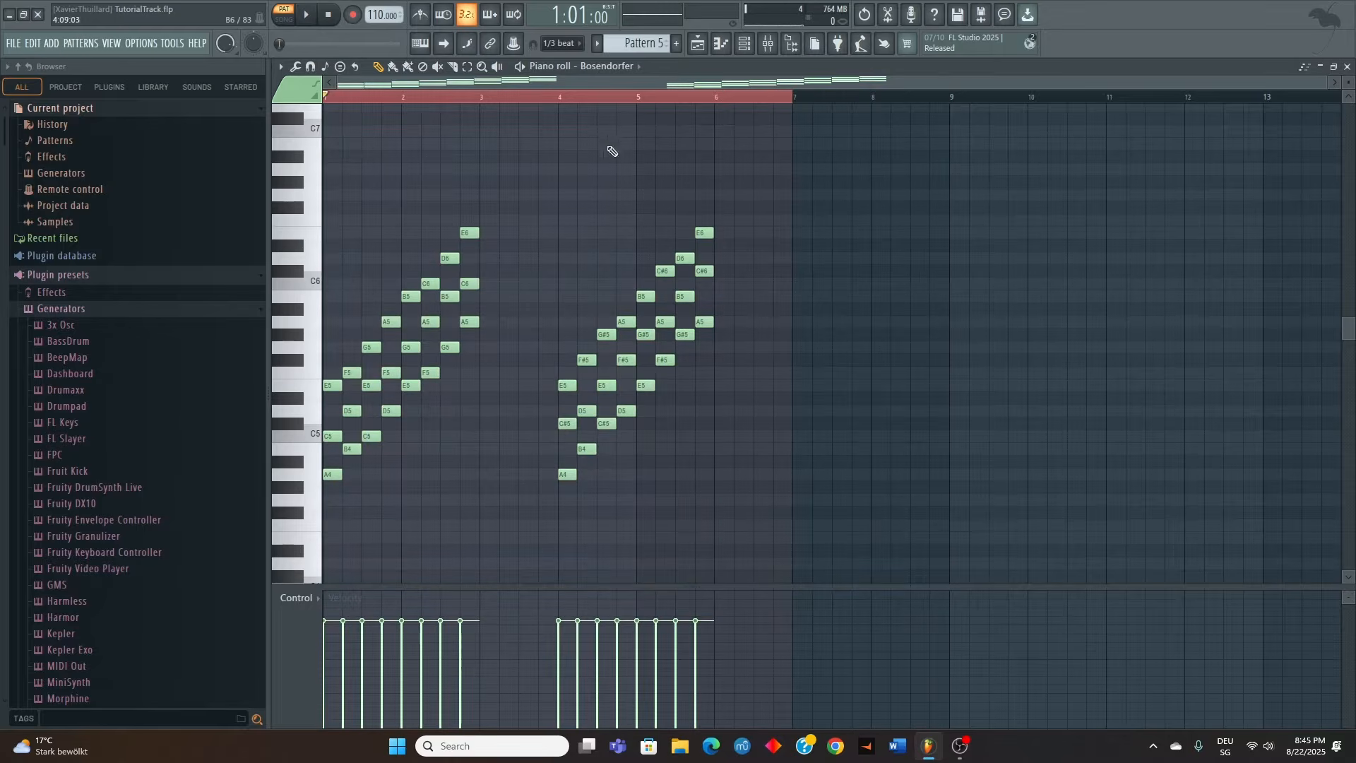
left_click(1348, 66)
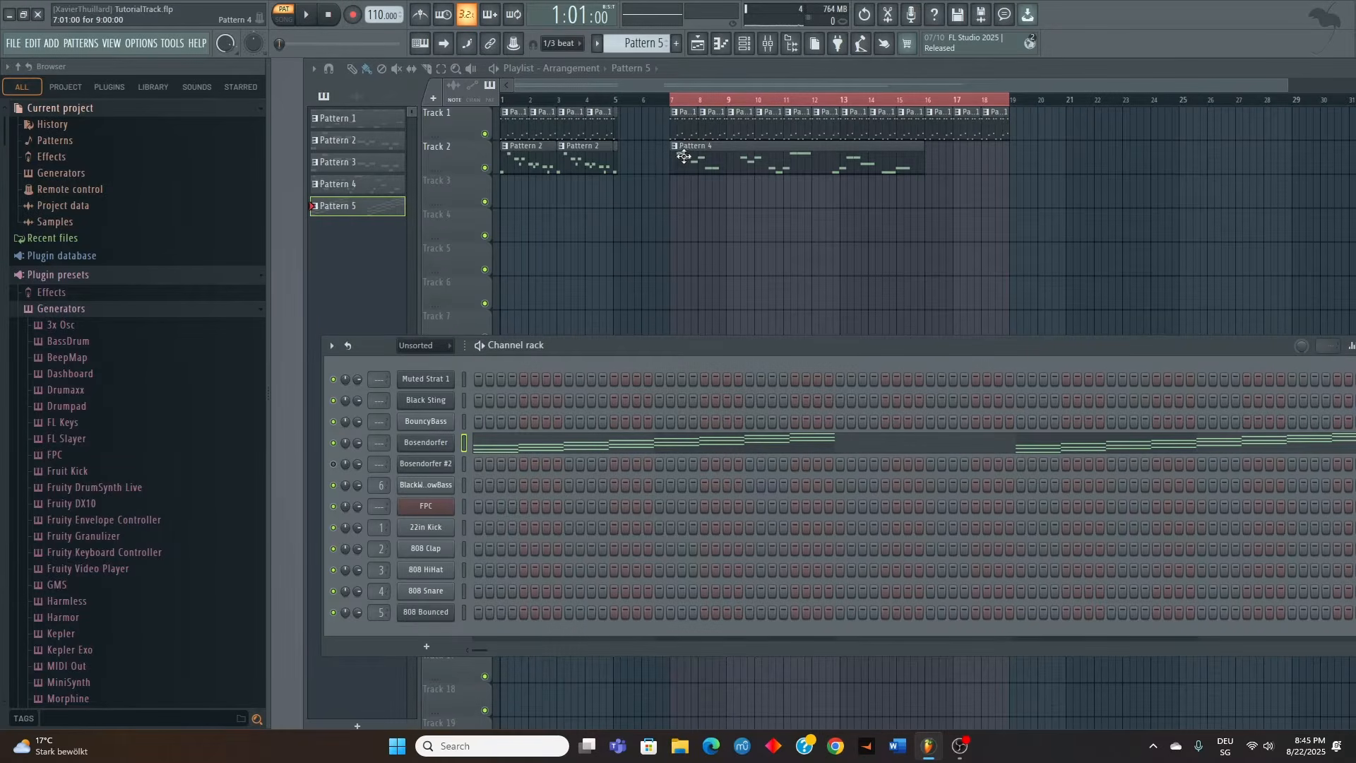
double_click(692, 144)
Build triads over Pattern 4's first three melody notes: G5 and B5 over E5, F5 and A5 over D5, E5 and G5 over C5
left_click(339, 336)
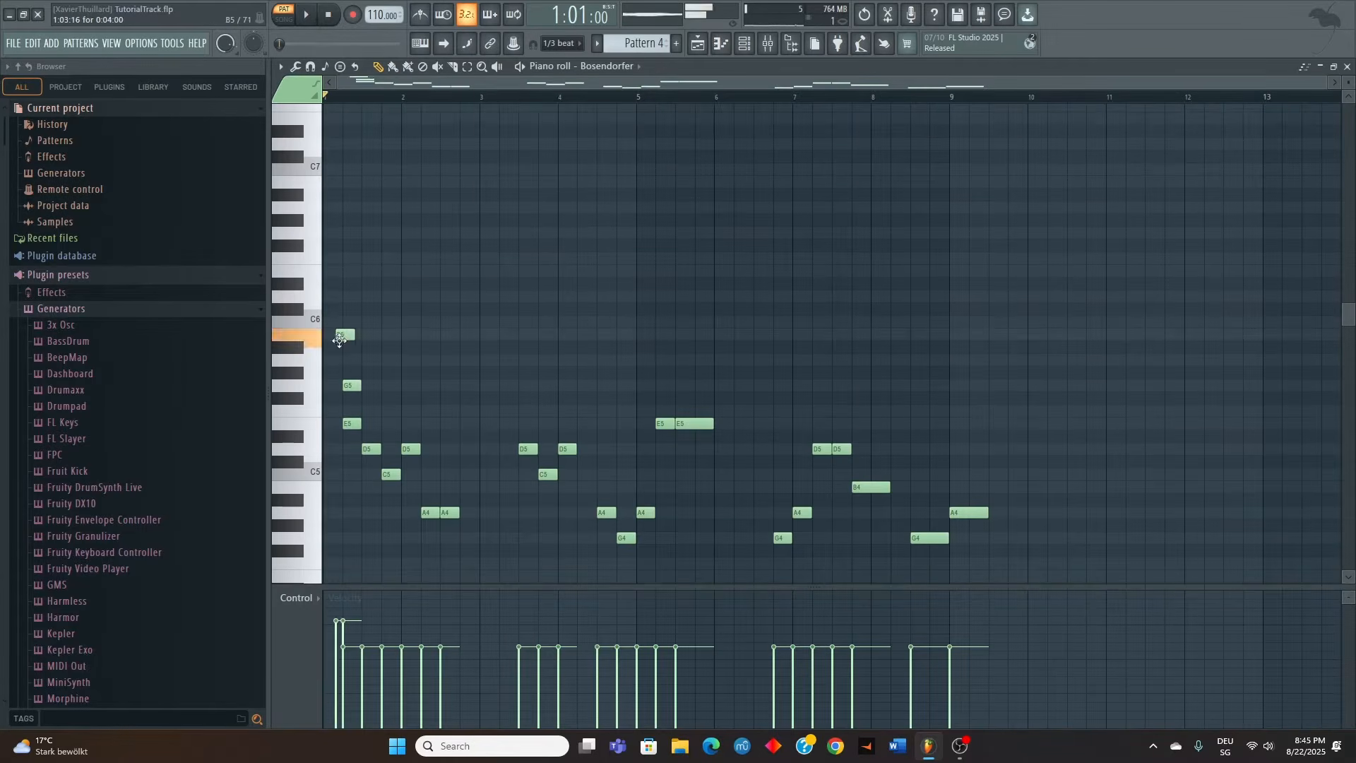
left_click(367, 410)
left_click(367, 359)
left_click(387, 423)
left_click(387, 385)
Add F5 and A5 over the melody's D5 at bar 2, and C5 and E5 over both following A4 notes
left_click(406, 410)
left_click(407, 359)
left_click(427, 474)
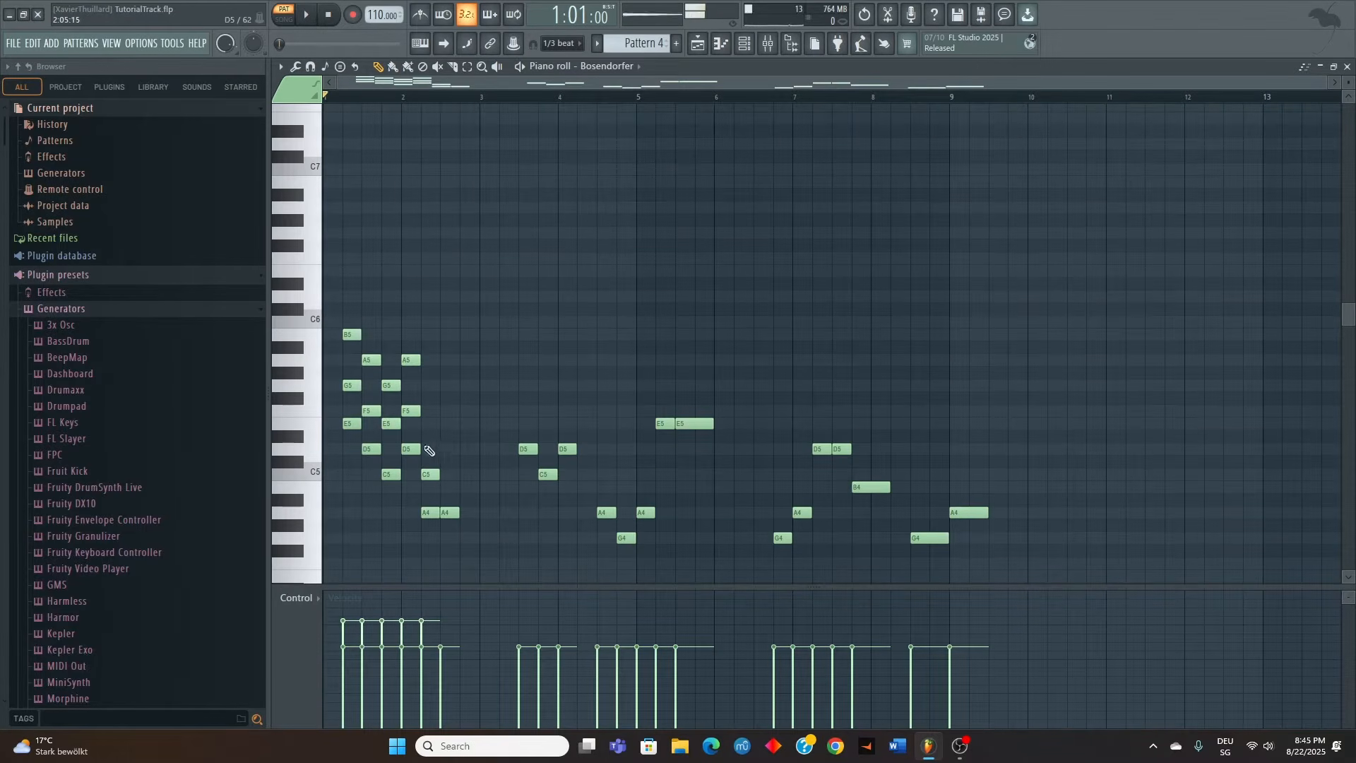
left_click(426, 423)
left_click(447, 473)
left_click_drag(446, 436, 448, 416)
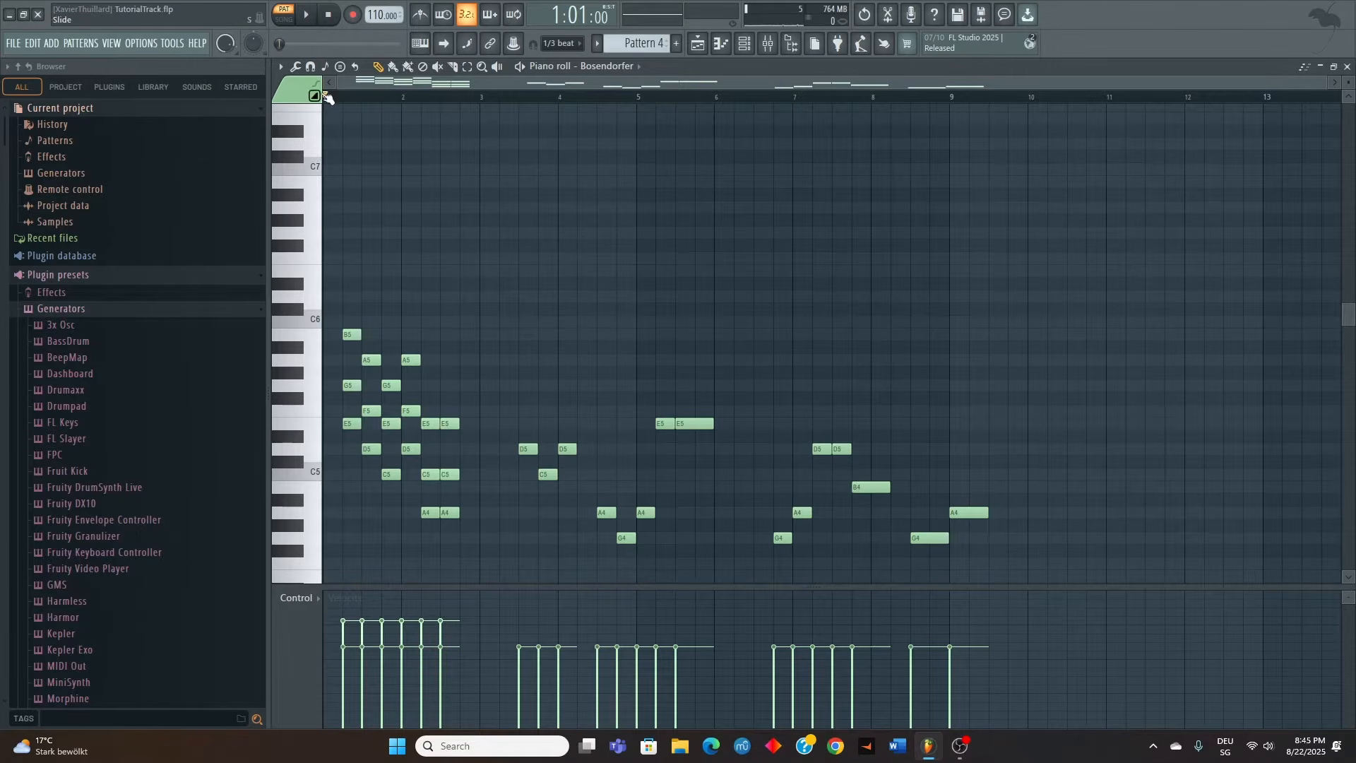
Play the harmonized opening phrase of Pattern 4 from bar 1 and stop playback after it
key("space")
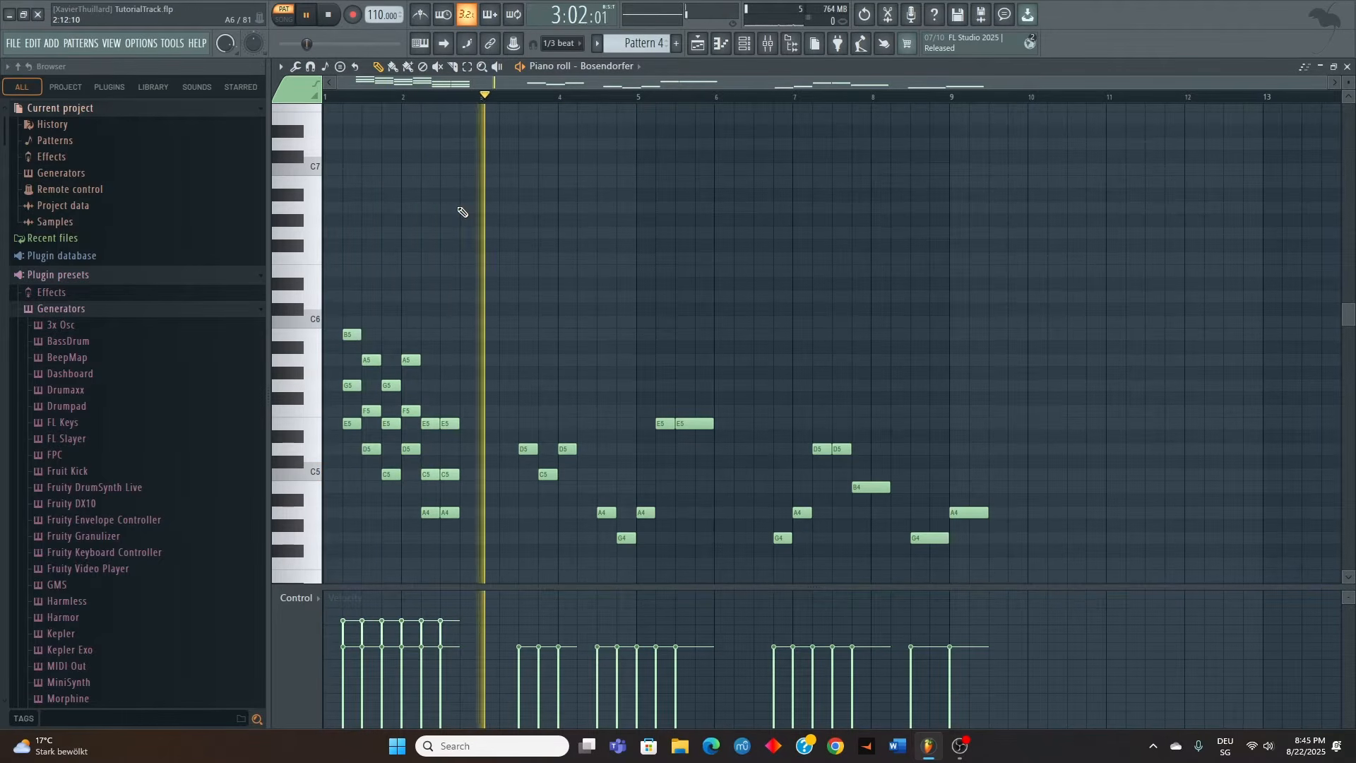
key("space")
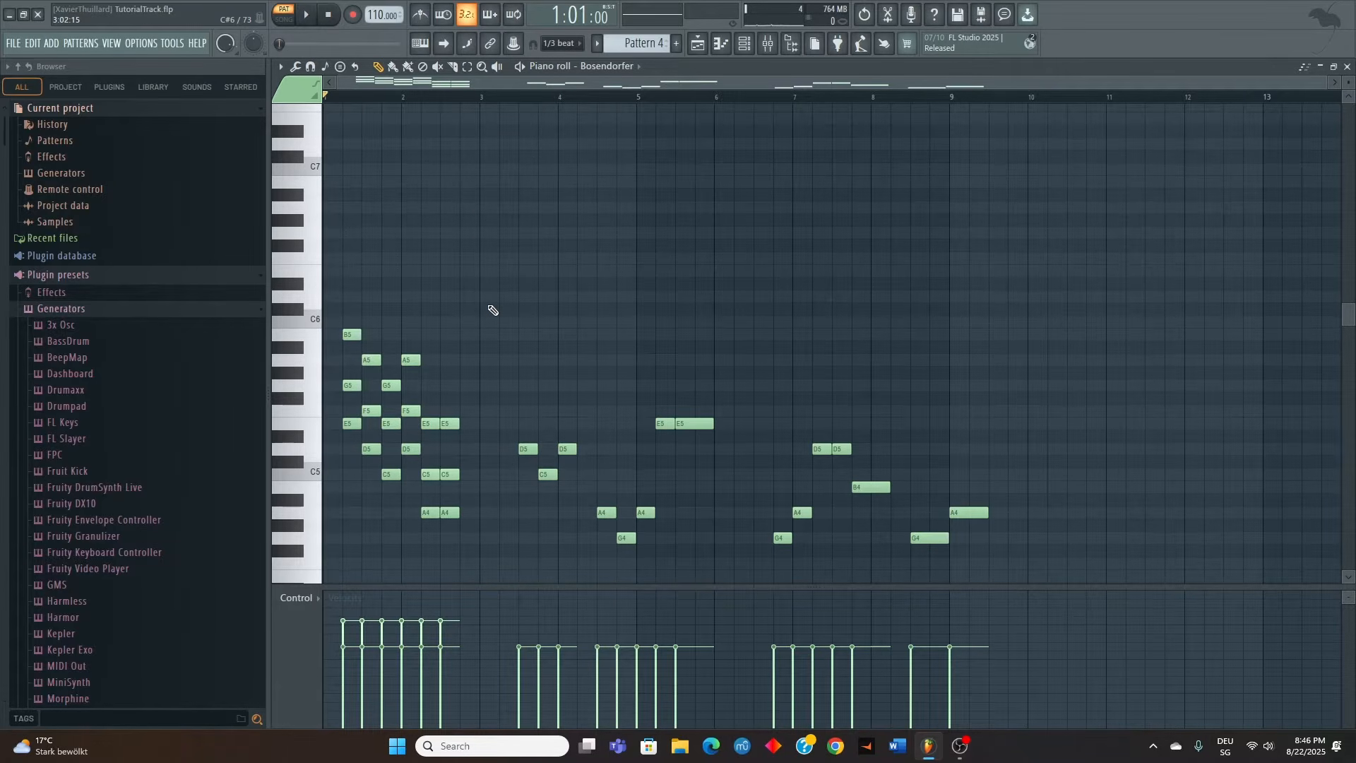
scroll(492, 310, "down", 1)
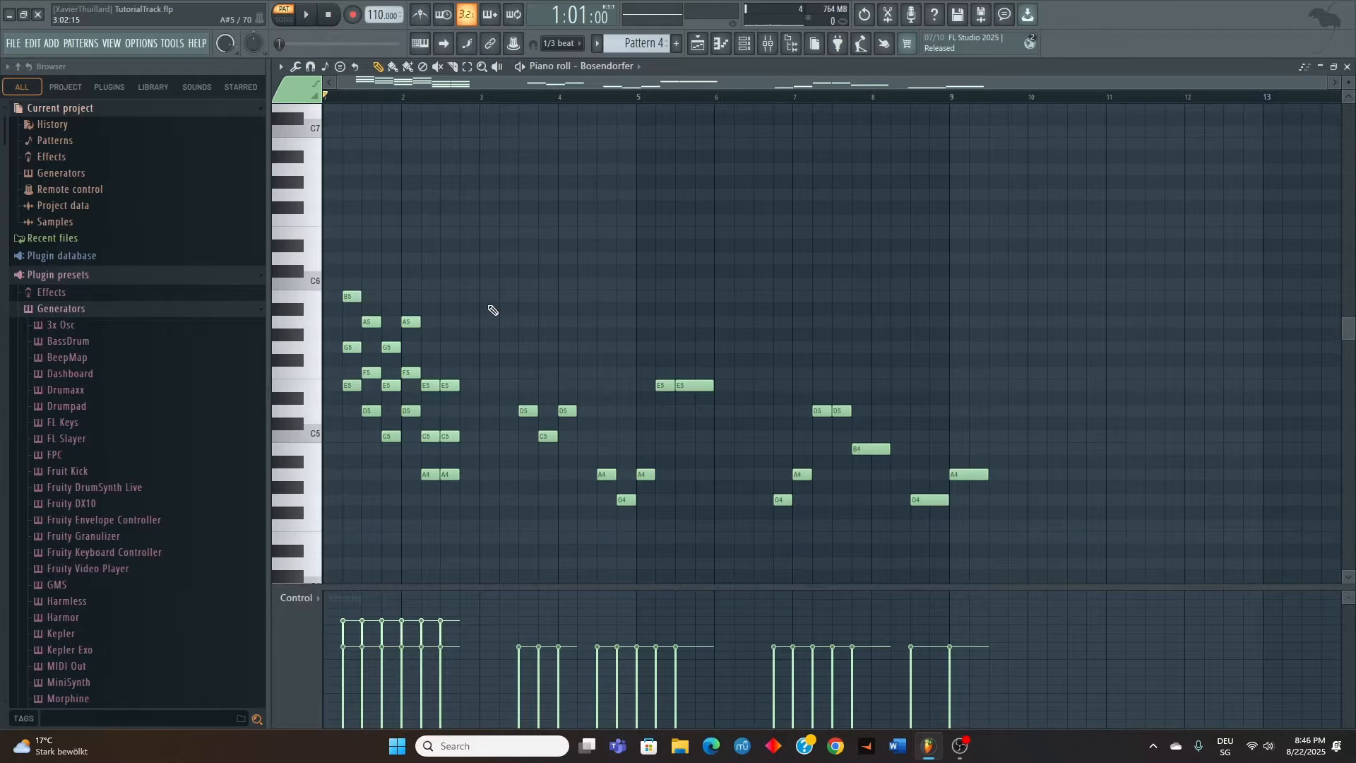
scroll(494, 306, "up", 1)
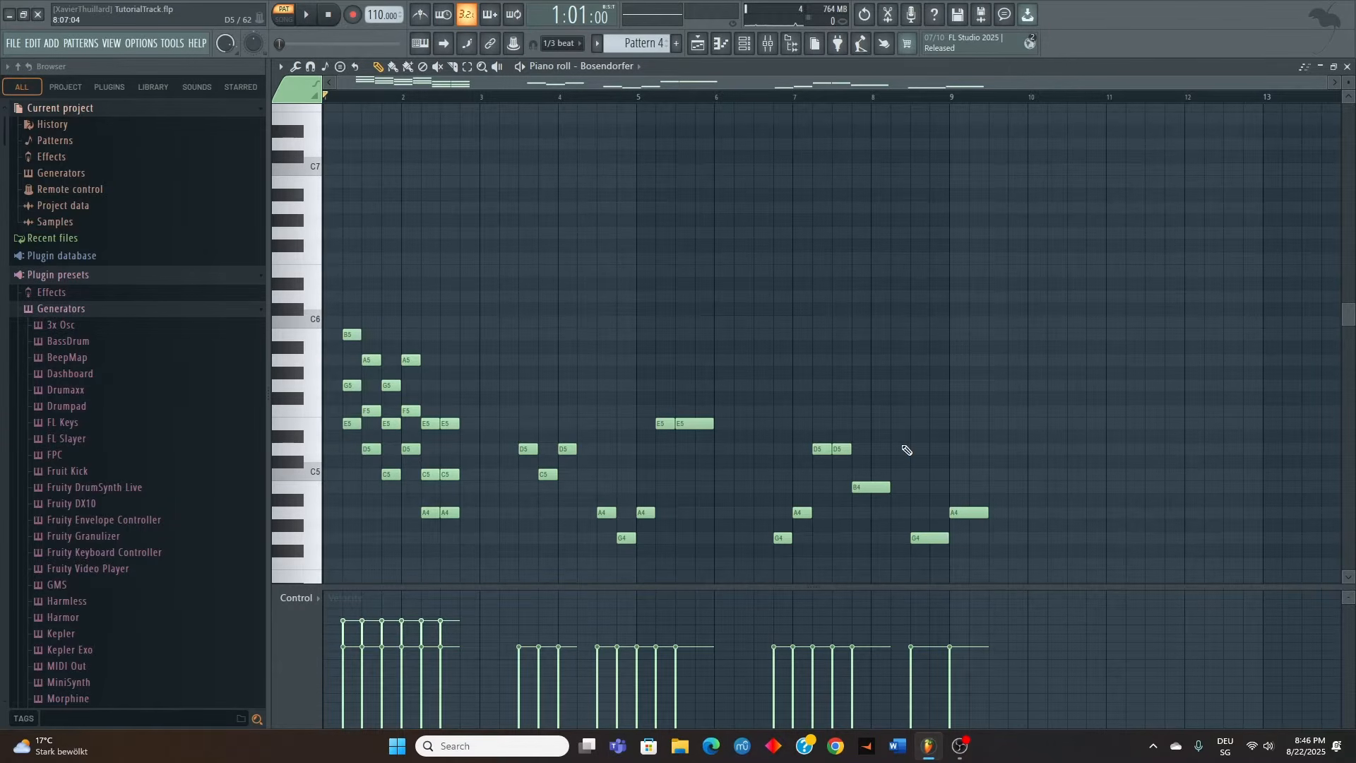
Close this piano roll, open Pattern 5, and play the first and fourth triads of the A minor scale
left_click(1346, 65)
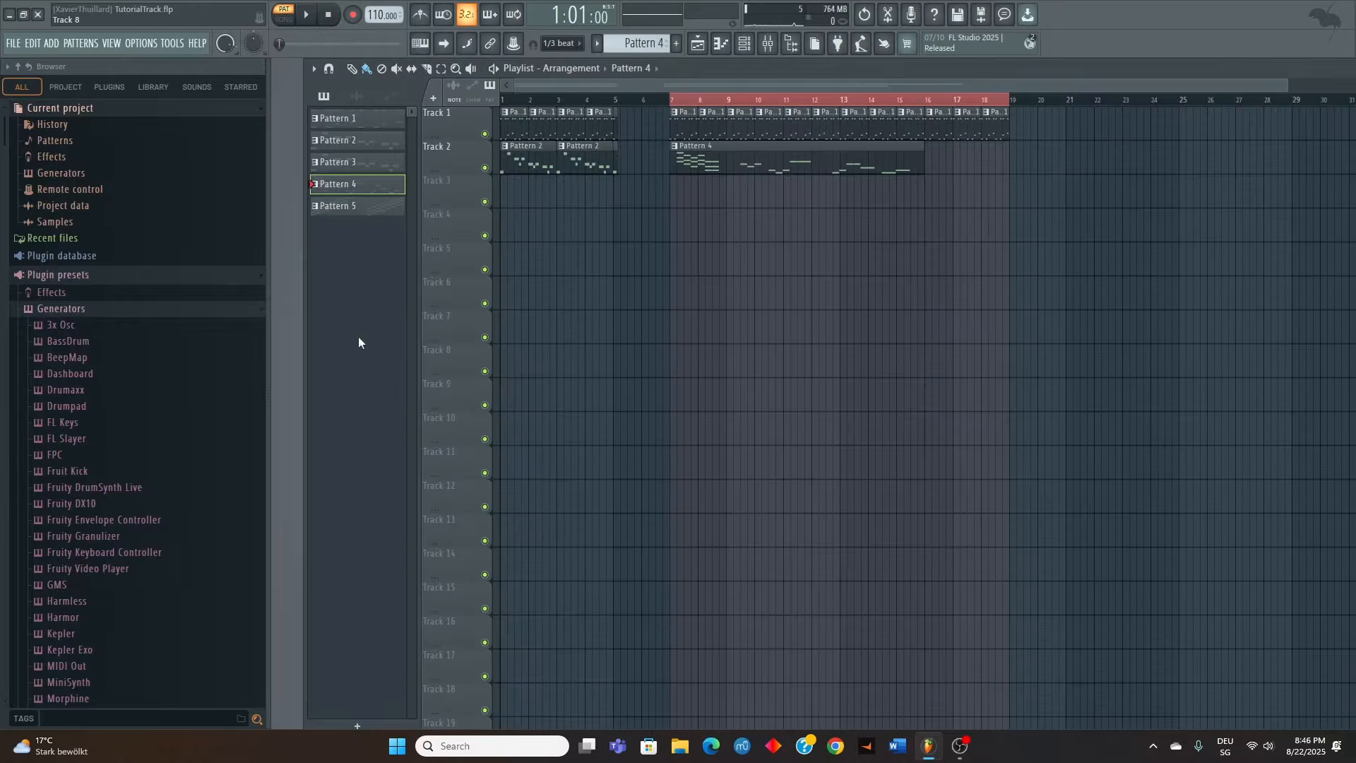
double_click(351, 216)
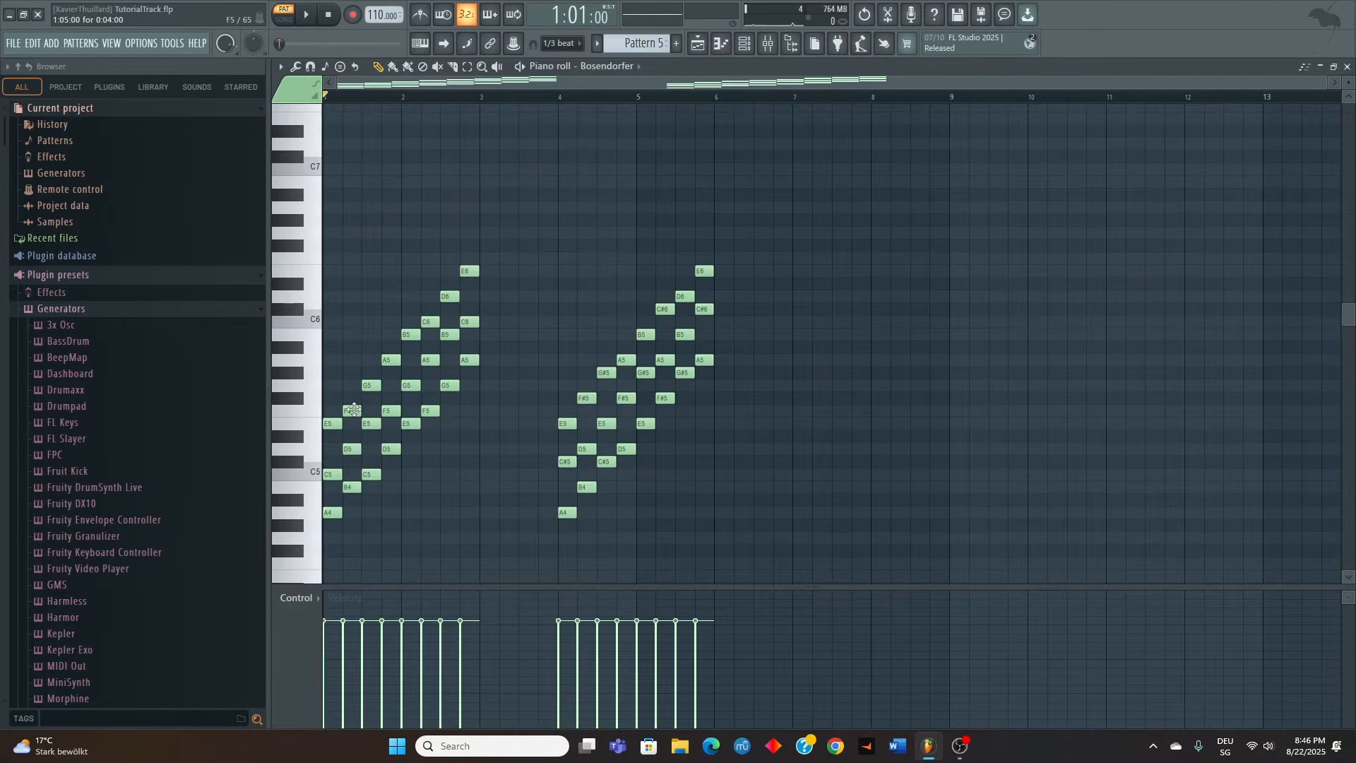
left_click_drag(330, 393, 332, 563)
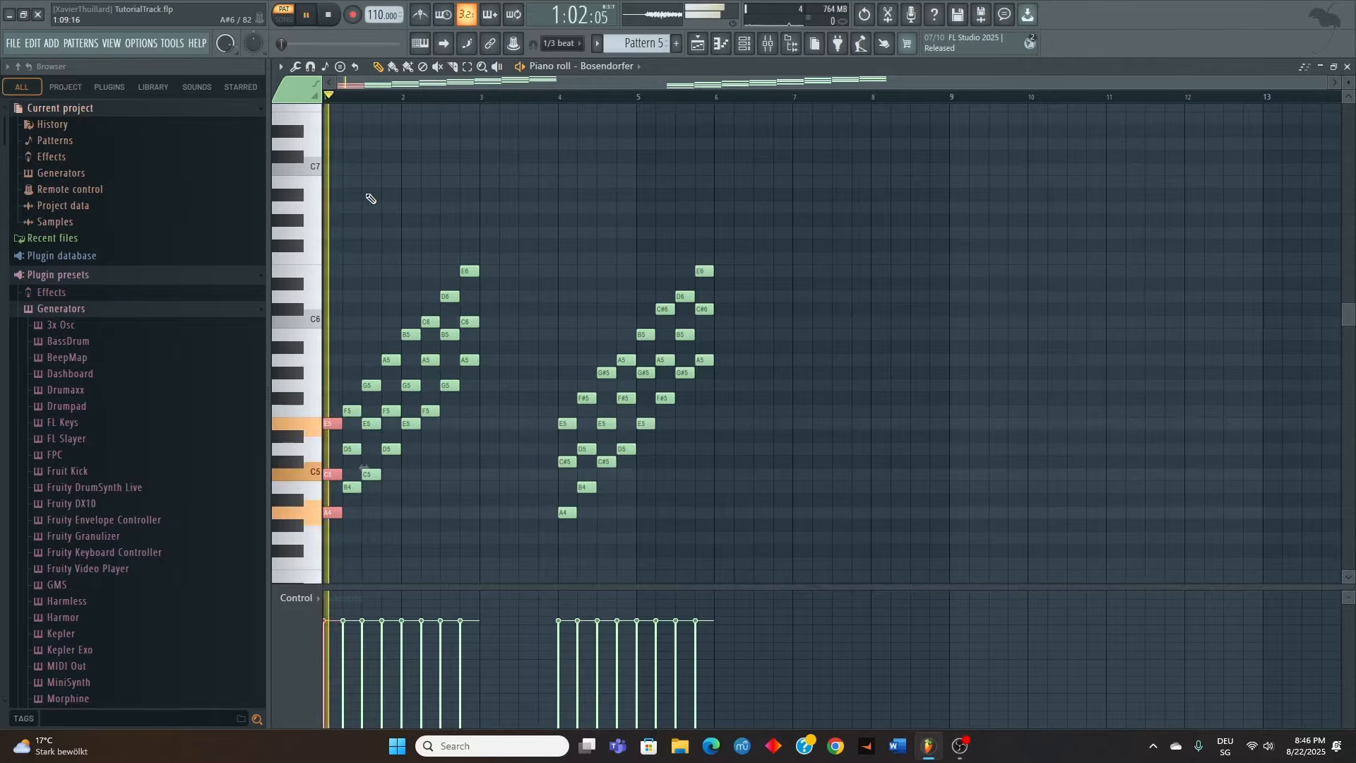
left_click_drag(388, 329, 398, 475)
left_click(383, 96)
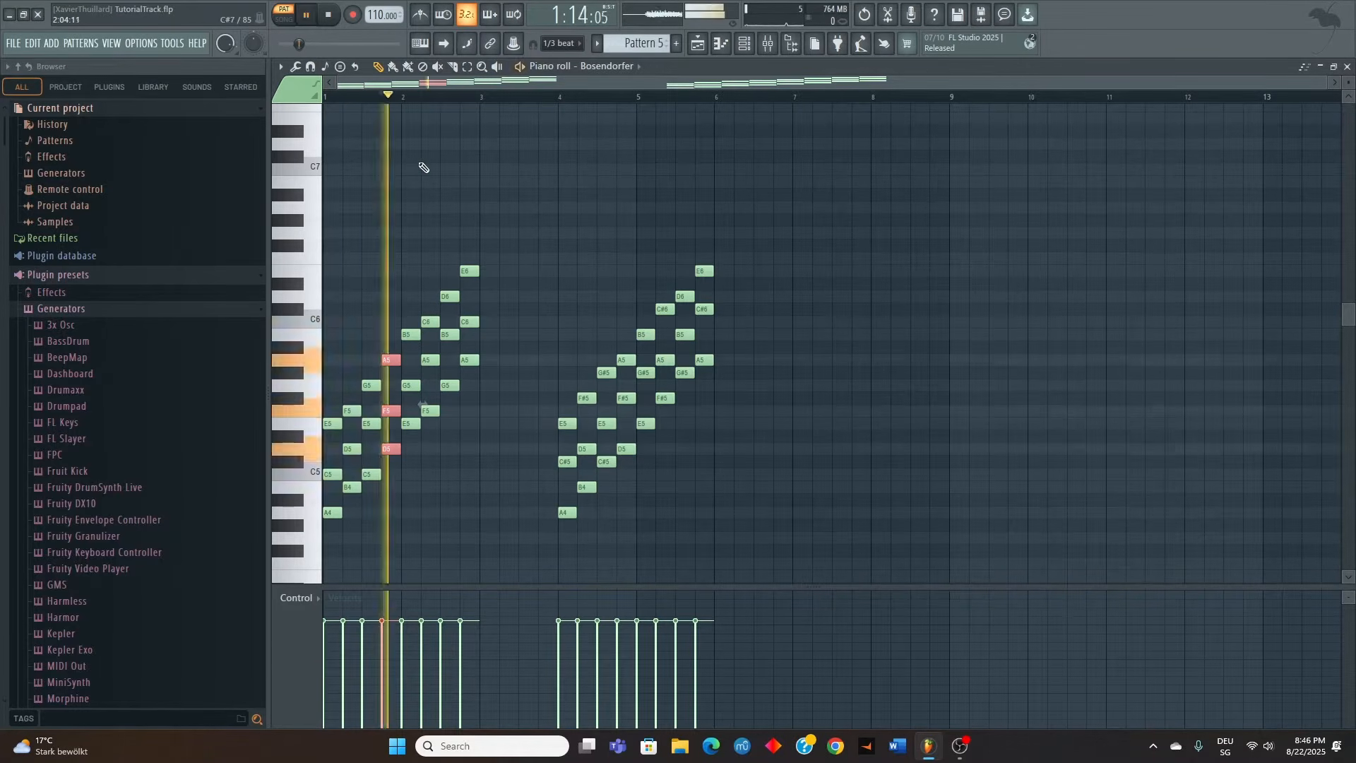
Select the fifth and sixth triads of the A minor scale one after the other and play each
left_click_drag(408, 304, 413, 447)
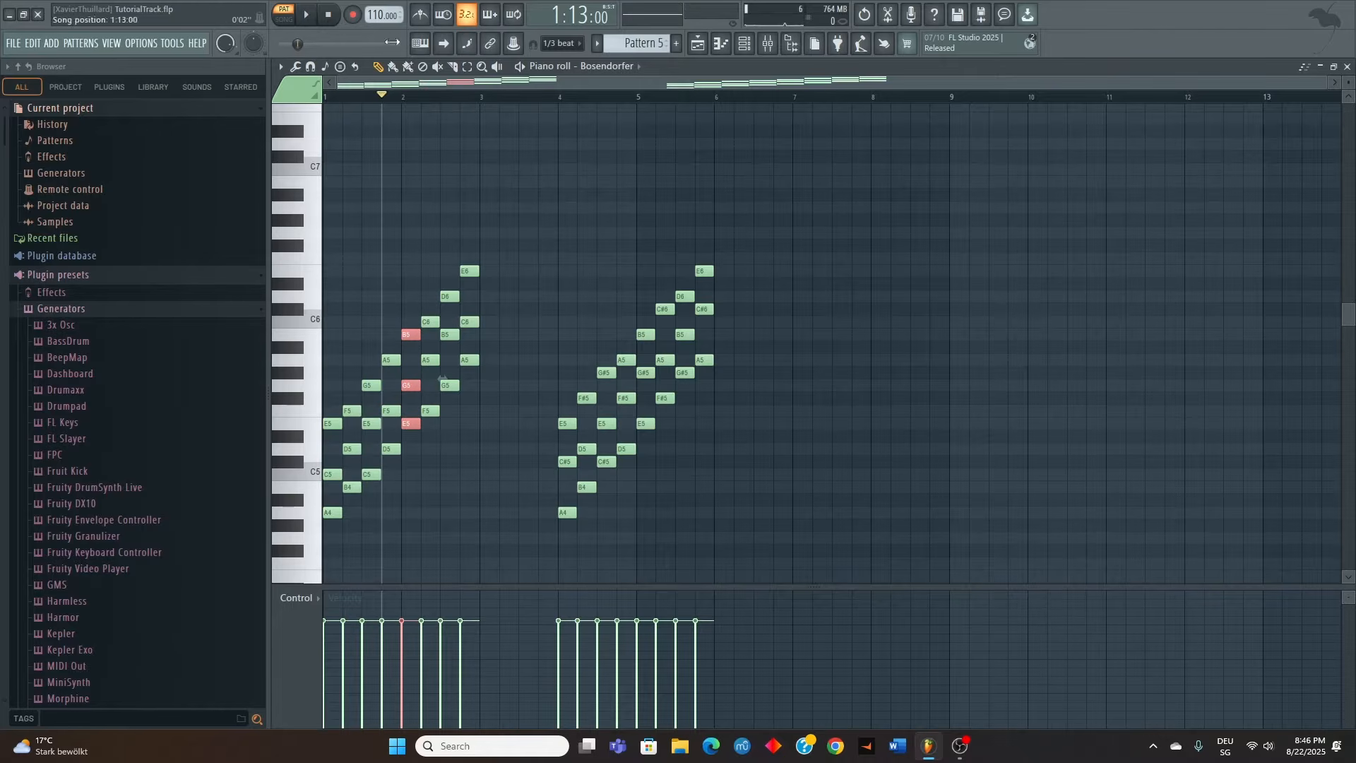
left_click(403, 97)
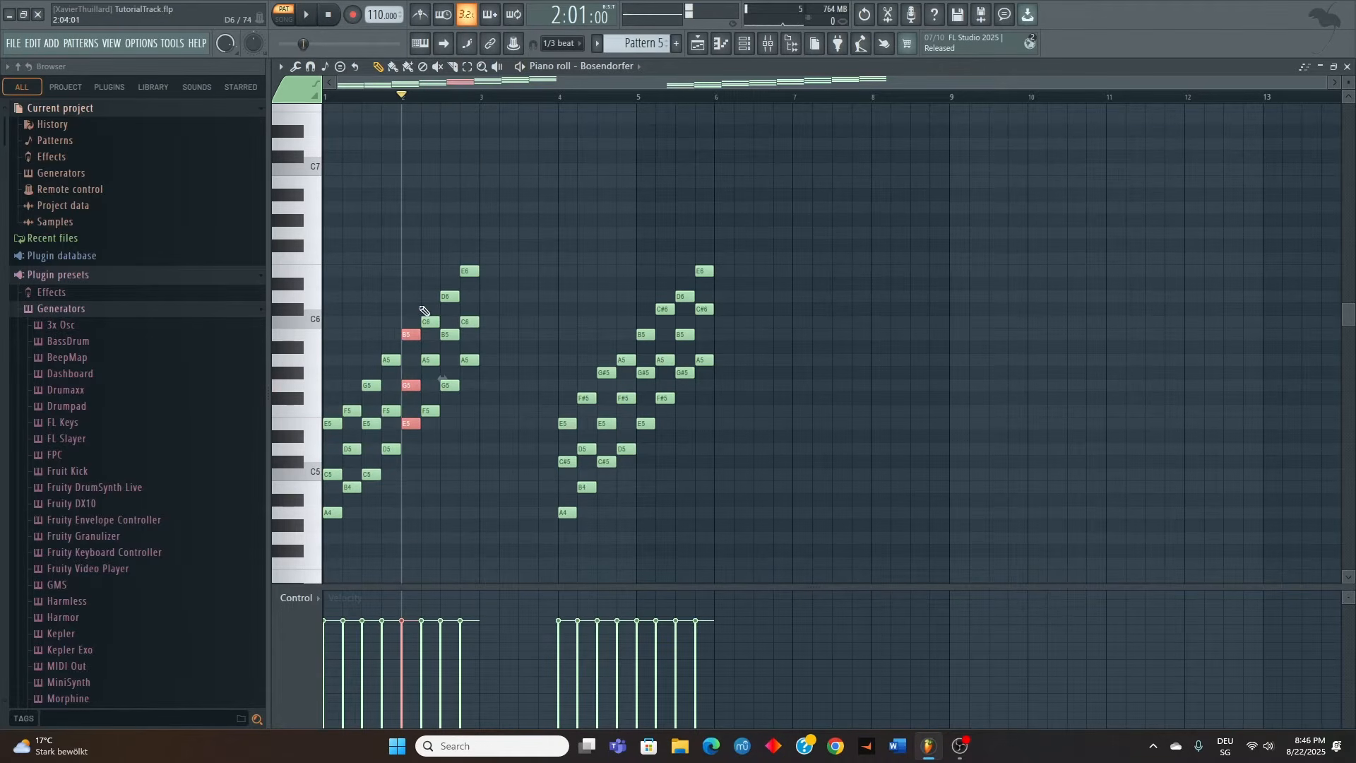
left_click_drag(422, 304, 438, 443)
left_click(422, 96)
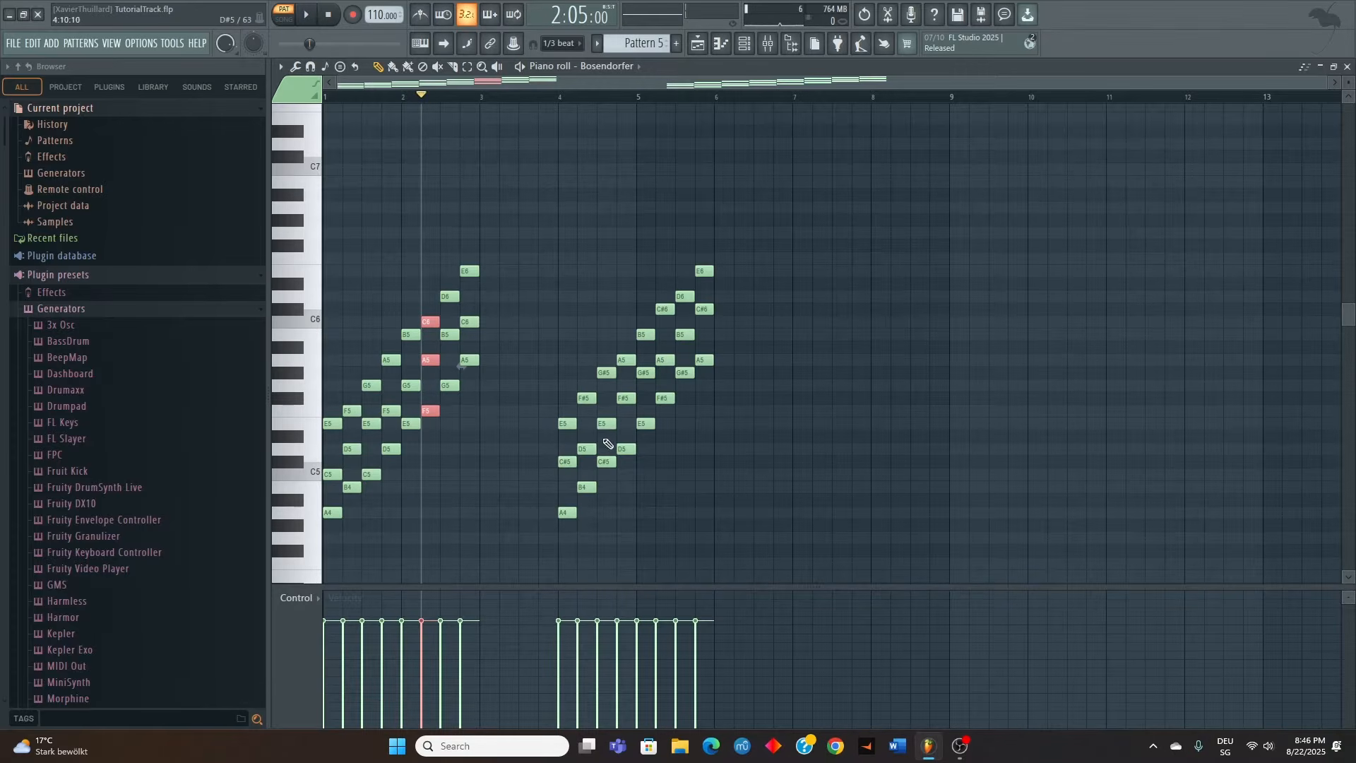
Select the first triad of the A major scale at bar 4 and play it
left_click_drag(572, 403, 565, 563)
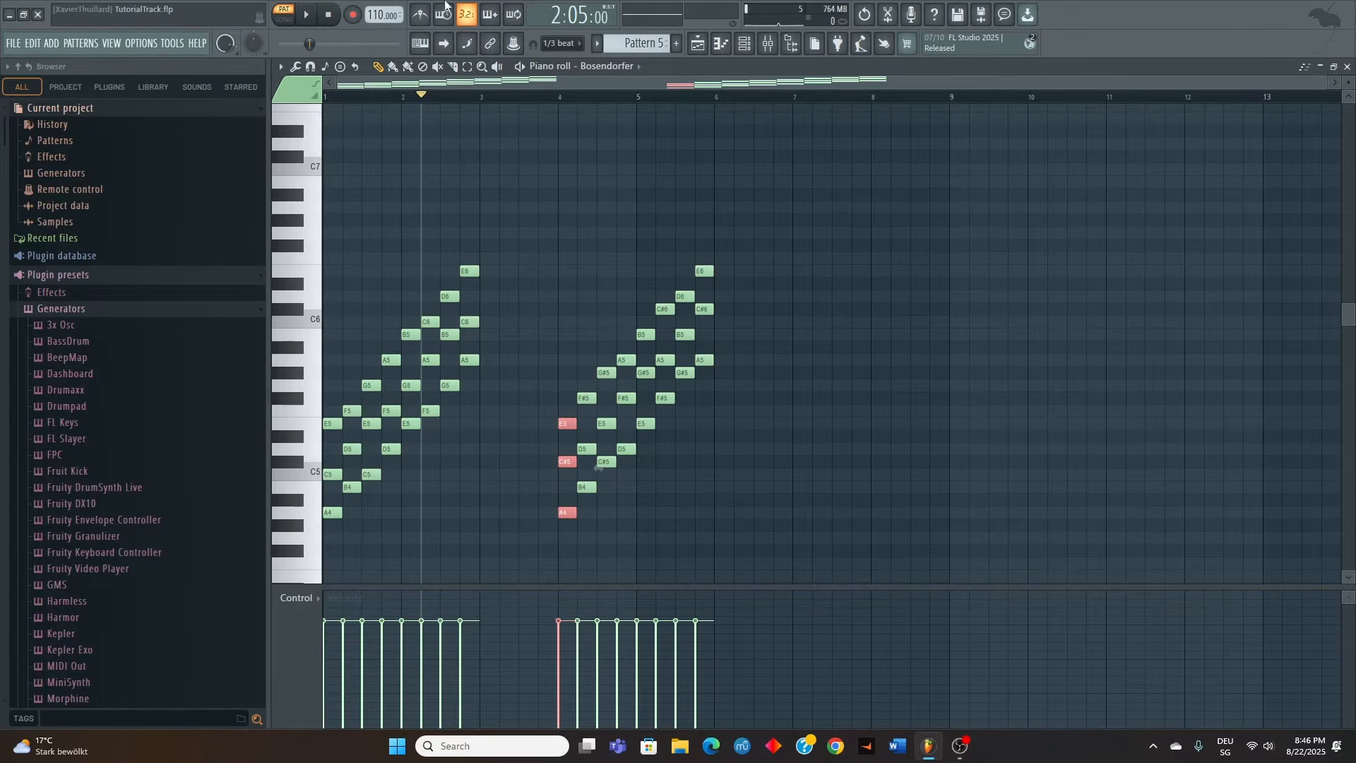
left_click(565, 97)
left_click(560, 96)
key("space")
key("space")
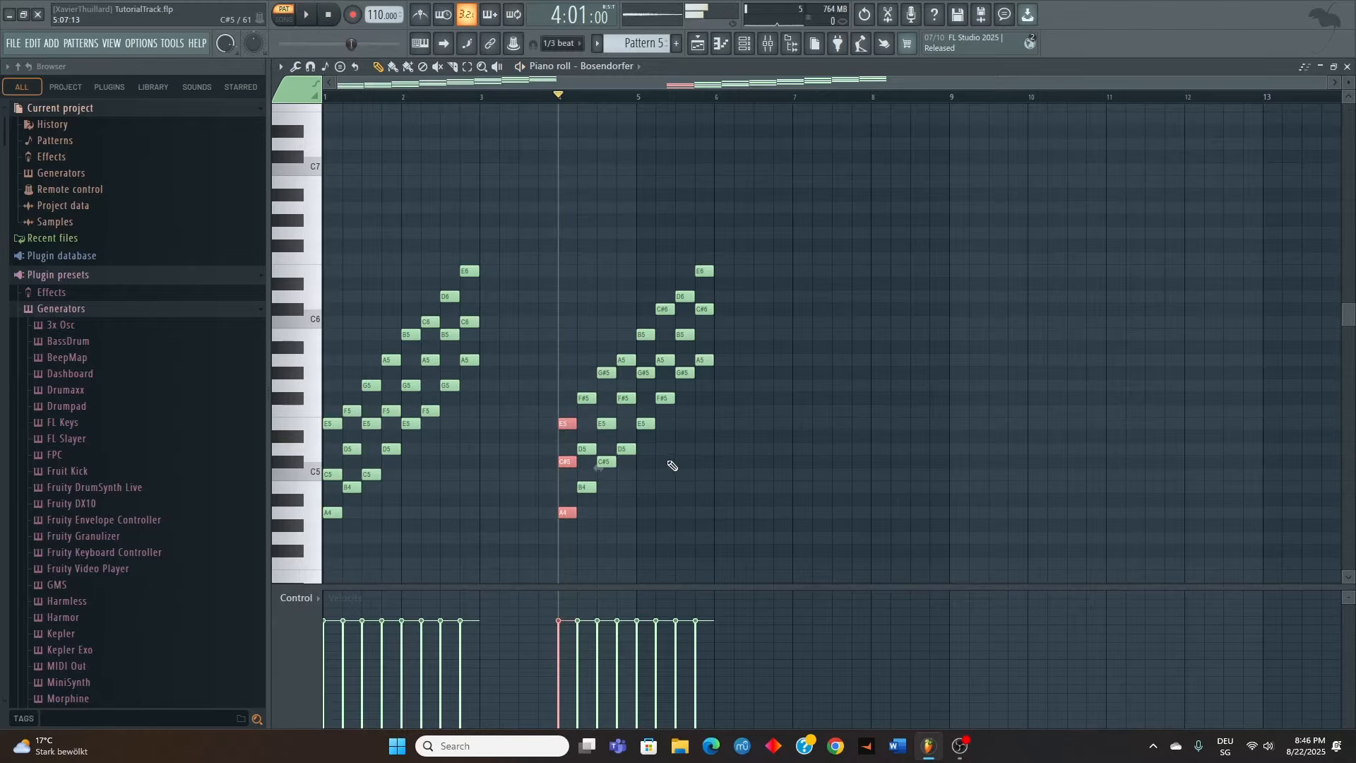
Select the fourth and fifth triads of the A major scale and play each one separately
left_click_drag(628, 331, 637, 503)
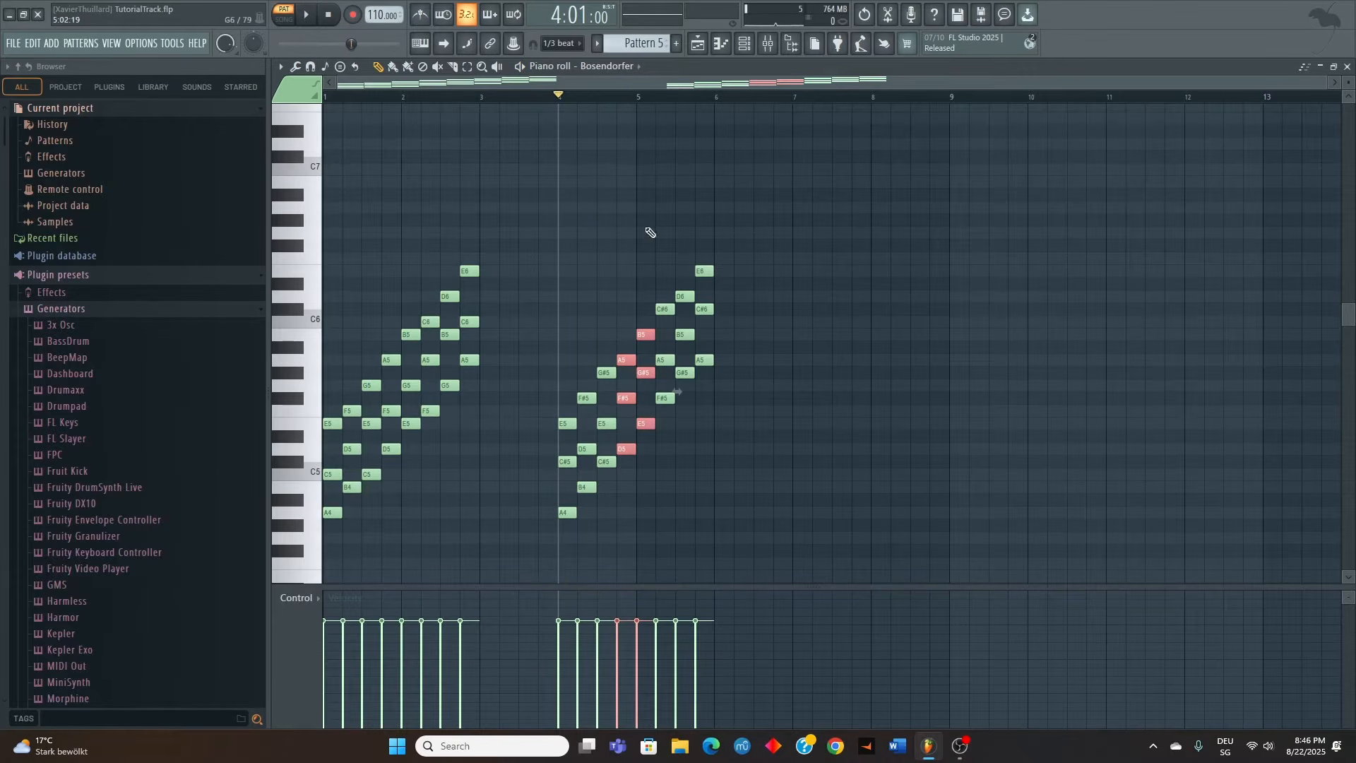
left_click(621, 97)
key("space")
key("space")
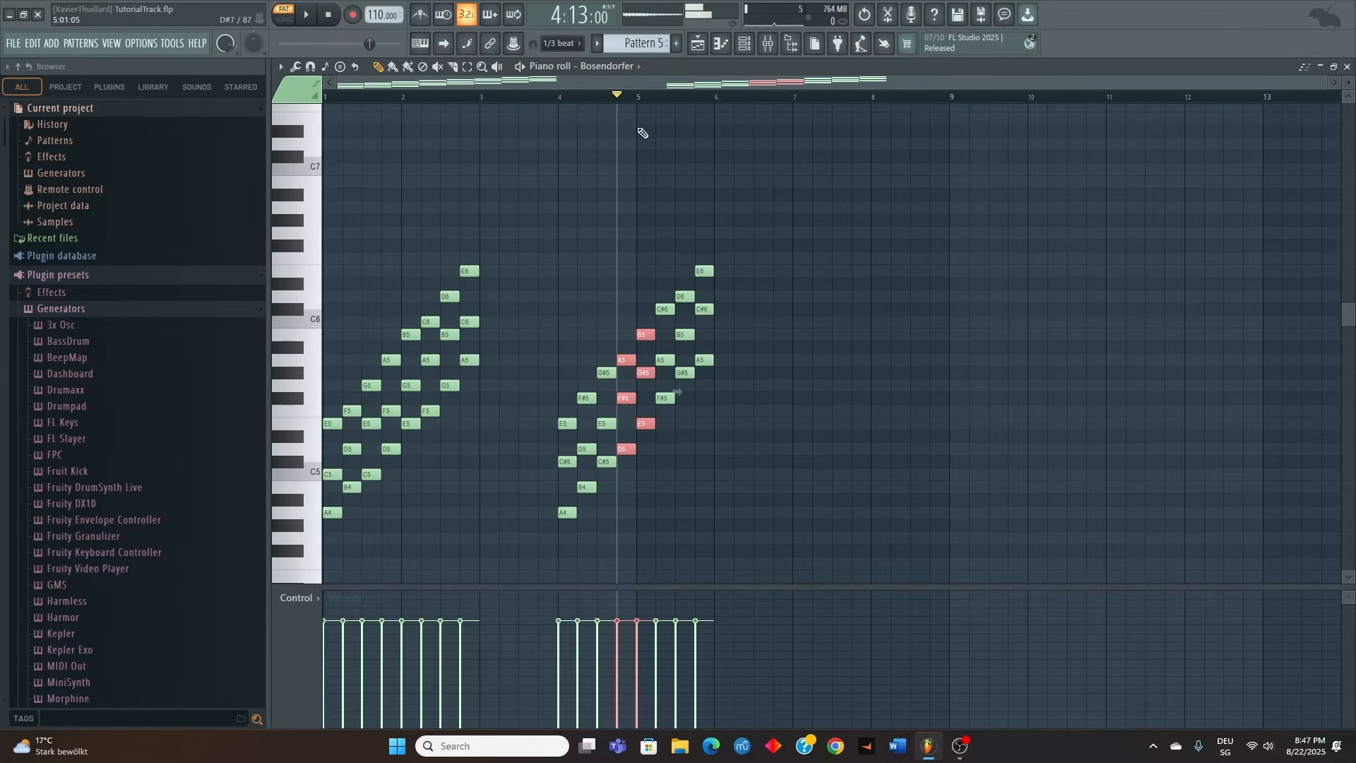
left_click(642, 96)
key("space")
key("space")
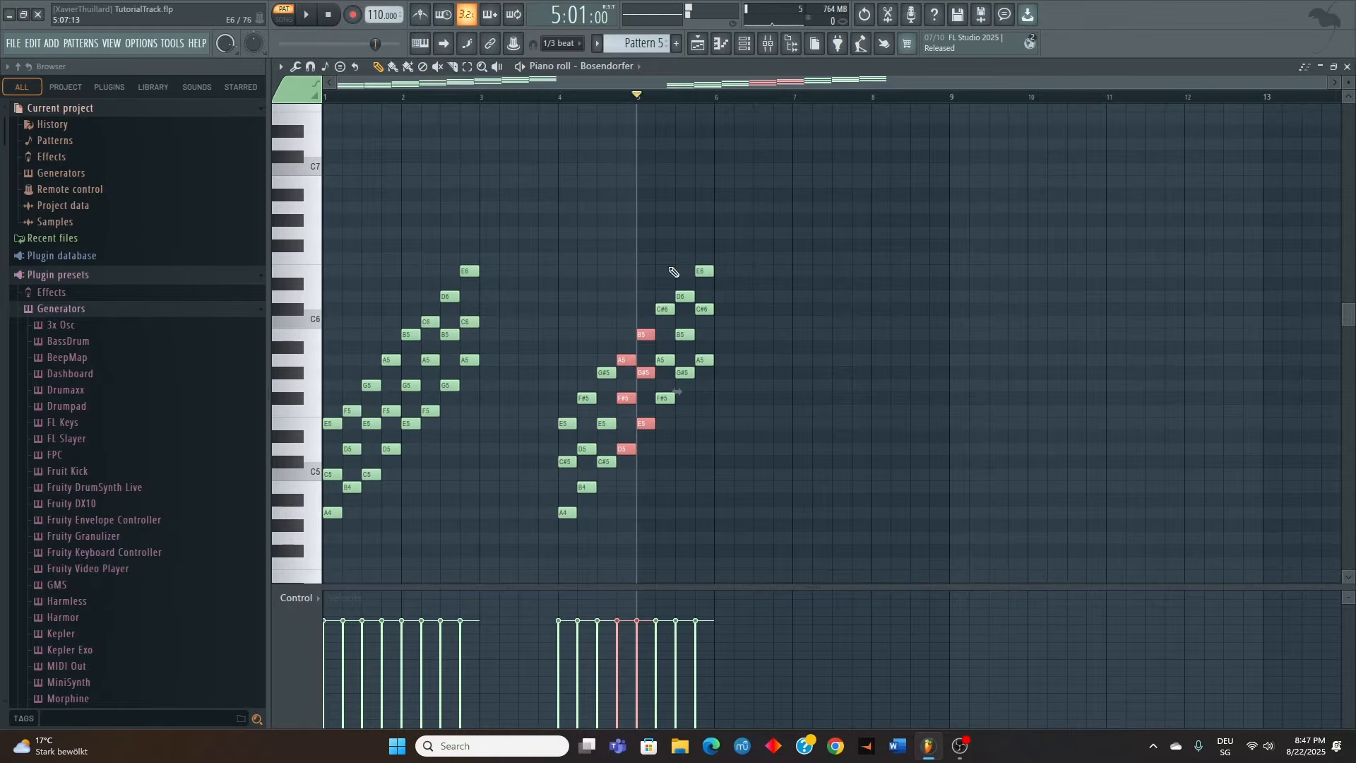
Select the sixth triad of the A major scale, F#5, A5 and C#6, and play it
left_click_drag(662, 278, 666, 439)
left_click(657, 97)
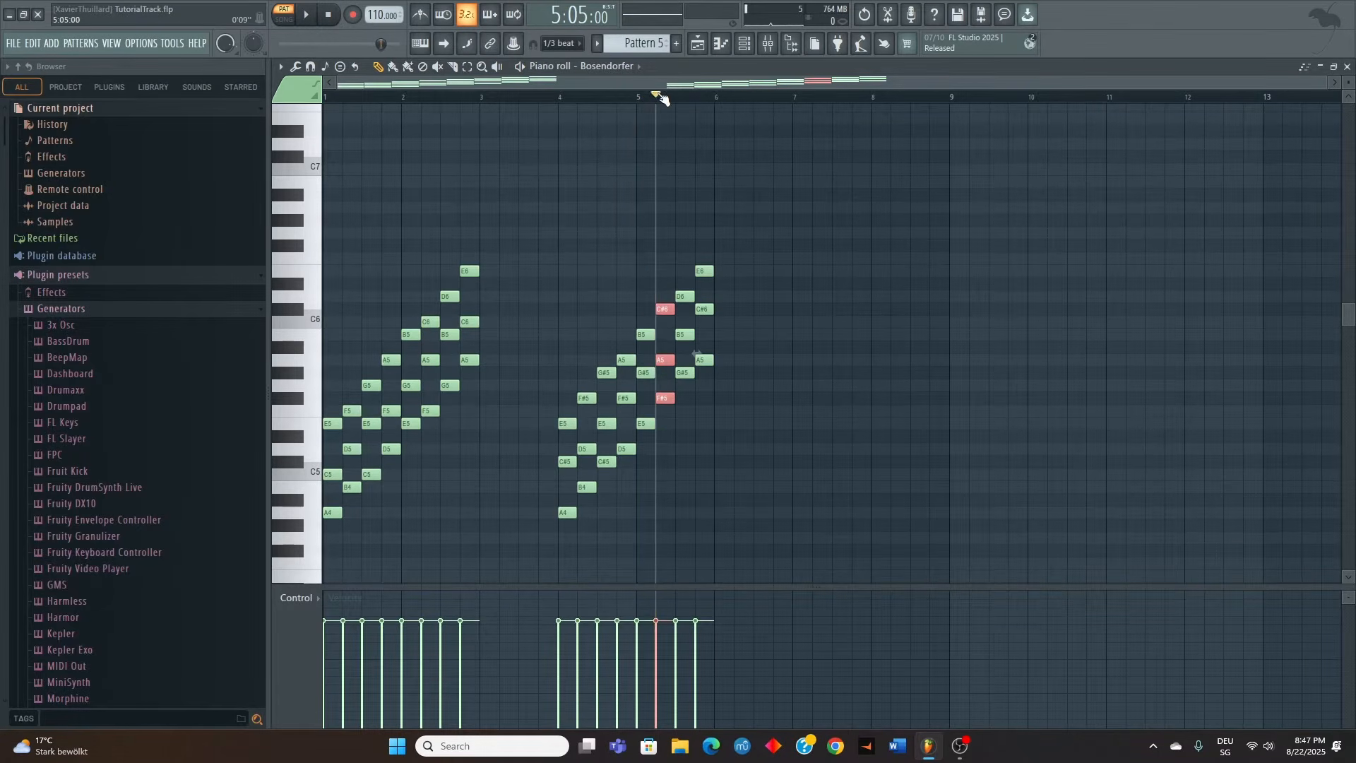
key("space")
key("space")
Reopen the Pattern 4 clip's notes from the playlist and add an E5 on beat 2 of bar 3
left_click(1347, 66)
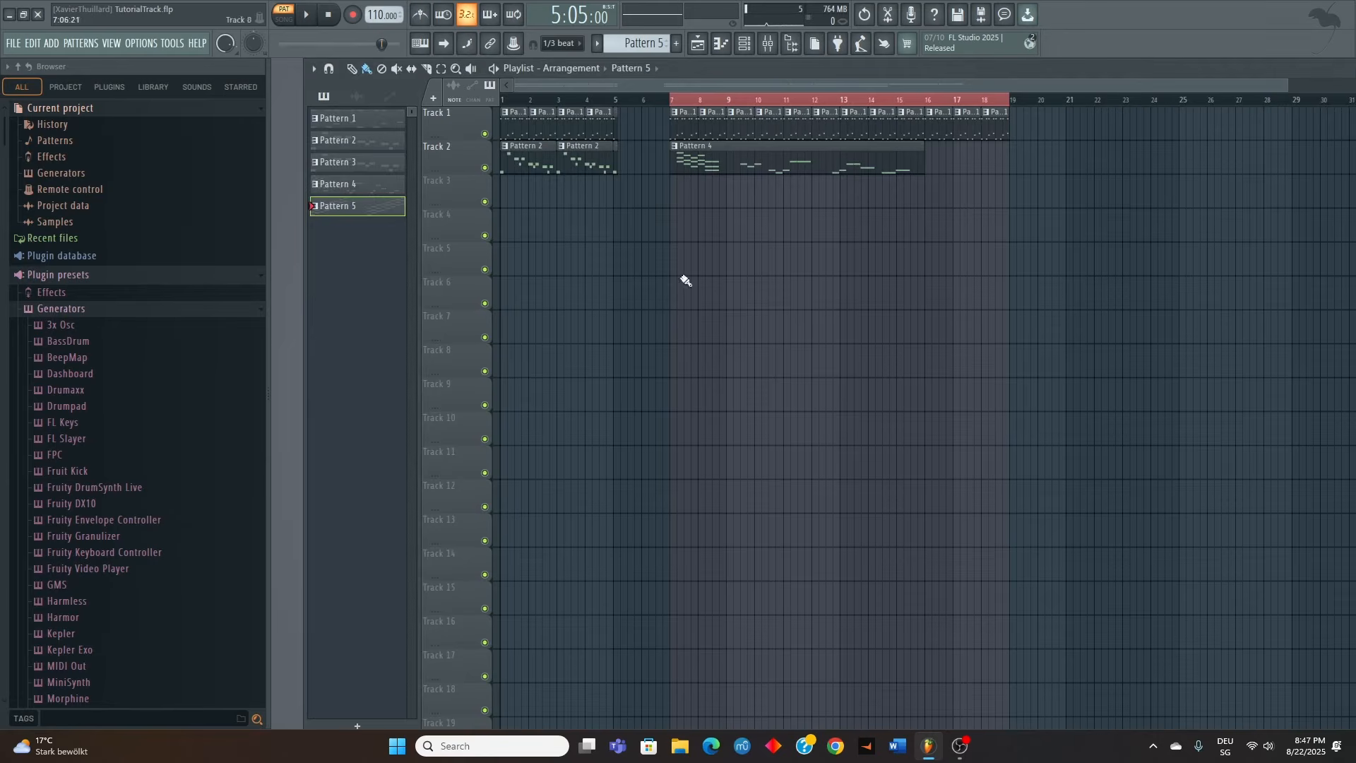
double_click(691, 166)
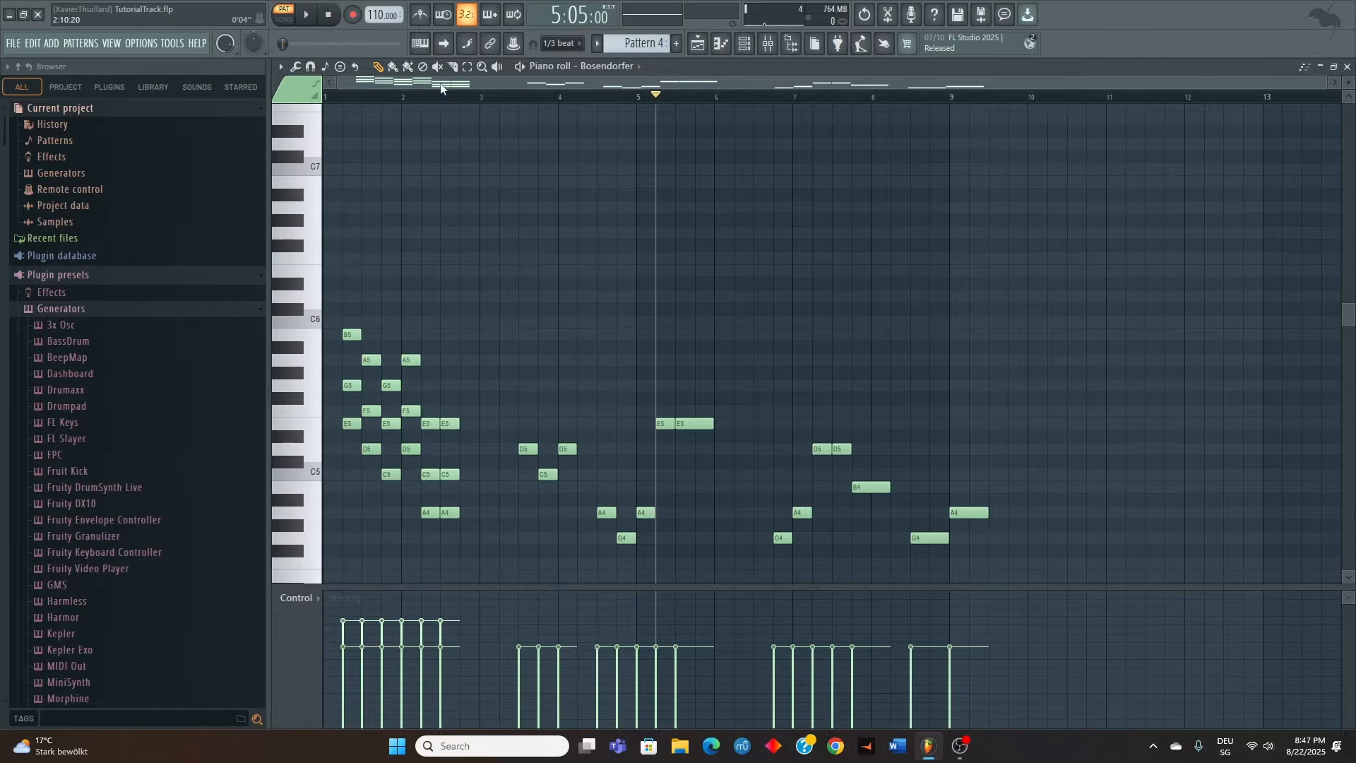
scroll(346, 297, "down", 3)
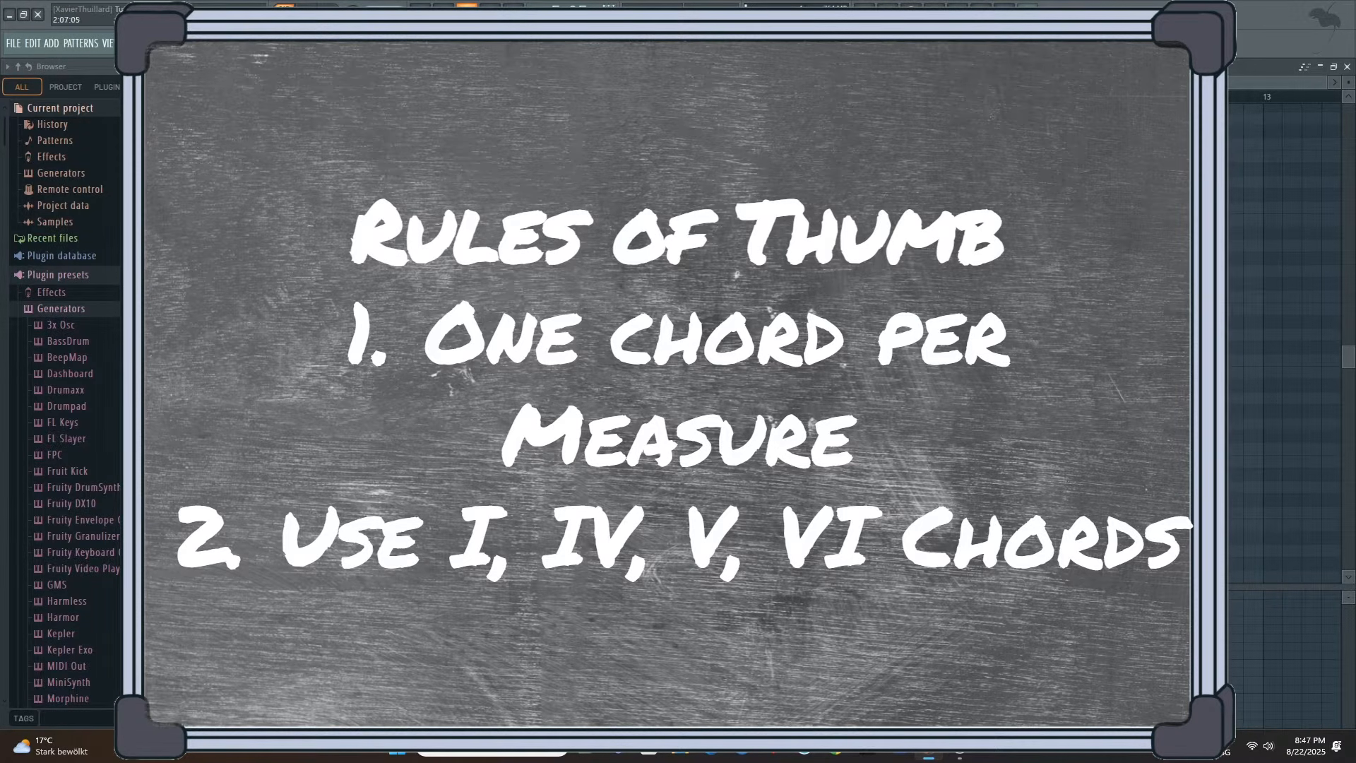
scroll(563, 346, "down", 3)
scroll(514, 438, "up", 3)
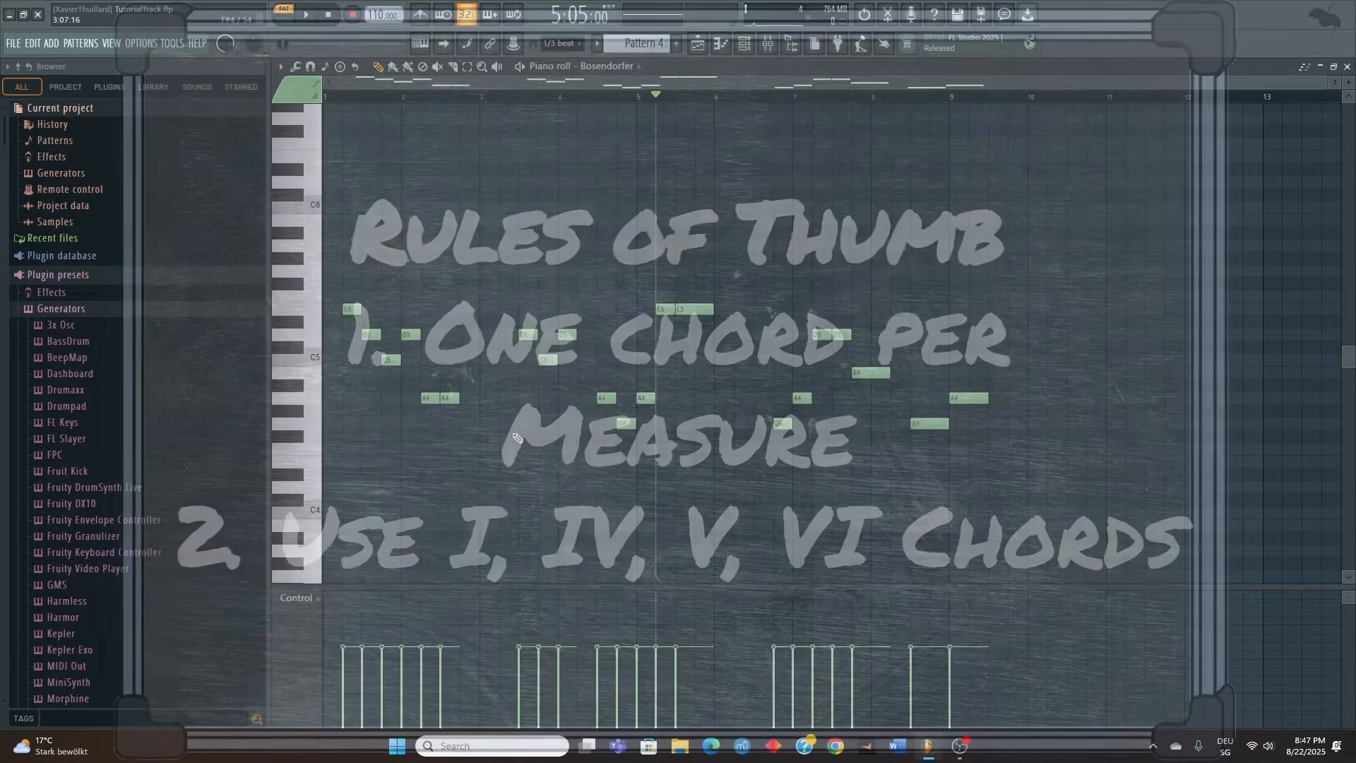
scroll(514, 438, "up", 3)
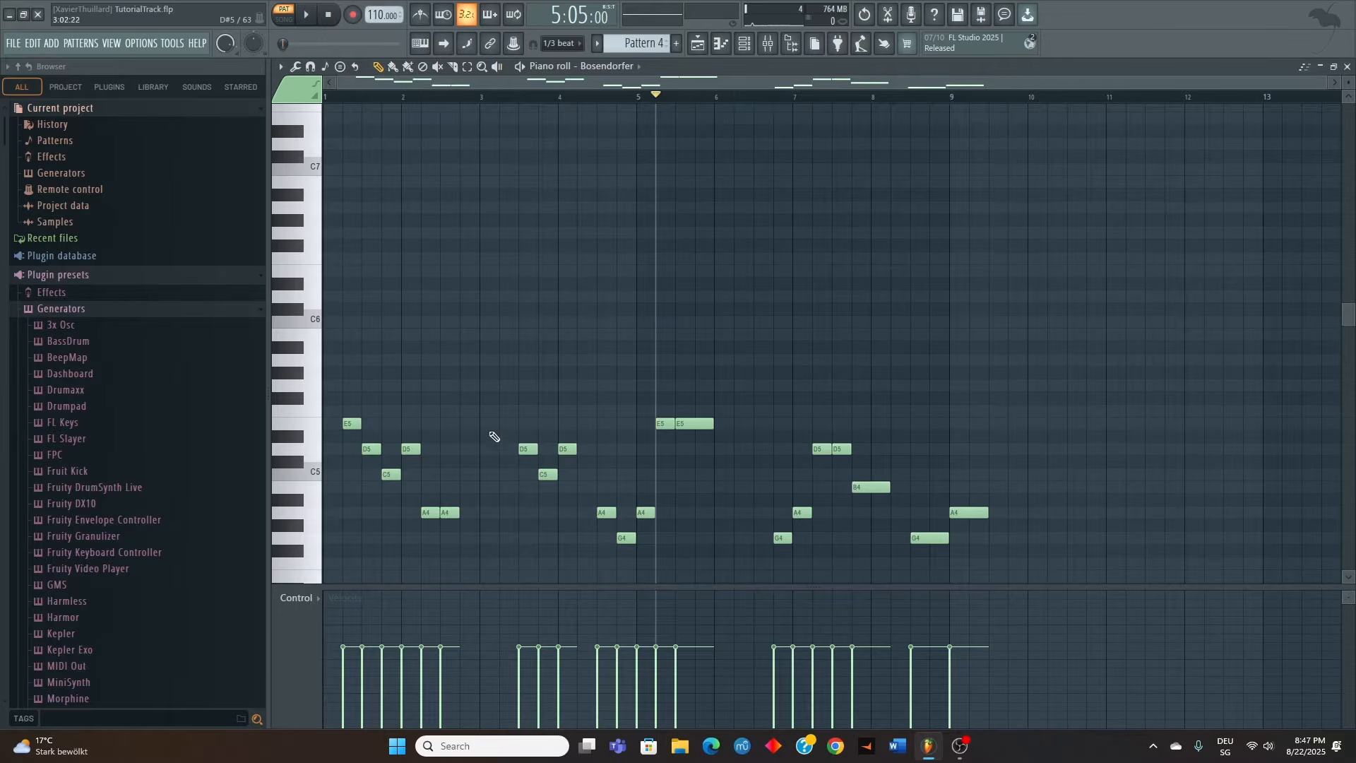
left_click(506, 424)
Place an A minor chord below the melody at the start of bar 1: A3, C4 and E4
scroll(423, 469, "down", 5)
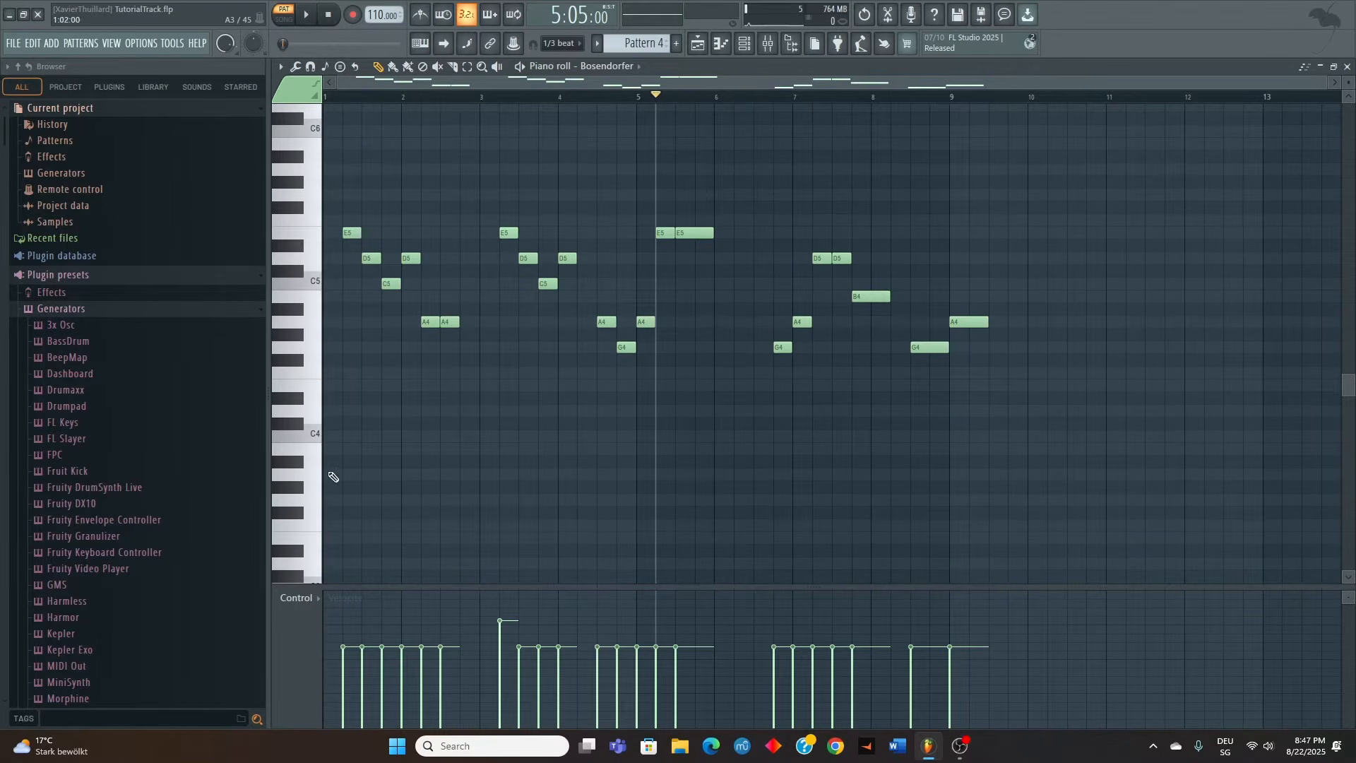
left_click(332, 474)
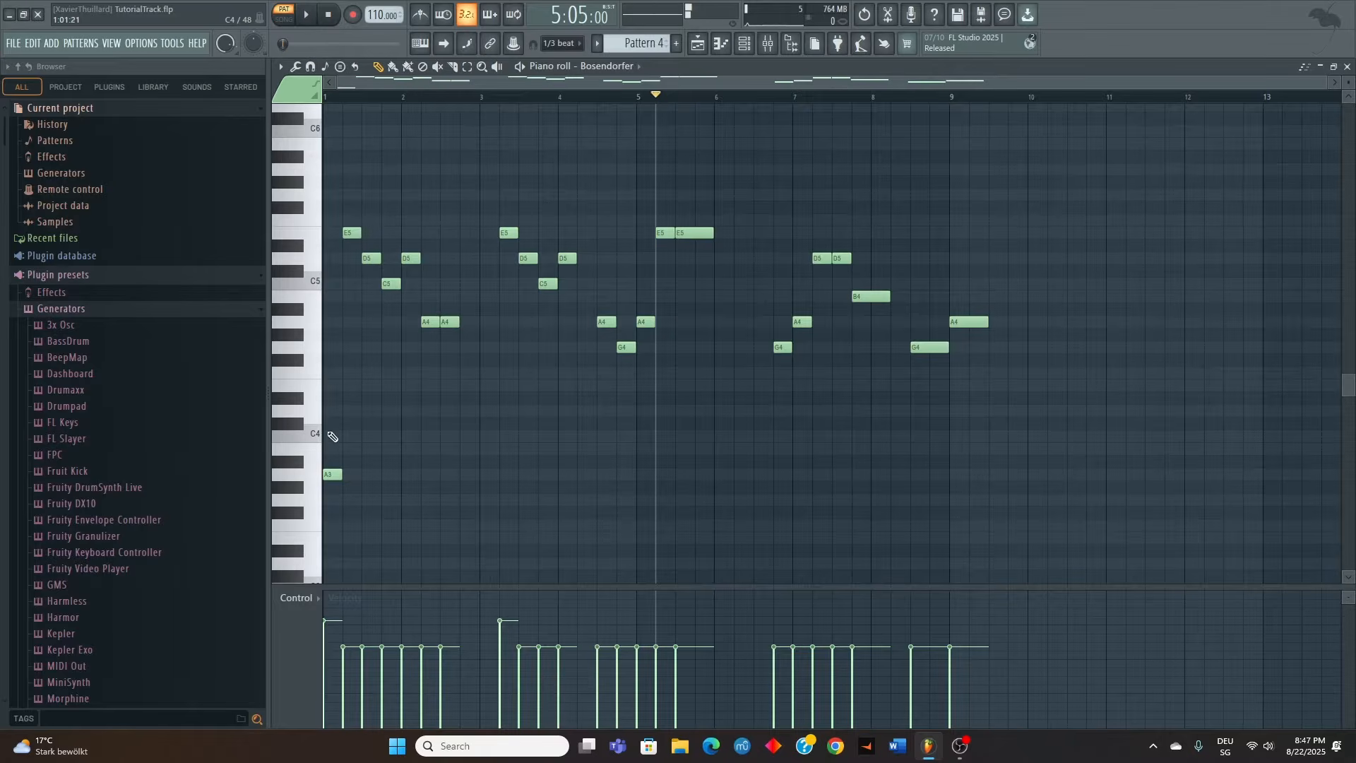
left_click_drag(329, 435, 295, 433)
left_click(330, 386)
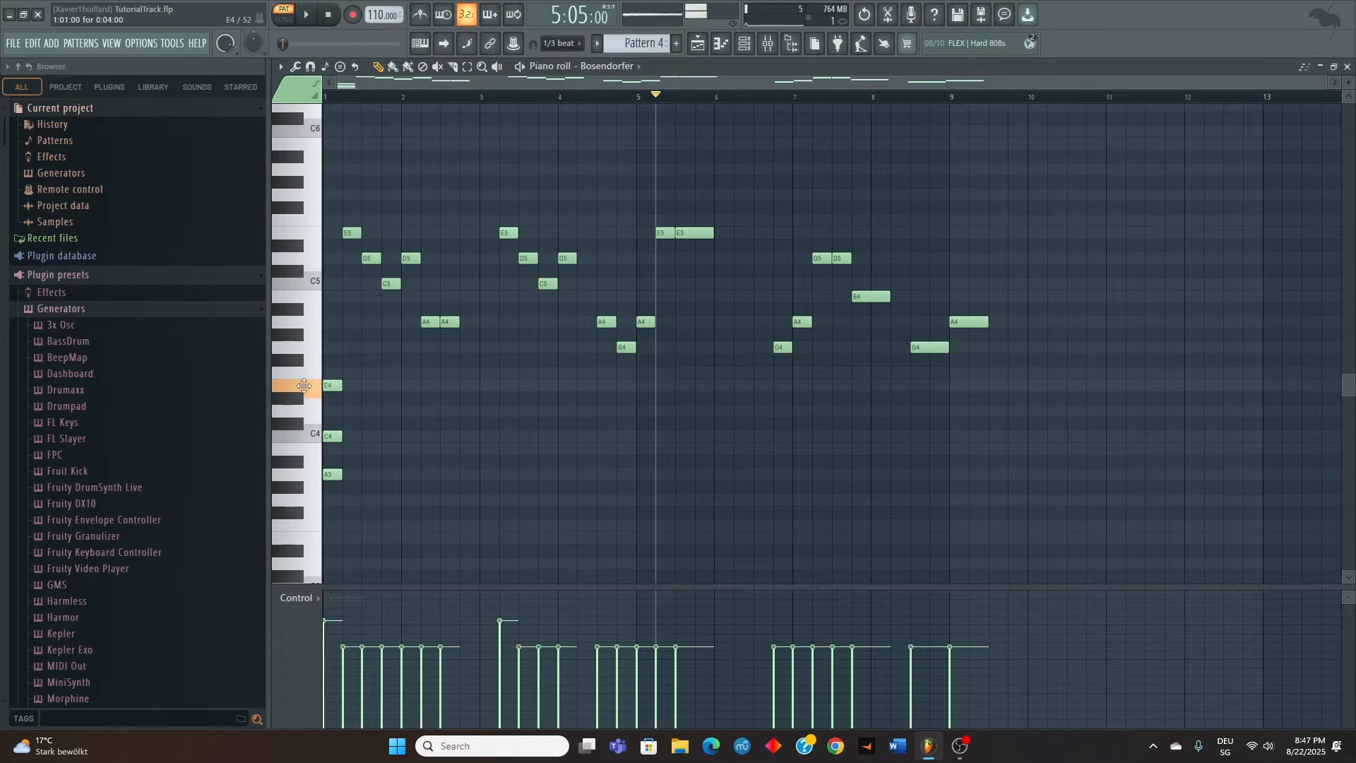
Place an F major chord at the start of bar 2: F3, A3 and C4
scroll(604, 432, "down", 1)
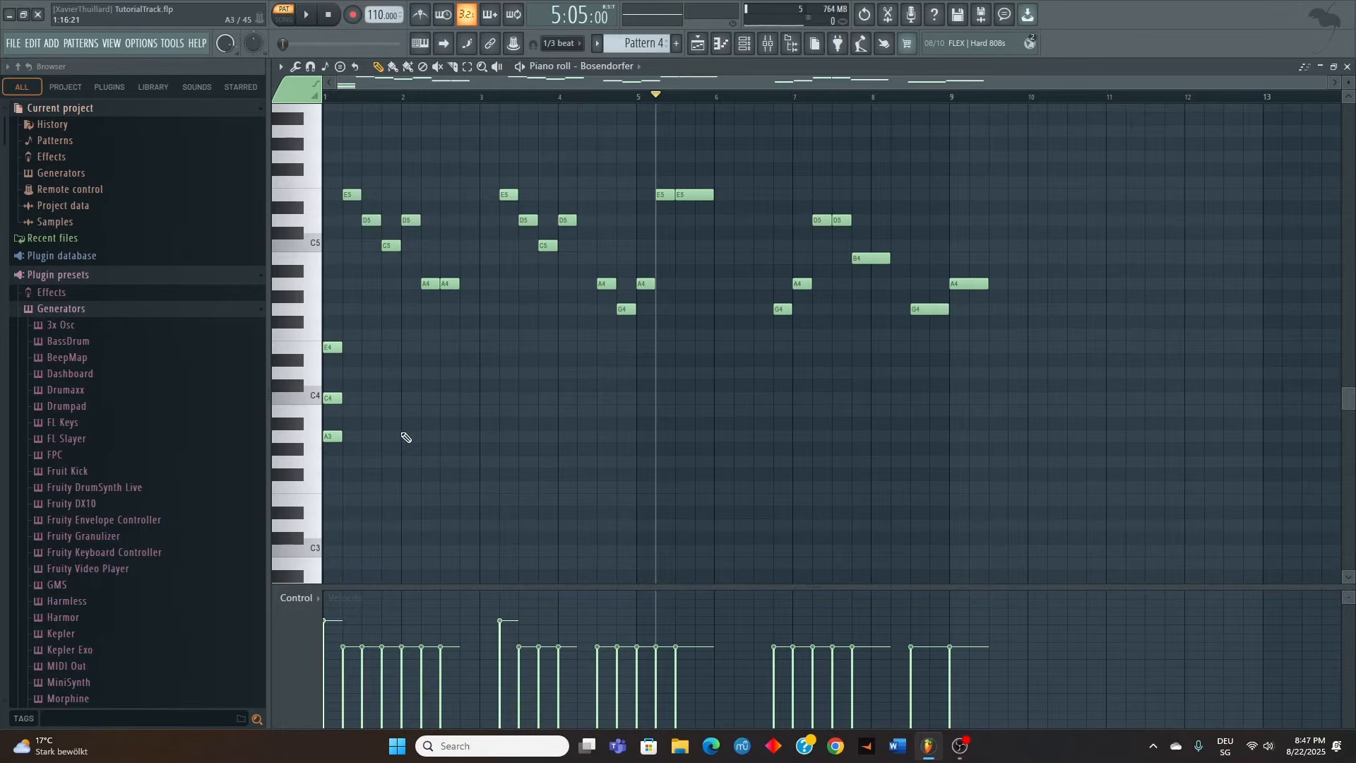
left_click(406, 487)
left_click(406, 436)
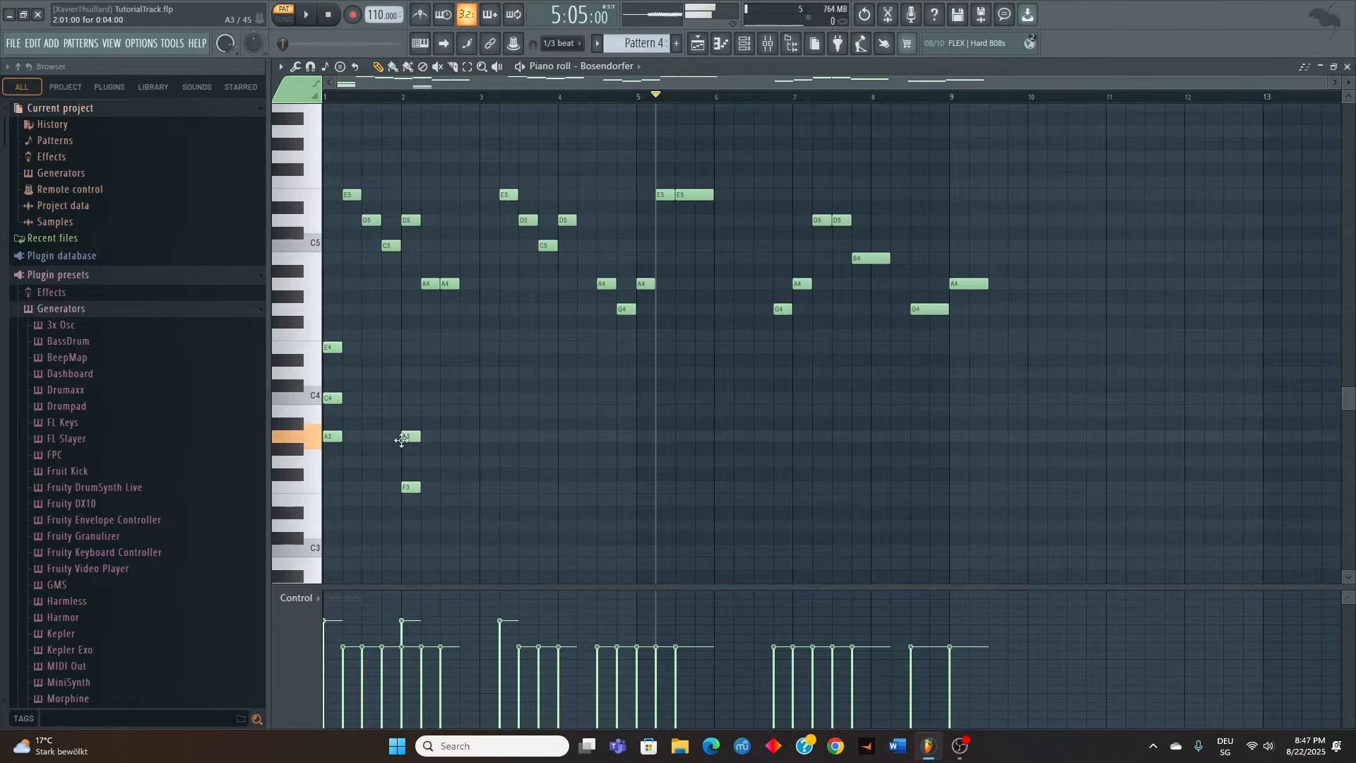
left_click(403, 398)
Place a D minor chord at the start of bar 3: D3, F3 and A3
scroll(496, 425, "down", 2)
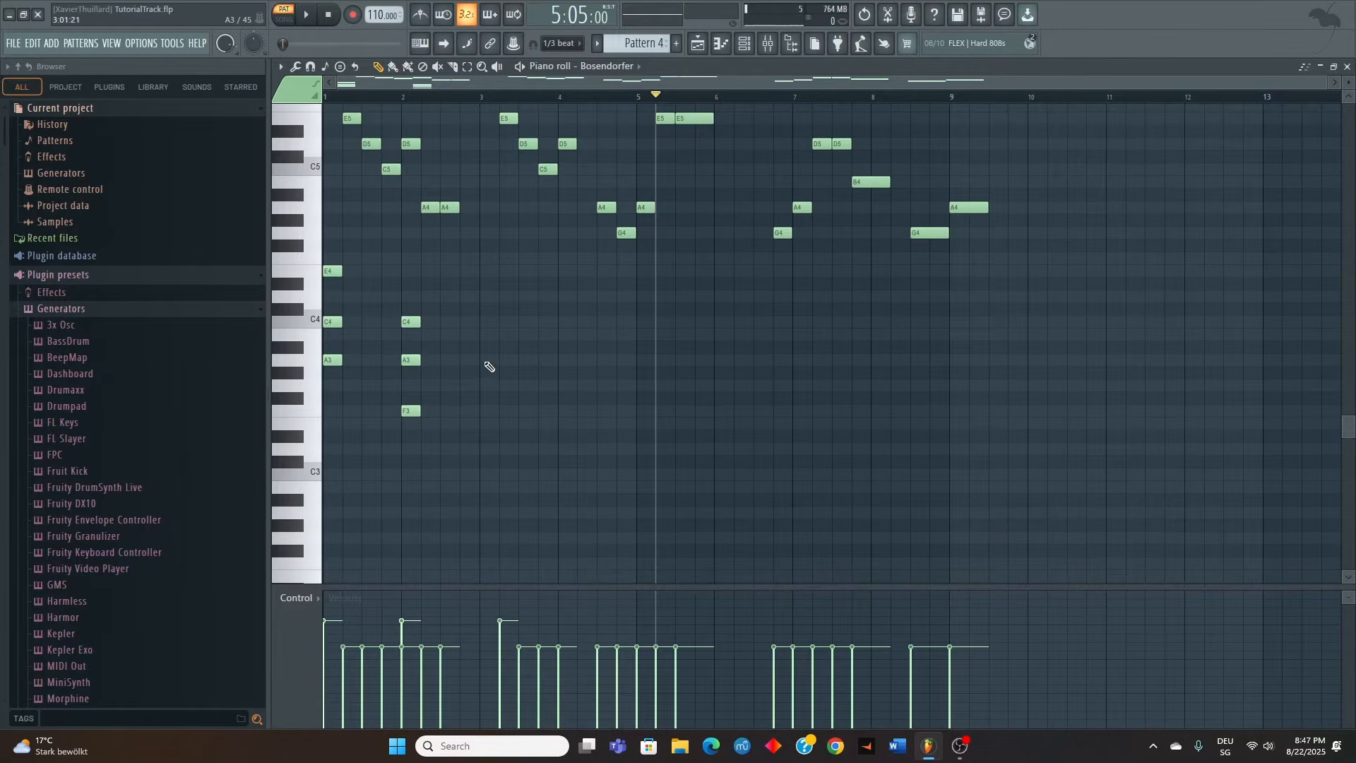
left_click(485, 411)
left_click(485, 360)
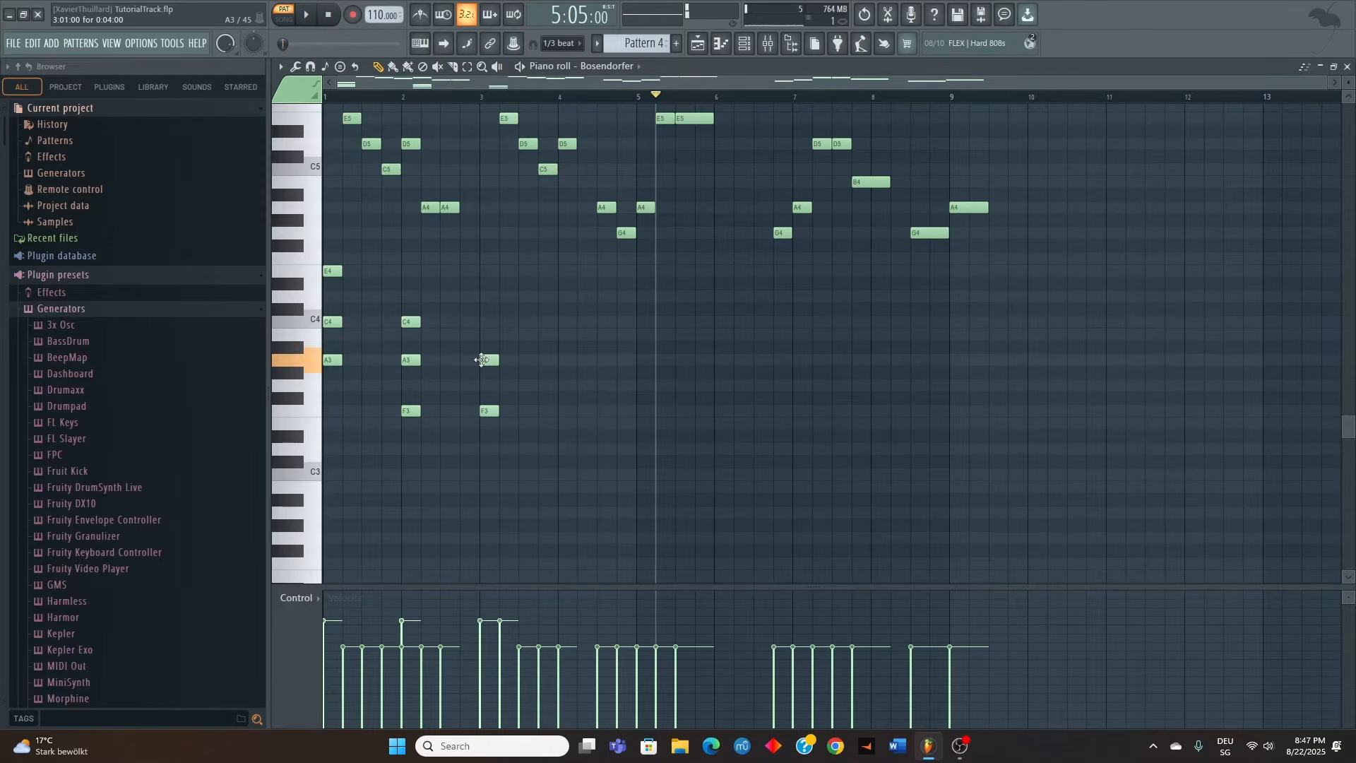
left_click(484, 449)
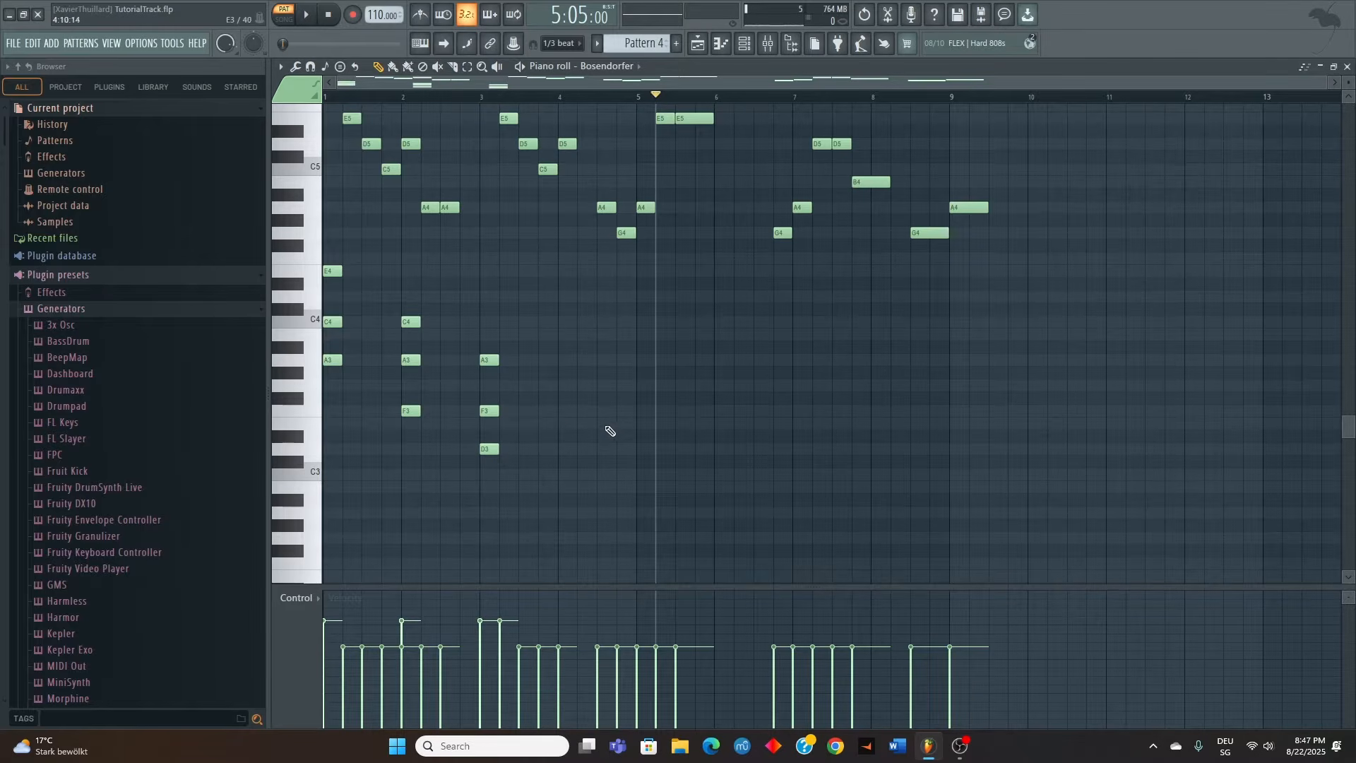
Place an E minor chord at the start of bar 4: E3, G3 and B3
left_click(563, 428)
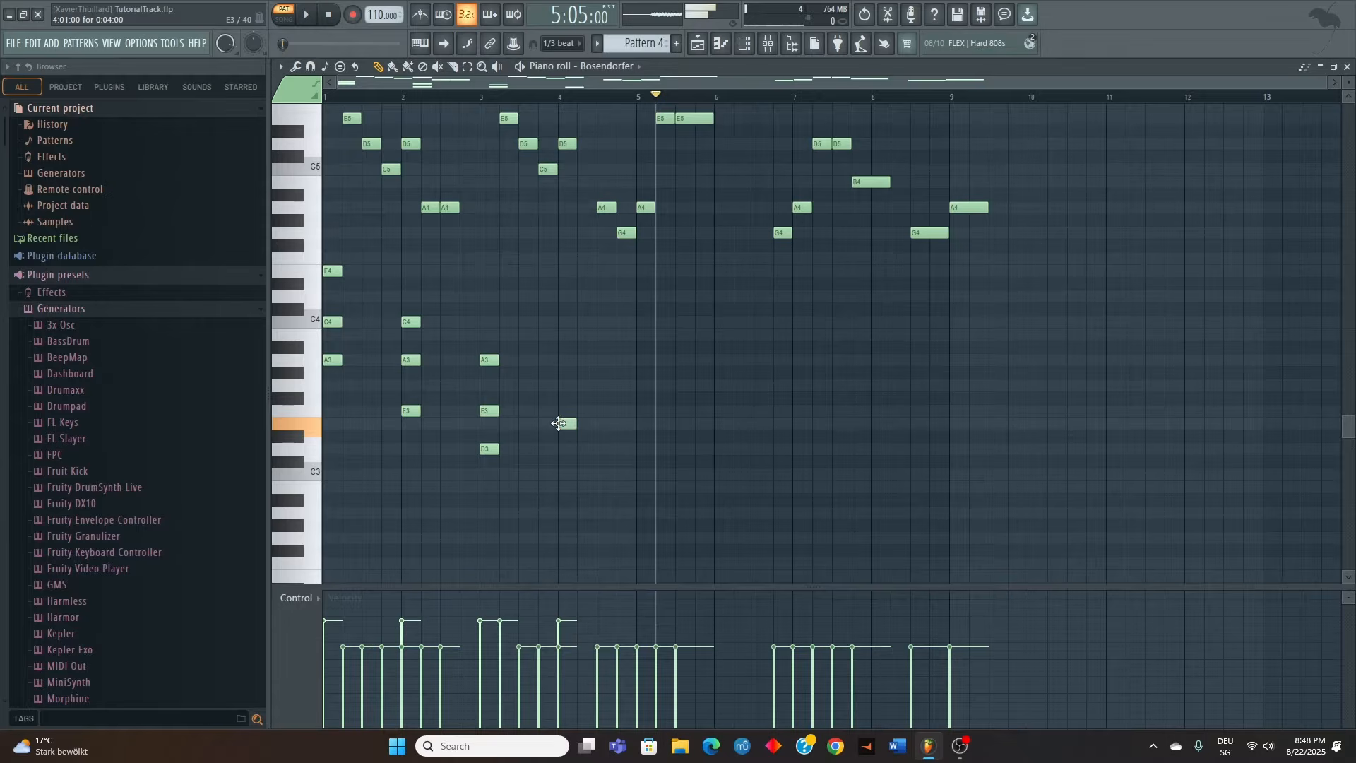
left_click(561, 385)
left_click_drag(560, 349, 558, 328)
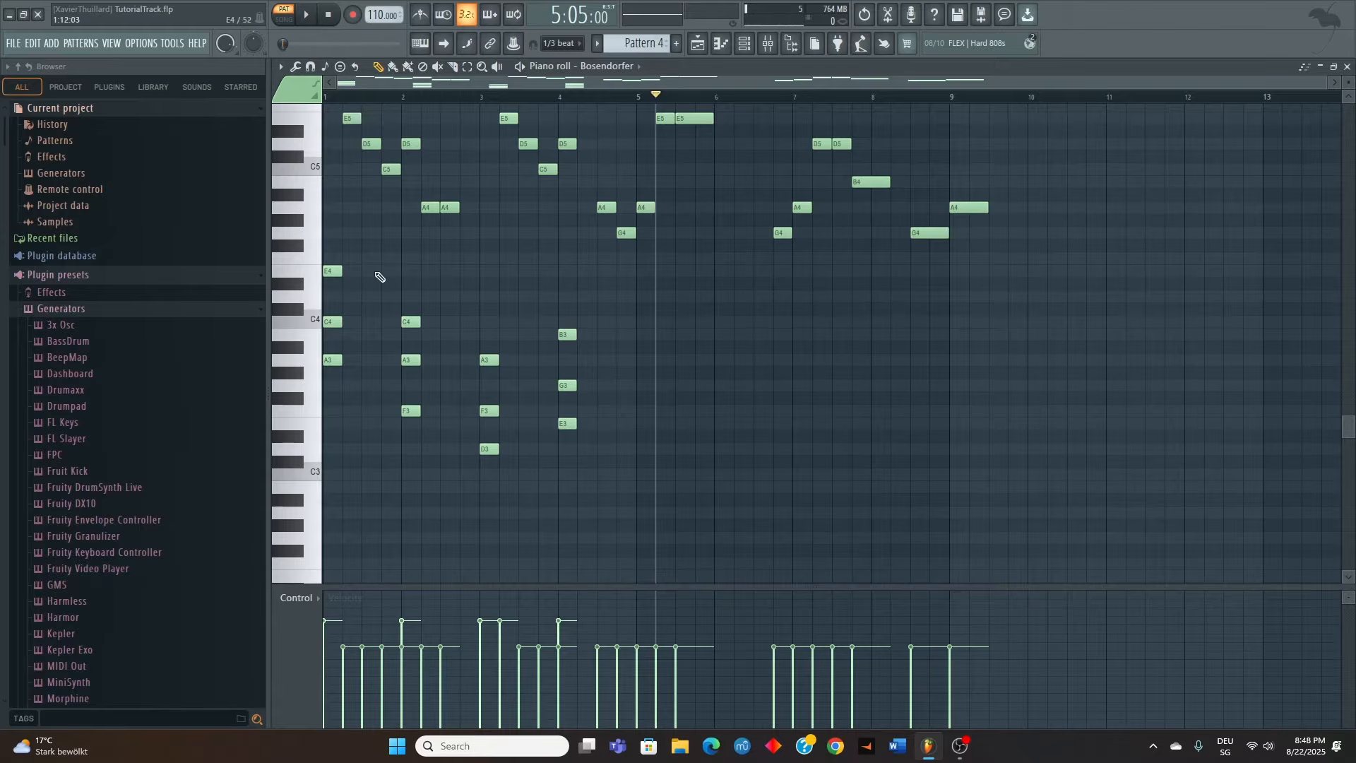
Duplicate the four chords of bars 1 to 4 into bars 5 to 8
left_click_drag(327, 241, 589, 496)
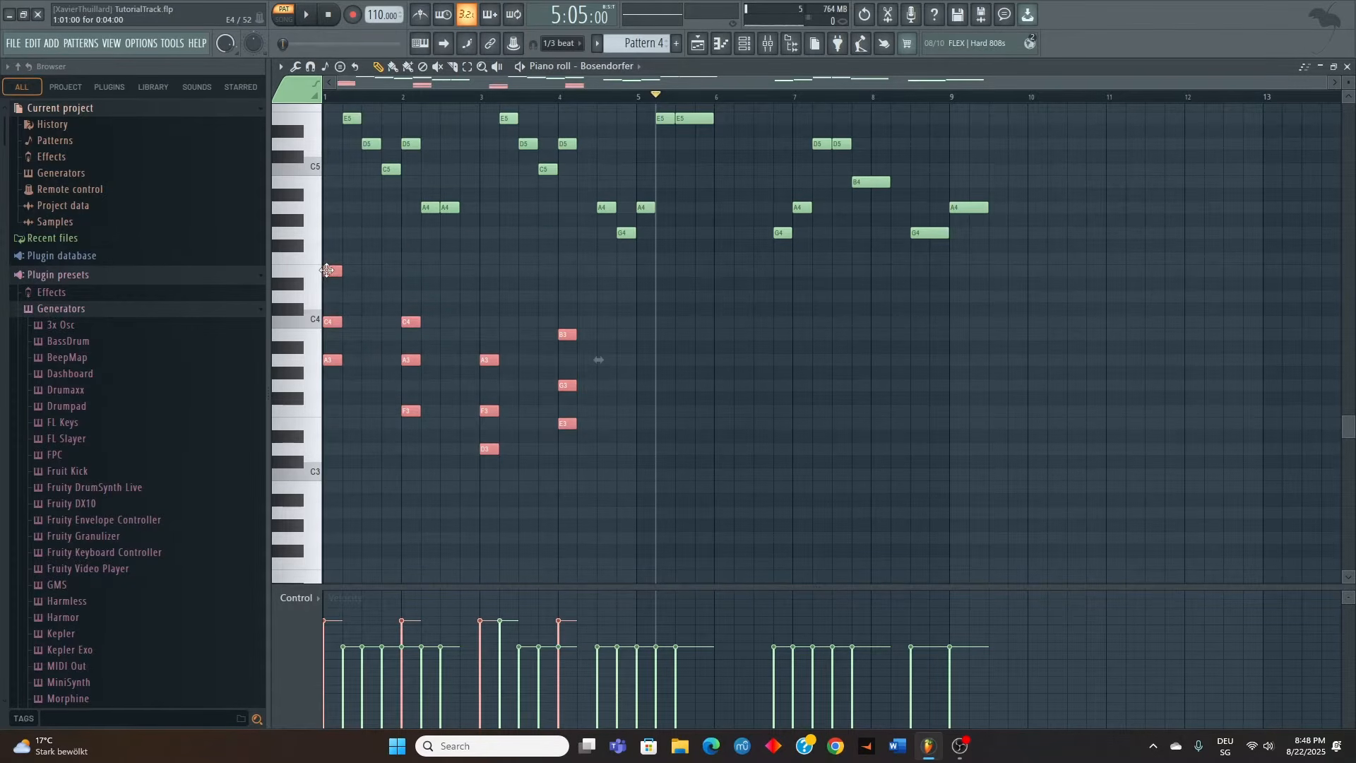
left_click_drag(326, 270, 641, 271)
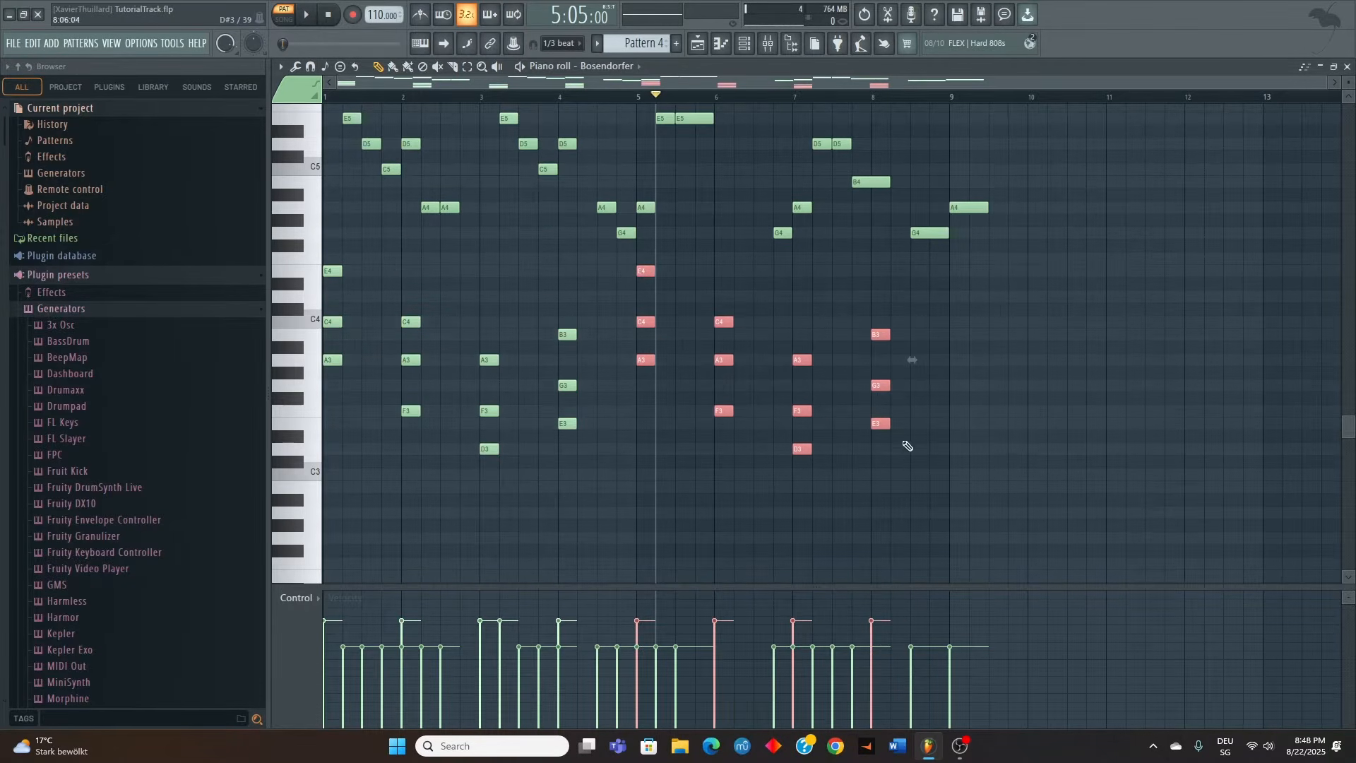
Lower the velocity of all eight chords below the melody, and reduce the velocity of the E5 melody note in bar 3
left_click_drag(952, 519, 325, 267)
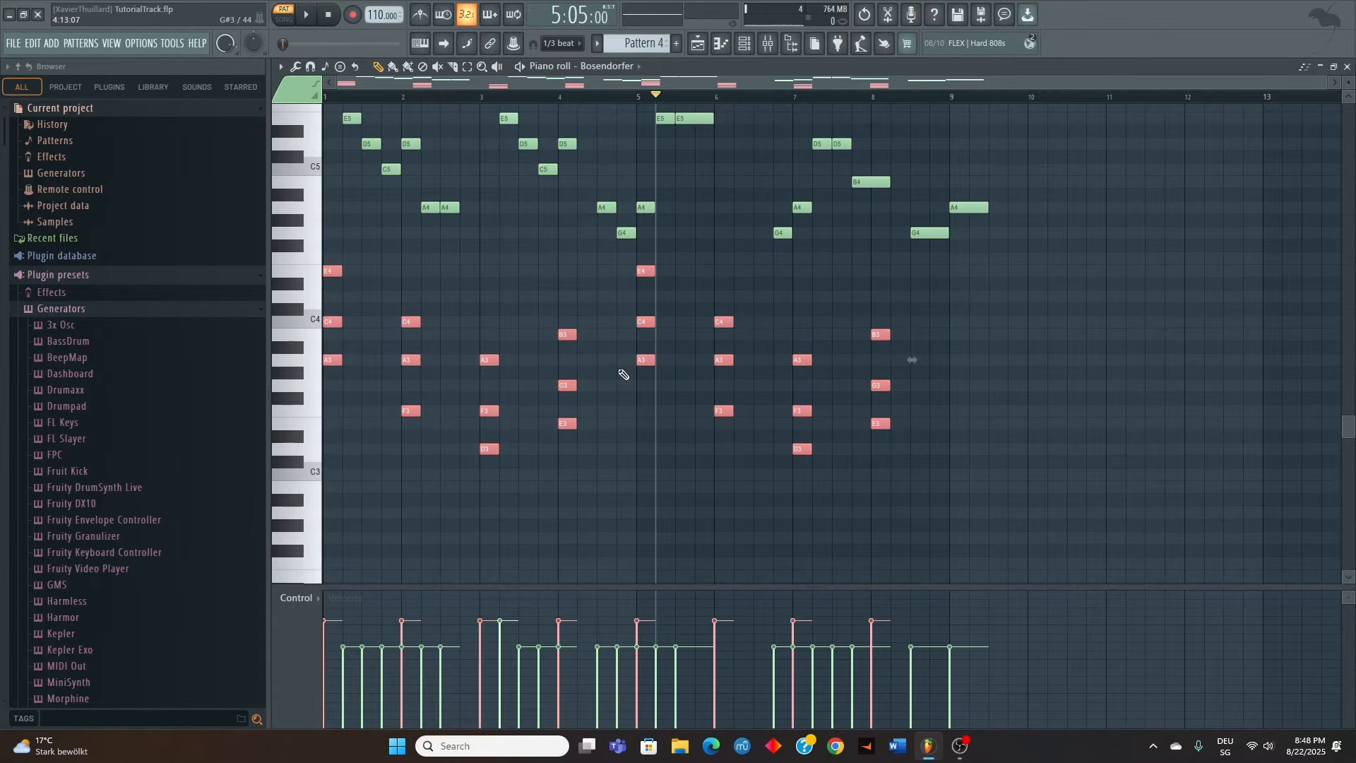
scroll(624, 374, "down", 8)
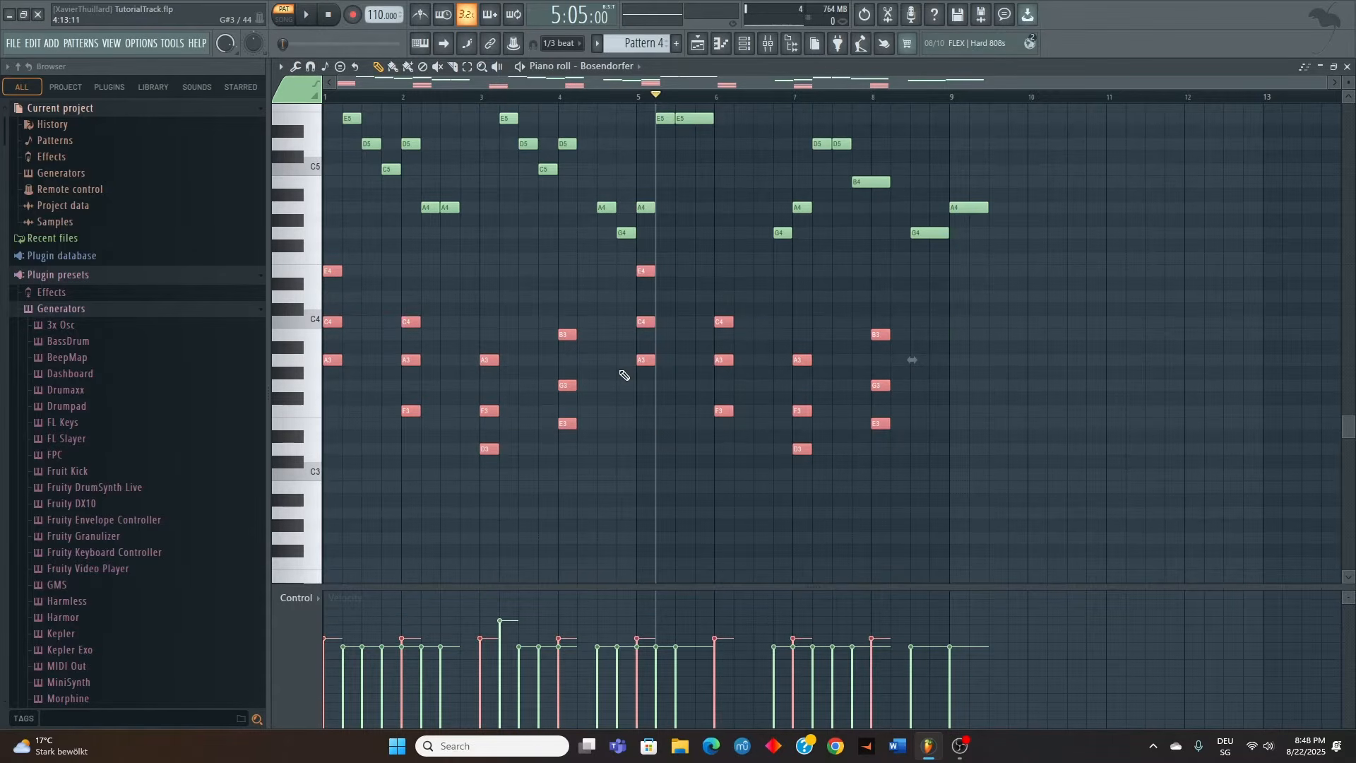
scroll(514, 242, "up", 3)
left_click(508, 234)
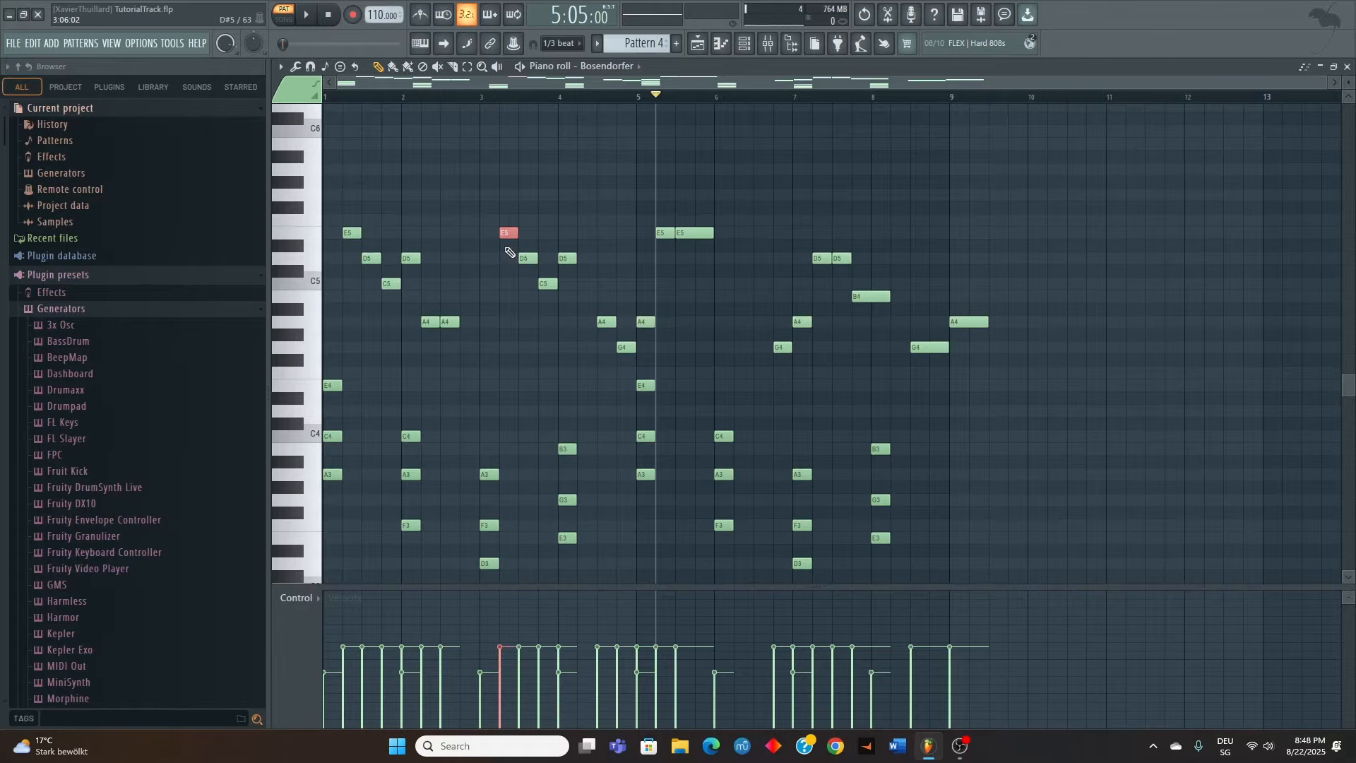
Play the pattern from the start and meanwhile copy the A minor chord of bar 5 to the start of bar 9
left_click(329, 96)
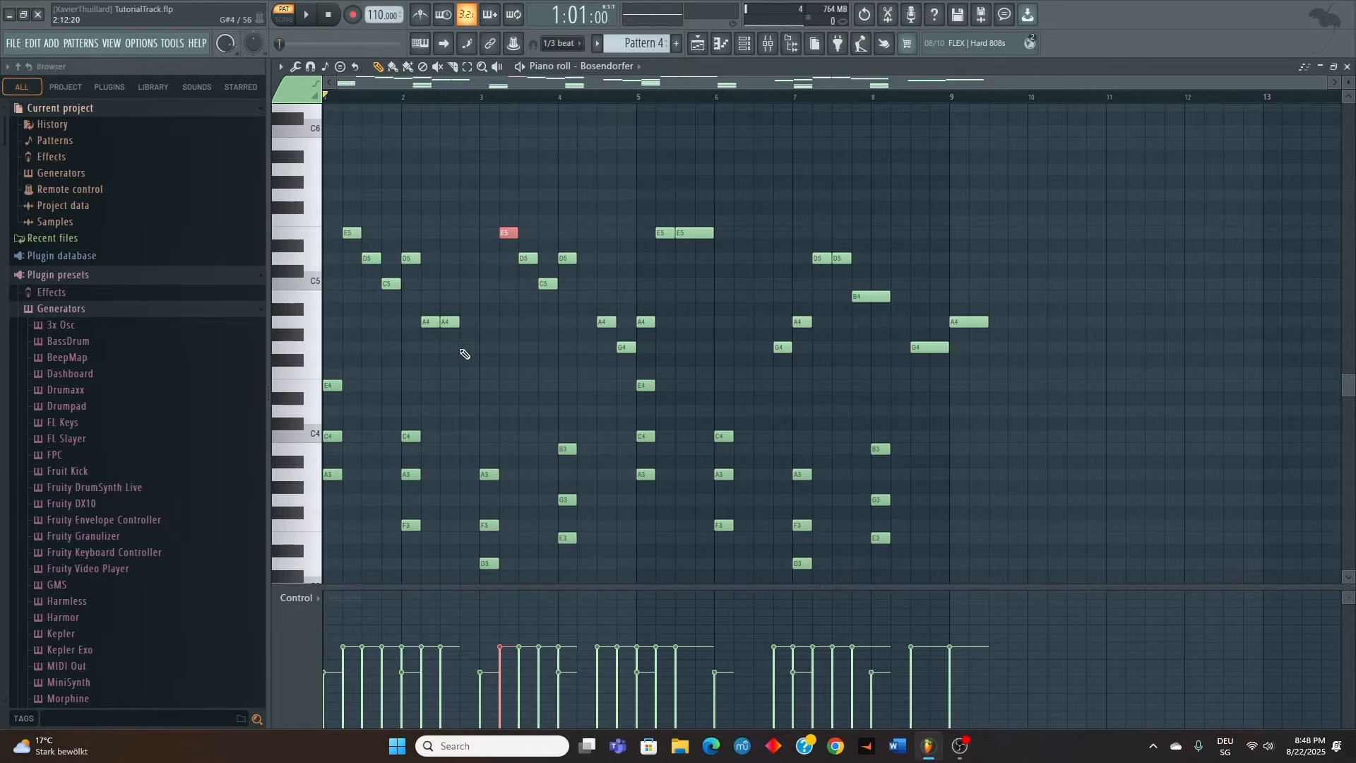
key("space")
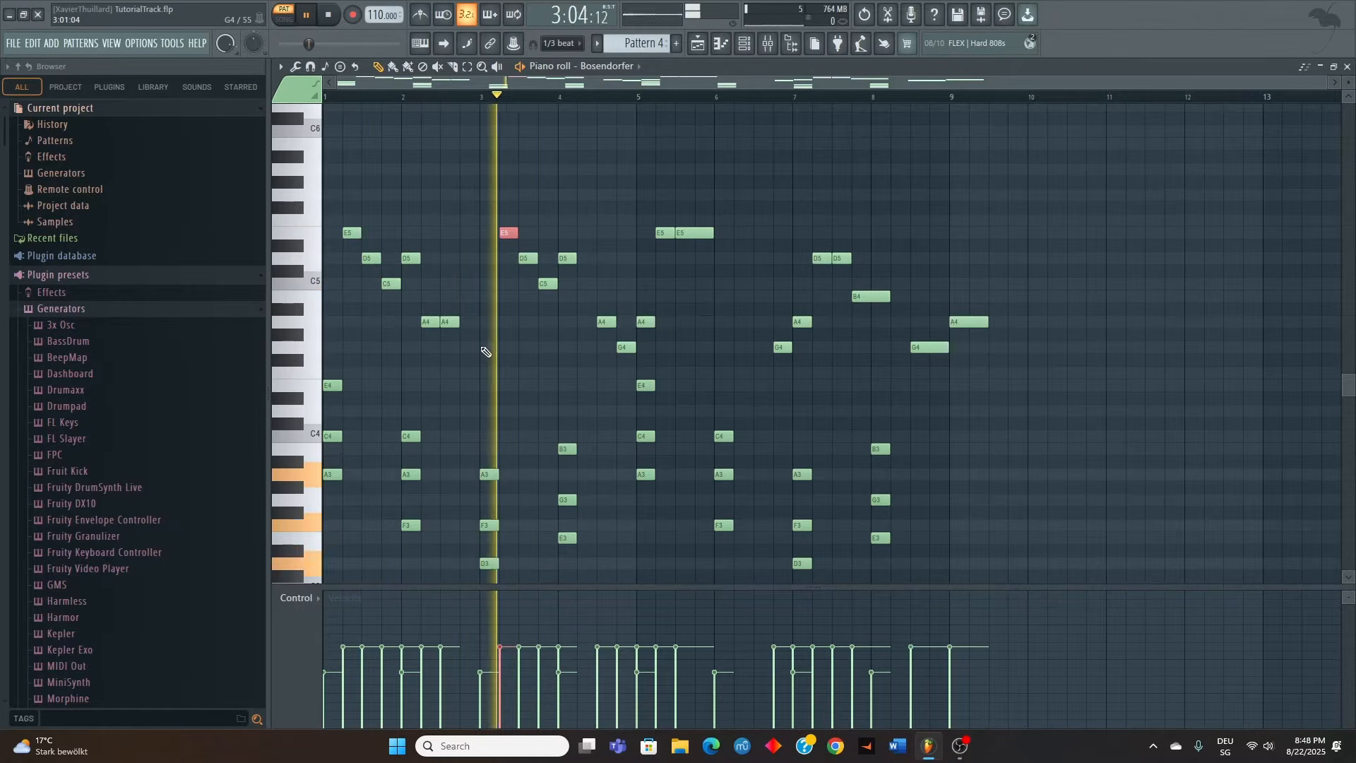
scroll(569, 381, "down", 3)
scroll(570, 385, "up", 1)
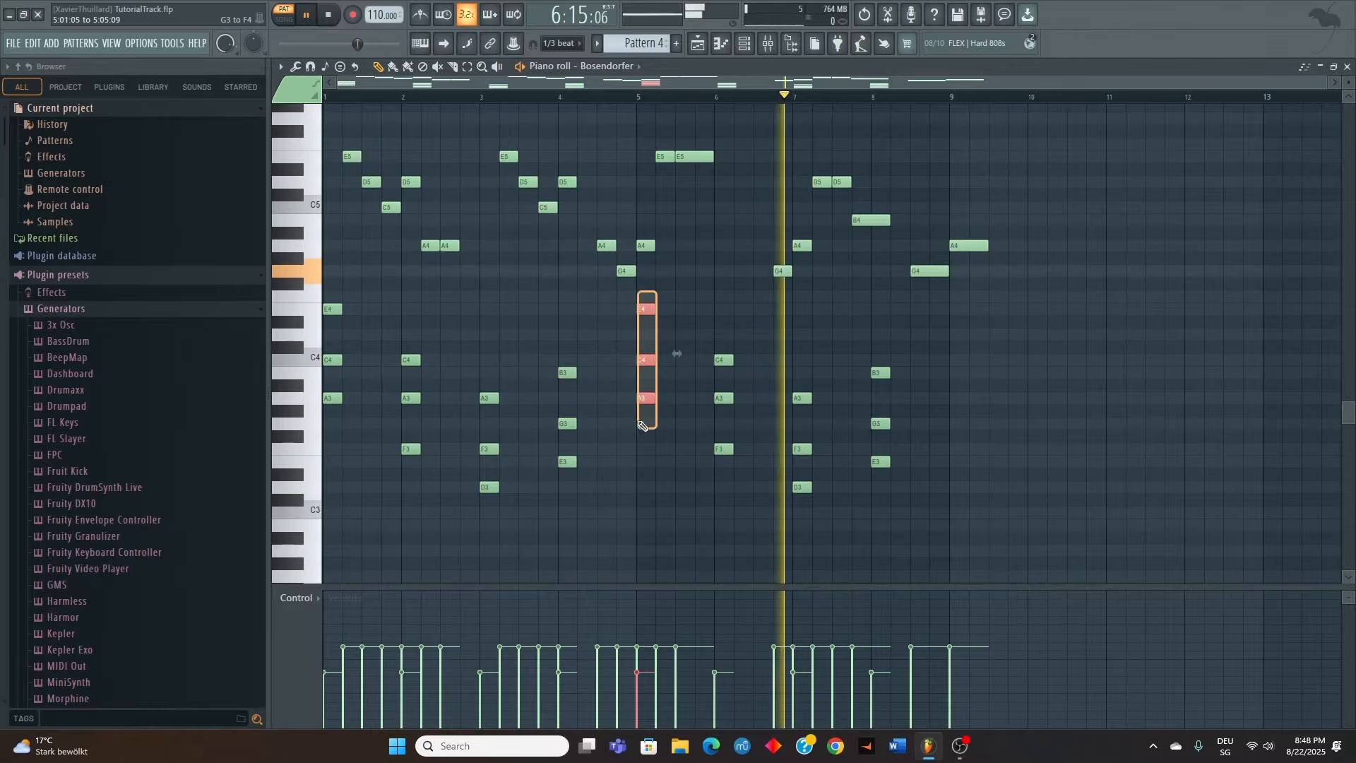
left_click_drag(644, 309, 959, 308)
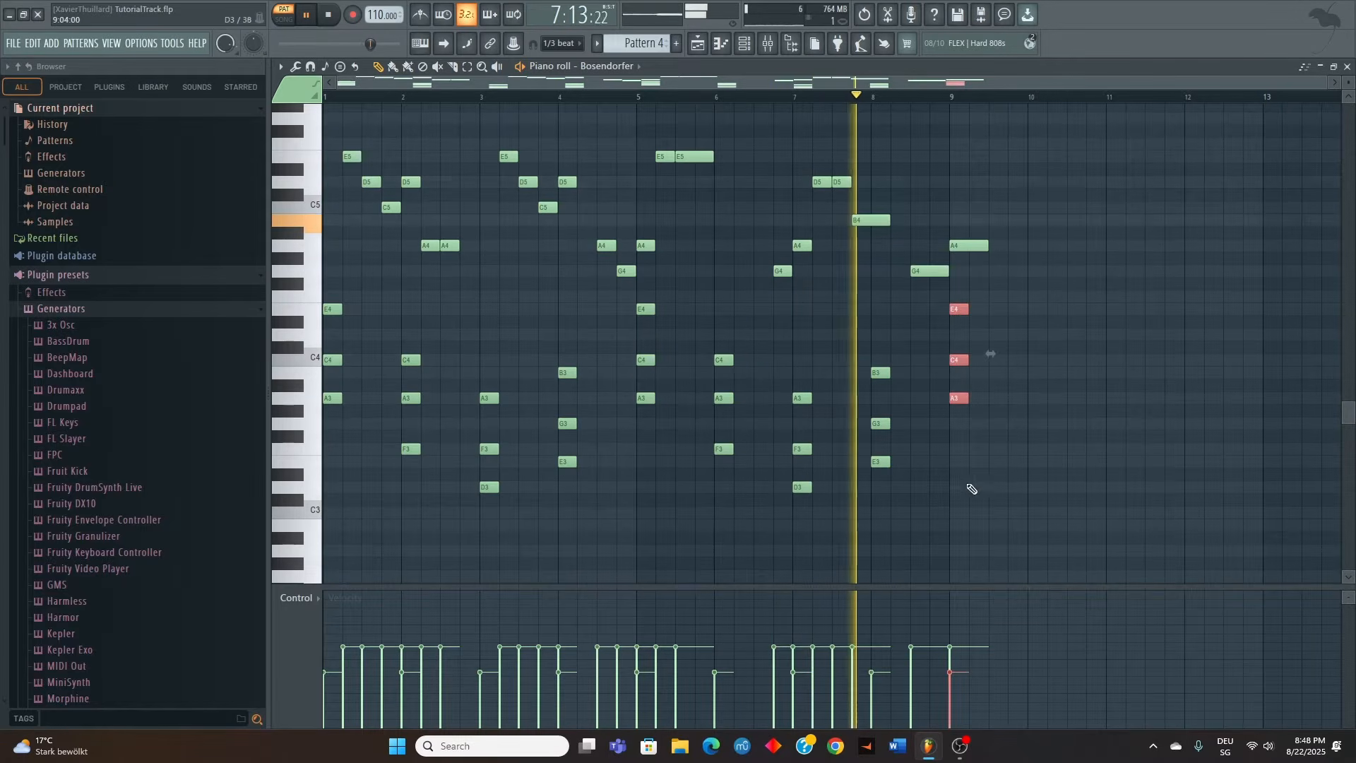
left_click(990, 499, "ctrl")
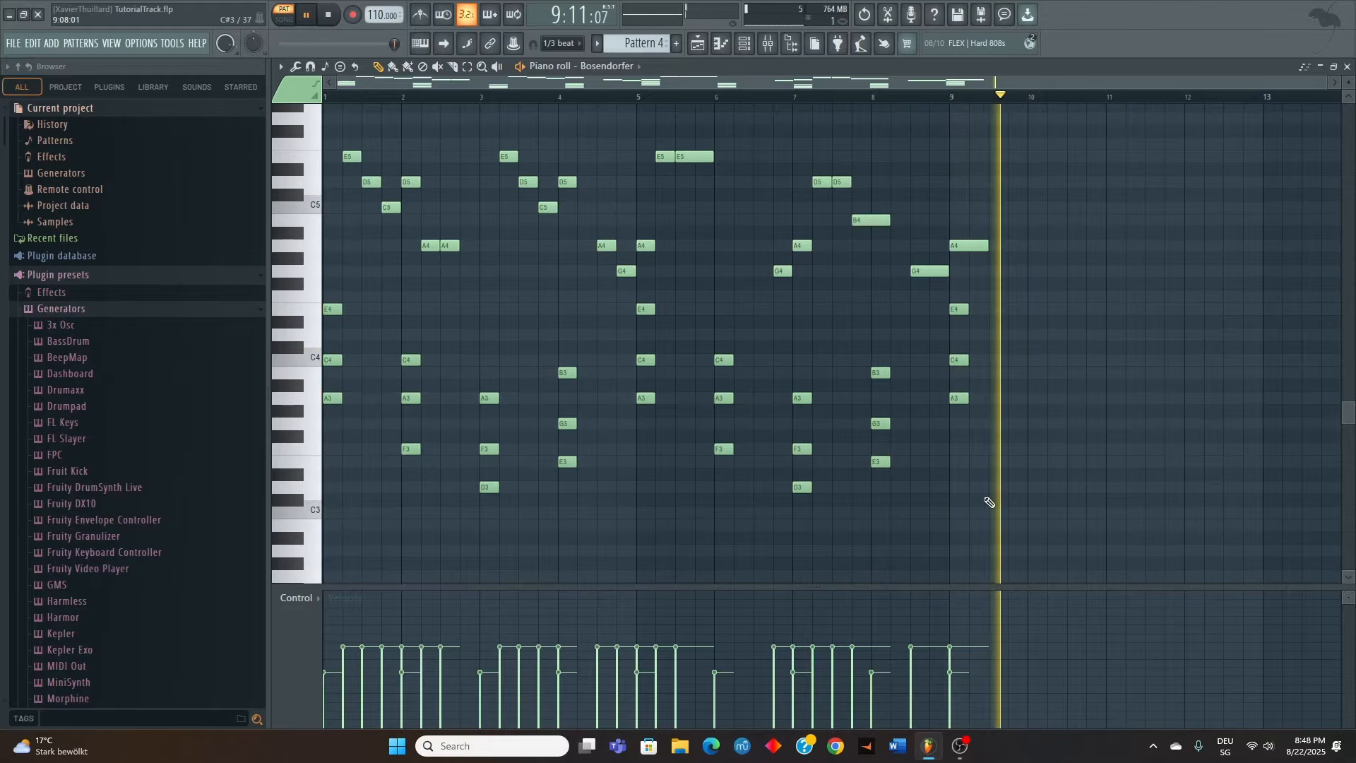
key("space")
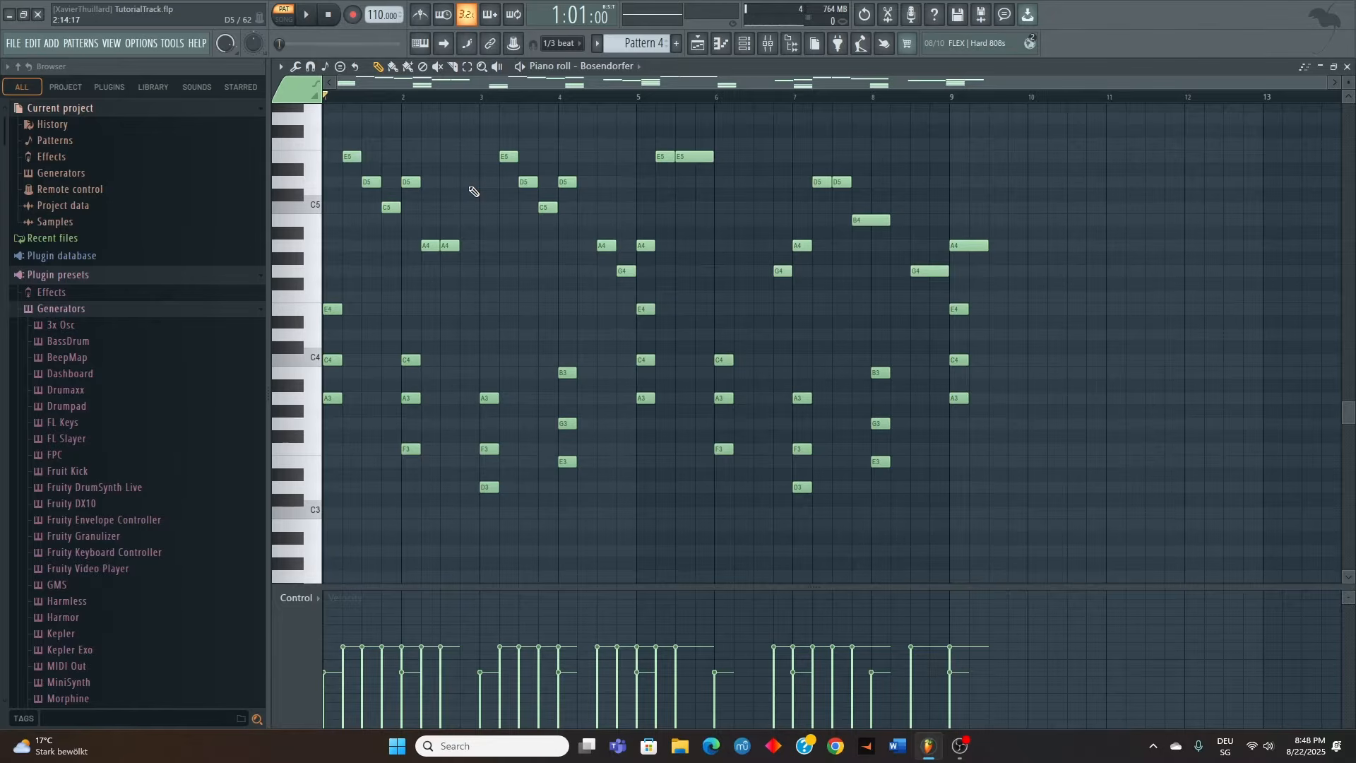
Open Pattern 5 in the piano roll and copy the E minor triad (E5, G5, B5) from the first scale's chords to bar 7
left_click(1346, 66)
double_click(369, 201)
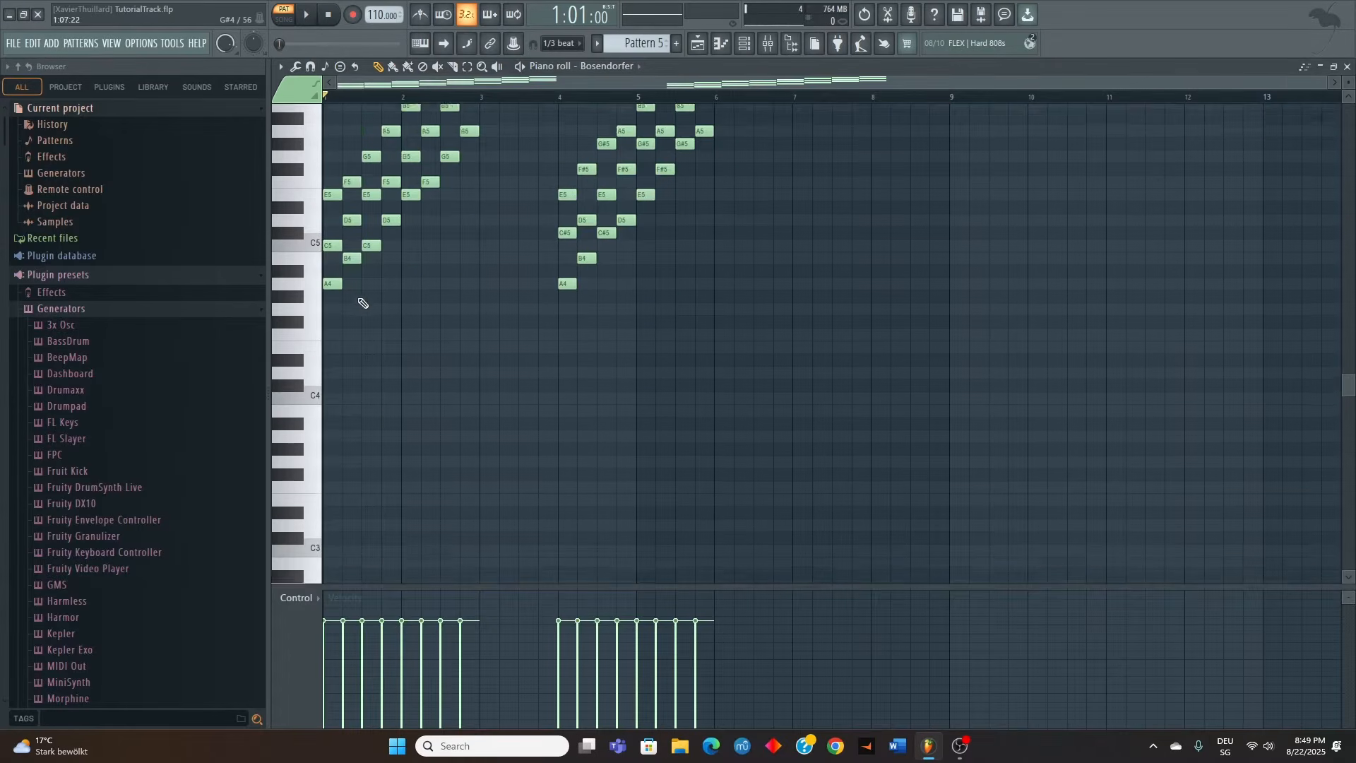
scroll(431, 335, "up", 2)
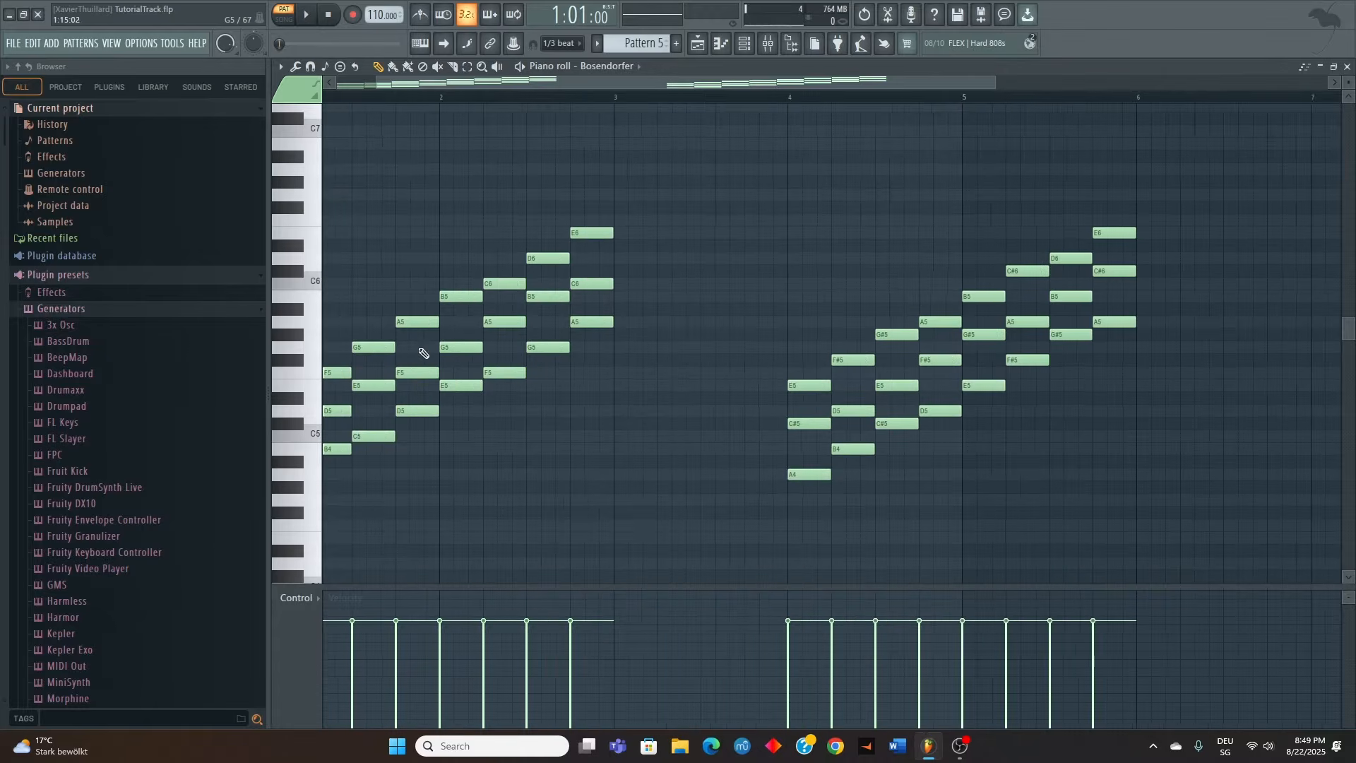
left_click_drag(458, 266, 455, 431)
left_click_drag(446, 294, 1018, 295)
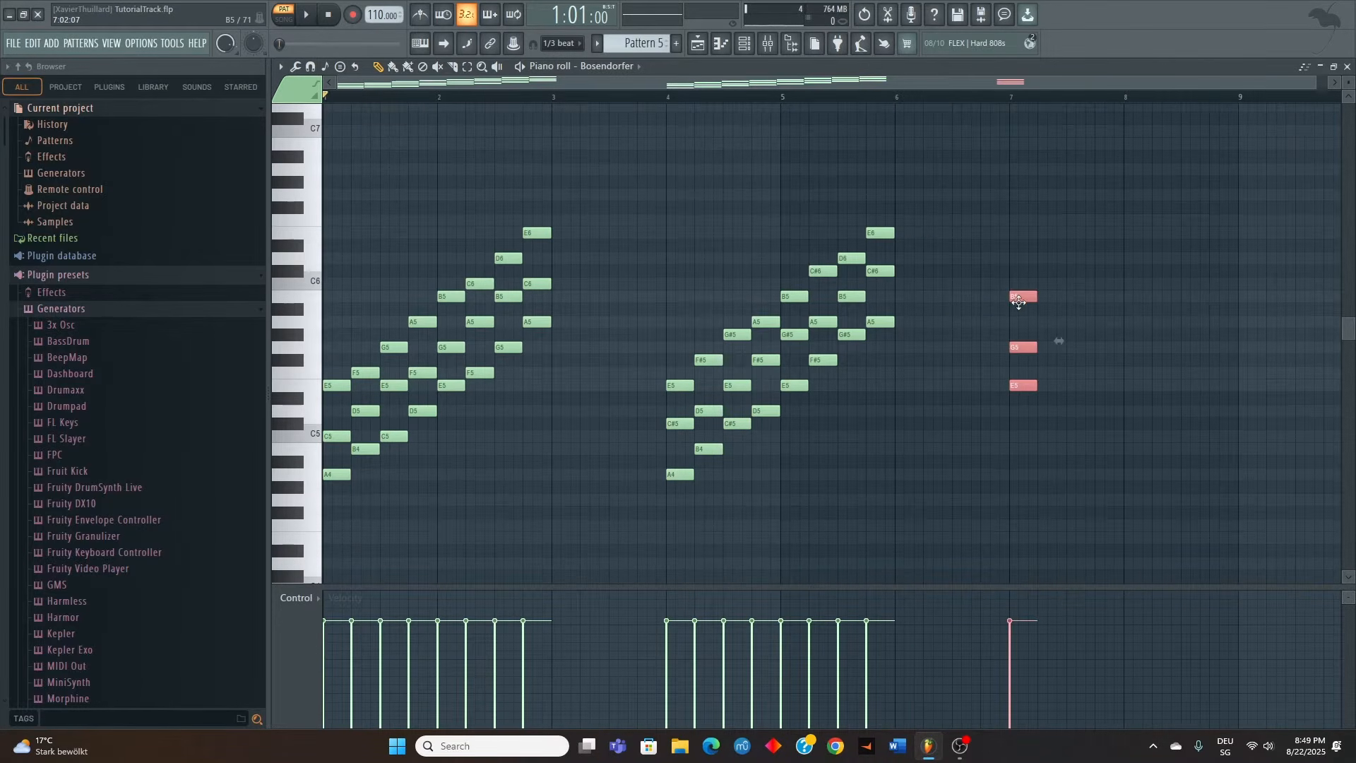
Copy the G major triad (G5, B5, D6) directly after the E minor triad in bar 7
left_click_drag(500, 229, 517, 385)
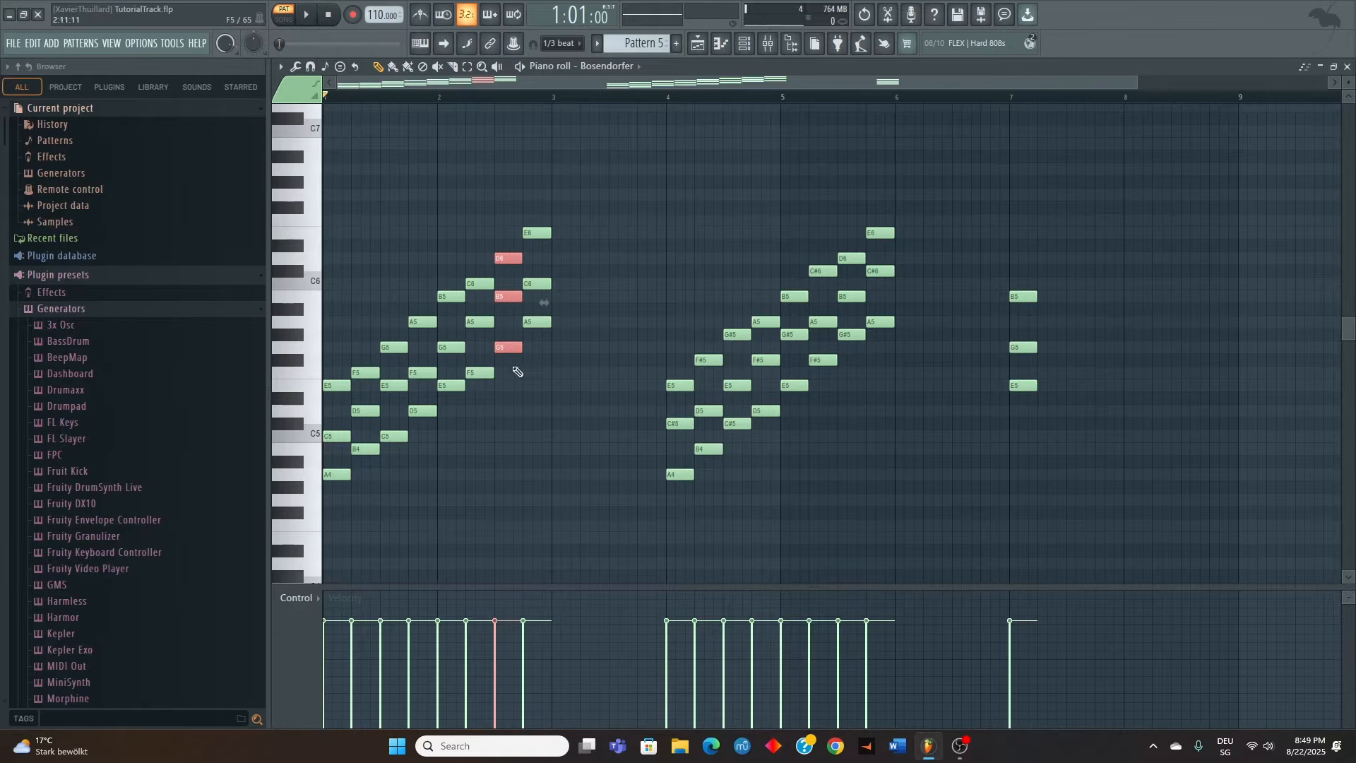
left_click_drag(506, 257, 1047, 239)
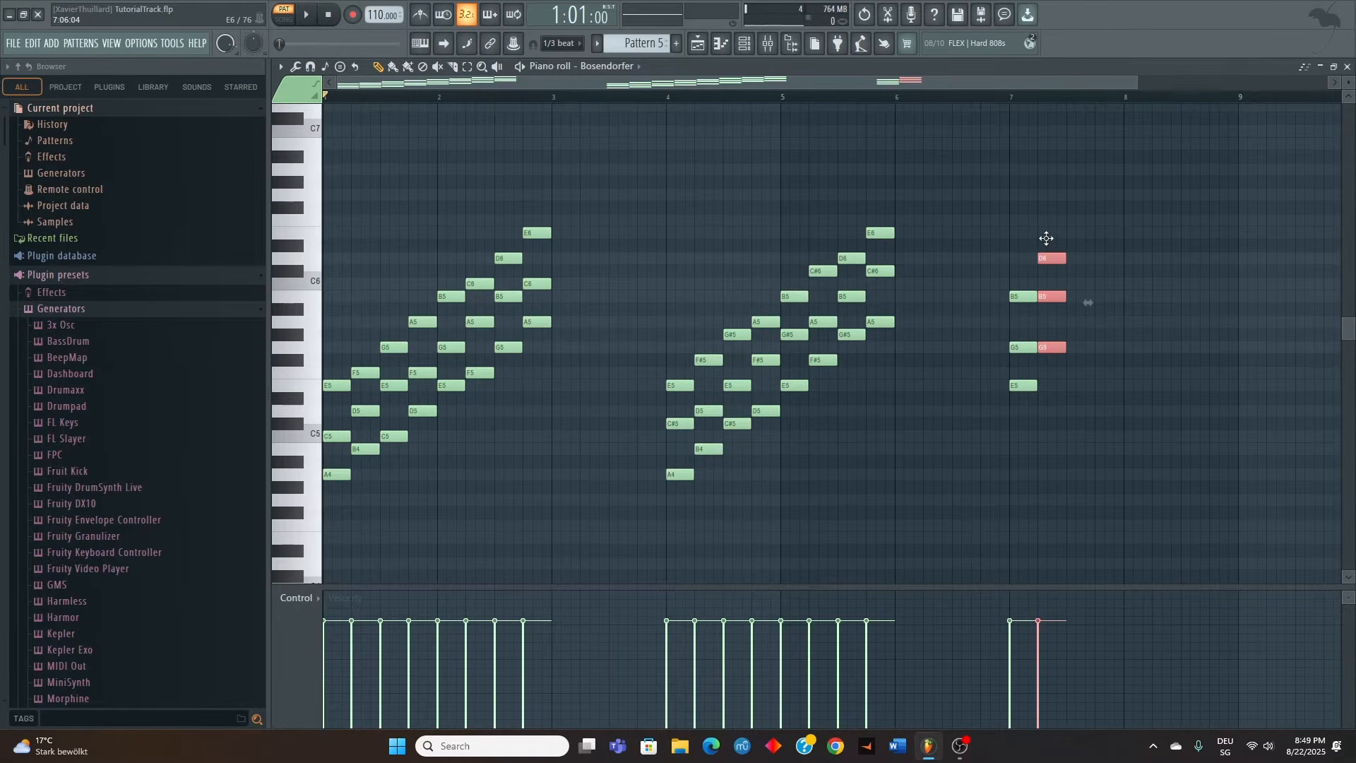
left_click(1035, 218, "ctrl")
Compare the shared notes of the E minor and G major triads in bar 7, and play both chords
scroll(1086, 315, "up", 4)
scroll(913, 337, "up", 1)
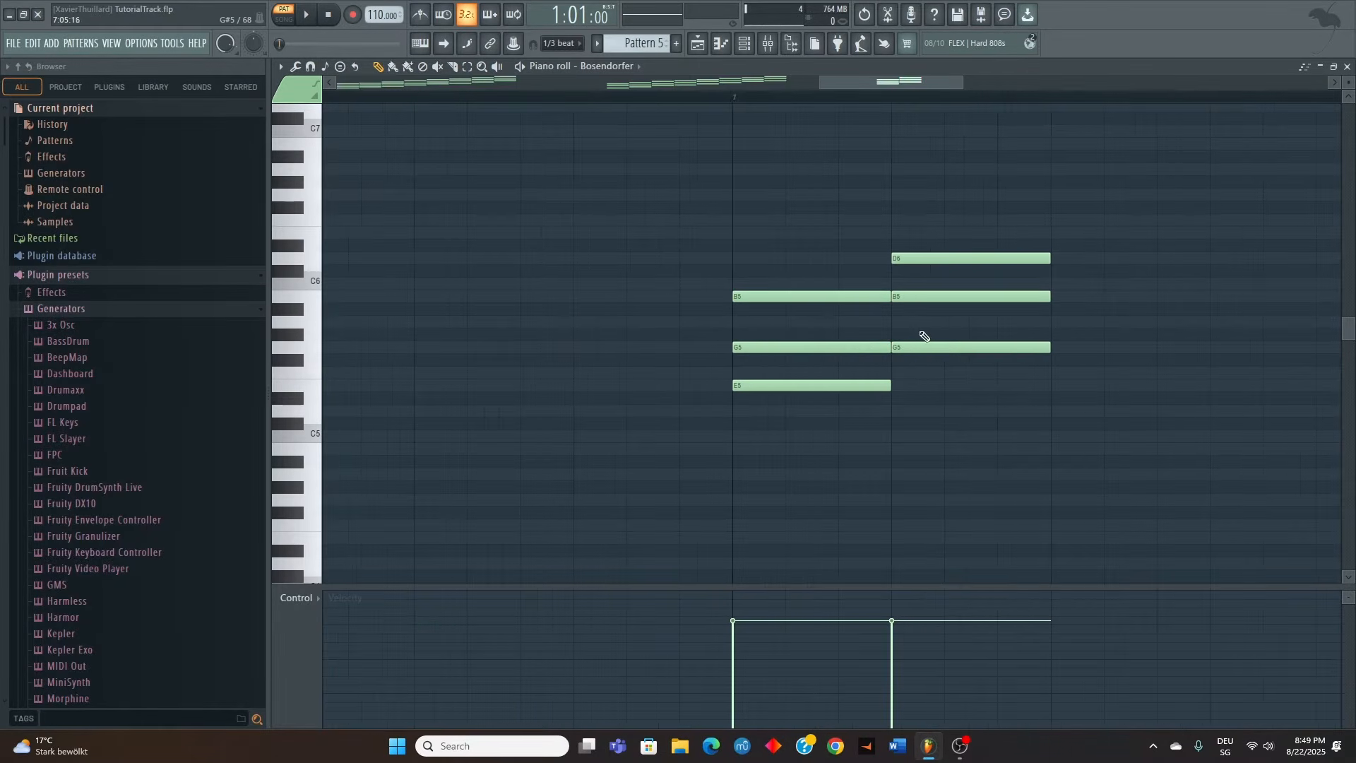
scroll(929, 336, "down", 1)
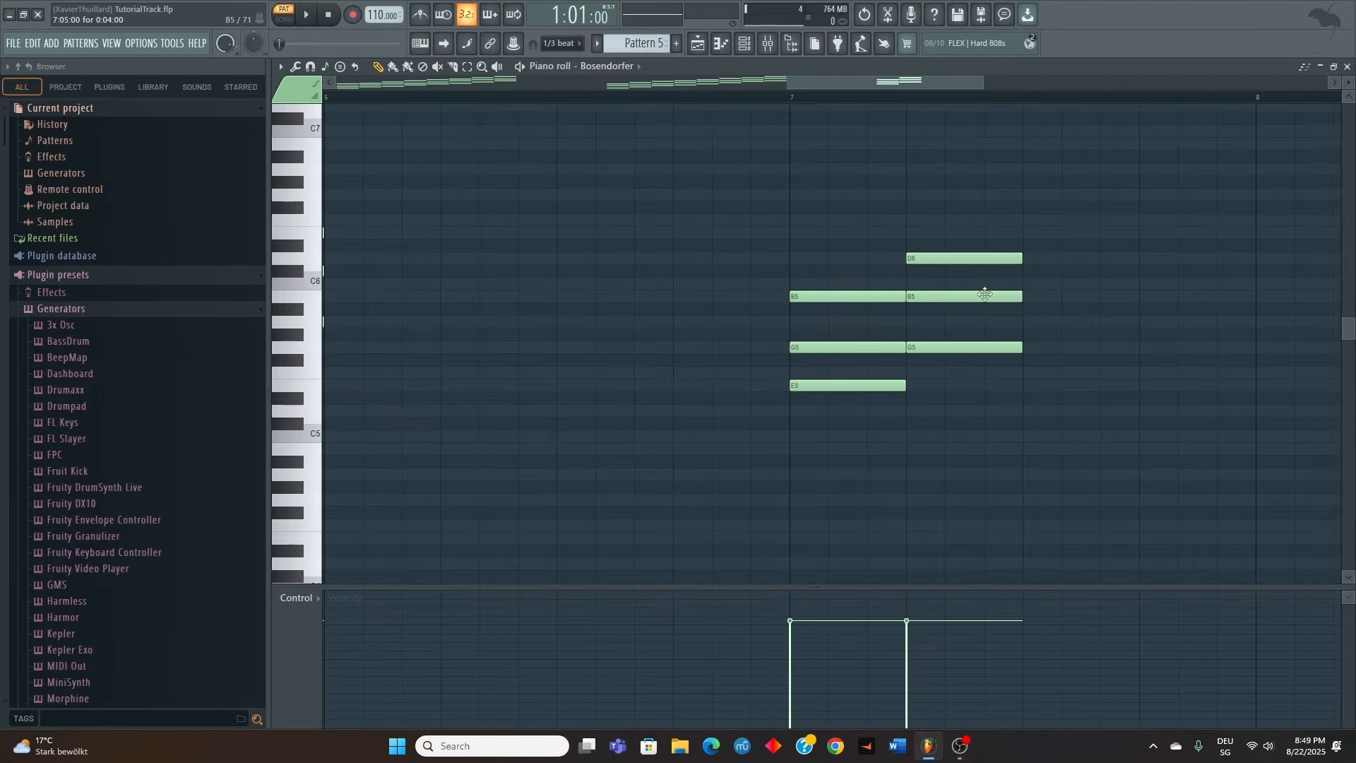
left_click_drag(817, 298, 1021, 340)
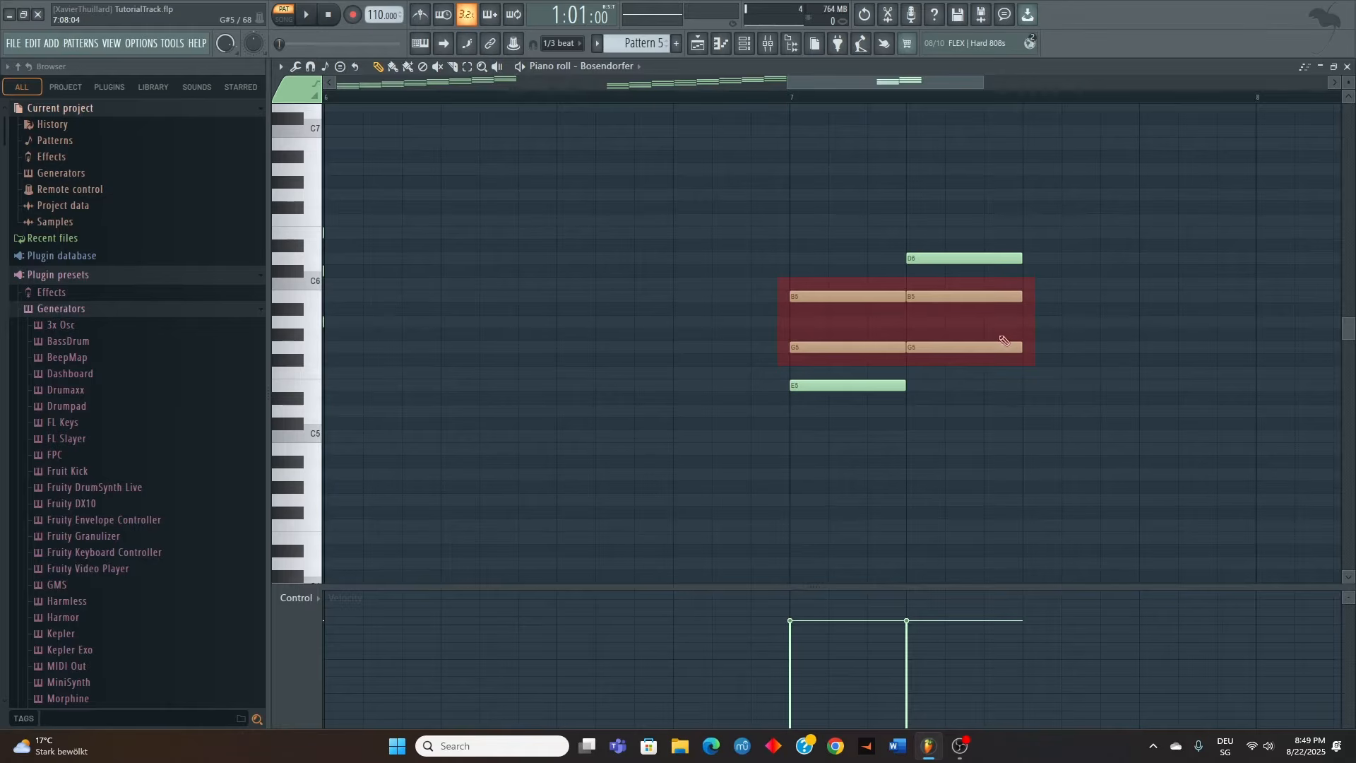
left_click(789, 95)
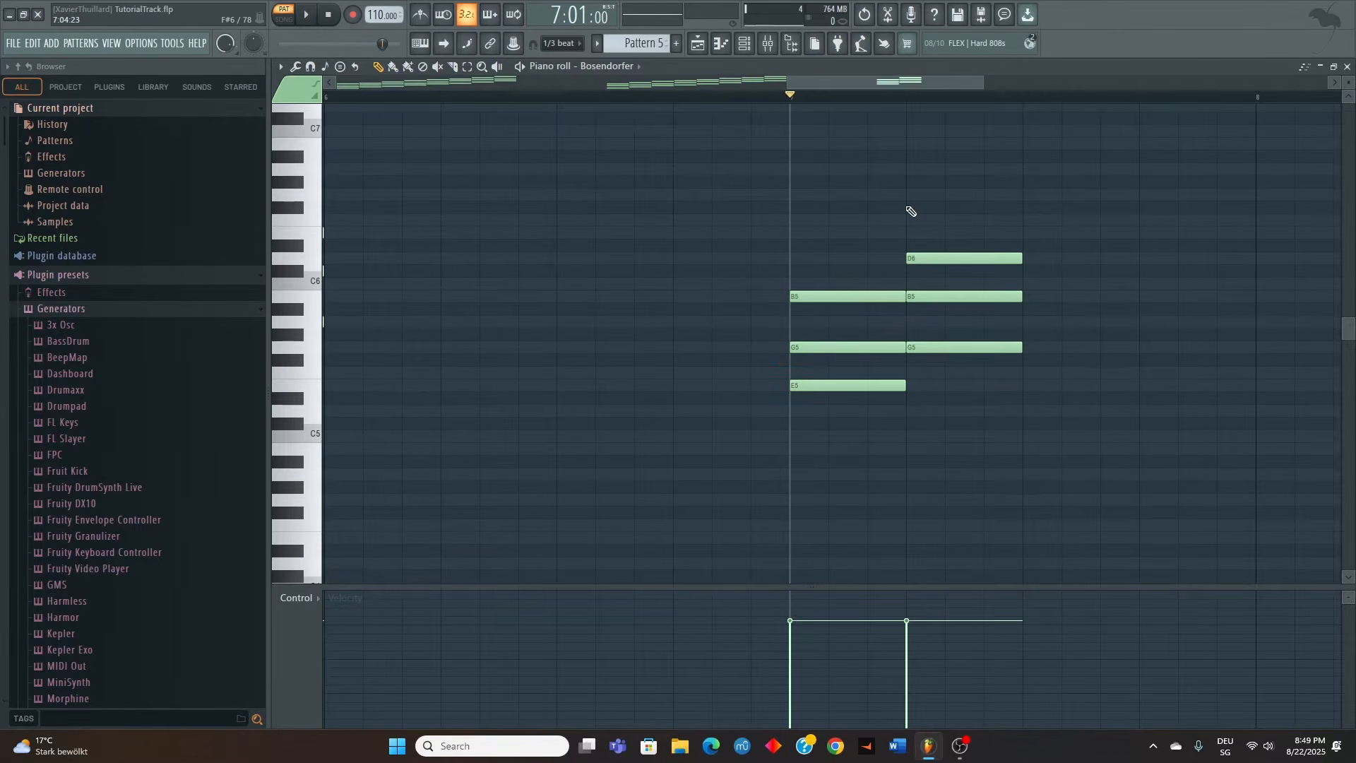
key("space")
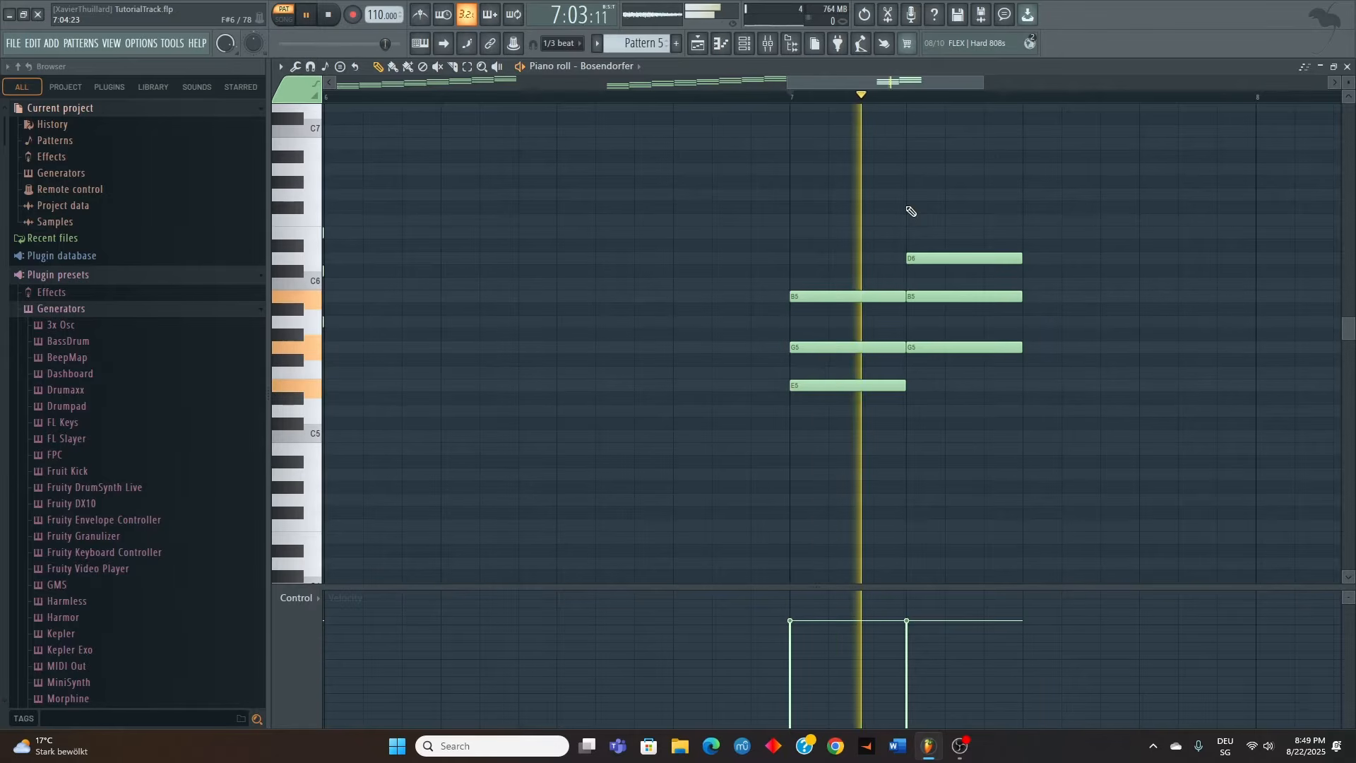
key("space")
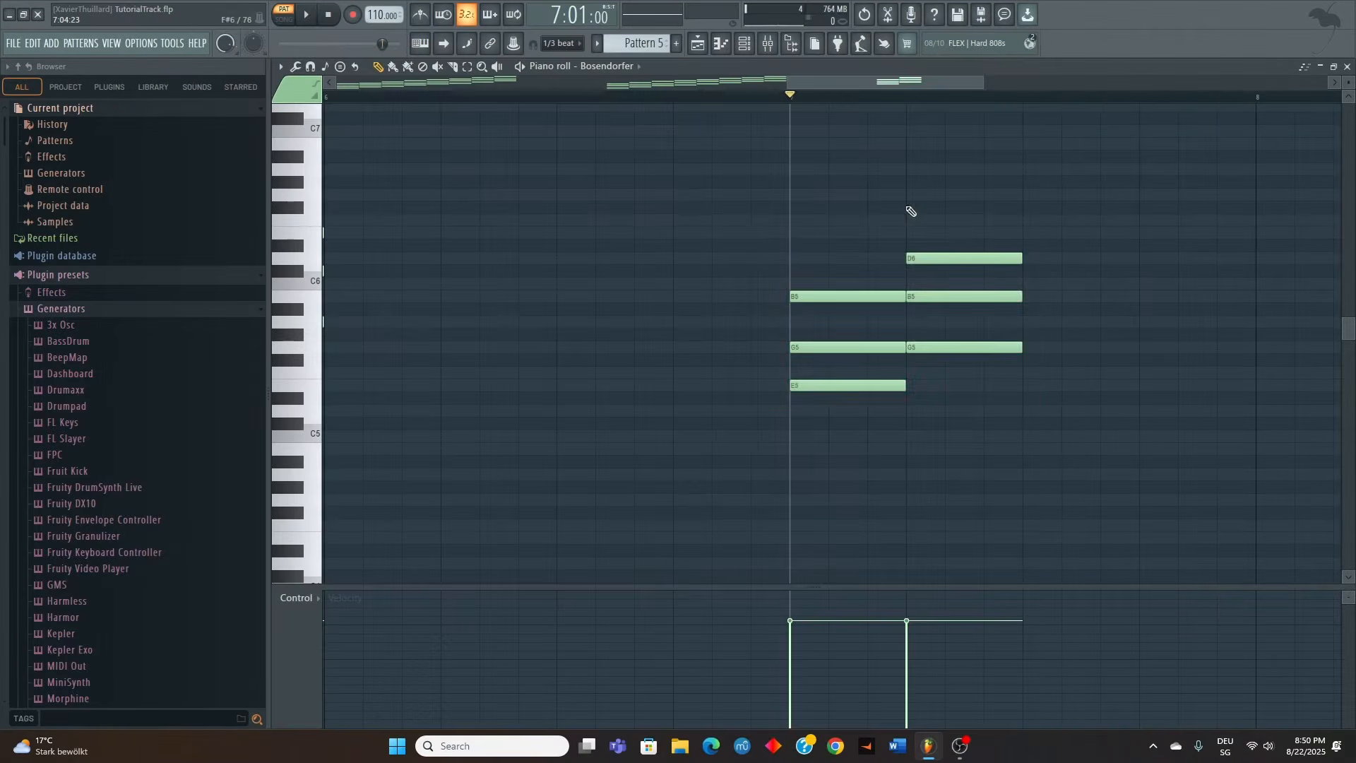
Delete both copied triads from bar 7 of Pattern 5
left_click_drag(726, 226, 1078, 443)
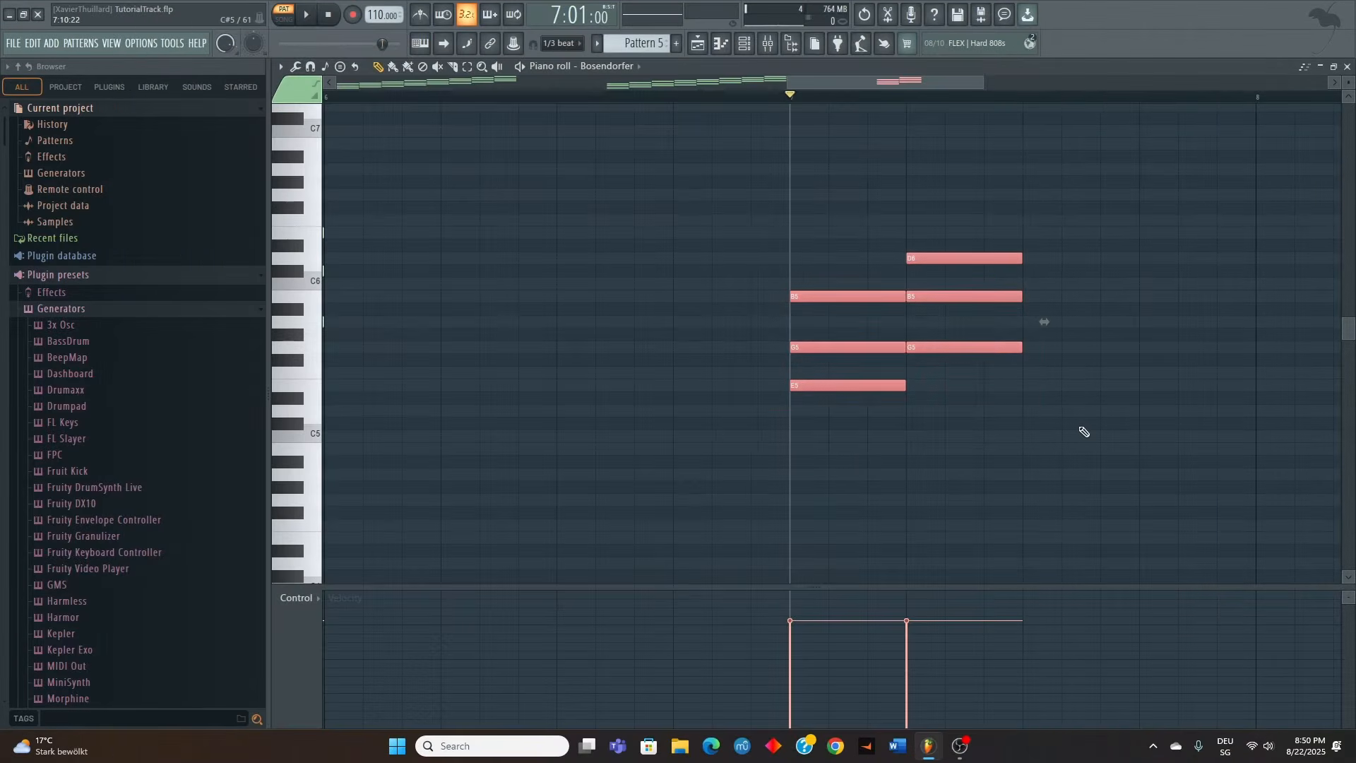
key("Delete")
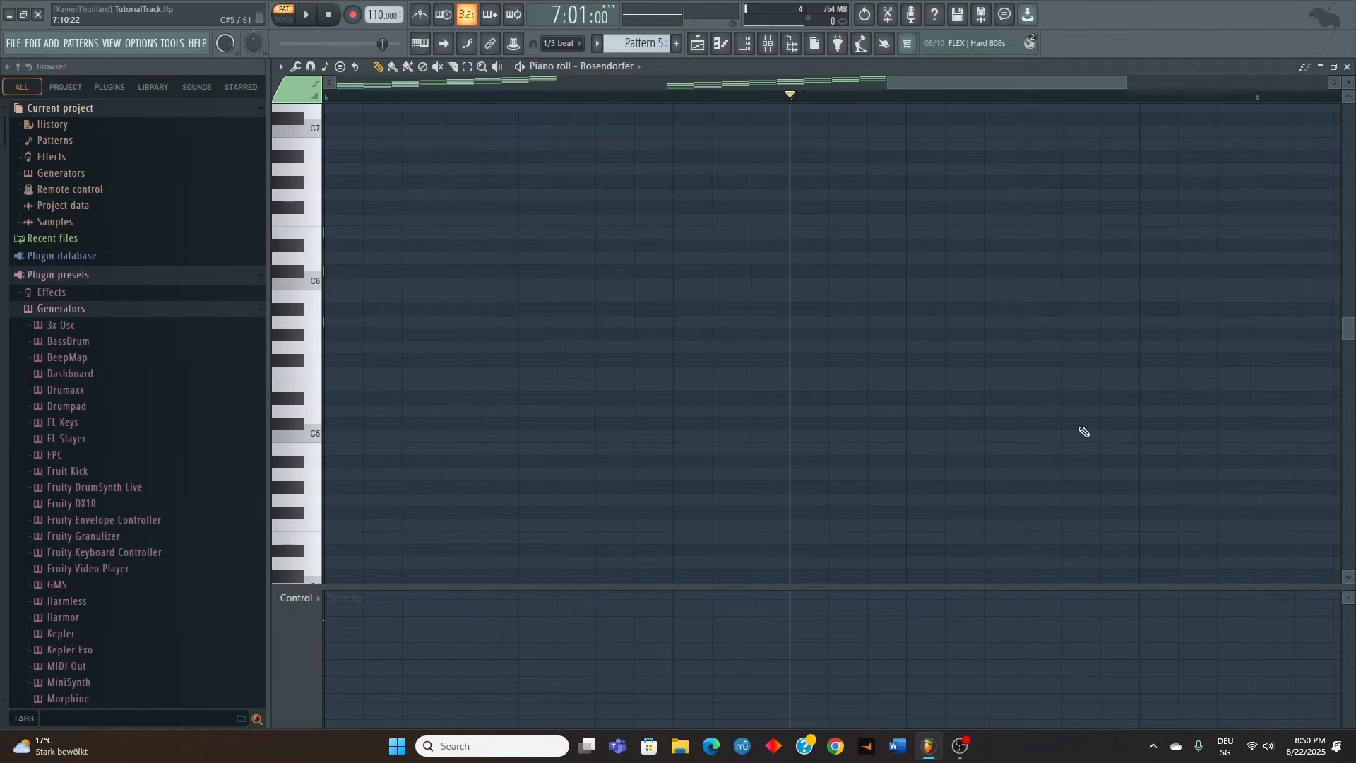
Reopen Pattern 4 from the playlist and play the E minor chord in bar 4 together with the melody
left_click(1346, 66)
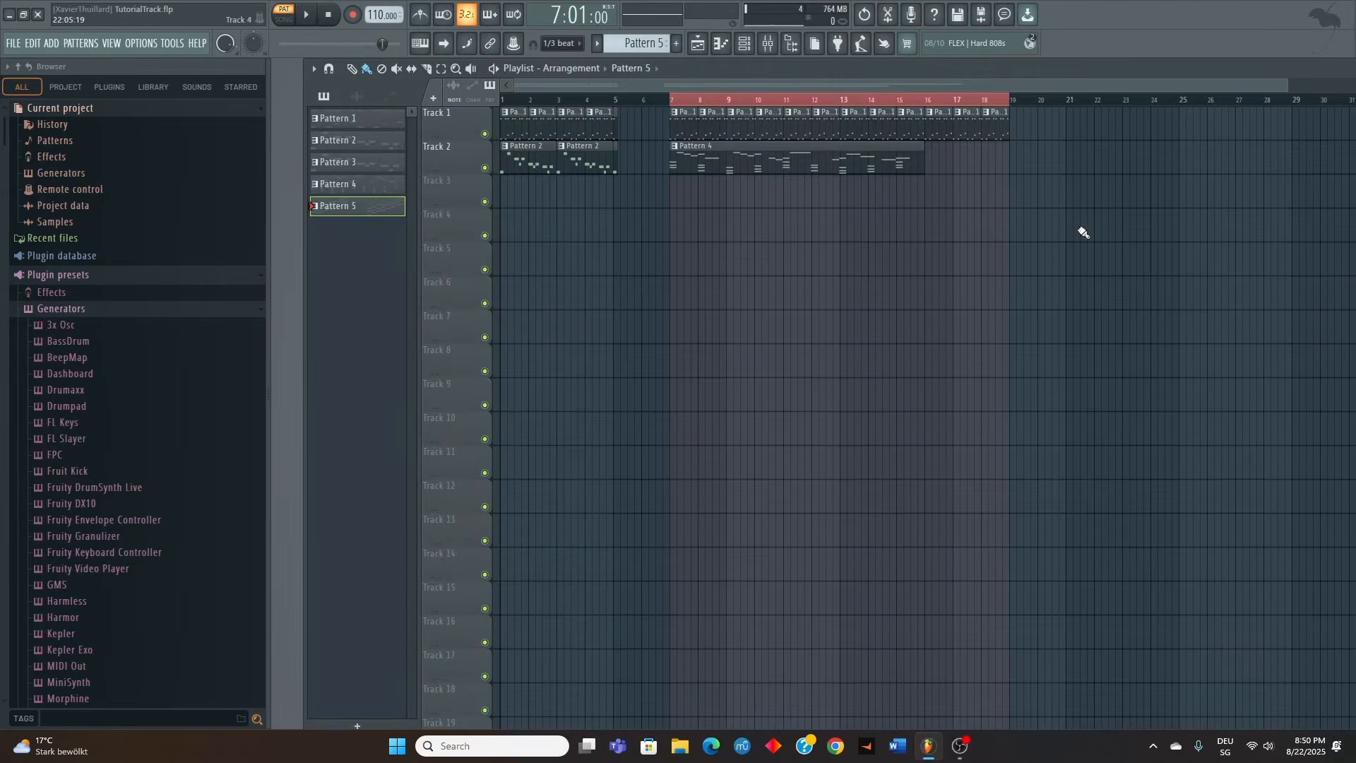
double_click(693, 159)
scroll(424, 418, "down", 5)
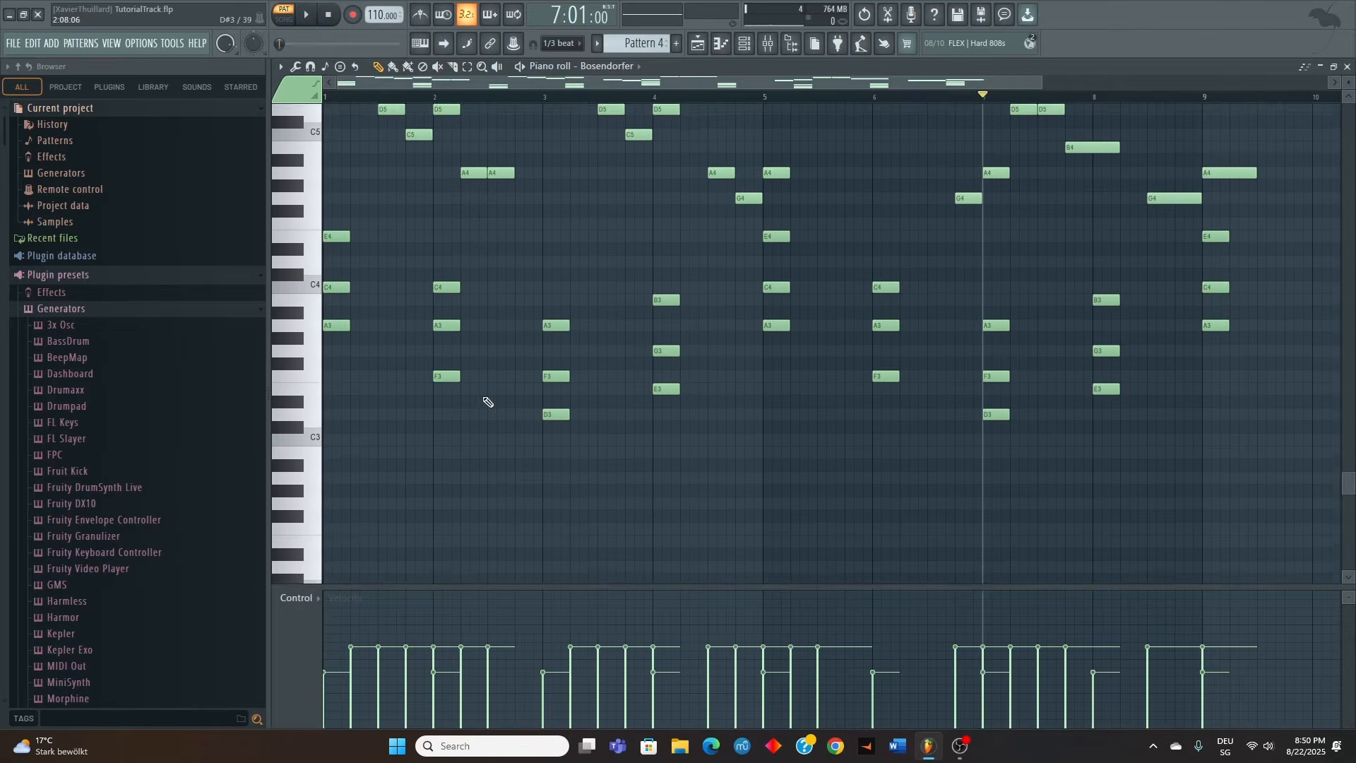
scroll(488, 401, "up", 2)
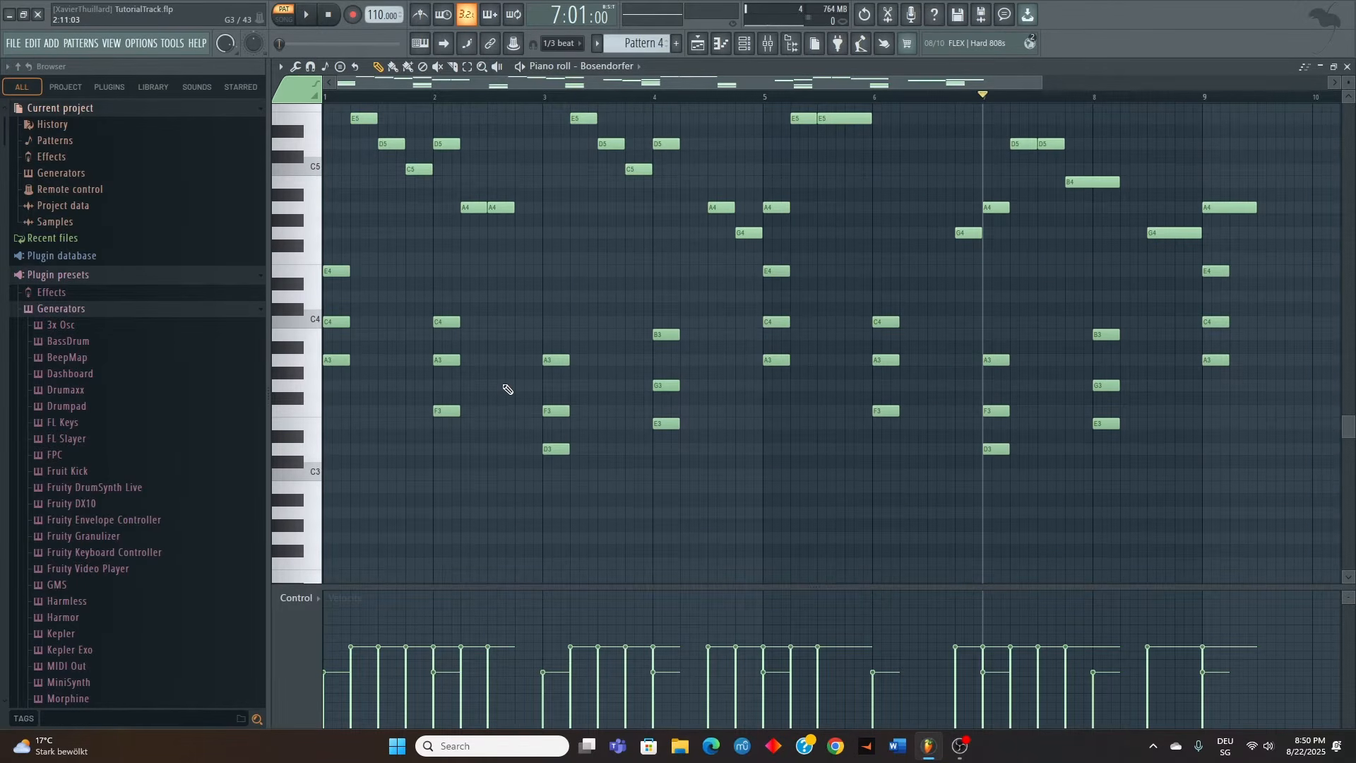
left_click_drag(678, 293, 654, 514)
scroll(650, 385, "up", 3)
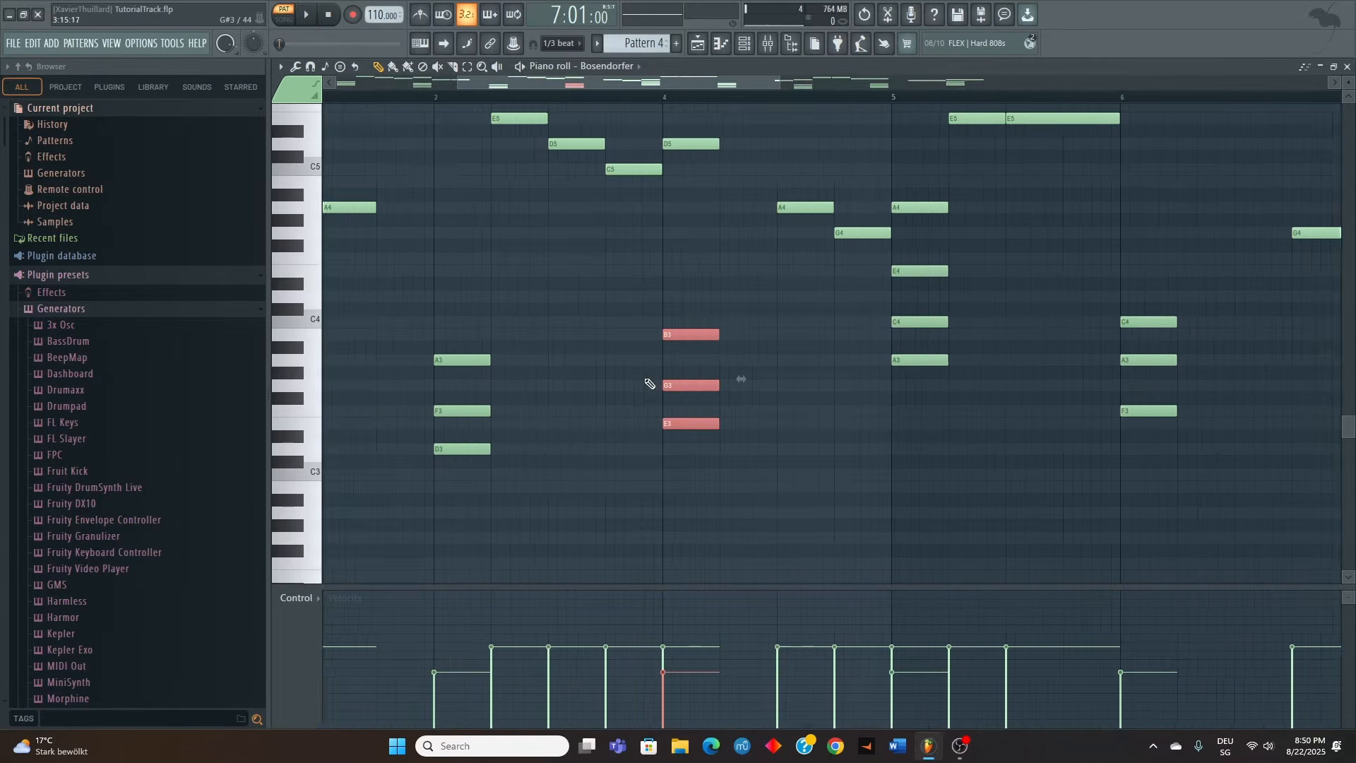
left_click(664, 94)
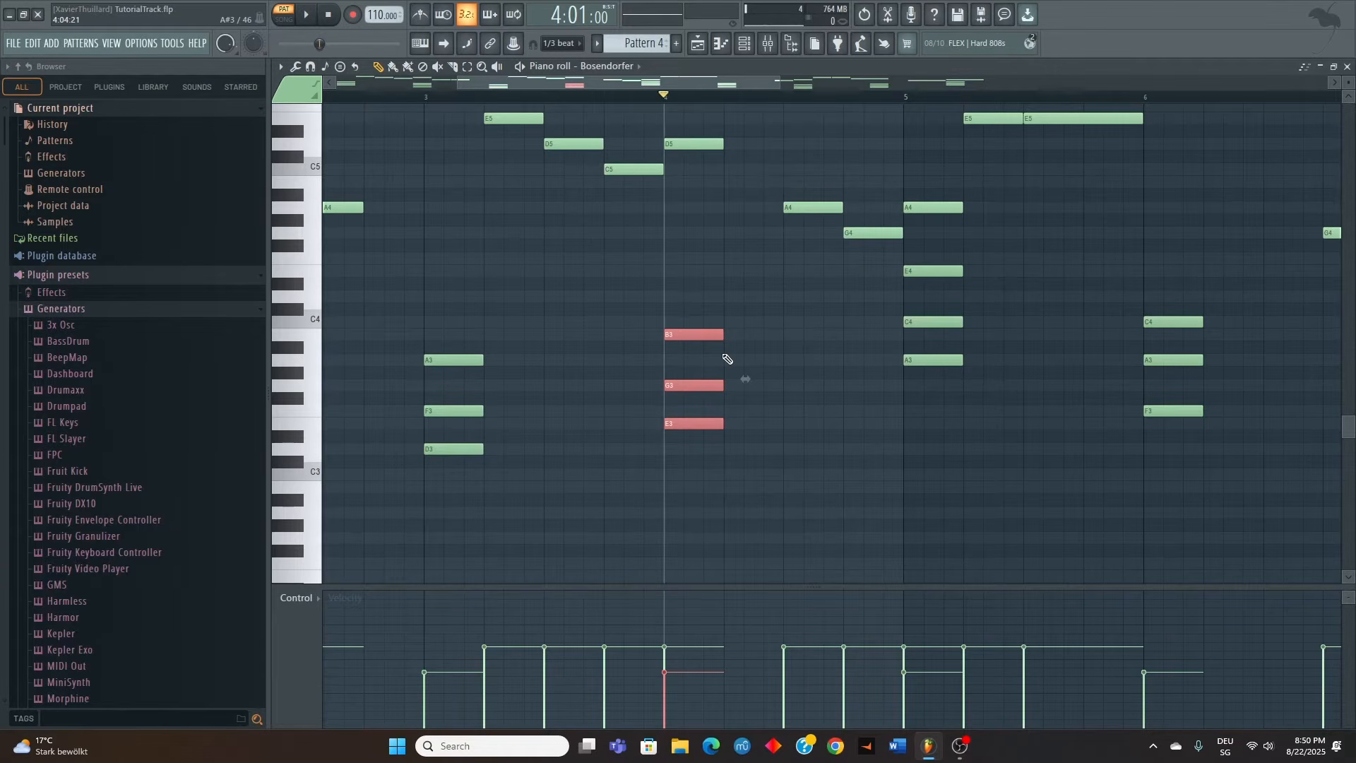
key("space")
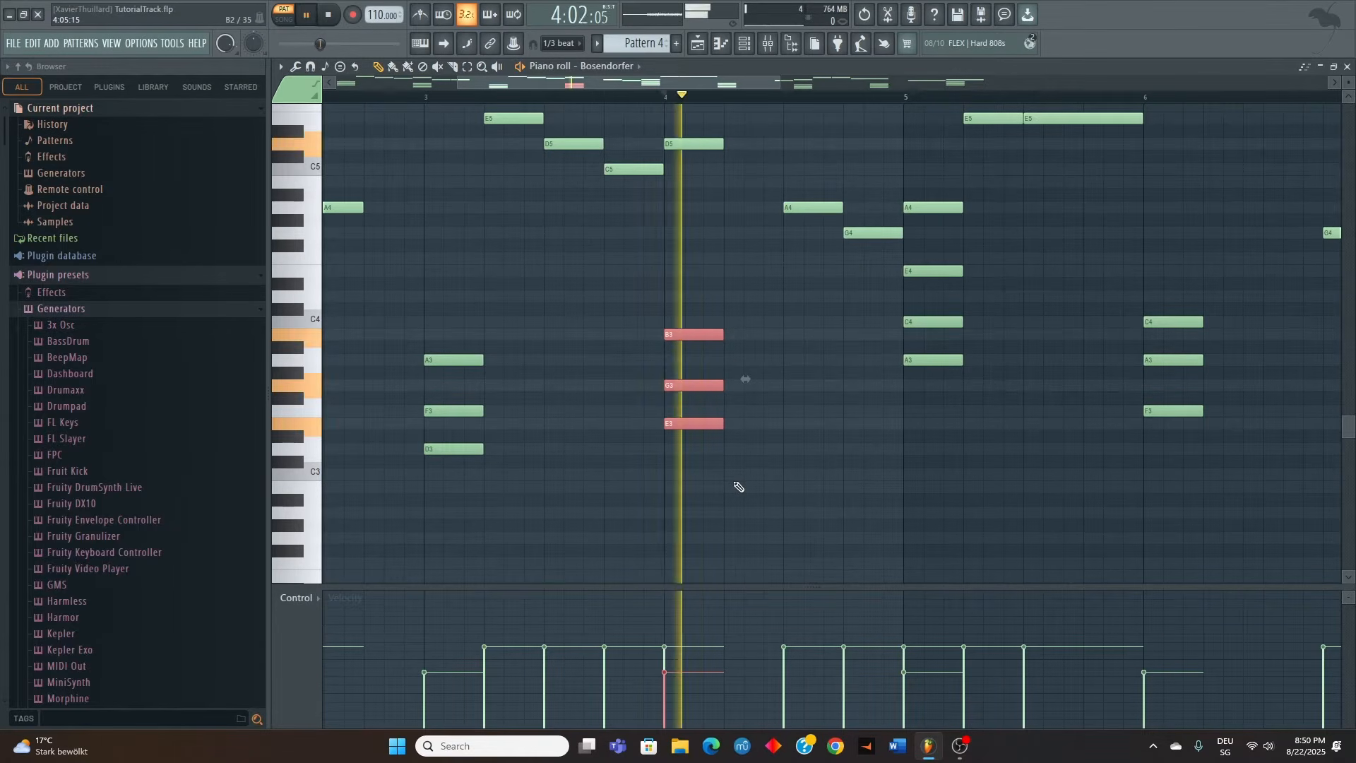
key("space")
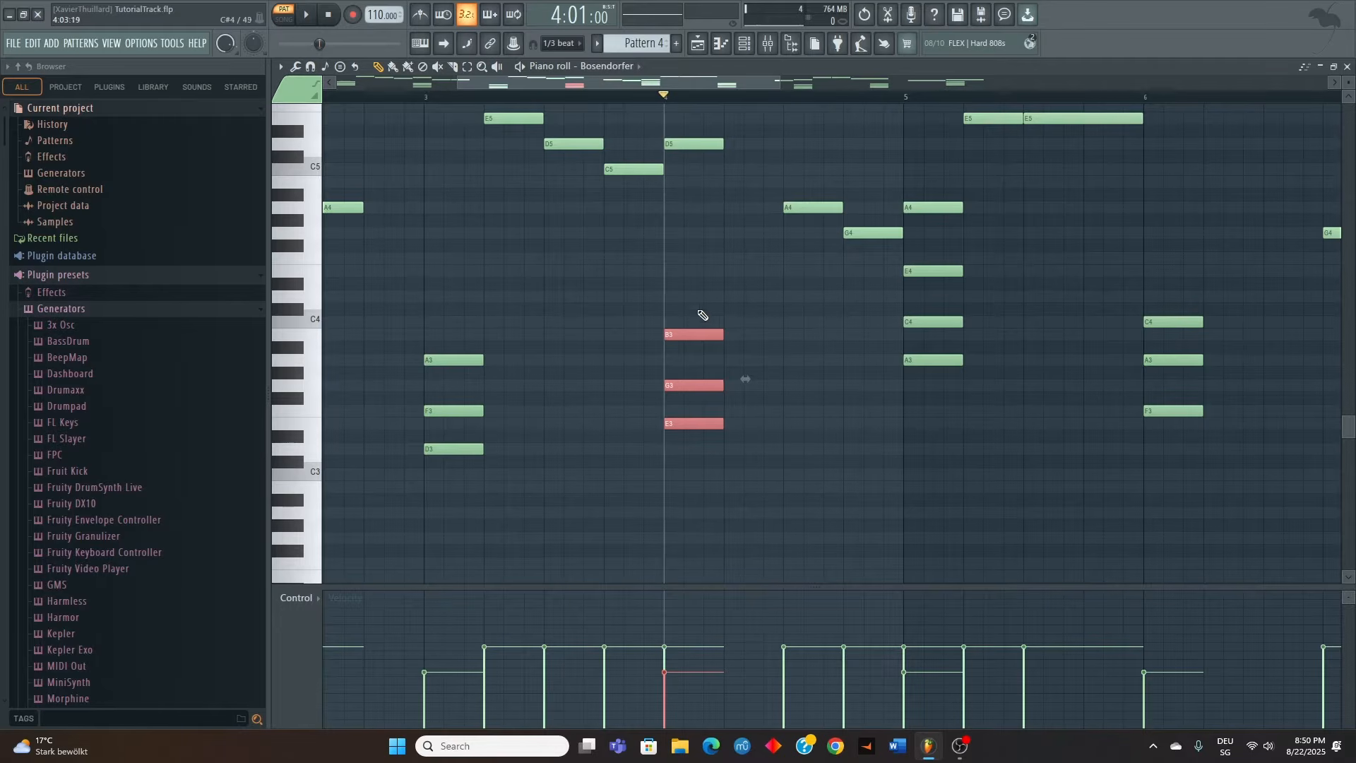
Turn the bar 4 E minor chord into G major by replacing its E3 with D3
left_click(697, 423)
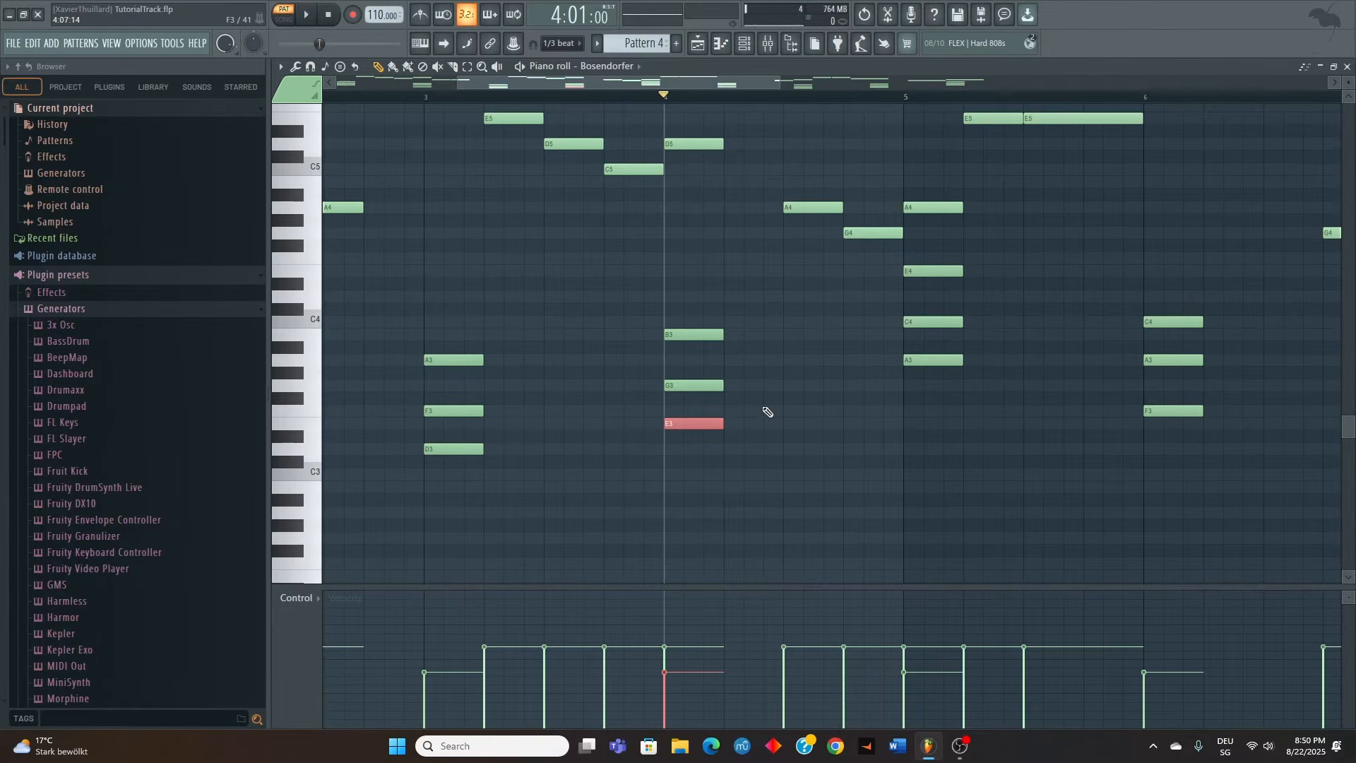
left_click_drag(696, 423, 689, 300)
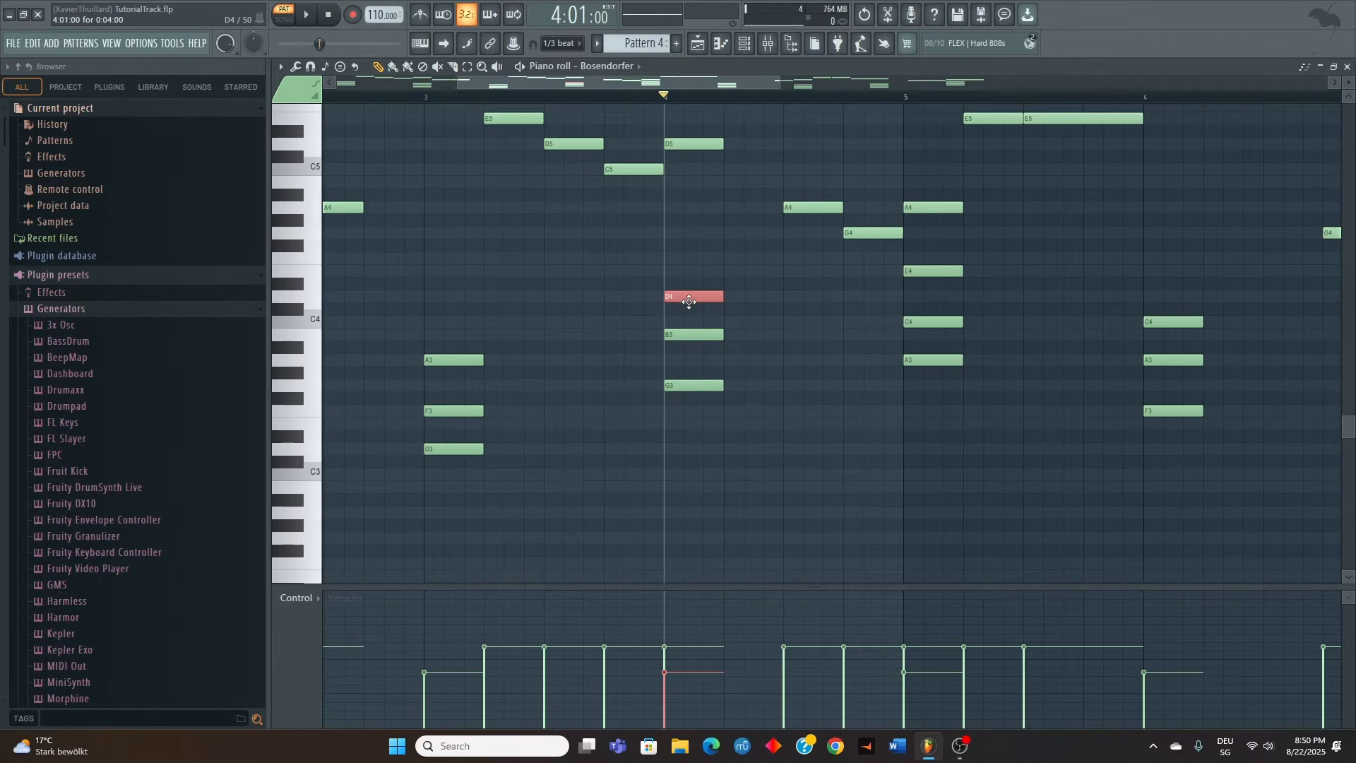
key("ctrl+Down")
scroll(677, 327, "down", 4)
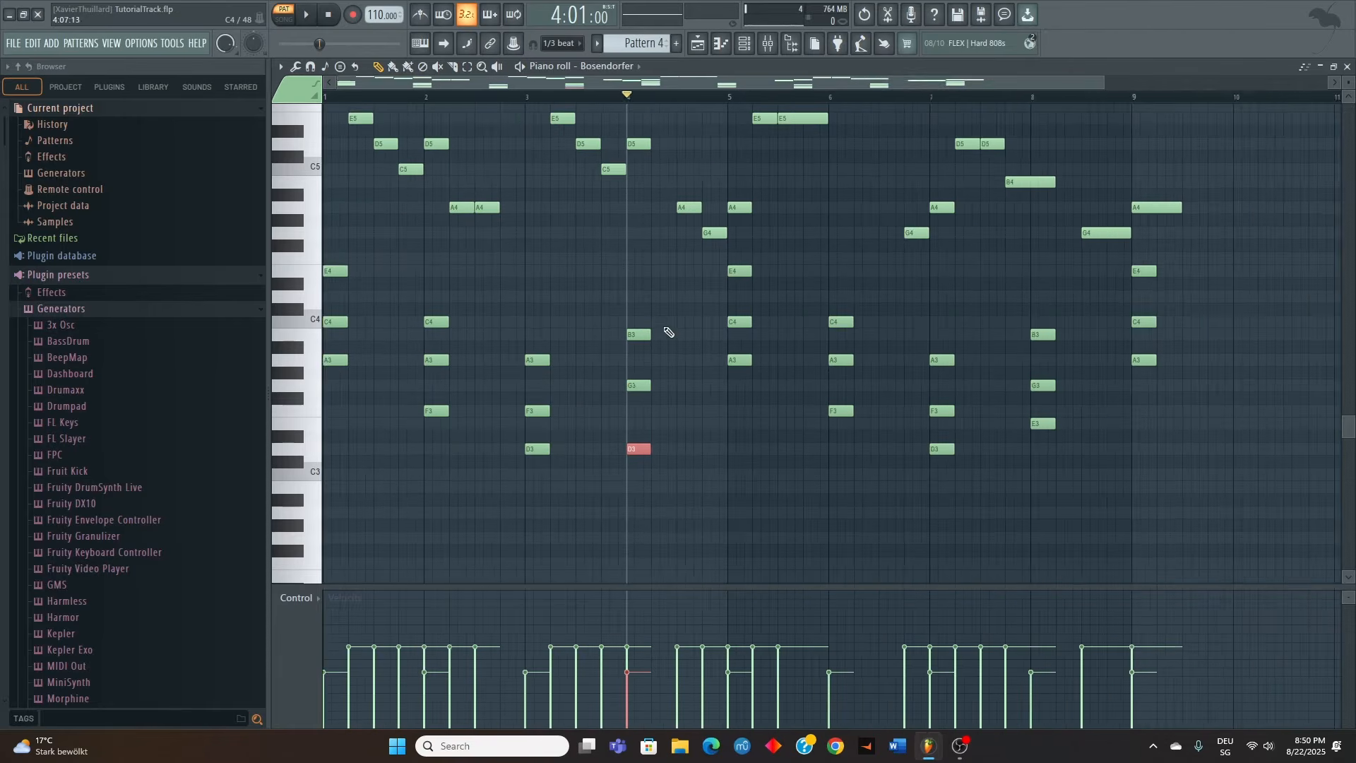
scroll(487, 303, "up", 2)
scroll(491, 308, "down", 2)
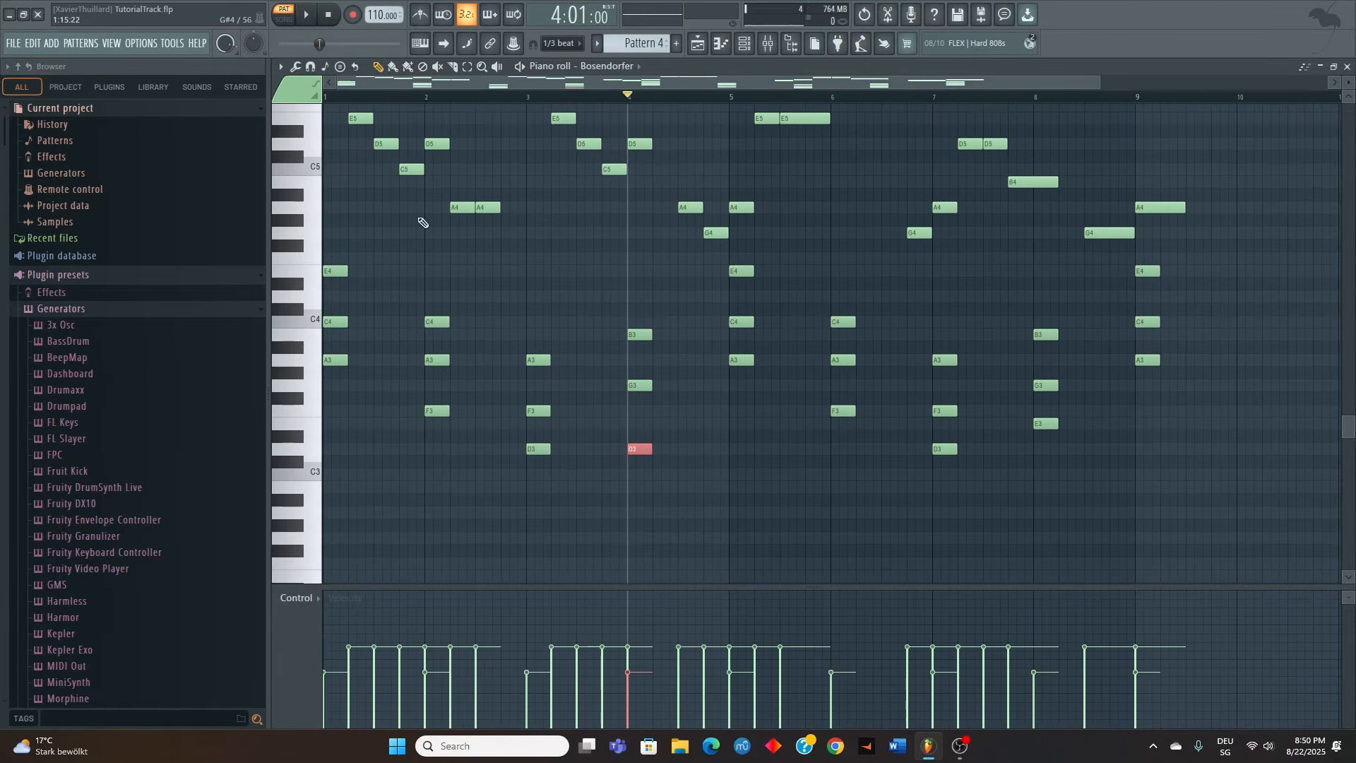
Turn the bar 2 F major chord into C major by lowering A3 to G3 and F3 to E3
left_click(426, 99)
scroll(374, 383, "up", 3)
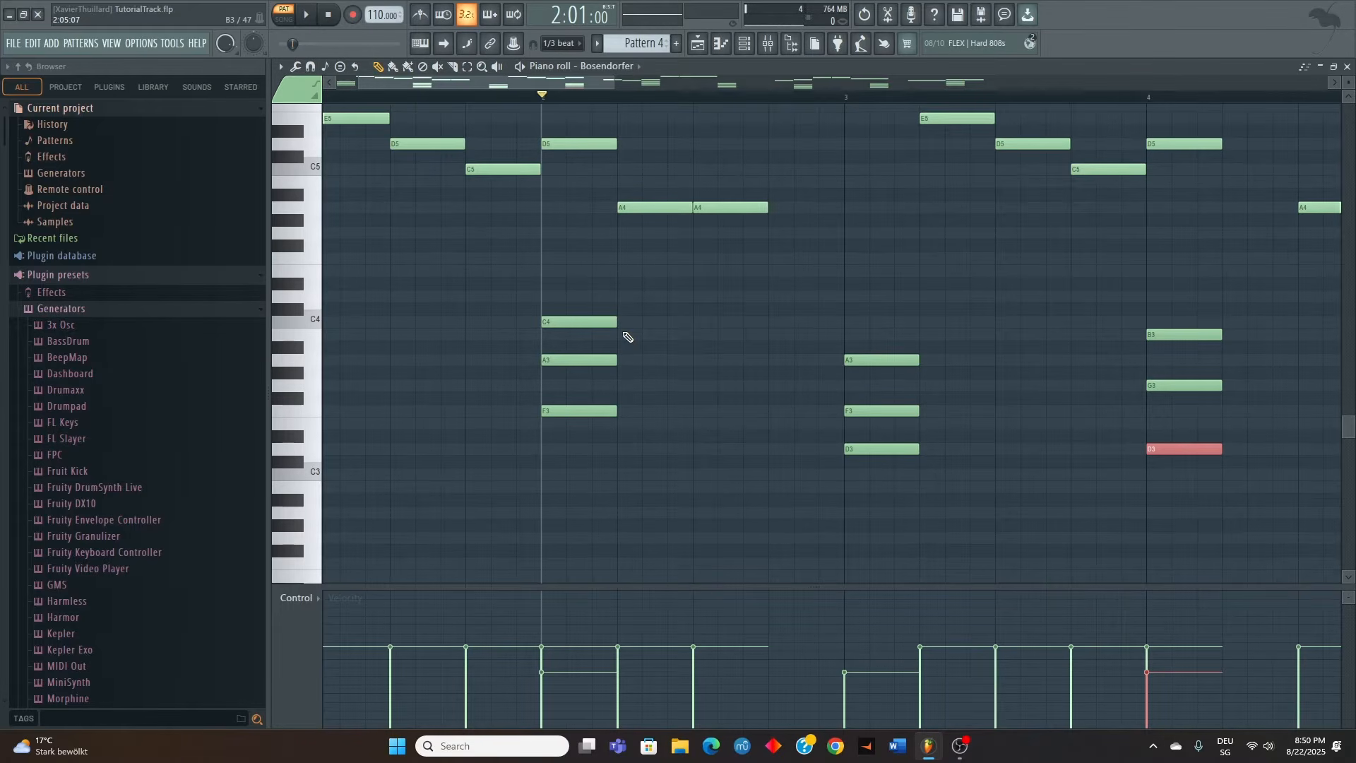
scroll(661, 389, "down", 1, "ctrl")
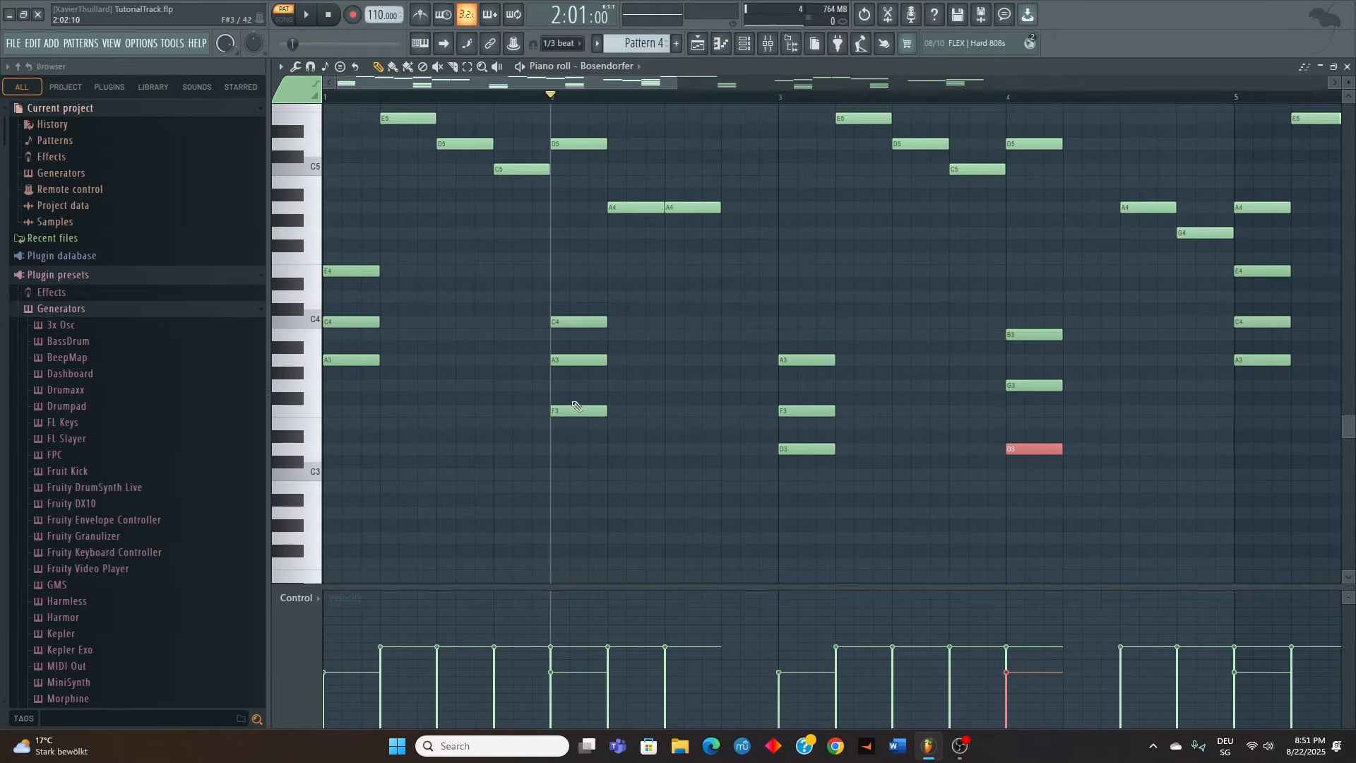
left_click_drag(586, 358, 606, 368)
key("Down")
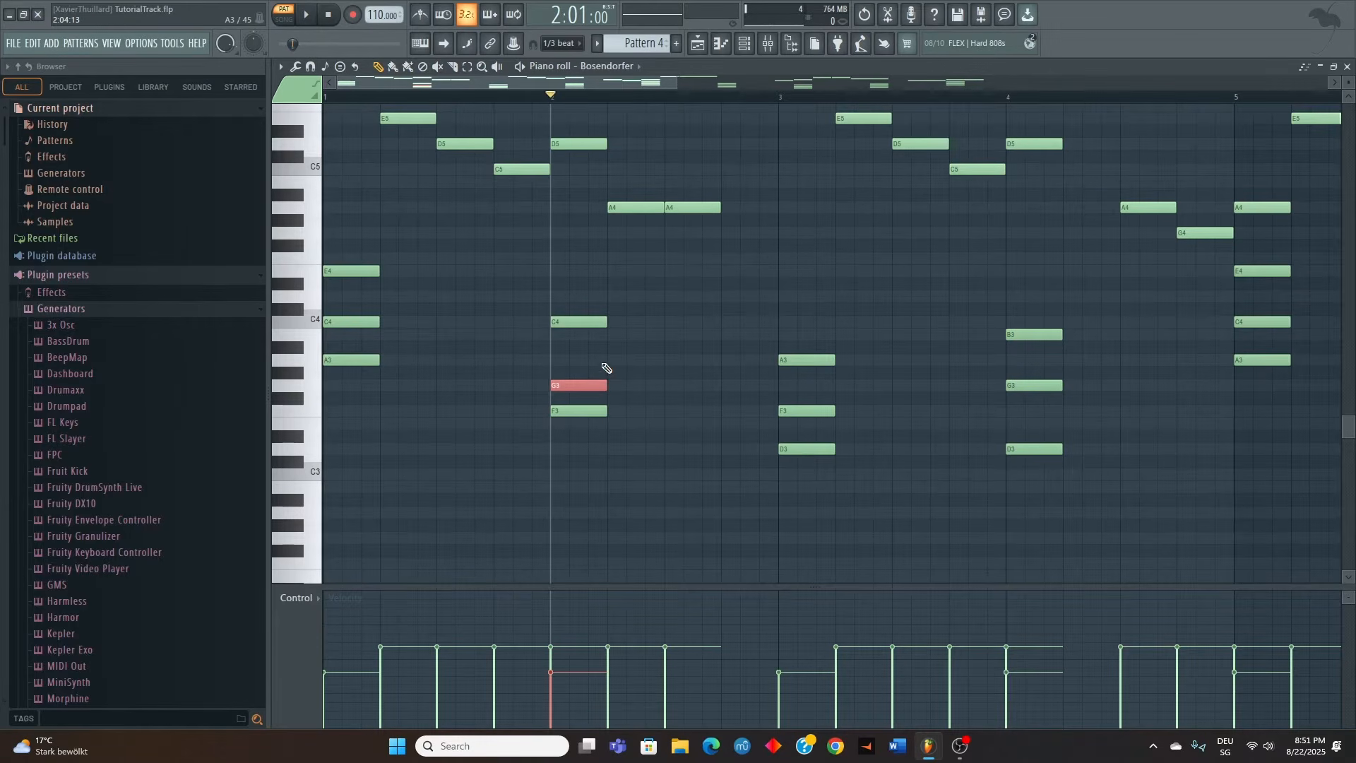
left_click(580, 412)
key("Down")
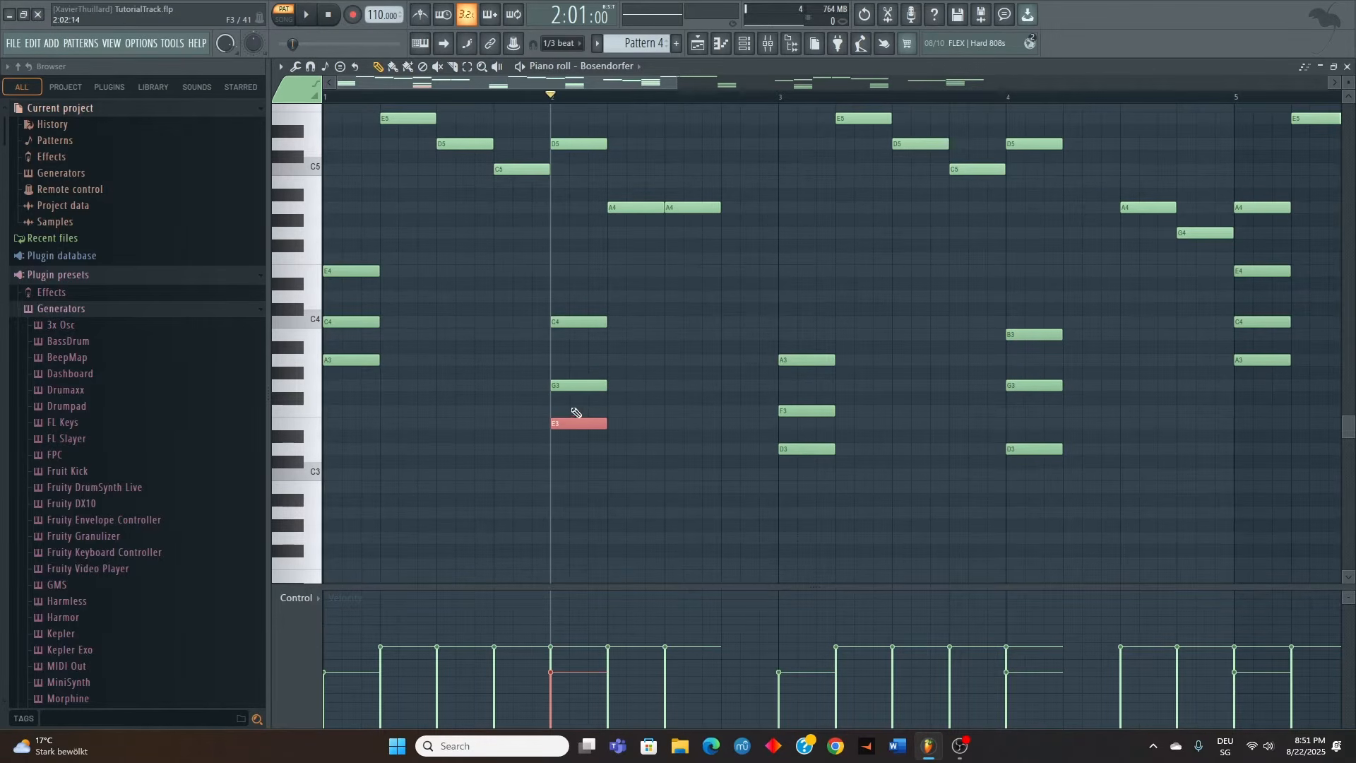
Play Pattern 4 from bar 1 through bar 9 to hear the substituted chords together with the melody
scroll(590, 367, "up", 3)
scroll(591, 368, "down", 3)
left_click_drag(335, 97, 325, 97)
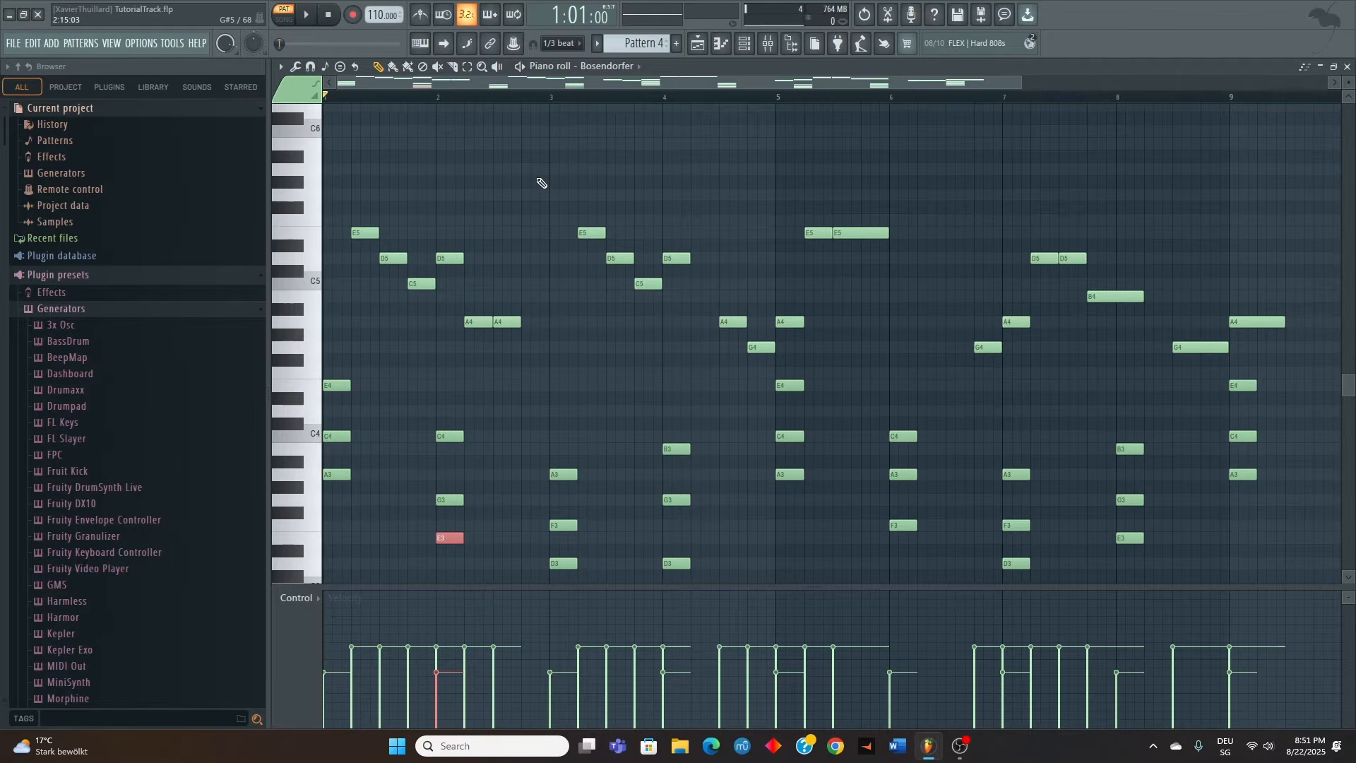
key("space")
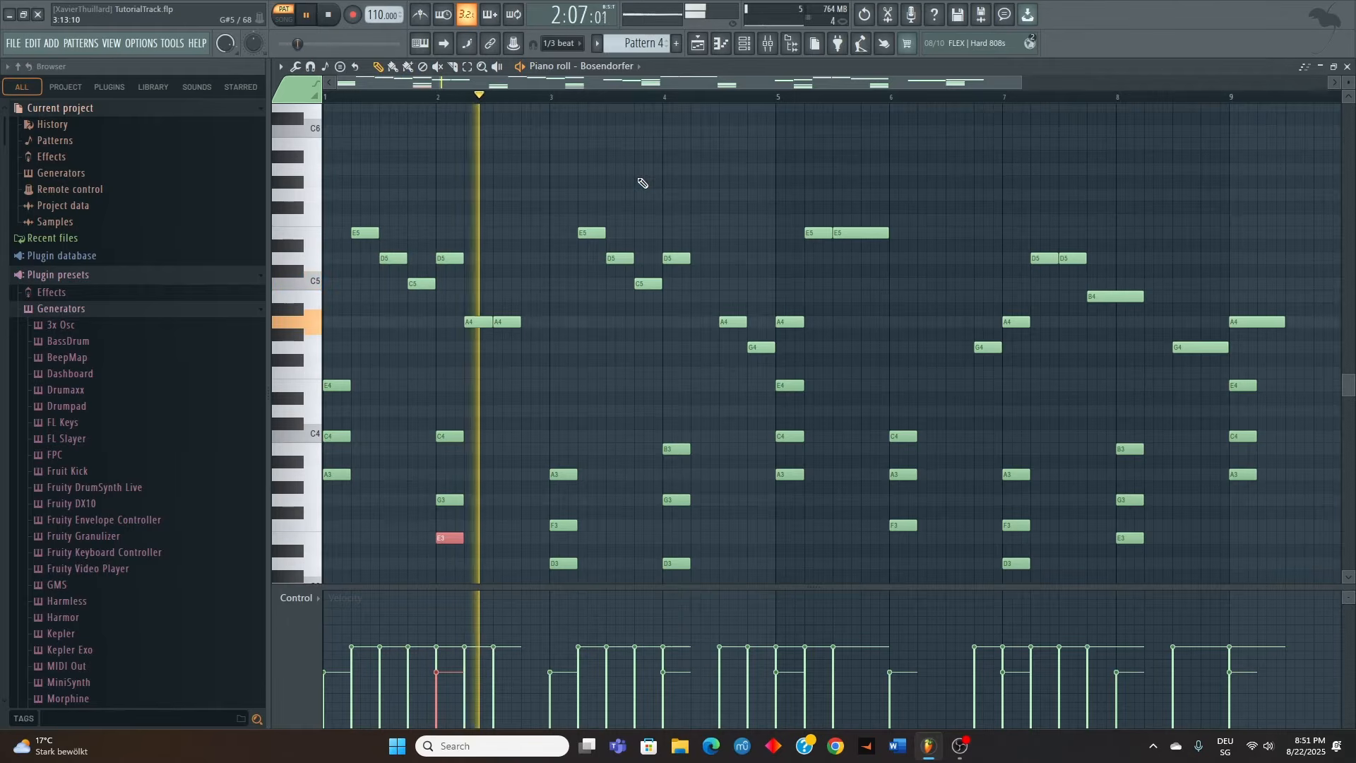
scroll(657, 177, "down", 3)
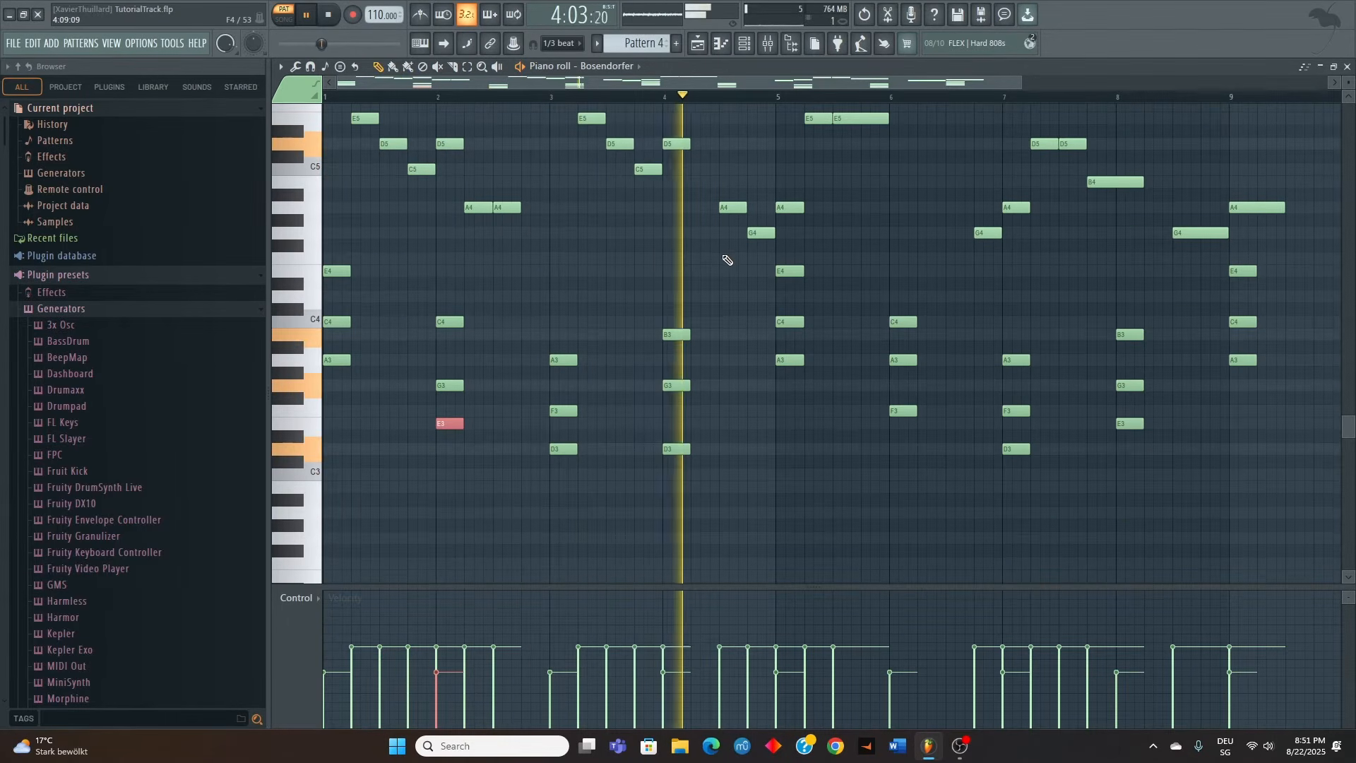
scroll(727, 260, "down", 2)
scroll(728, 263, "up", 2)
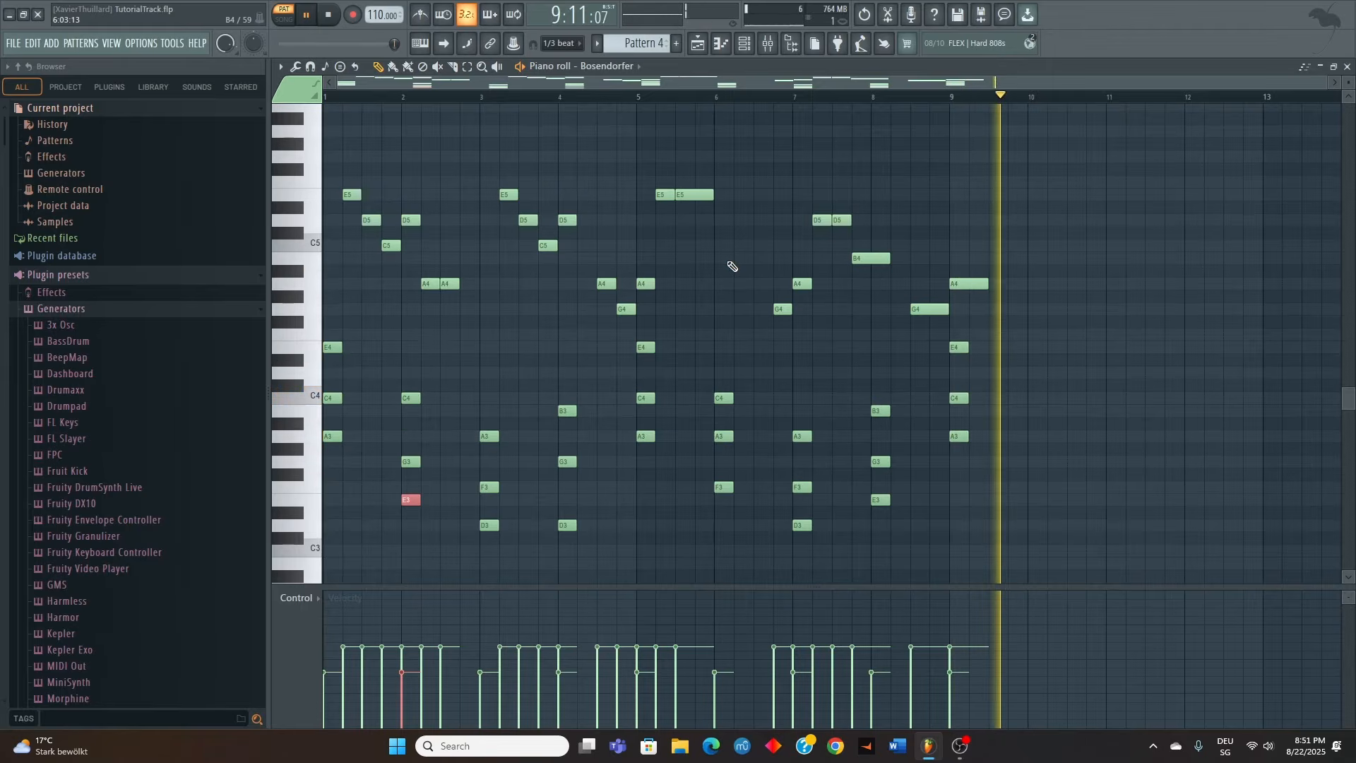
key("space")
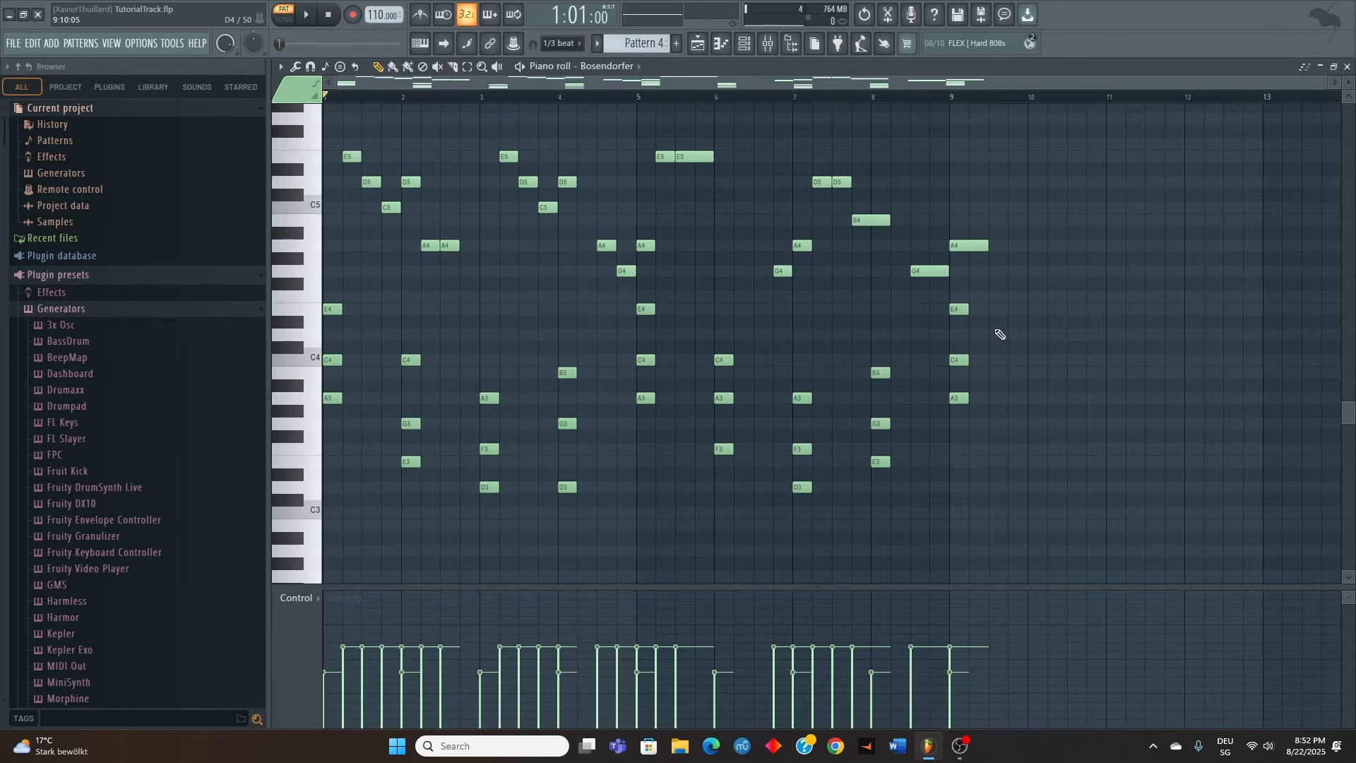
scroll(928, 337, "down", 2)
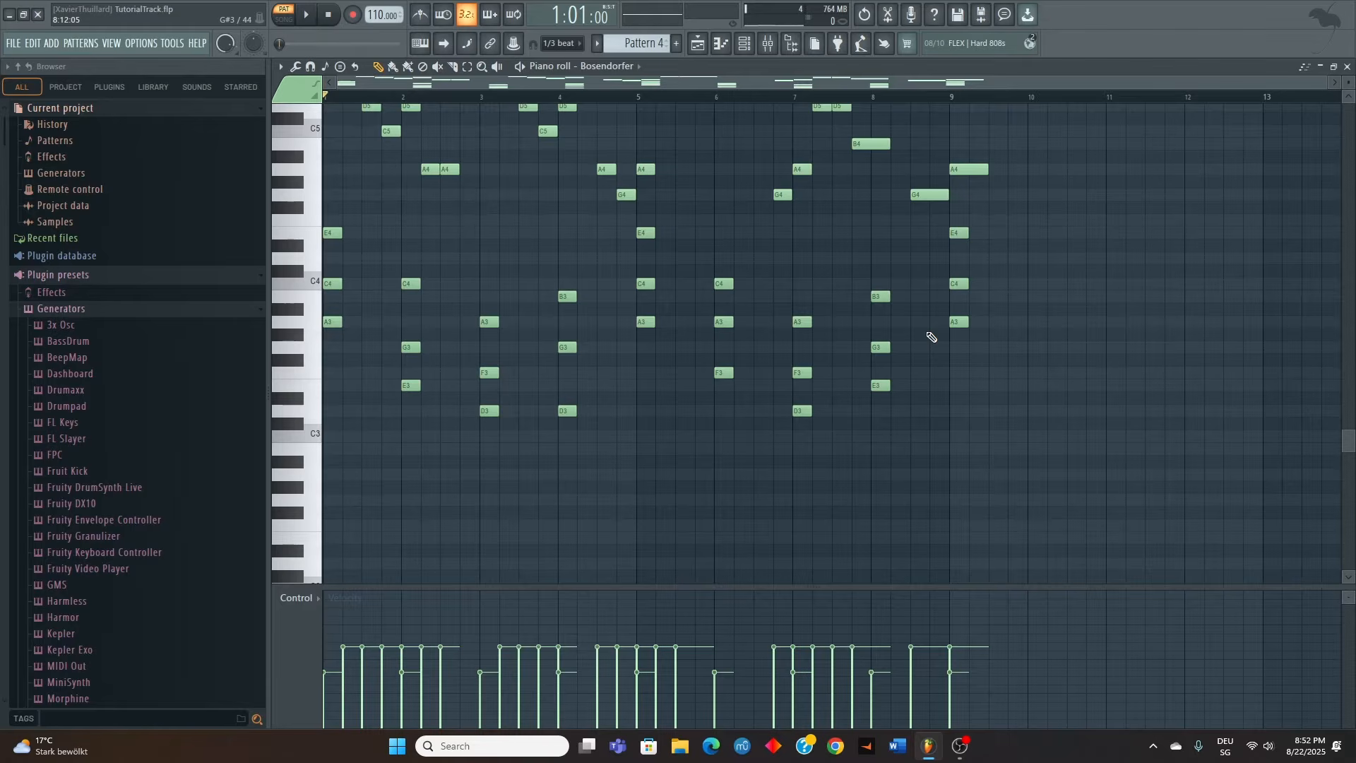
scroll(931, 338, "up", 2)
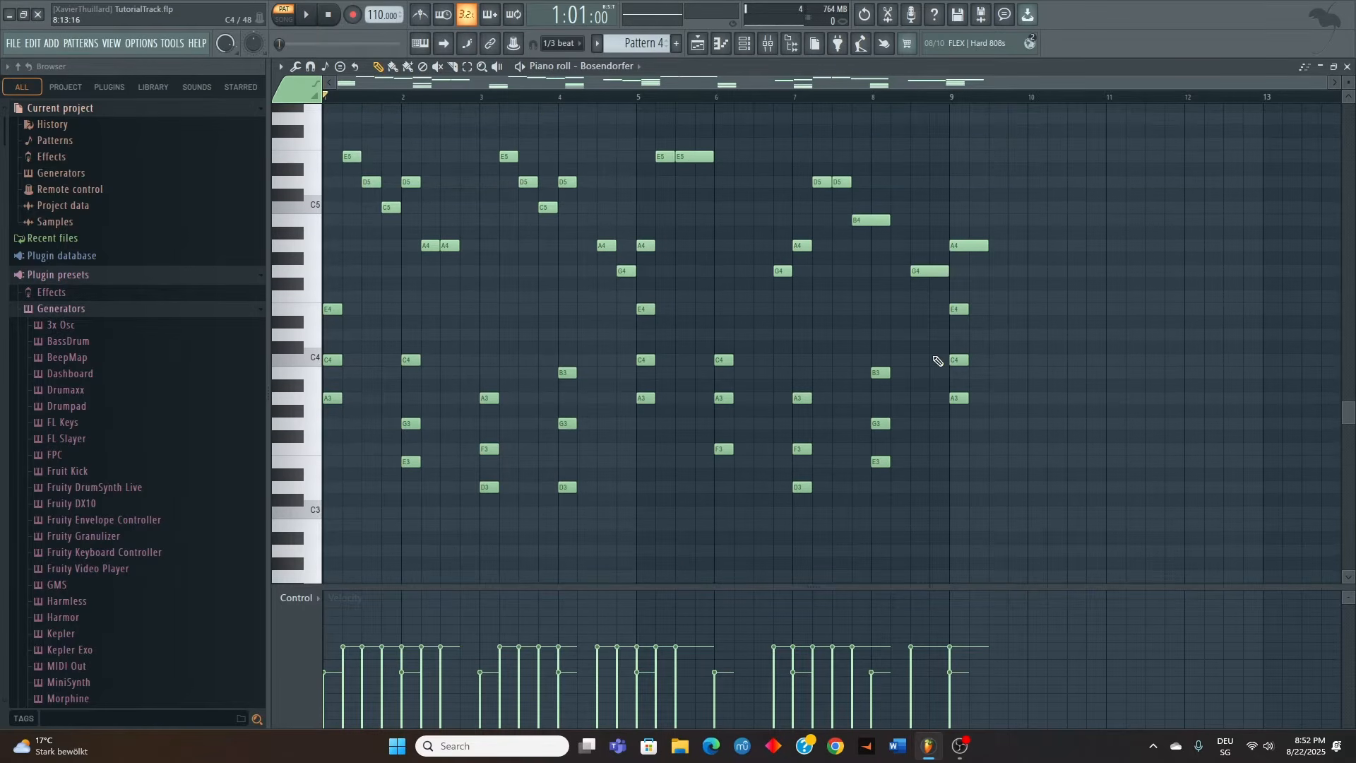
scroll(941, 360, "up", 3)
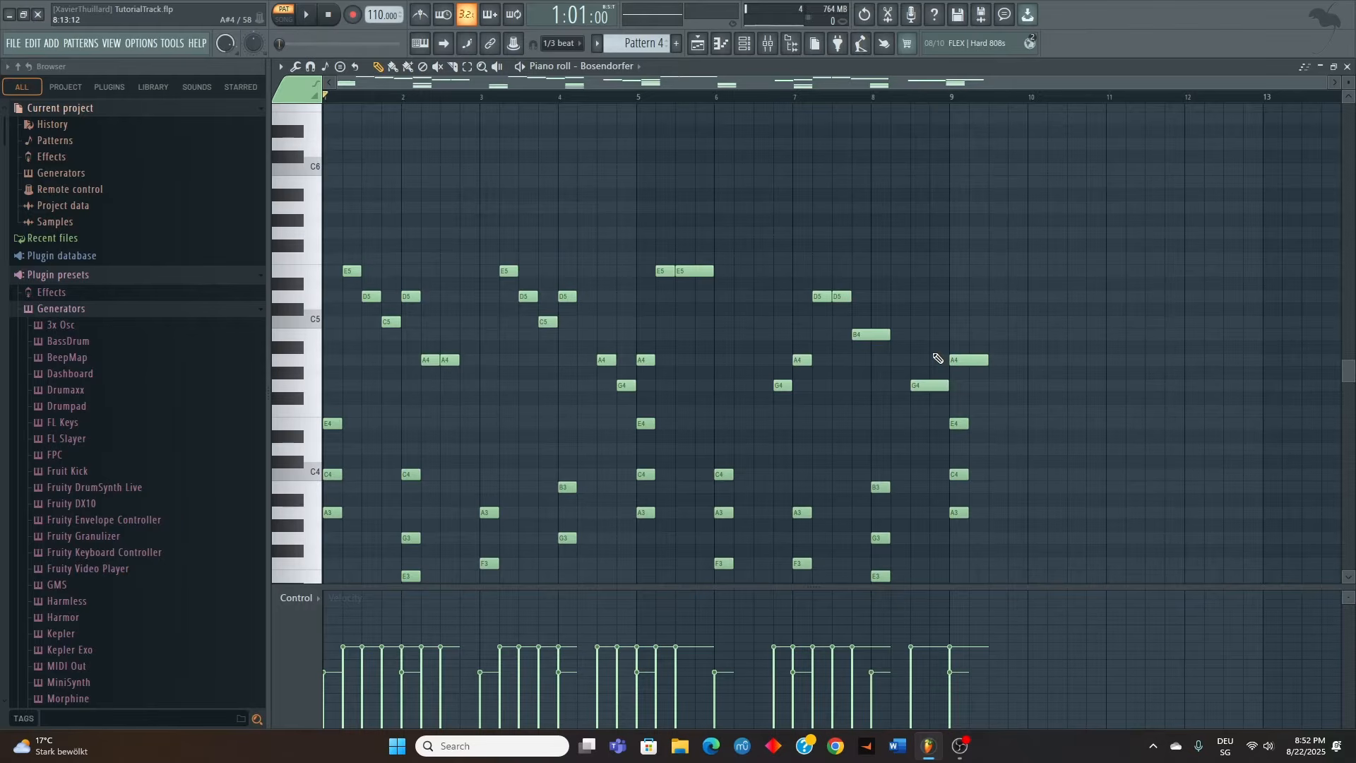
scroll(917, 348, "down", 3)
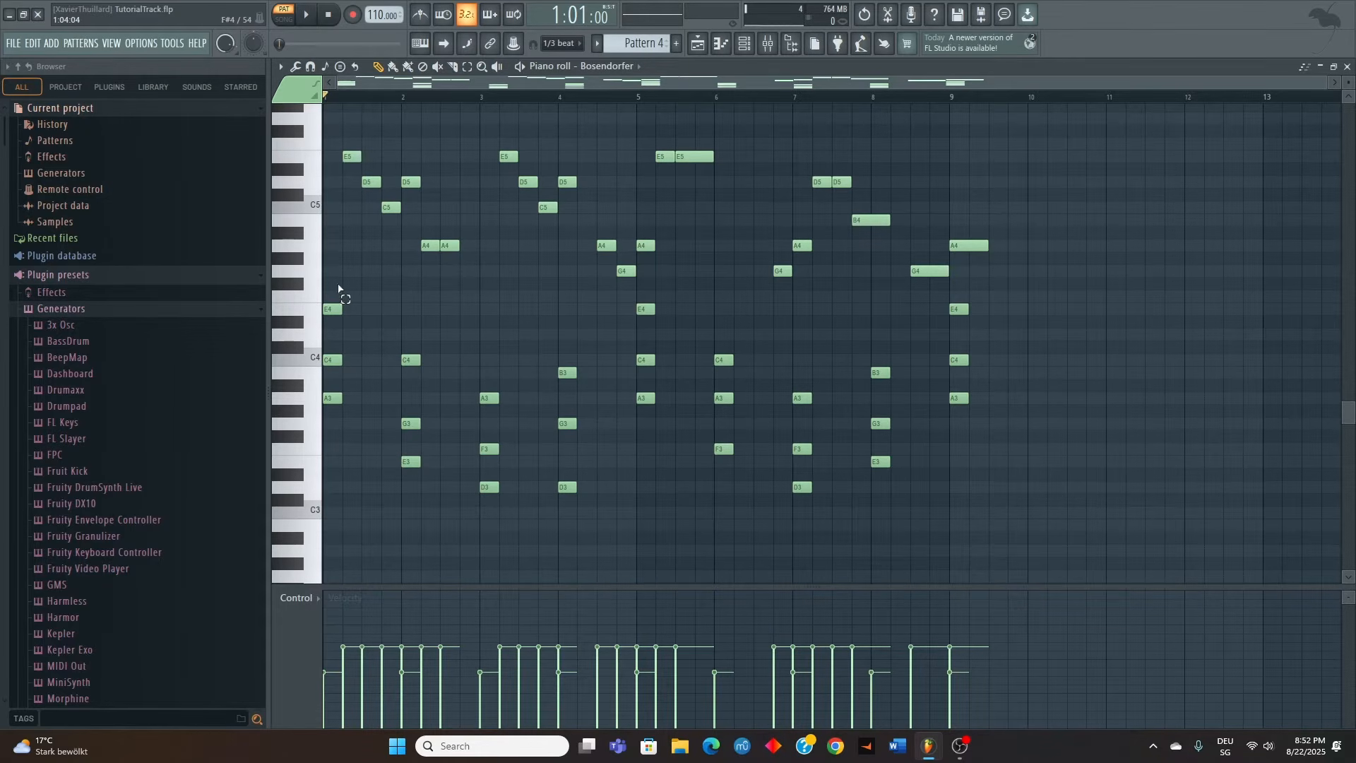
Replace the chords in bars 1 to 4 with a copy of the A minor, F major, D minor and E minor chords from bars 5 to 8
left_click_drag(339, 288, 353, 469)
left_click_drag(386, 329, 583, 567)
left_click(511, 348)
left_click_drag(332, 279, 583, 575)
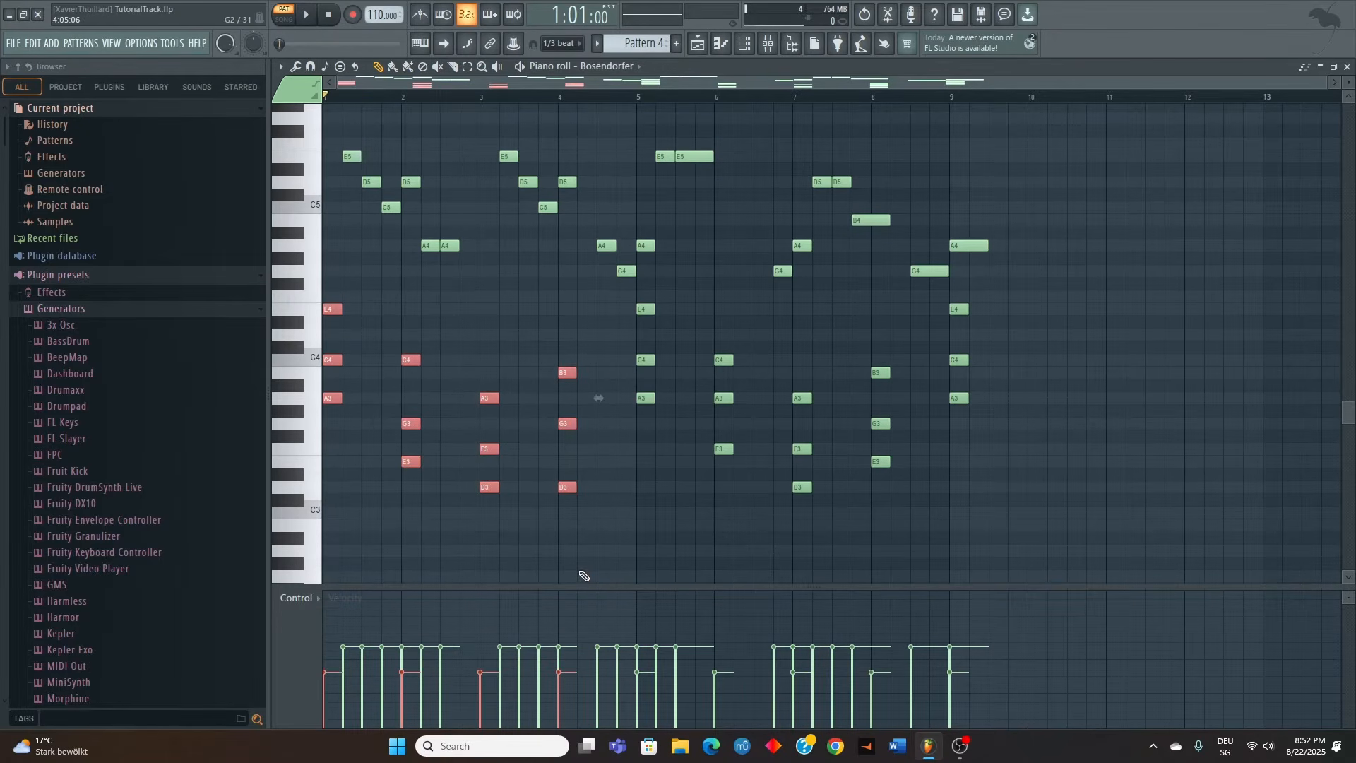
key("Delete")
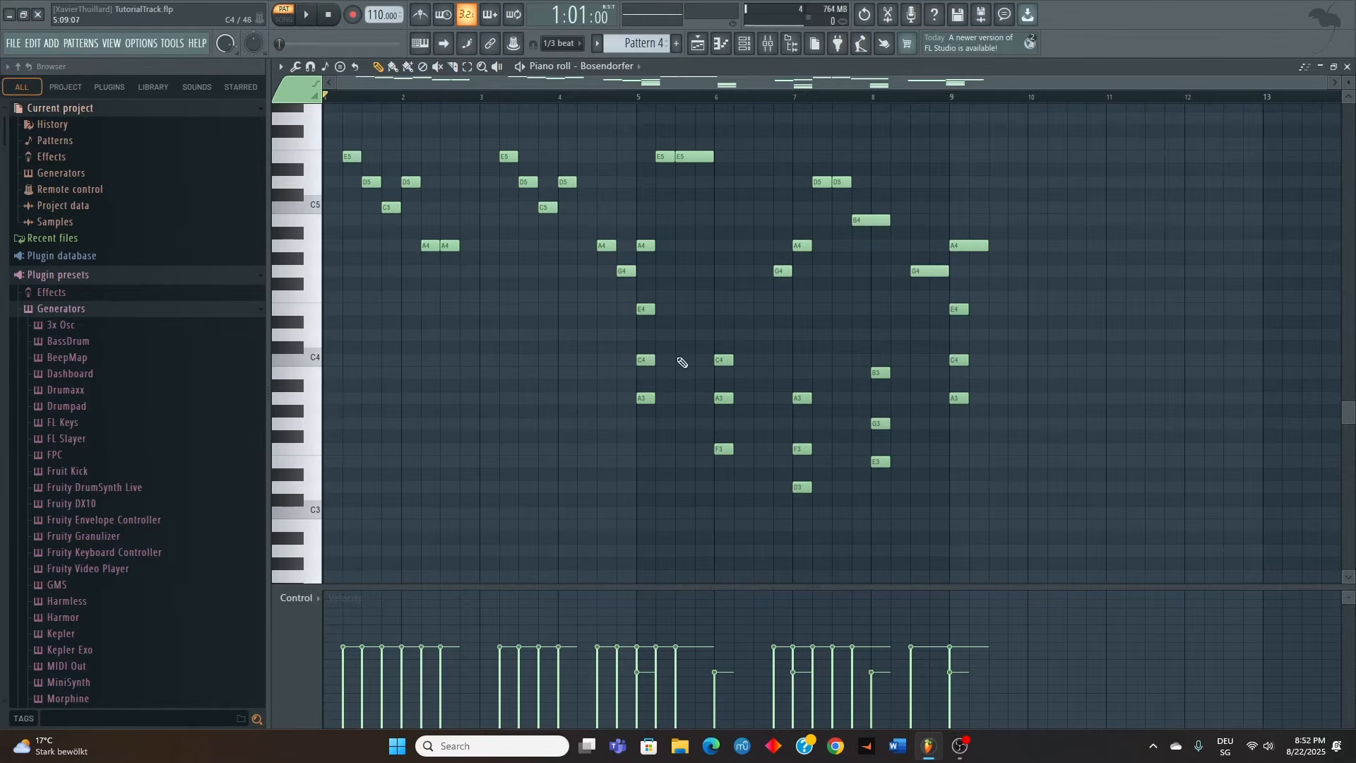
left_click_drag(641, 292, 172, 315)
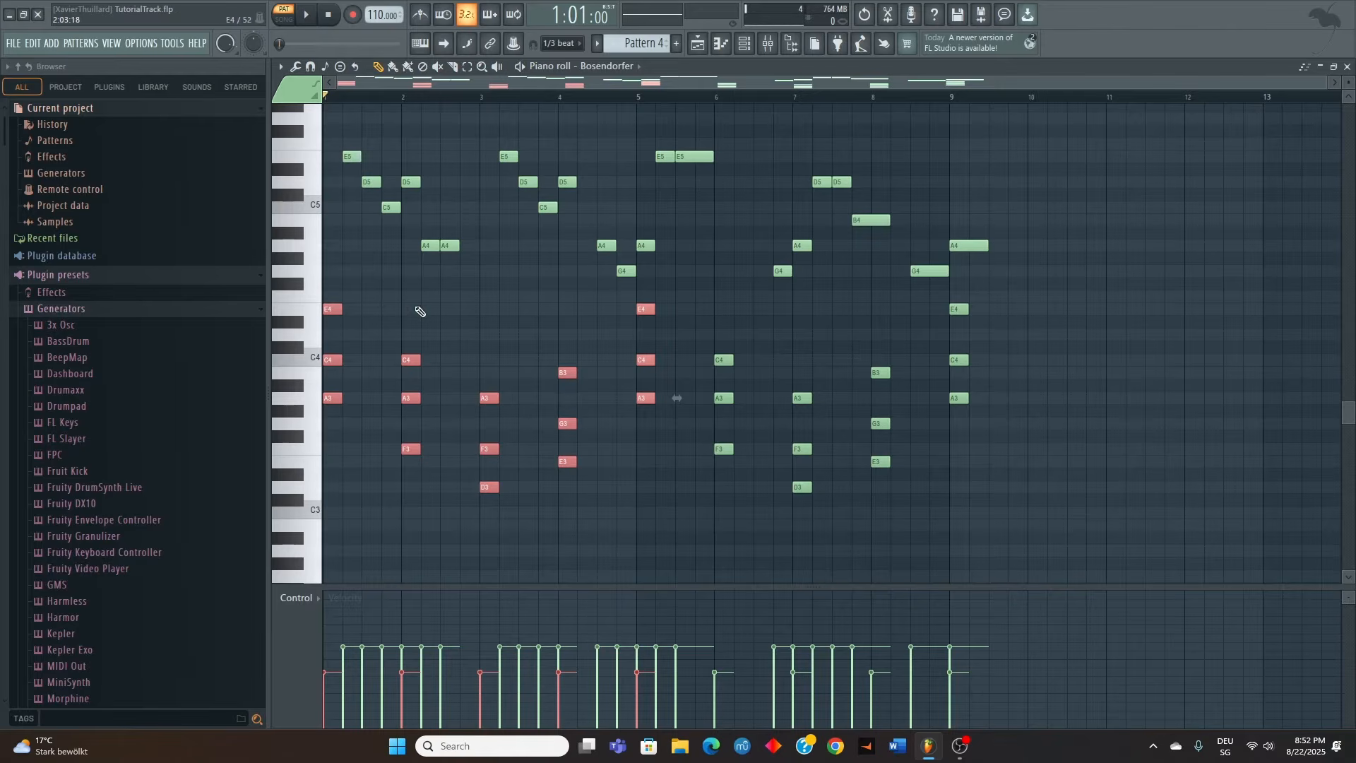
Copy the chords of bars 1 to 9 into the Bosendorfer #2 channel of Pattern 4 and lengthen each to fill its bar
left_click_drag(334, 279, 1009, 553)
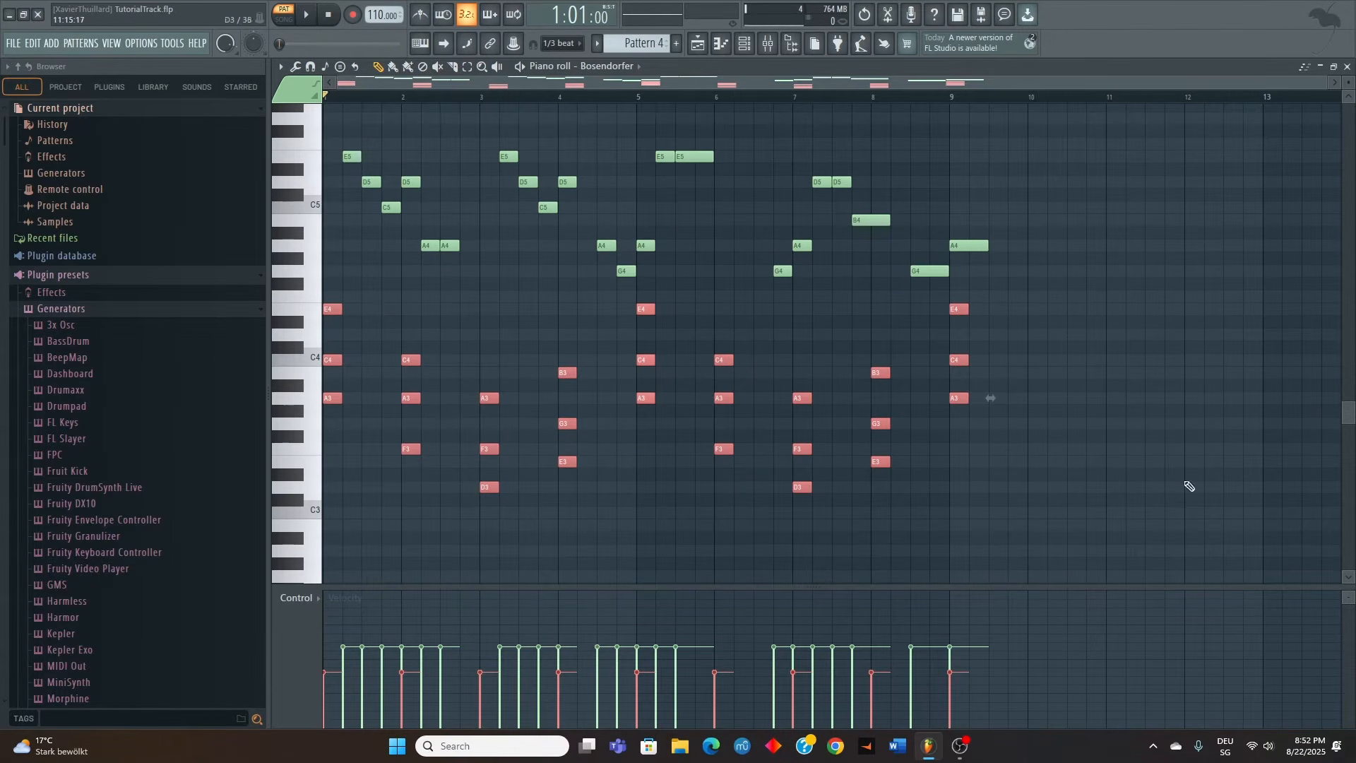
left_click(1347, 67)
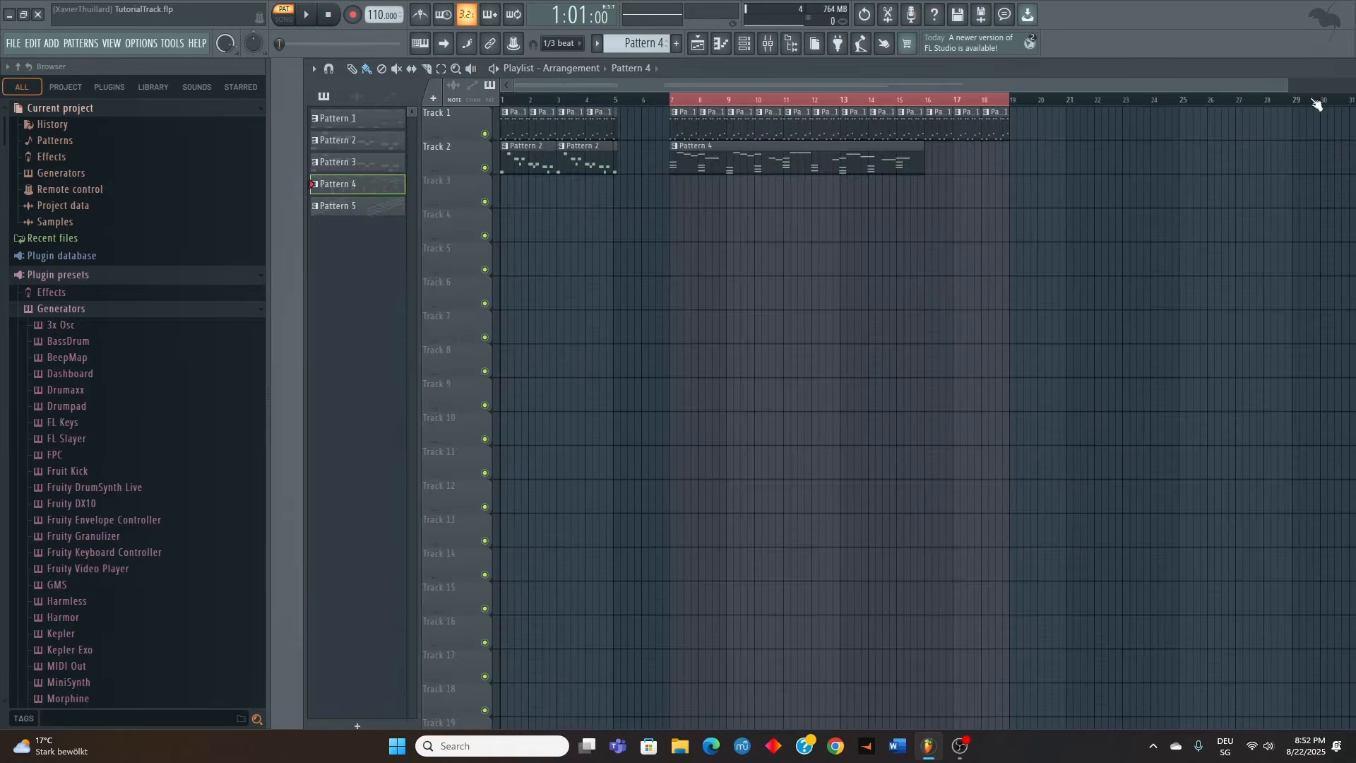
double_click(364, 184)
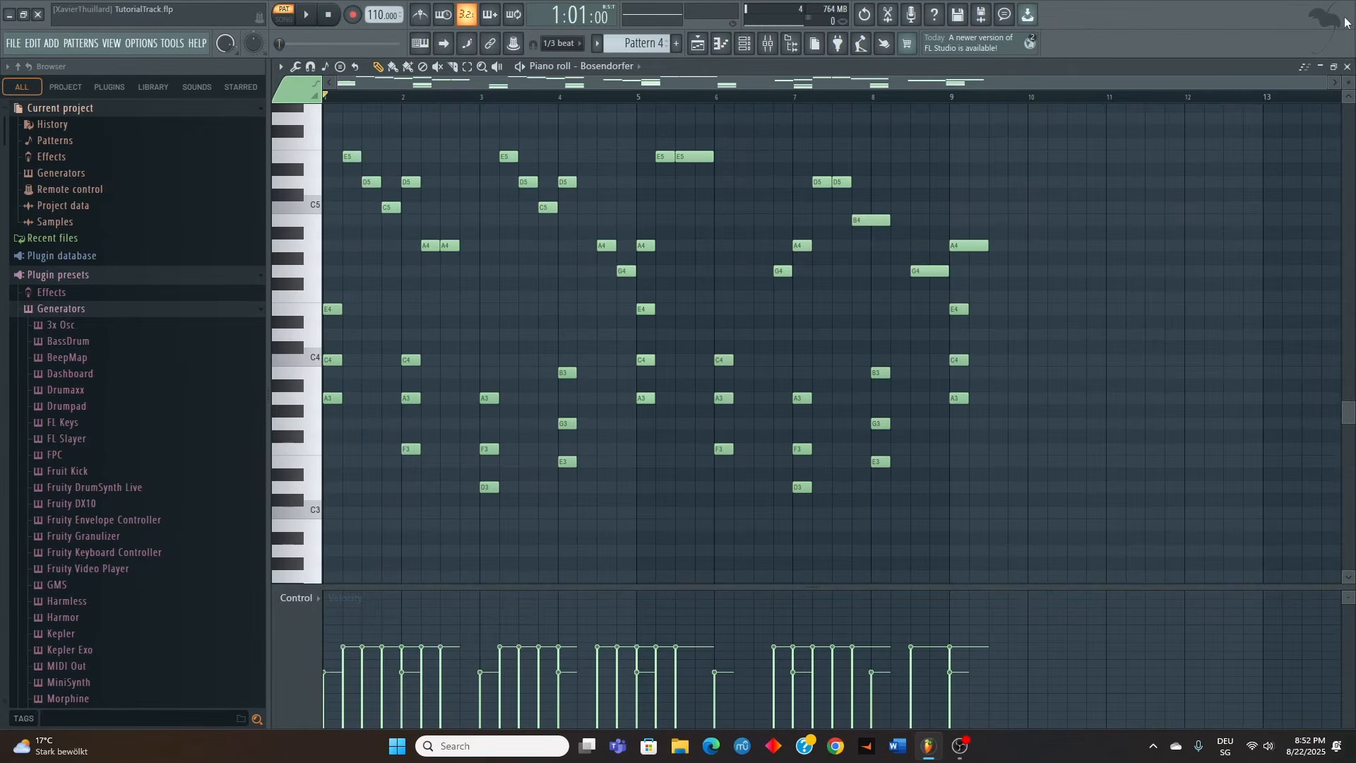
left_click(1347, 67)
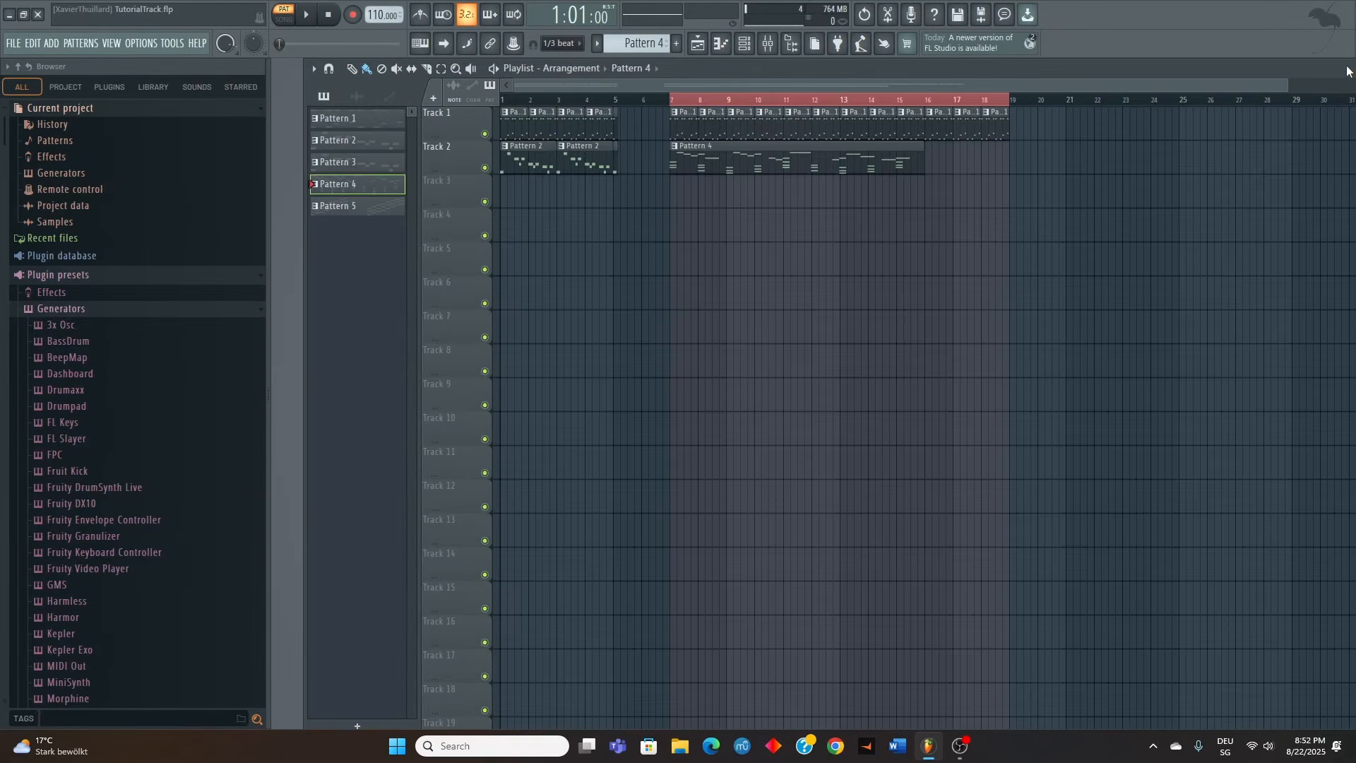
key("F6")
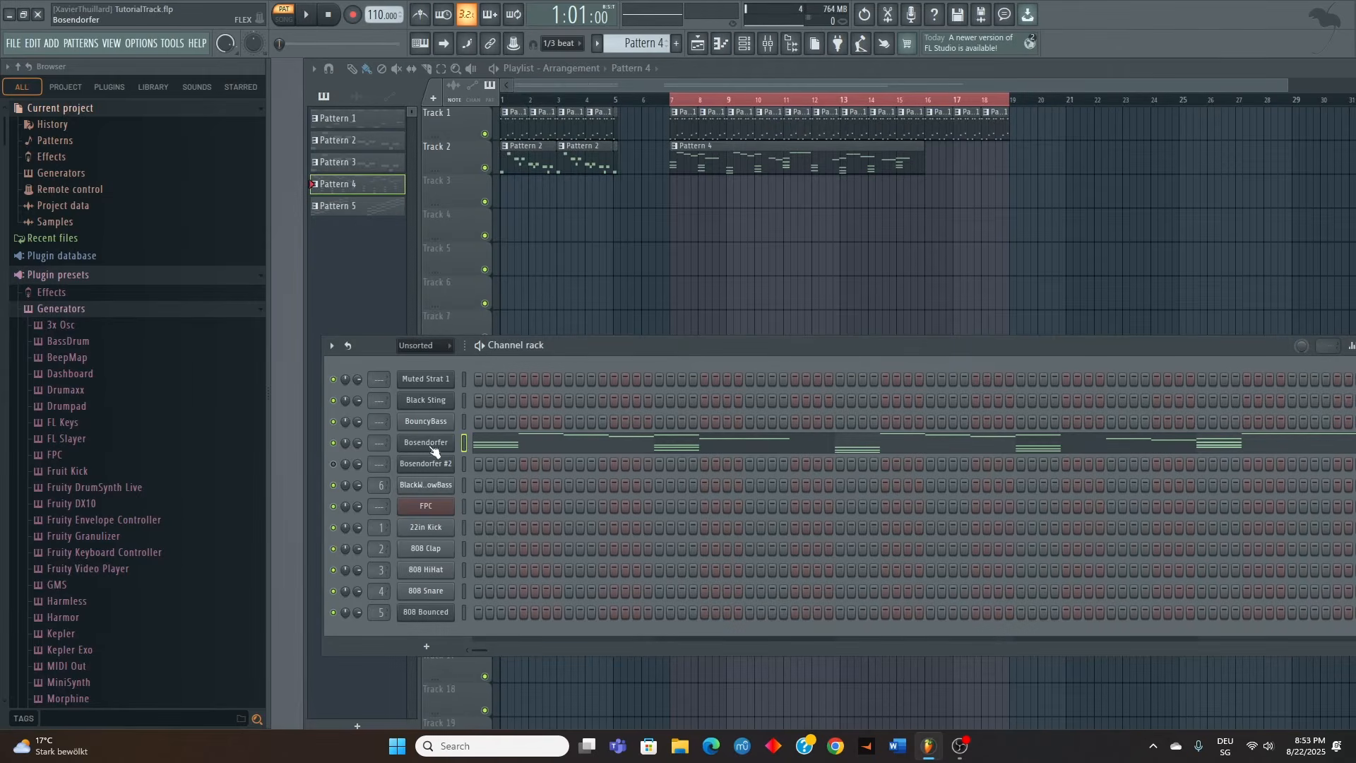
right_click(443, 466)
left_click(482, 463)
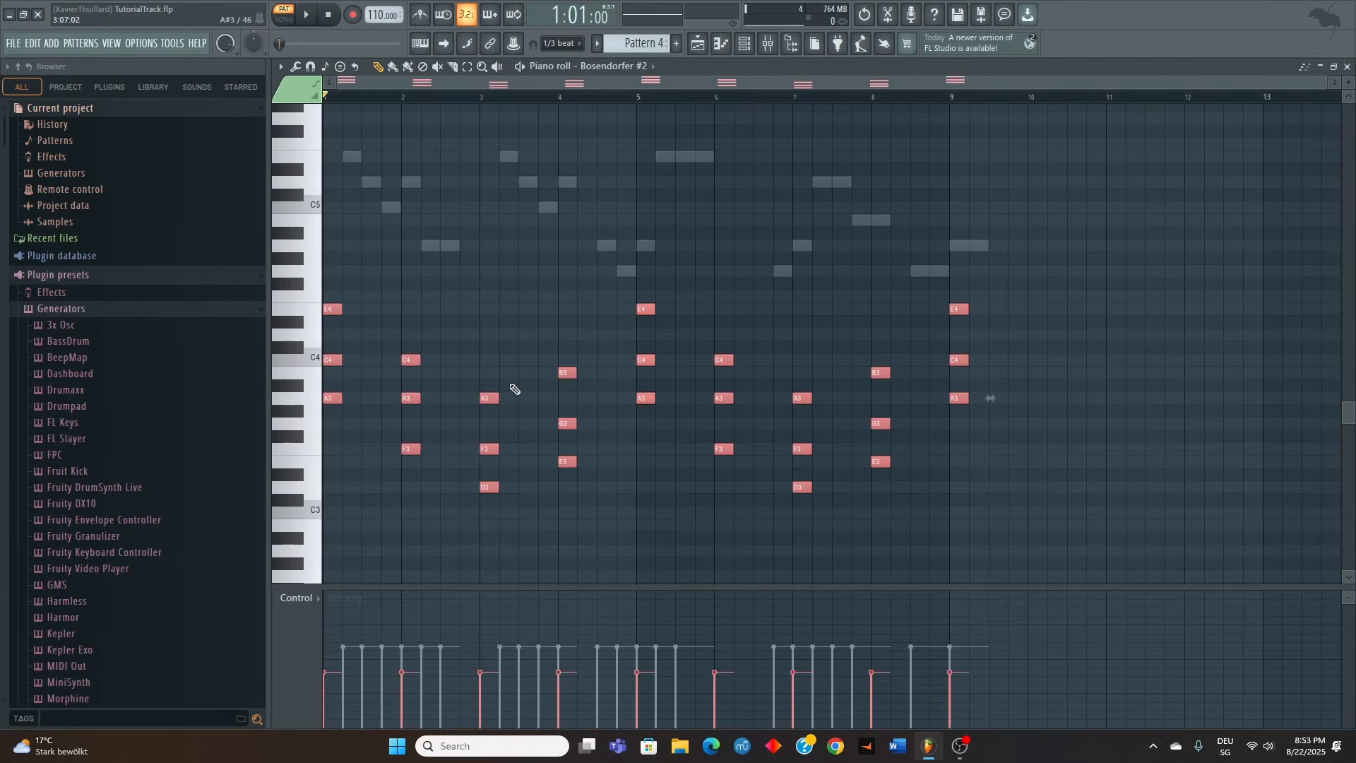
key("ctrl+l")
Delete the short chords in bars 1 to 9 from the Bosendorfer channel, leaving only the melody notes
left_click(646, 66)
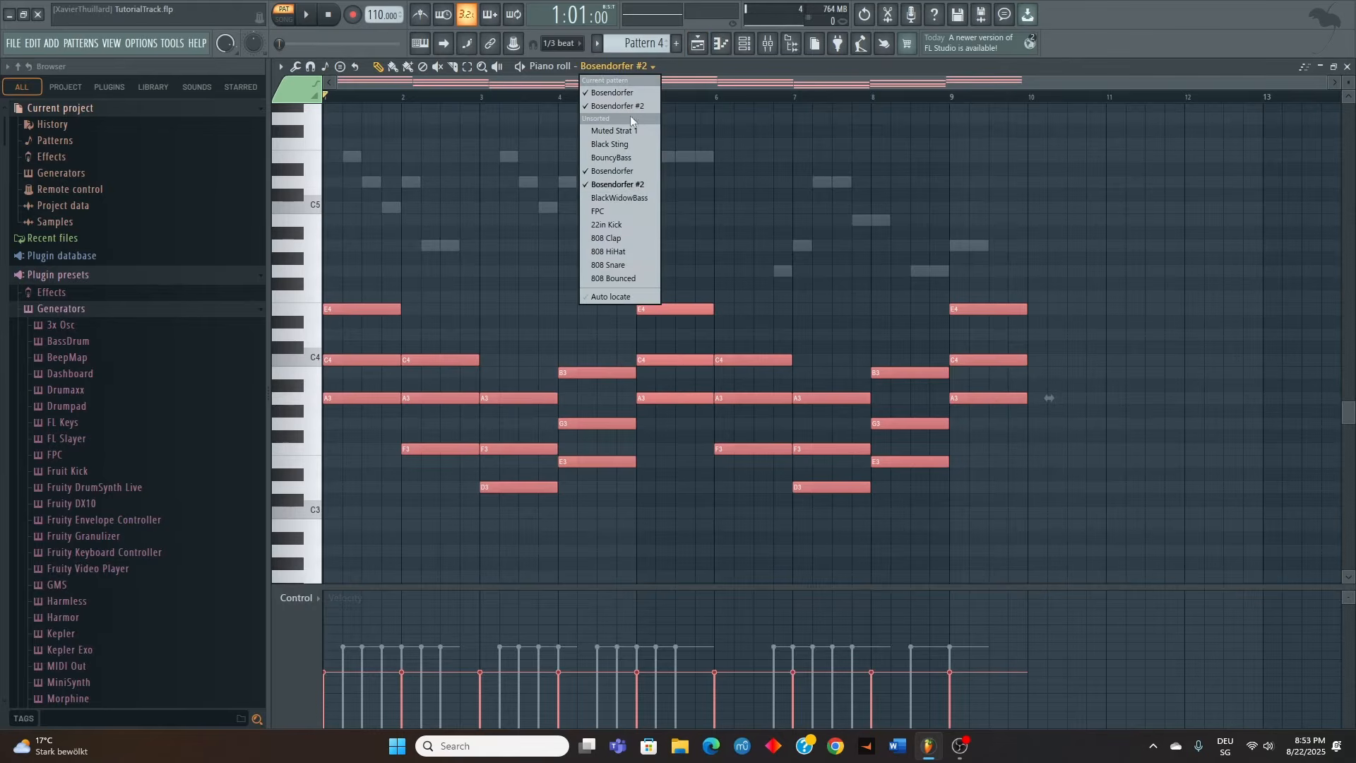
left_click(612, 171)
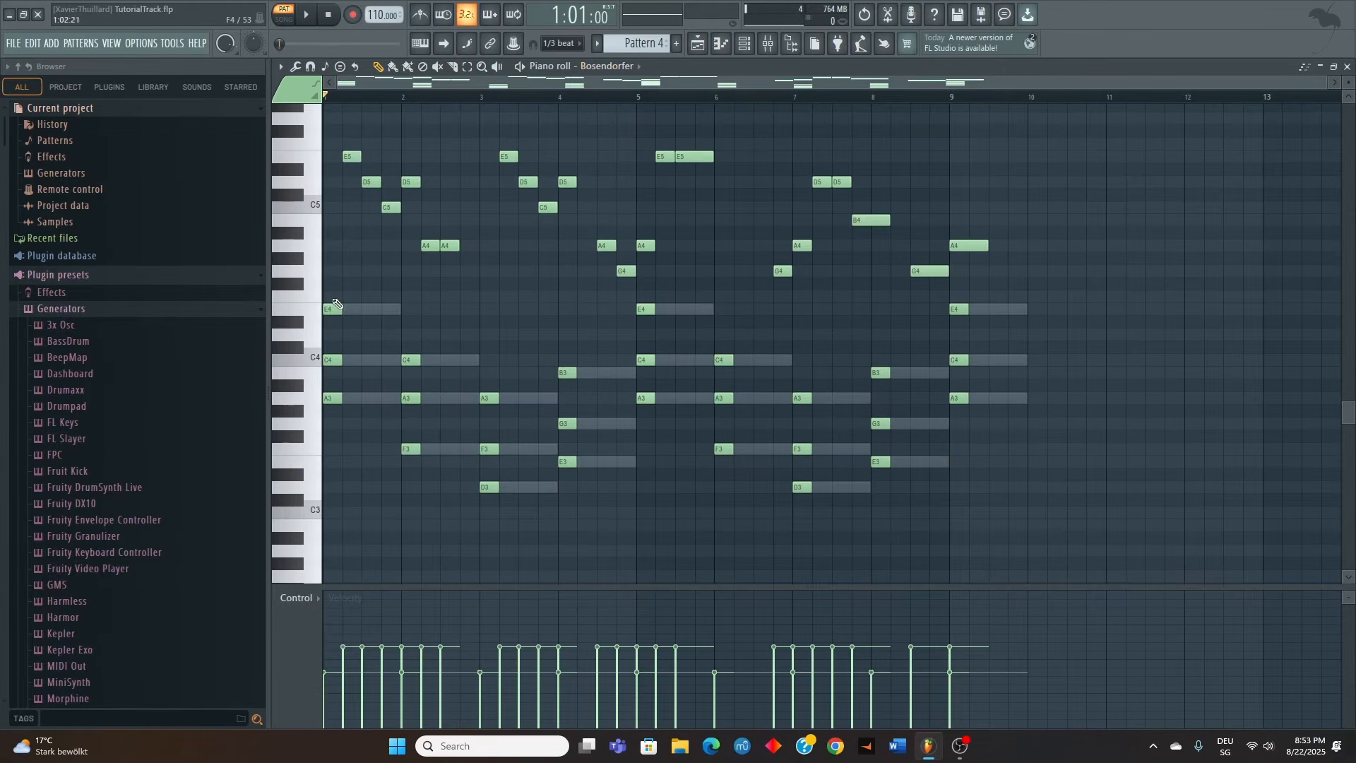
left_click_drag(332, 291, 996, 567)
key("Delete")
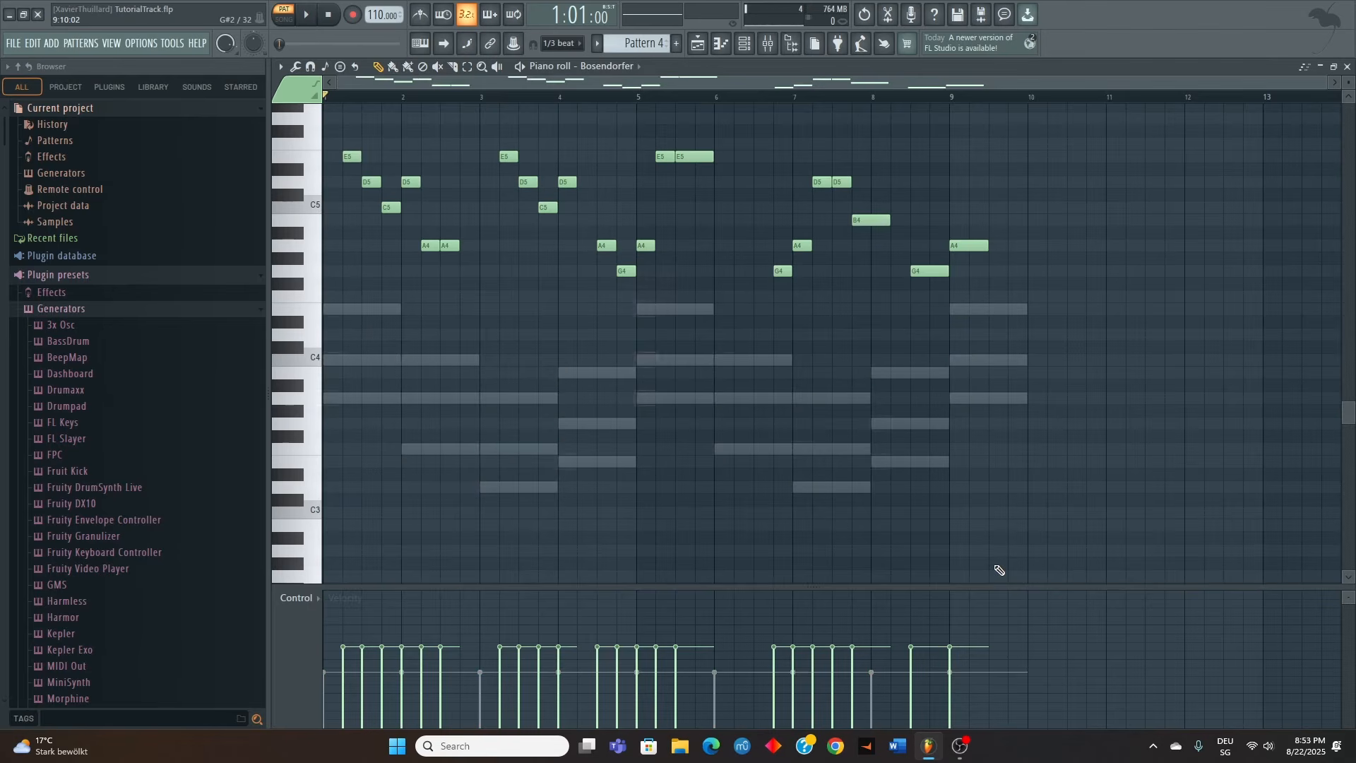
Show the Bosendorfer #2 notes and play Pattern 4 to hear the sustained chords under the melody
left_click(610, 73)
left_click(610, 180)
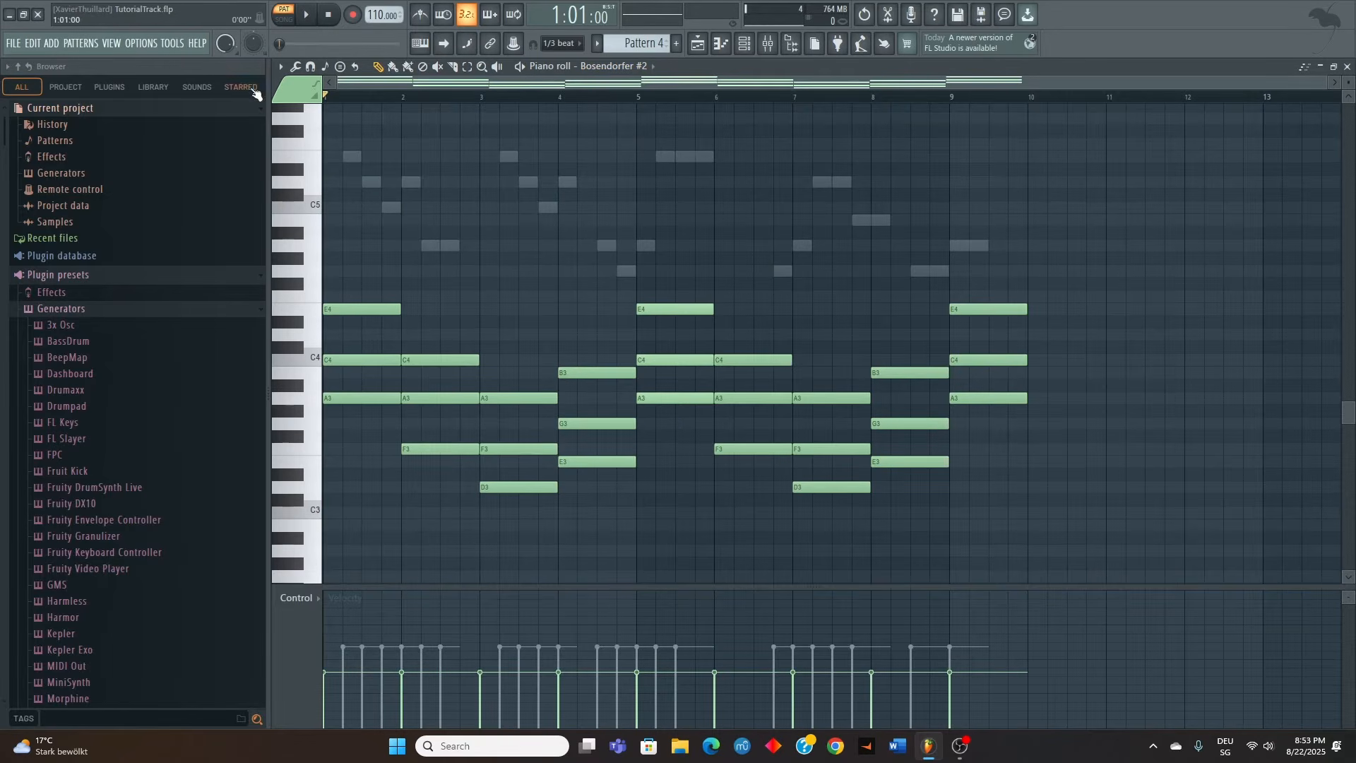
key("space")
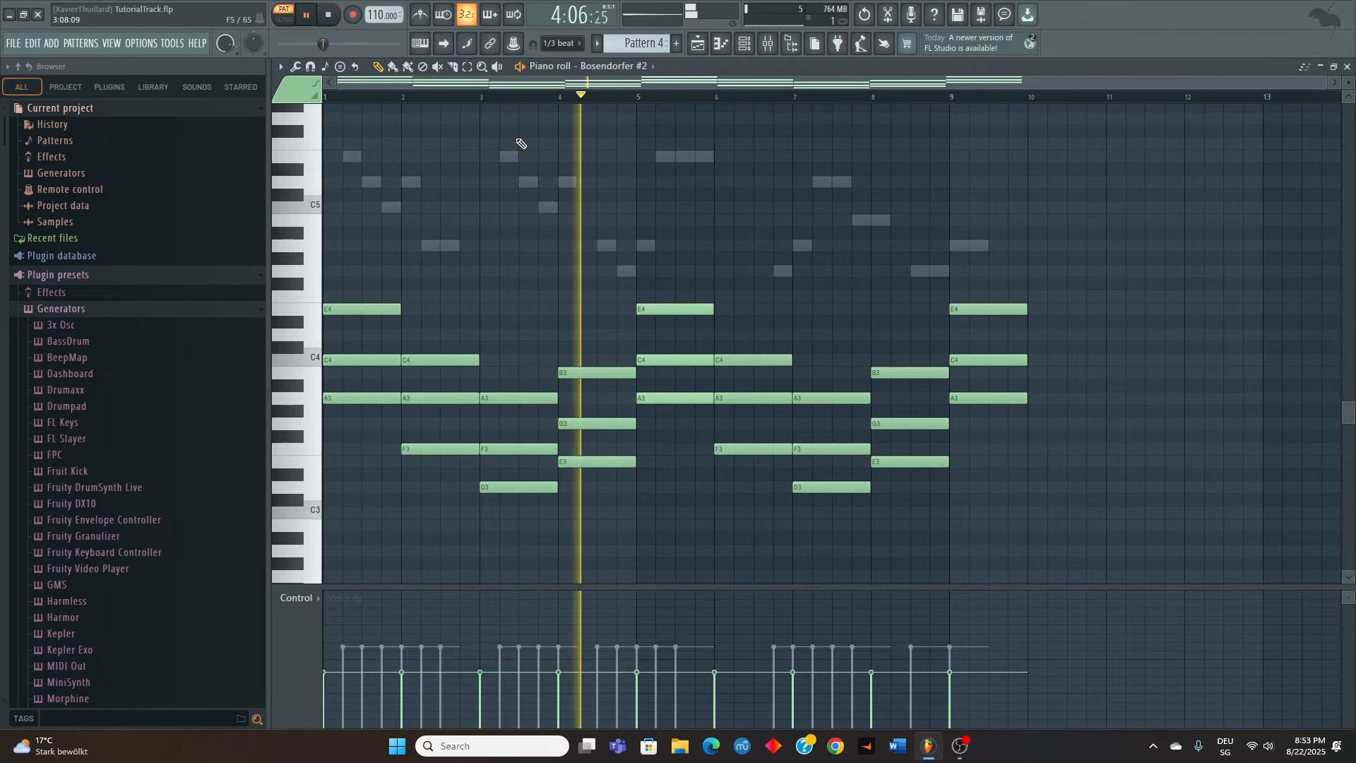
key("space")
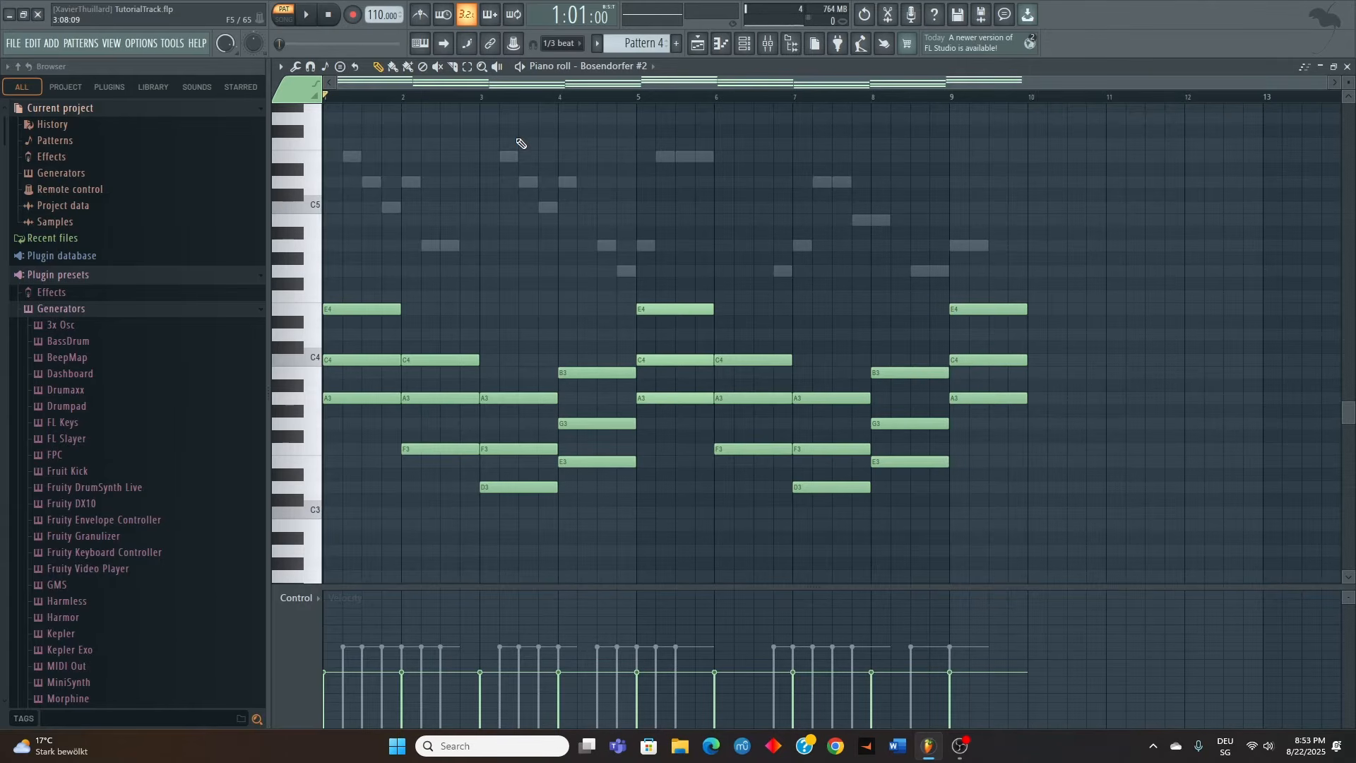
Duplicate all Bosendorfer #2 chords one octave higher and one octave lower
key("ctrl+a")
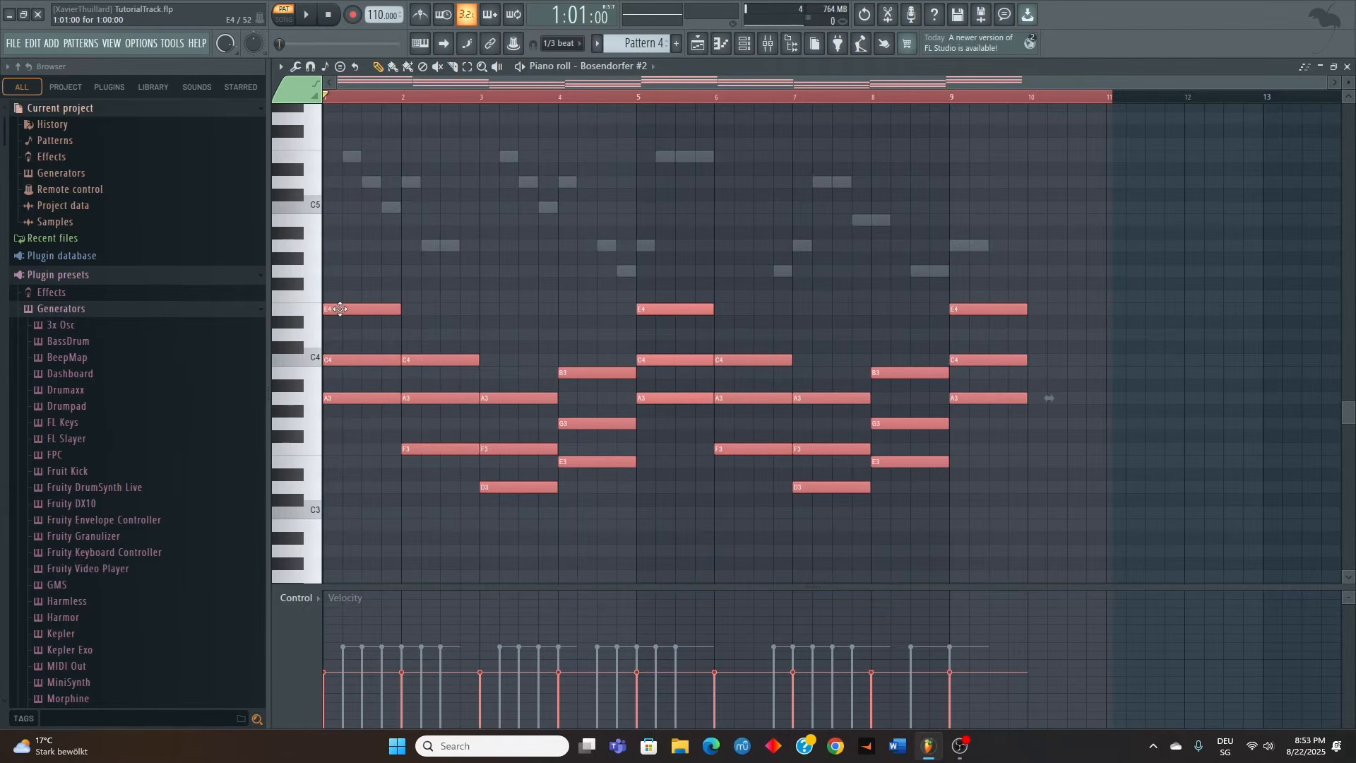
mouse_move(338, 309)
left_mouse_down()
mouse_move(324, 140)
mouse_move(310, 174)
mouse_move(348, 157)
mouse_move(348, 188)
mouse_move(309, 466)
mouse_move(305, 453)
left_mouse_up()
scroll(381, 430, "down", 2)
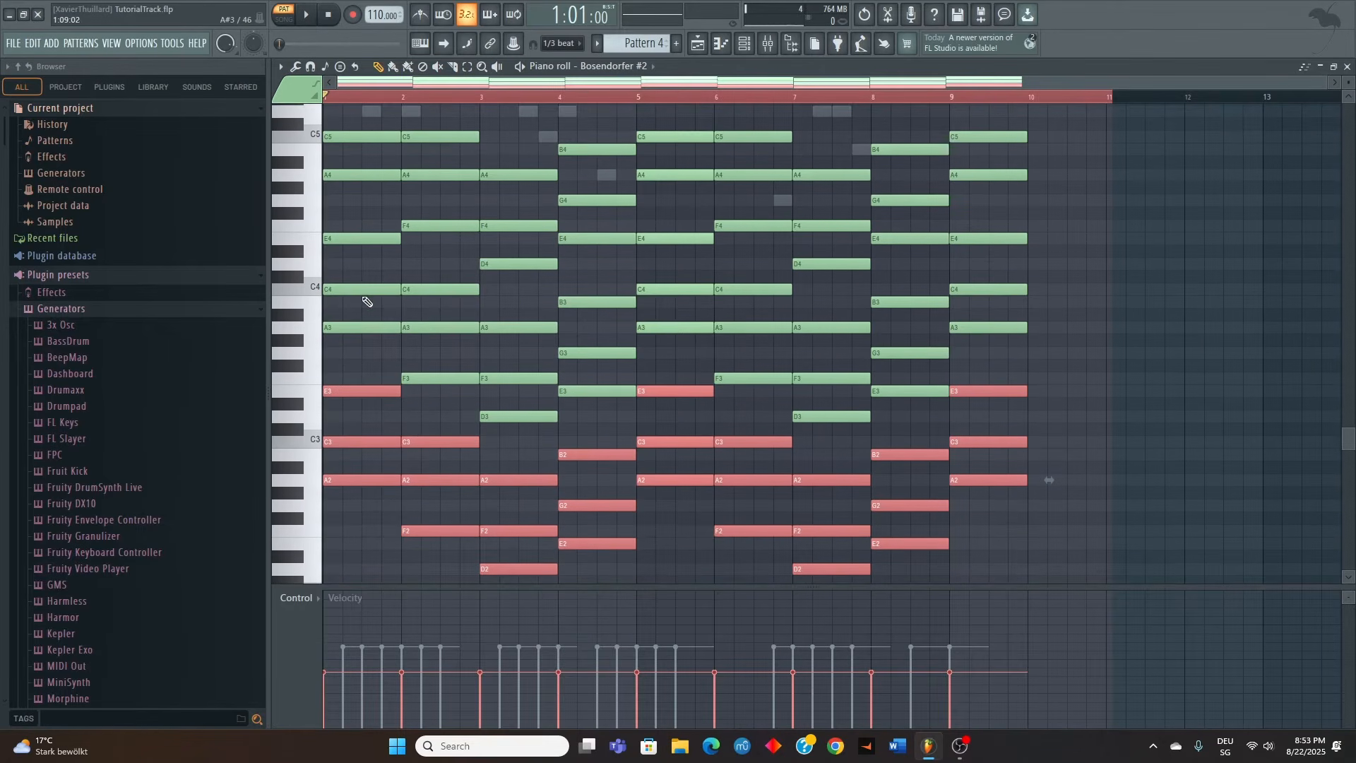
scroll(372, 314, "up", 1)
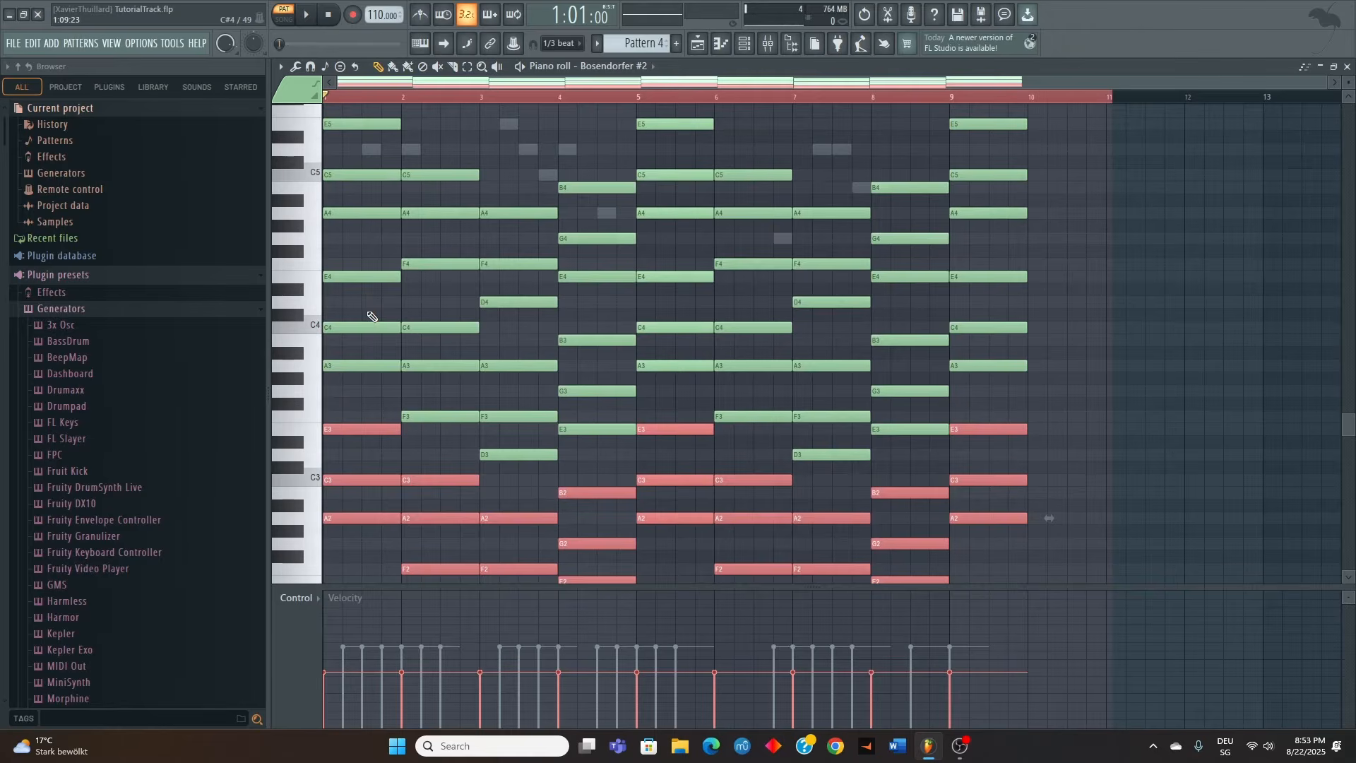
left_click(489, 134)
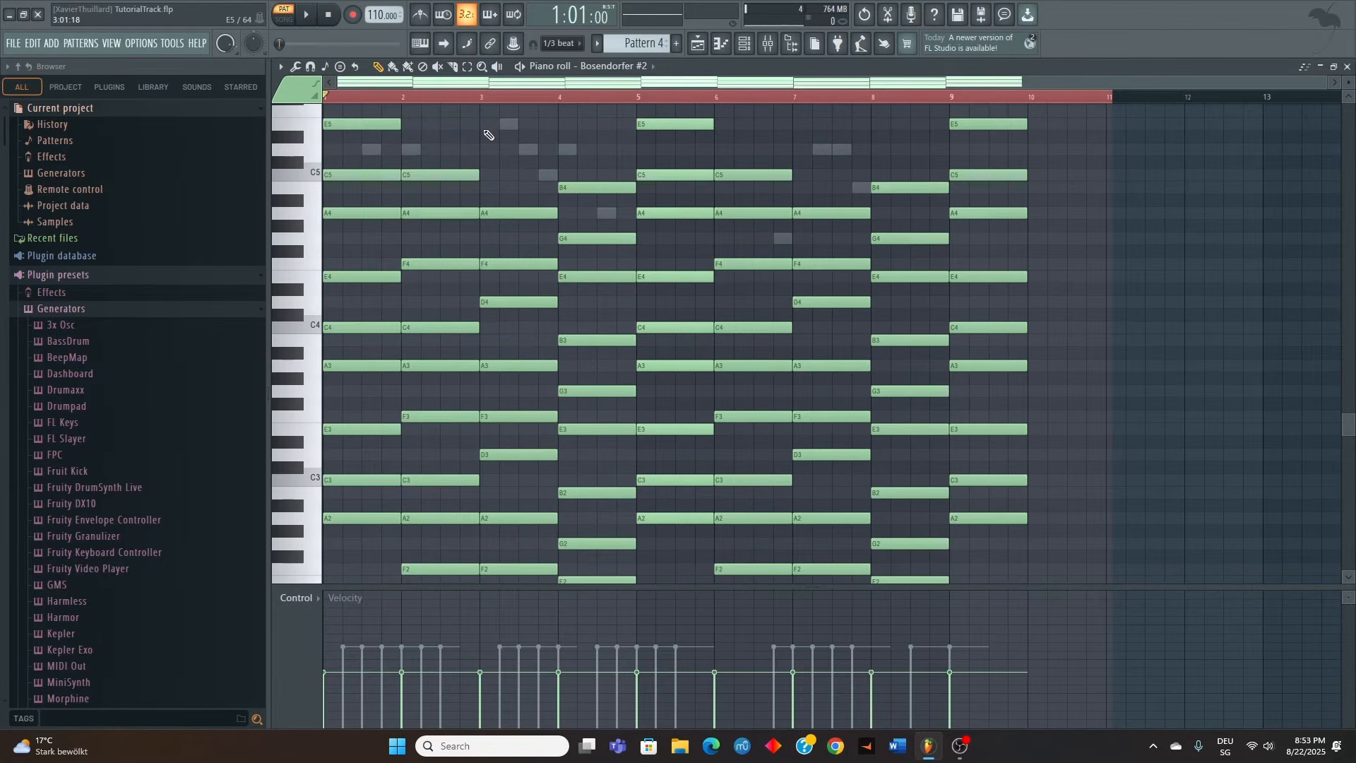
Set the song position to bar 7 in the playlist and show the BouncyBass channel of Pattern 4 in the piano roll
left_click(1347, 66)
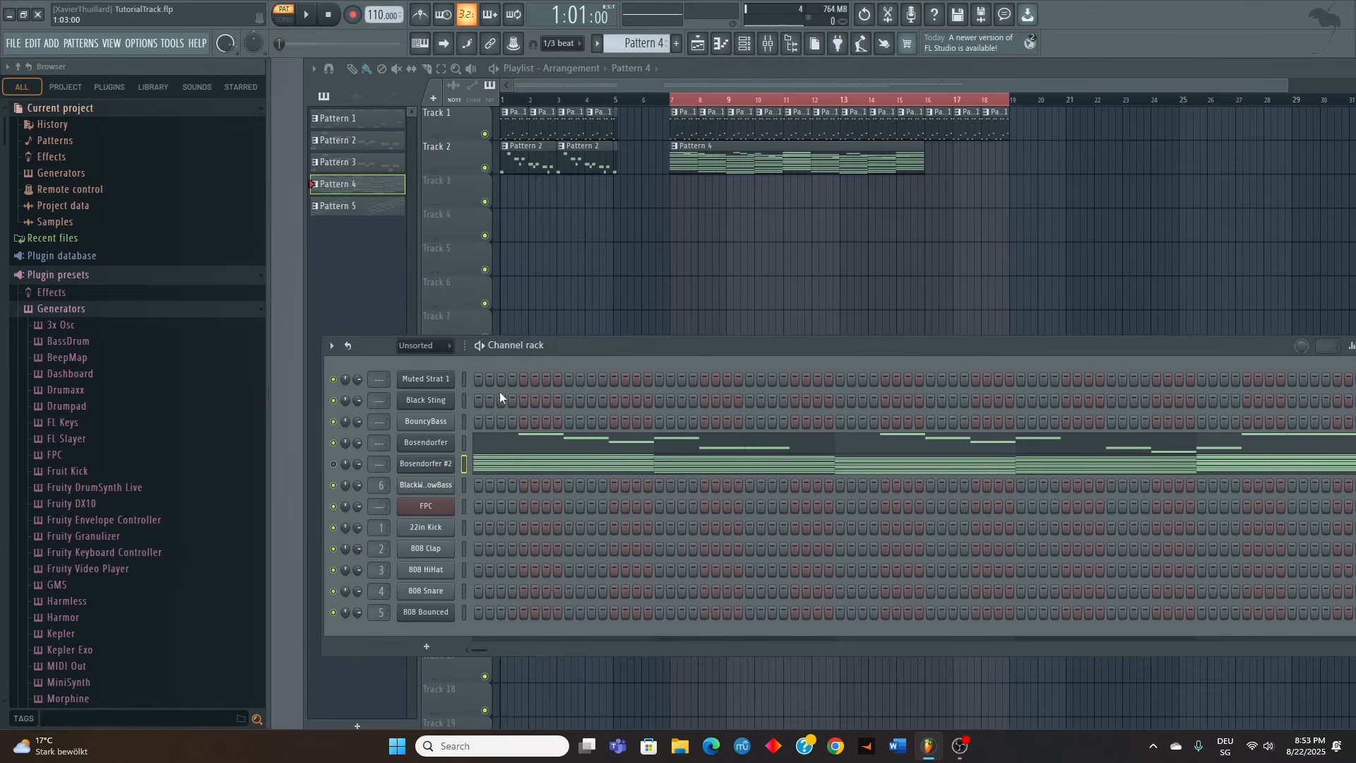
left_click(670, 101)
double_click(691, 151)
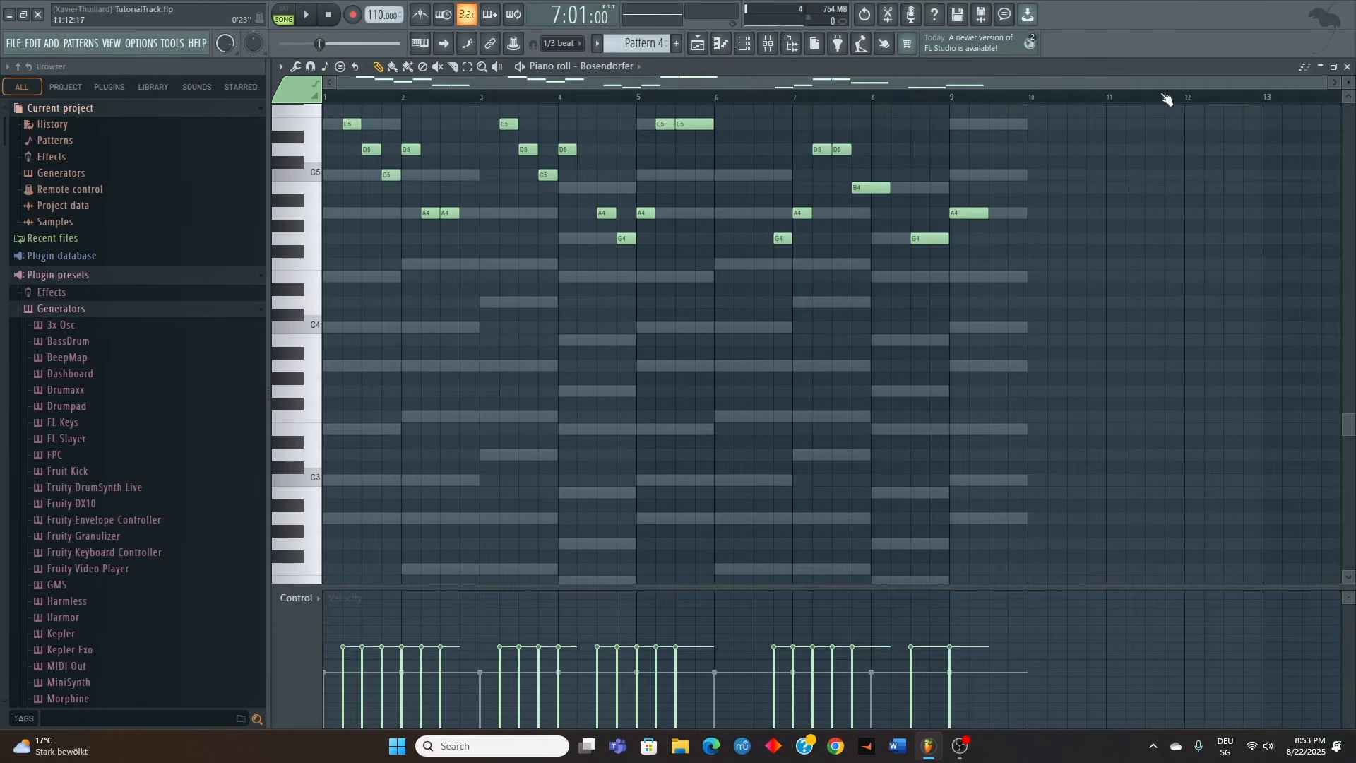
scroll(792, 233, "up", 2)
left_click(609, 66)
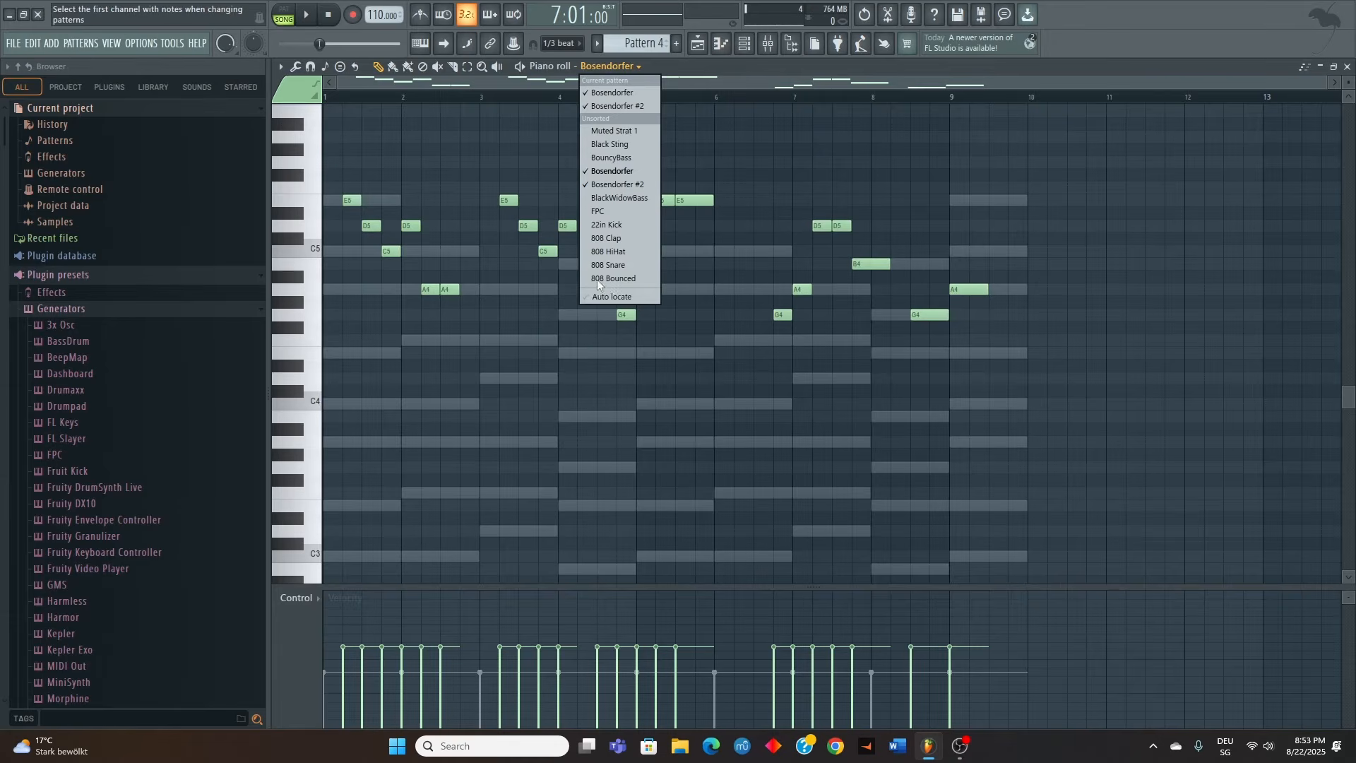
left_click(602, 157)
scroll(388, 390, "down", 3)
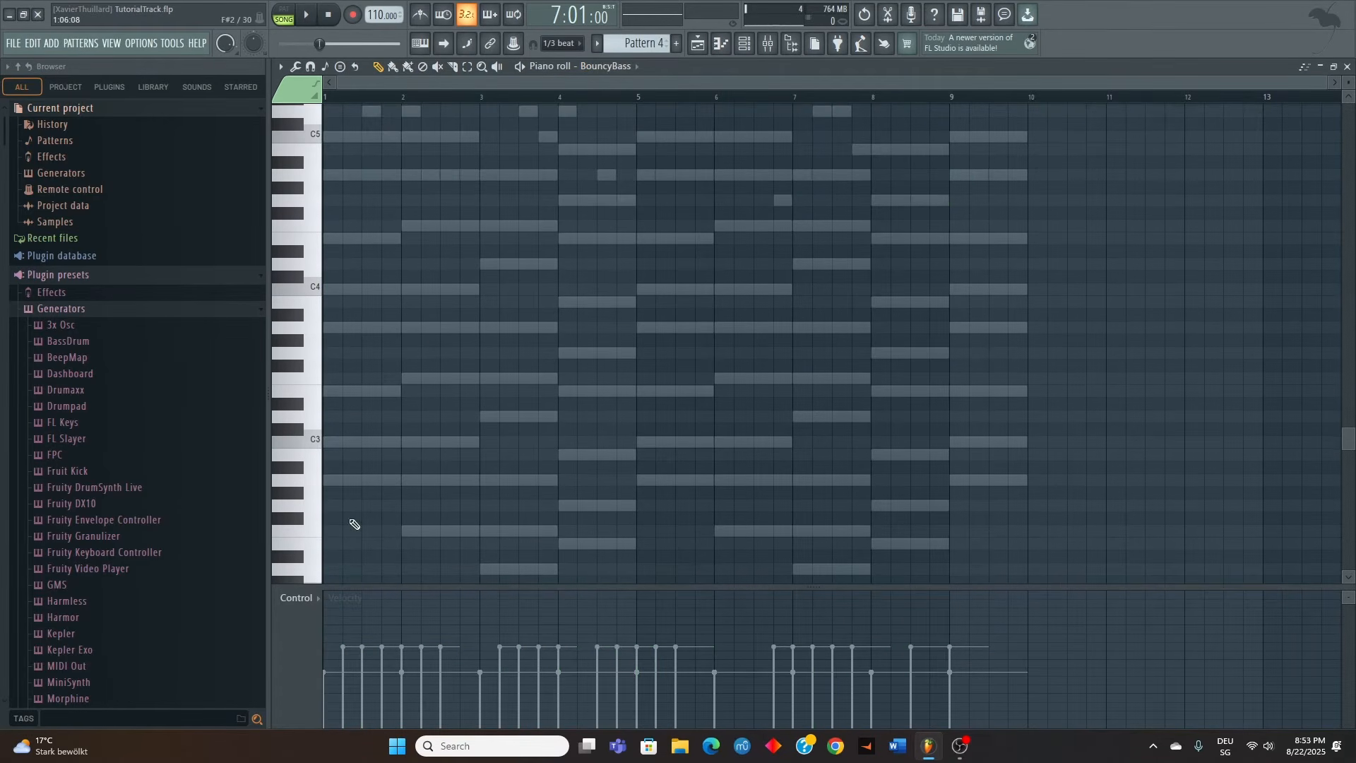
scroll(353, 447, "up", 1)
scroll(341, 460, "down", 1)
scroll(335, 356, "up", 1)
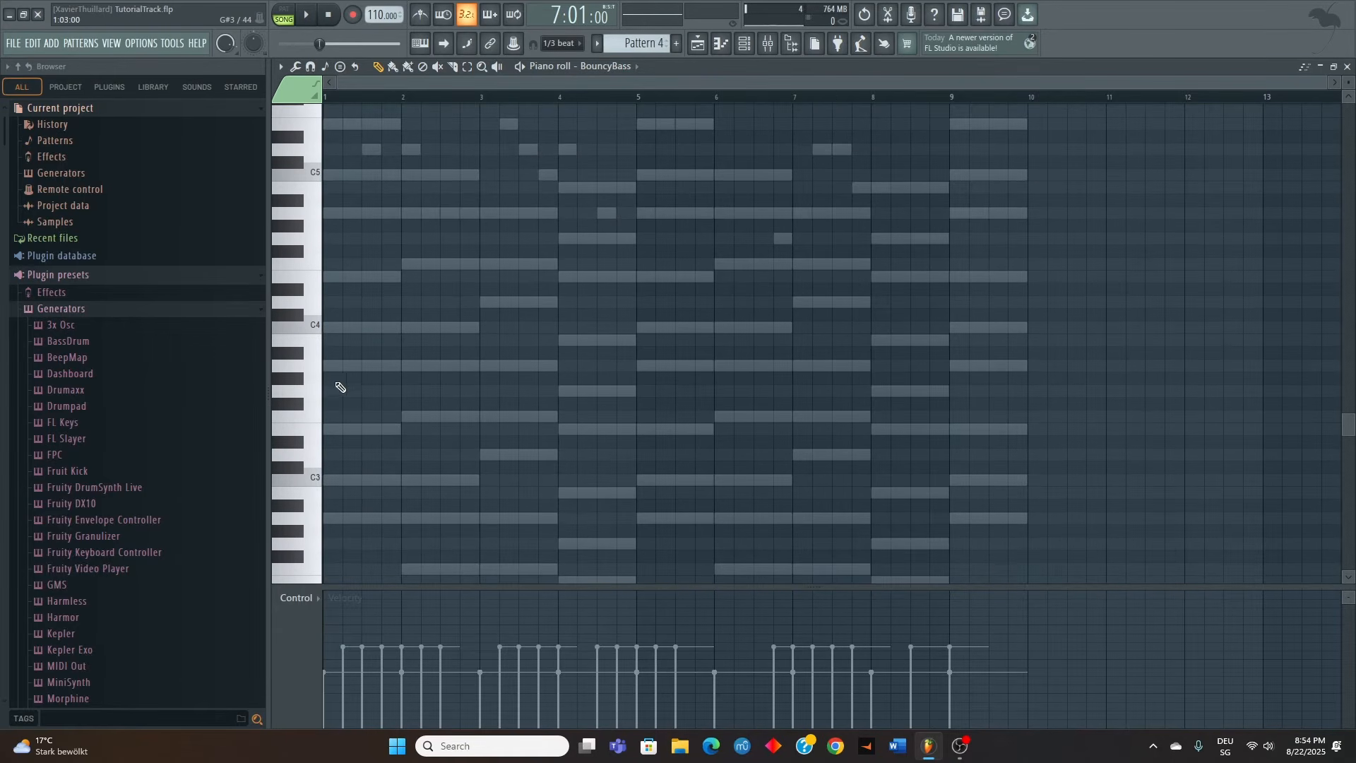
Place one-beat BouncyBass notes on beats 1 and 4 of bars 1 to 4, using A3, F3, D3 and E3 in turn
left_click(275, 367)
left_click_drag(399, 366, 346, 377)
key("space")
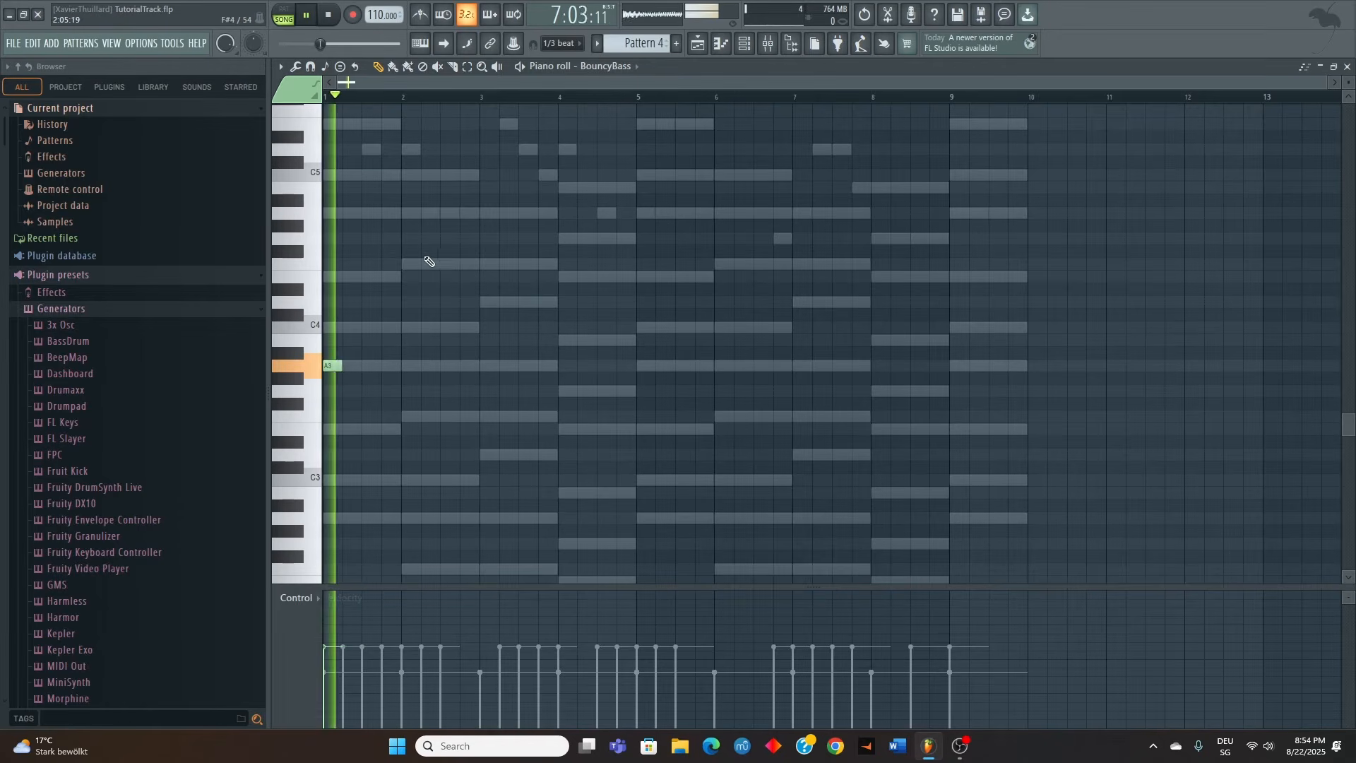
left_click(385, 367)
left_click(405, 417)
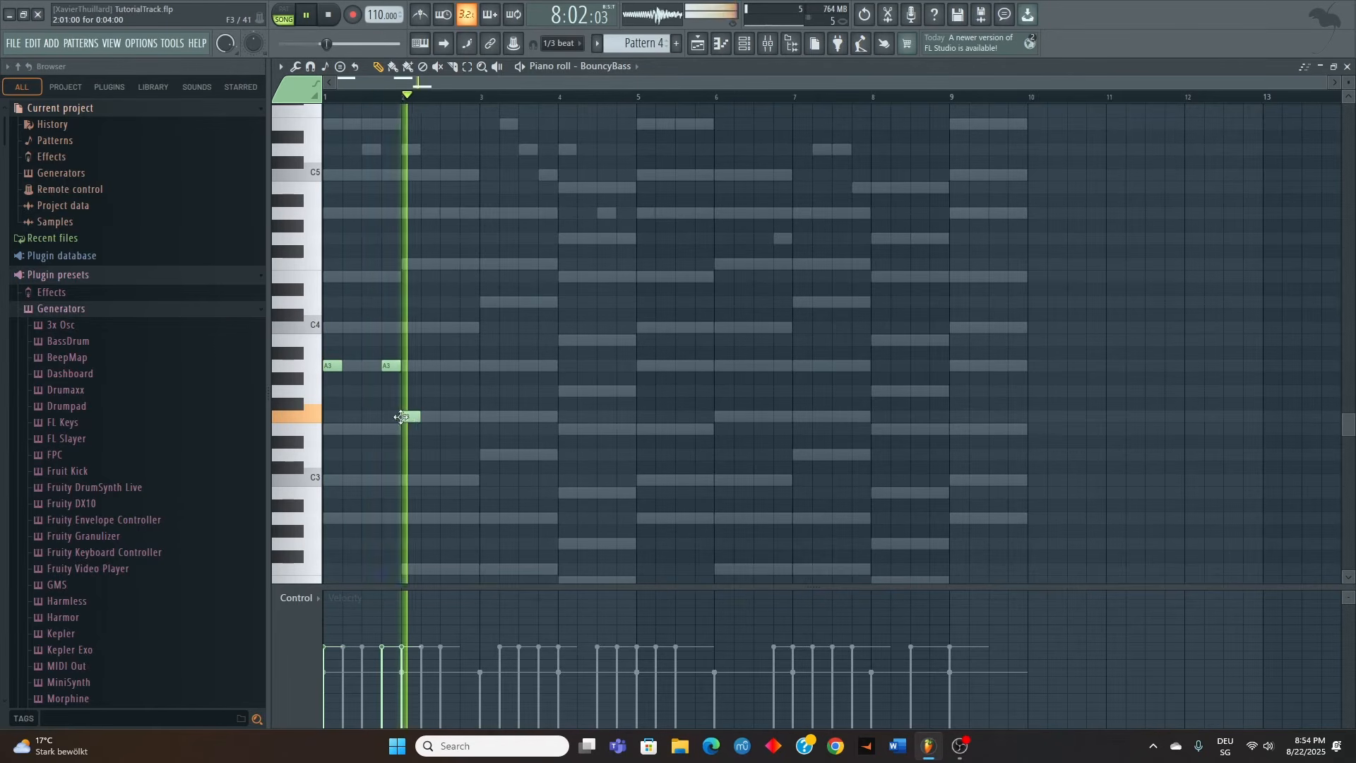
left_click(462, 416)
left_click(482, 454)
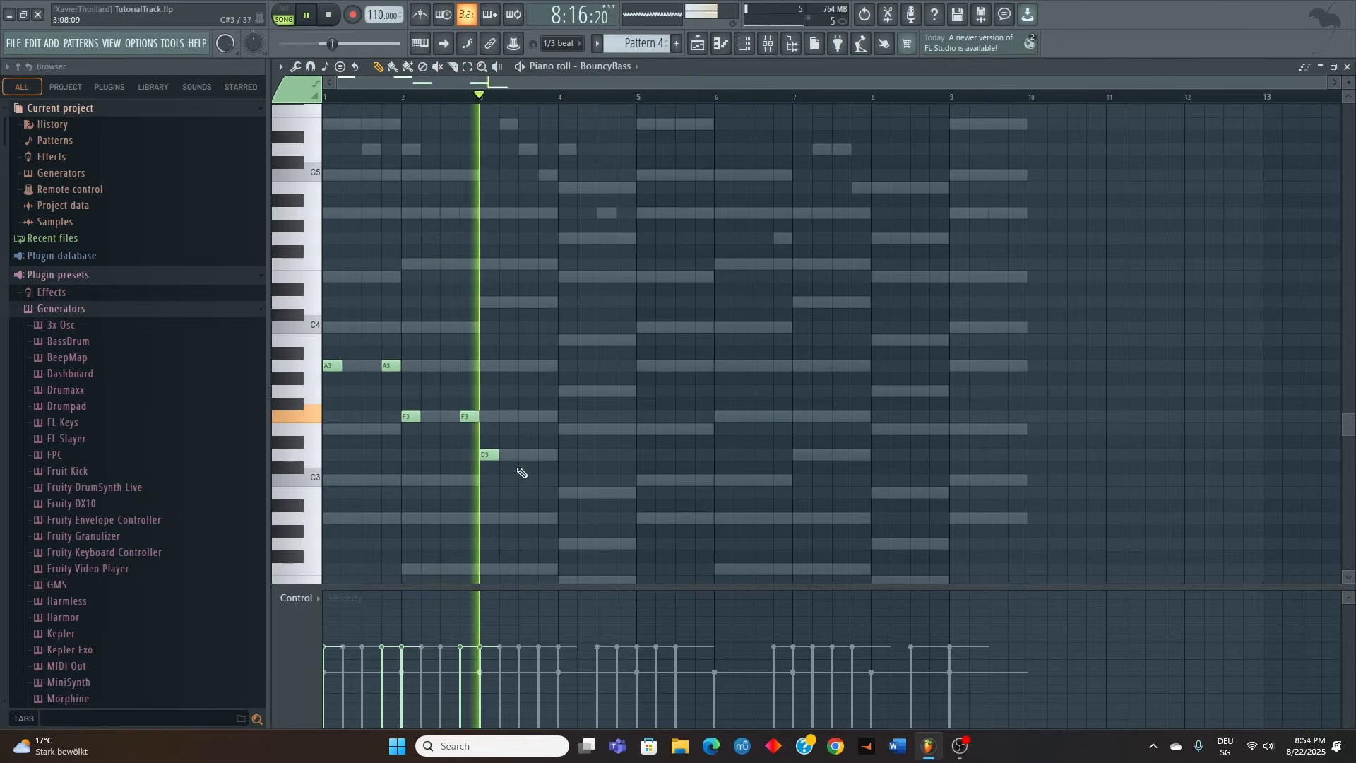
left_click(541, 455)
left_click(566, 430)
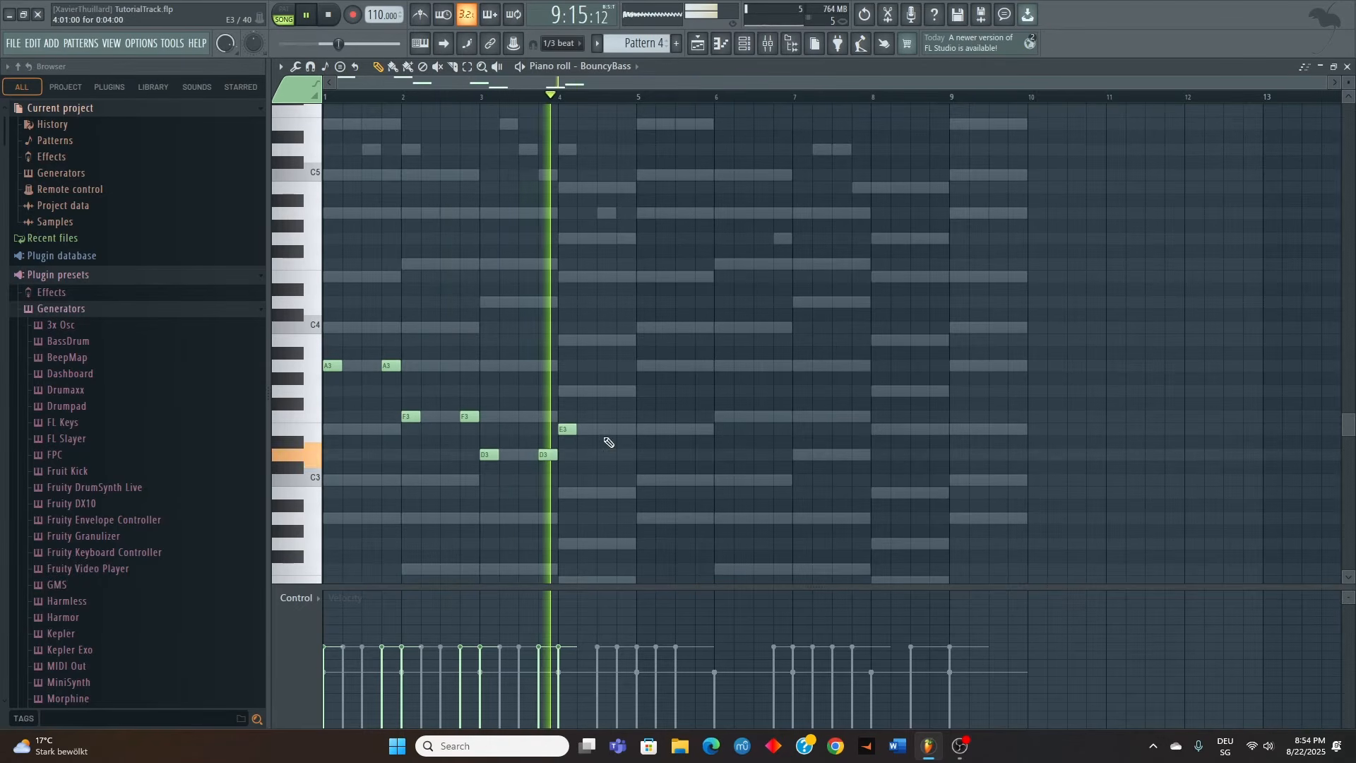
left_click(621, 429)
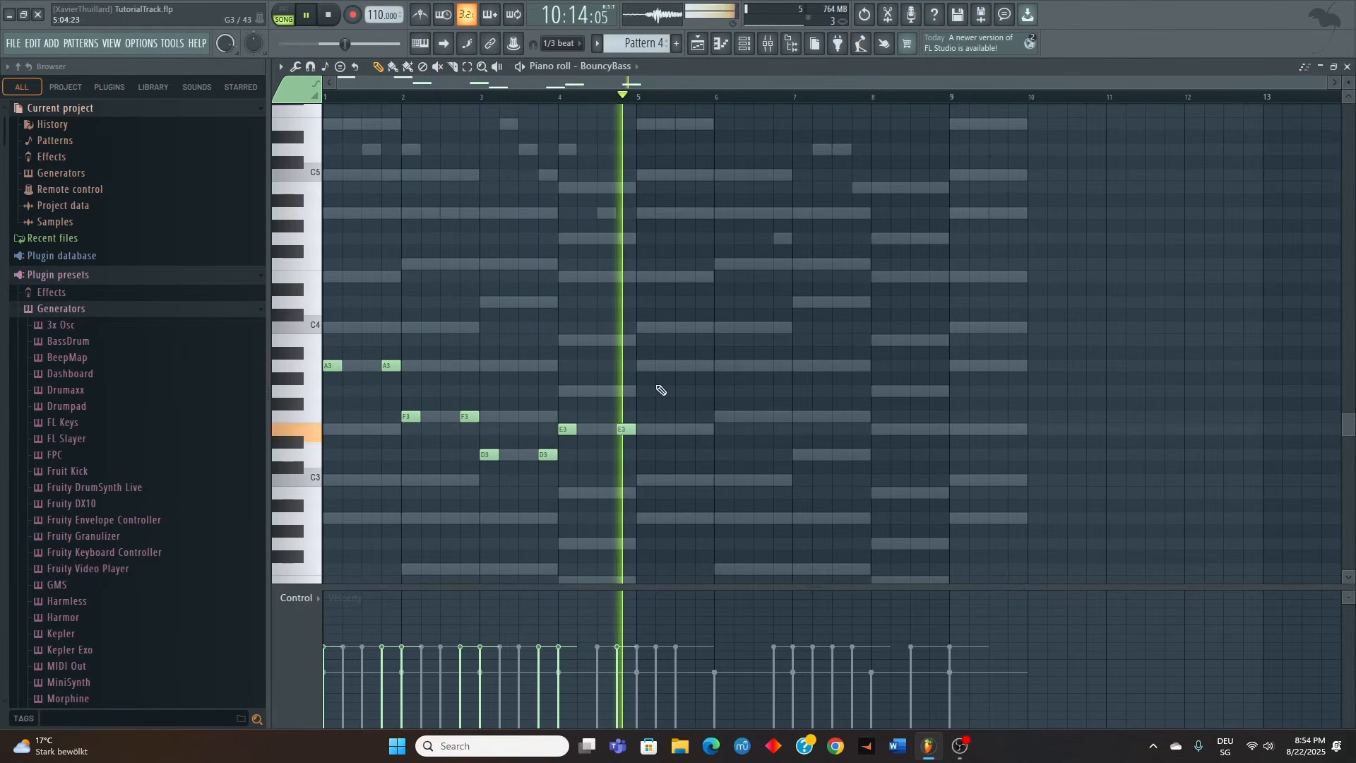
Try higher BouncyBass notes on beats 1 and 4 of bars 5 to 8, using C4, F4, D4 and G4 in turn
left_click(642, 365)
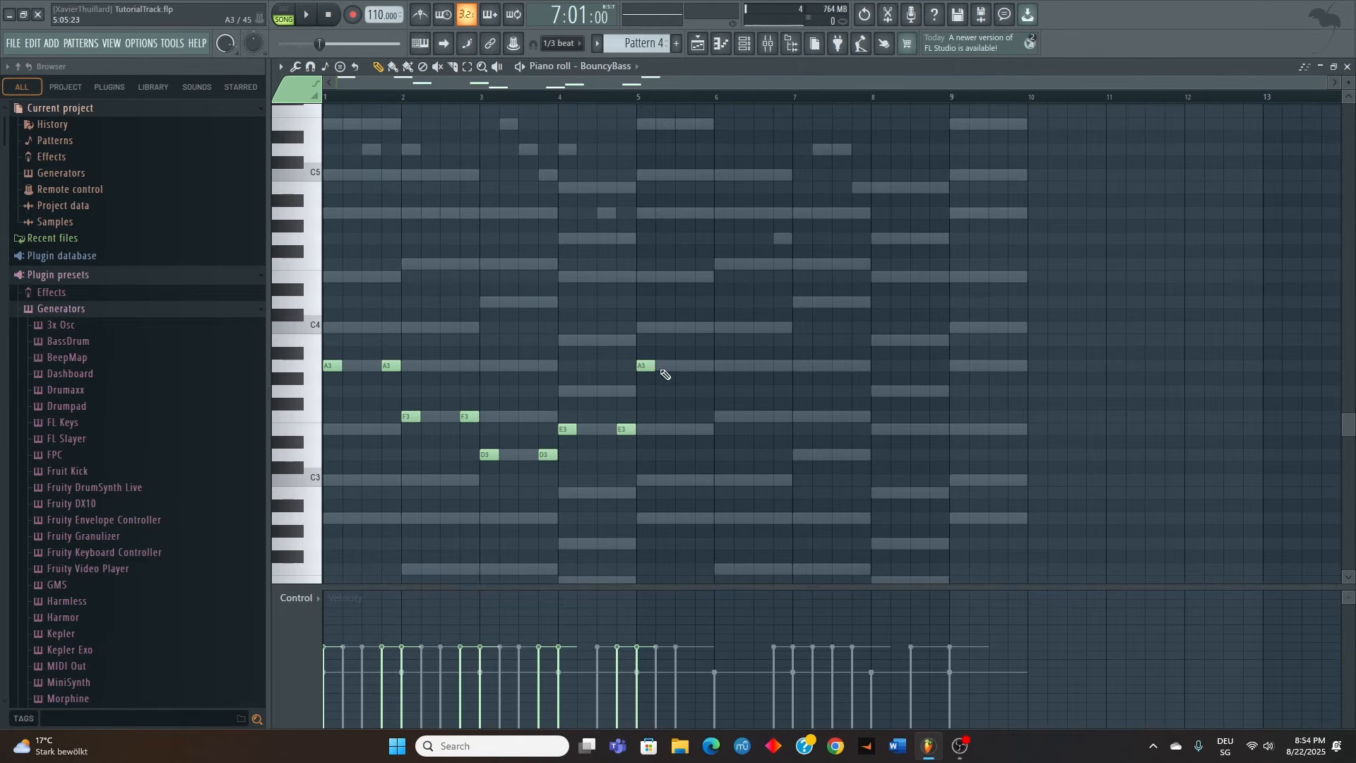
left_click_drag(650, 363, 648, 325)
left_click(700, 328)
left_click(723, 264)
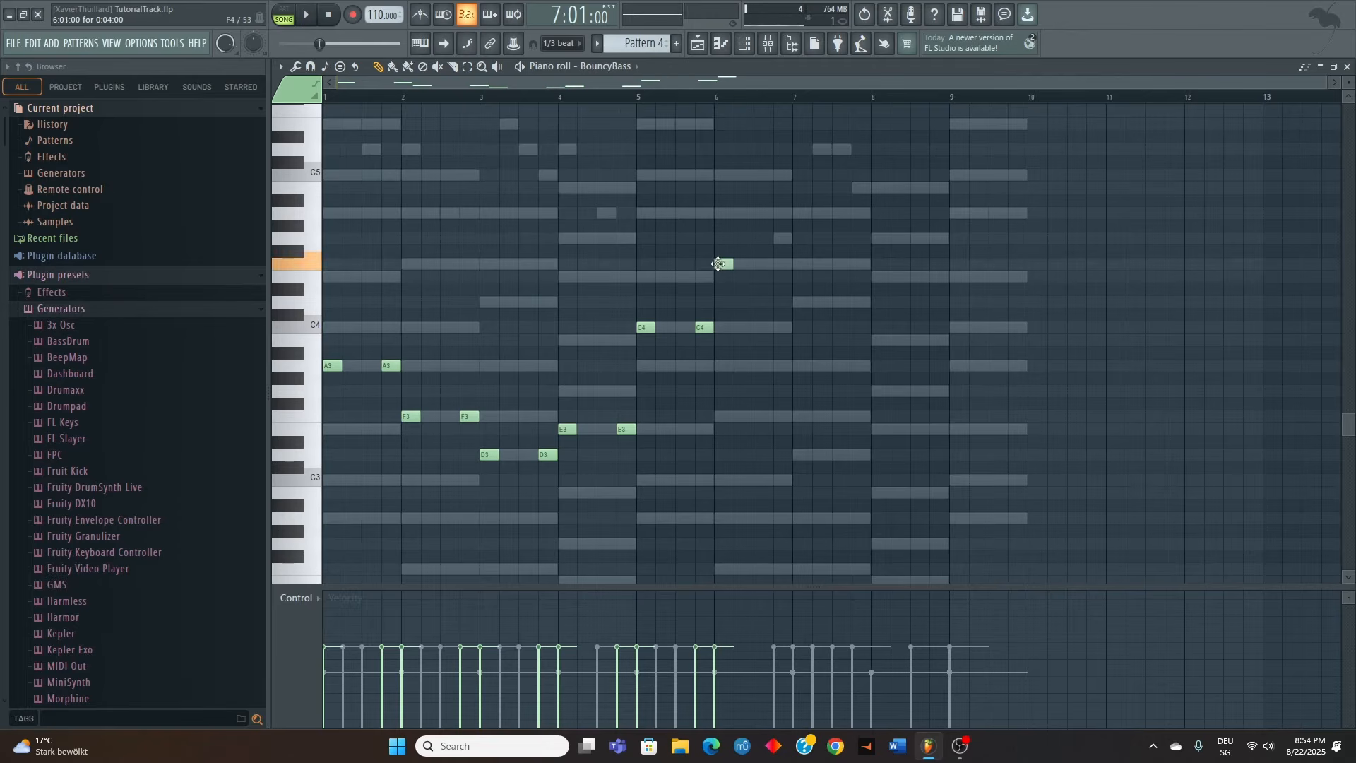
left_click(785, 265)
left_click_drag(781, 270, 798, 302)
left_click(780, 266)
left_click(858, 303)
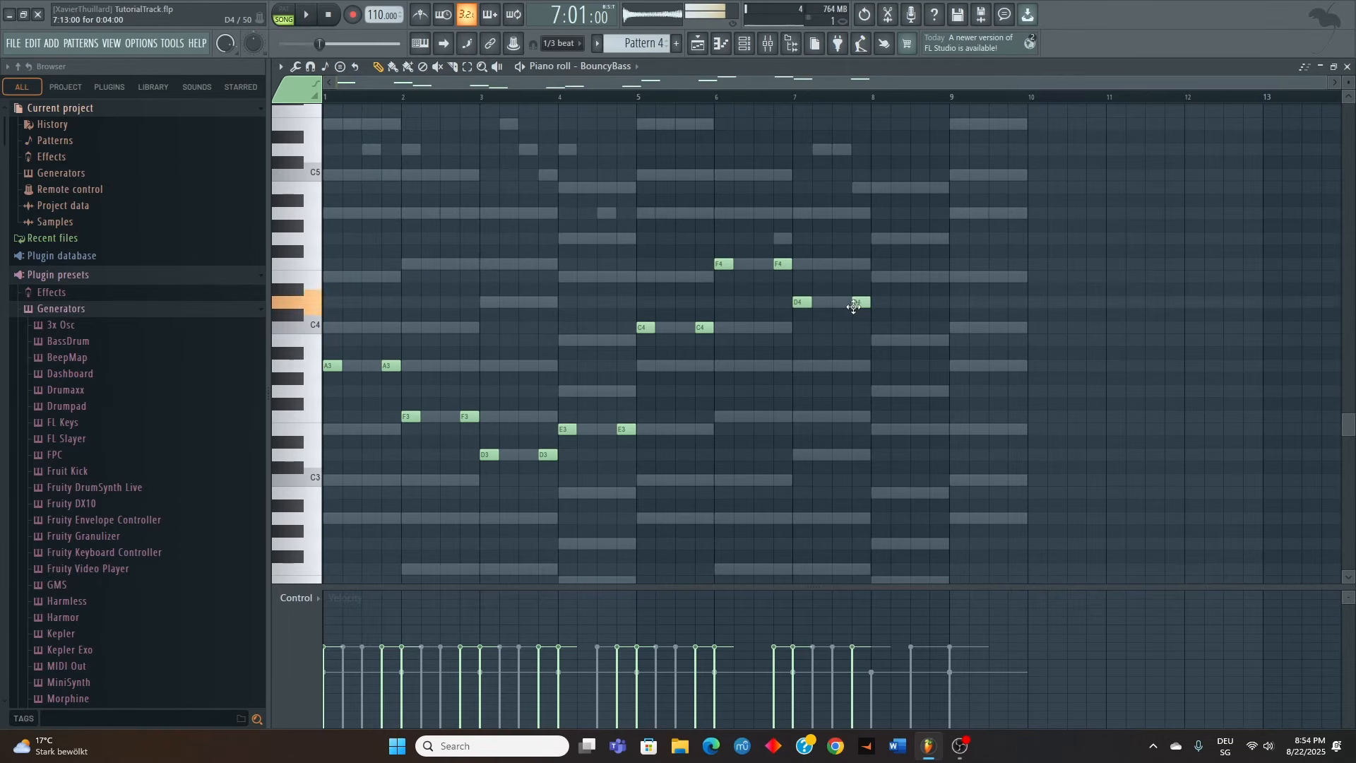
left_click(877, 240)
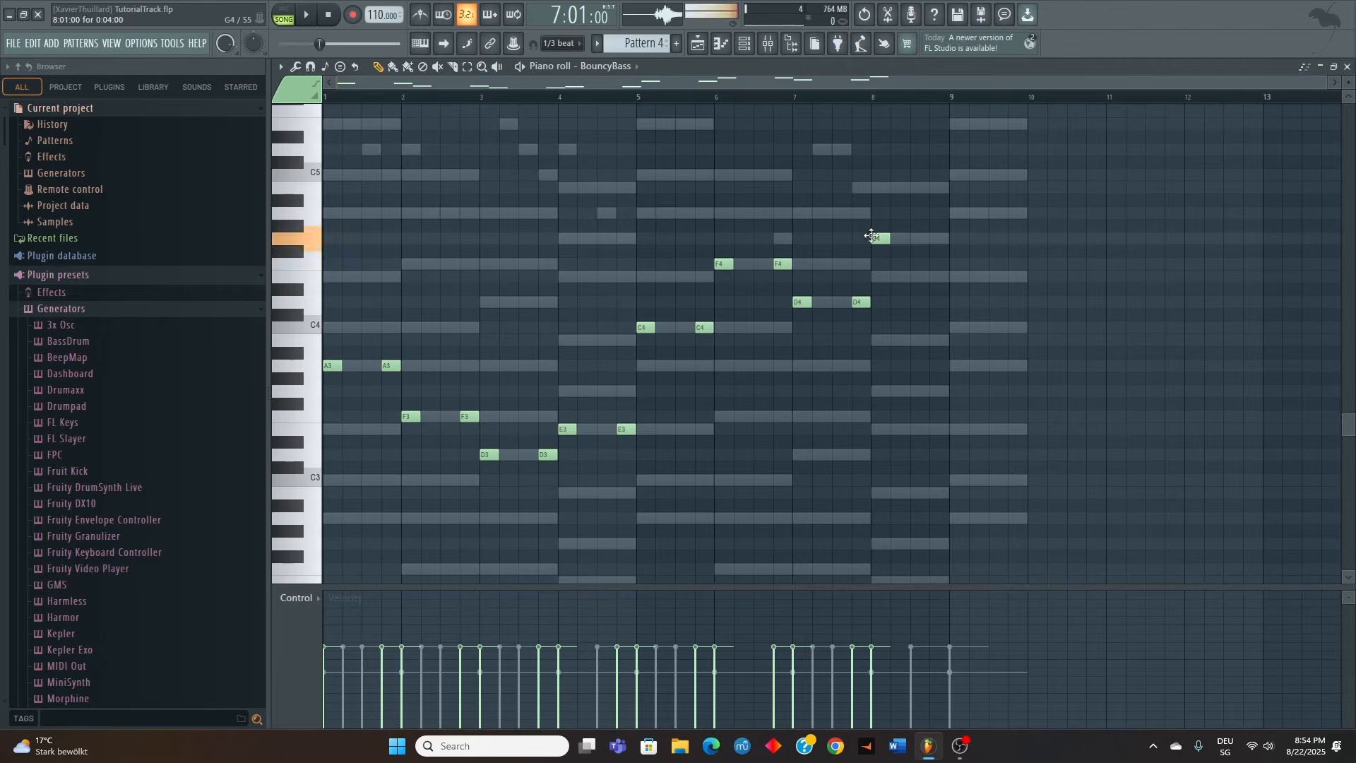
left_click(933, 239)
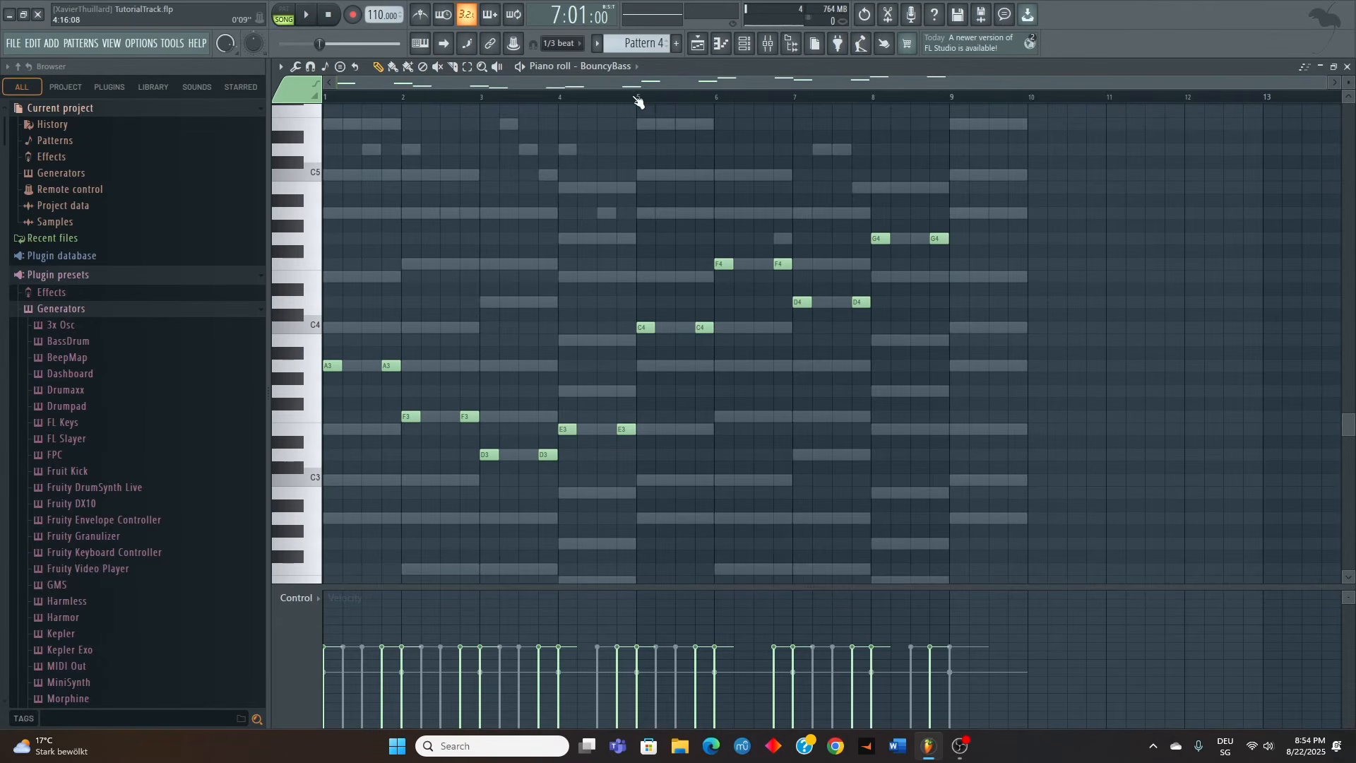
Play the bass line from bar 5, add an E4 at the start of bar 9, and play the ending
left_click(633, 99)
key("space")
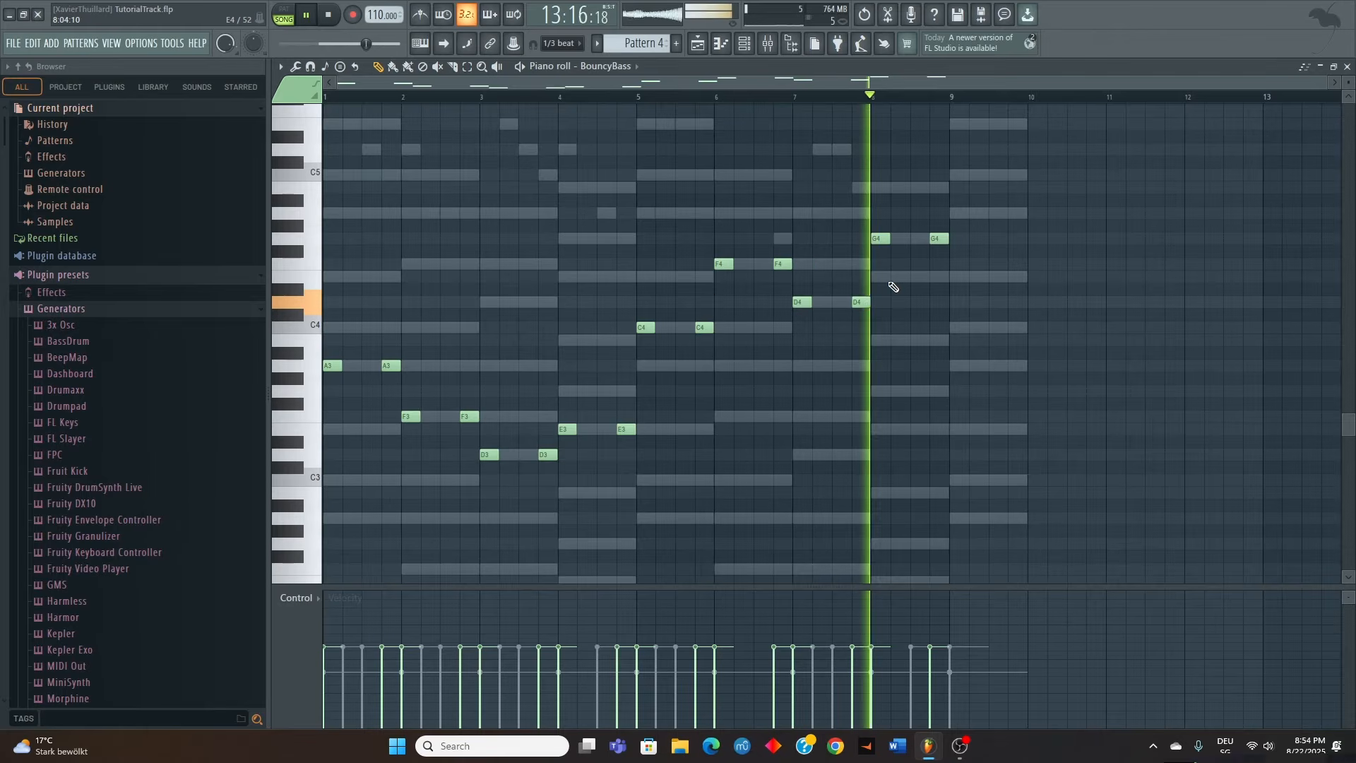
left_click(957, 276)
left_click(952, 95)
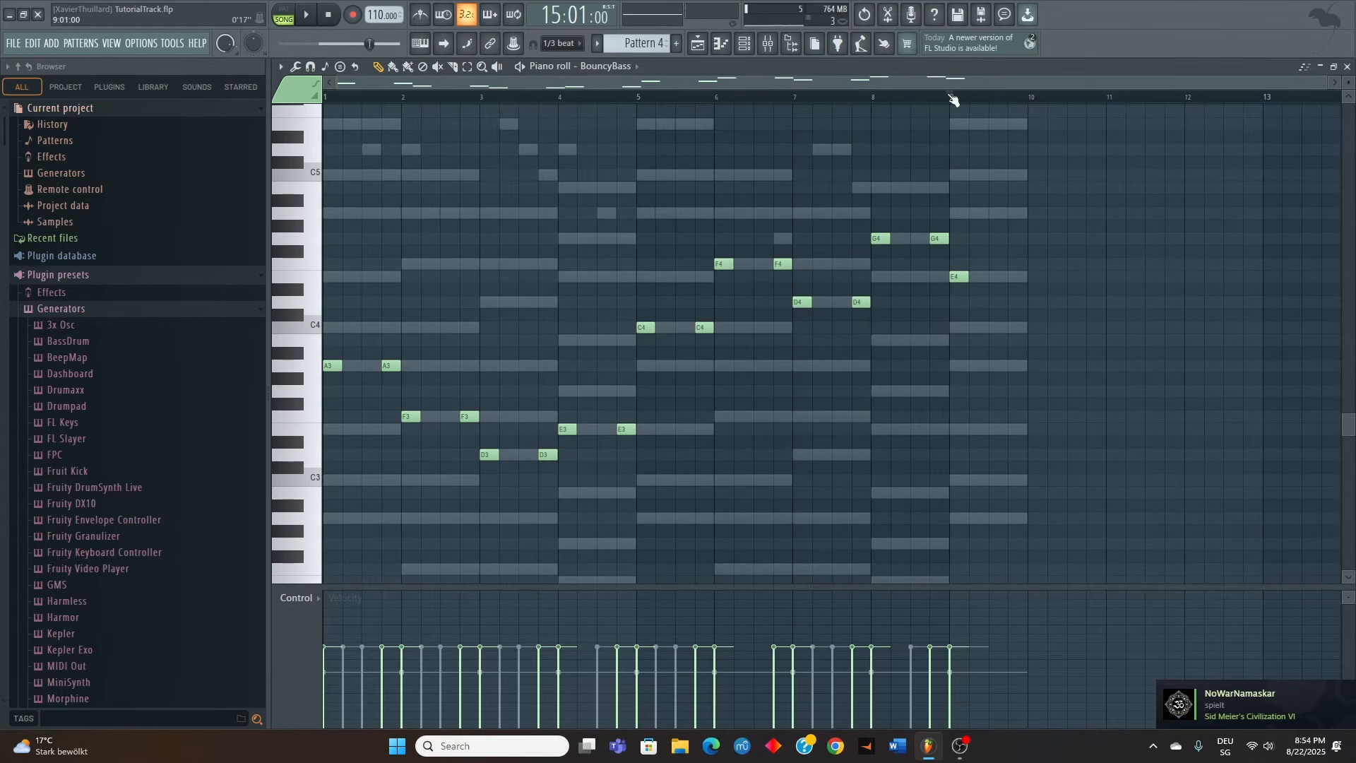
key("space")
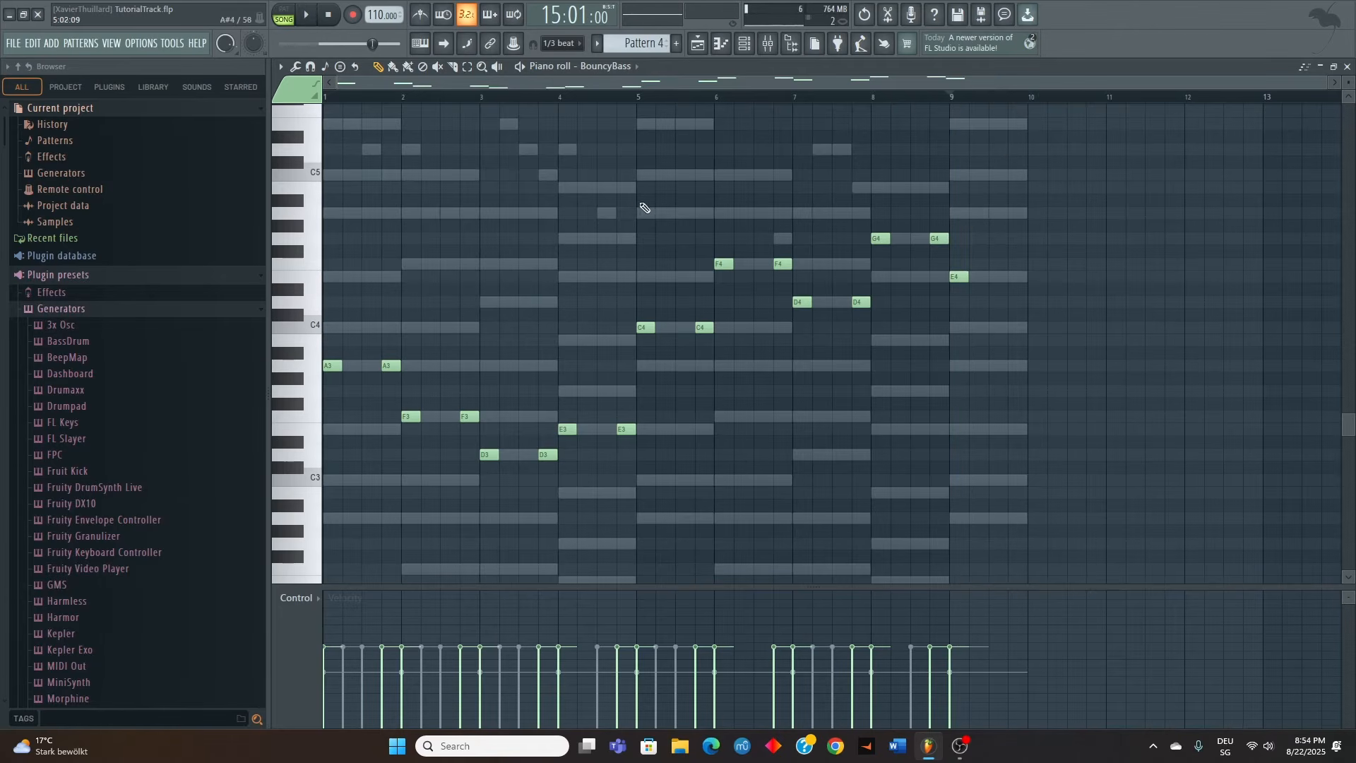
Replace the BouncyBass notes in bars 5 to 9 with a copy of the notes from bars 1 to 4
left_click_drag(610, 168, 1045, 343)
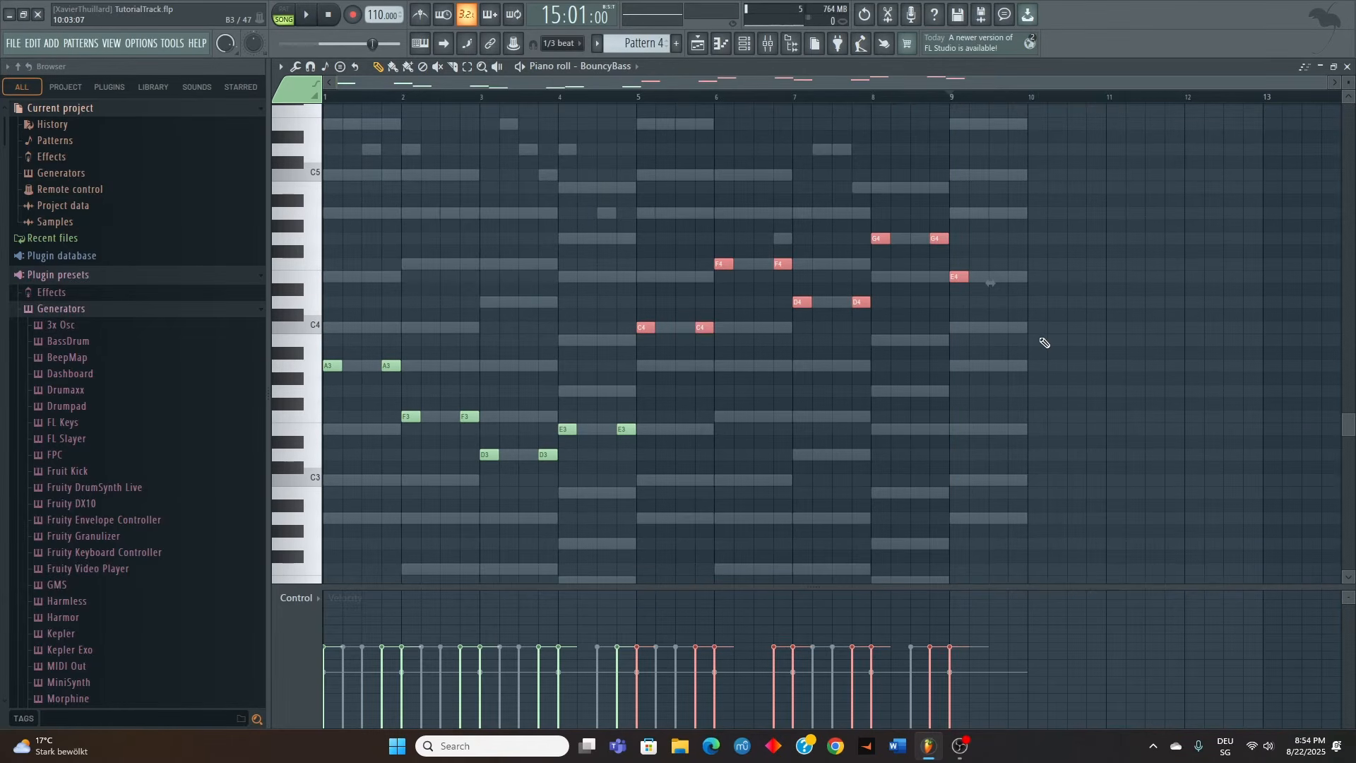
key("Delete")
left_click_drag(743, 513, 323, 195)
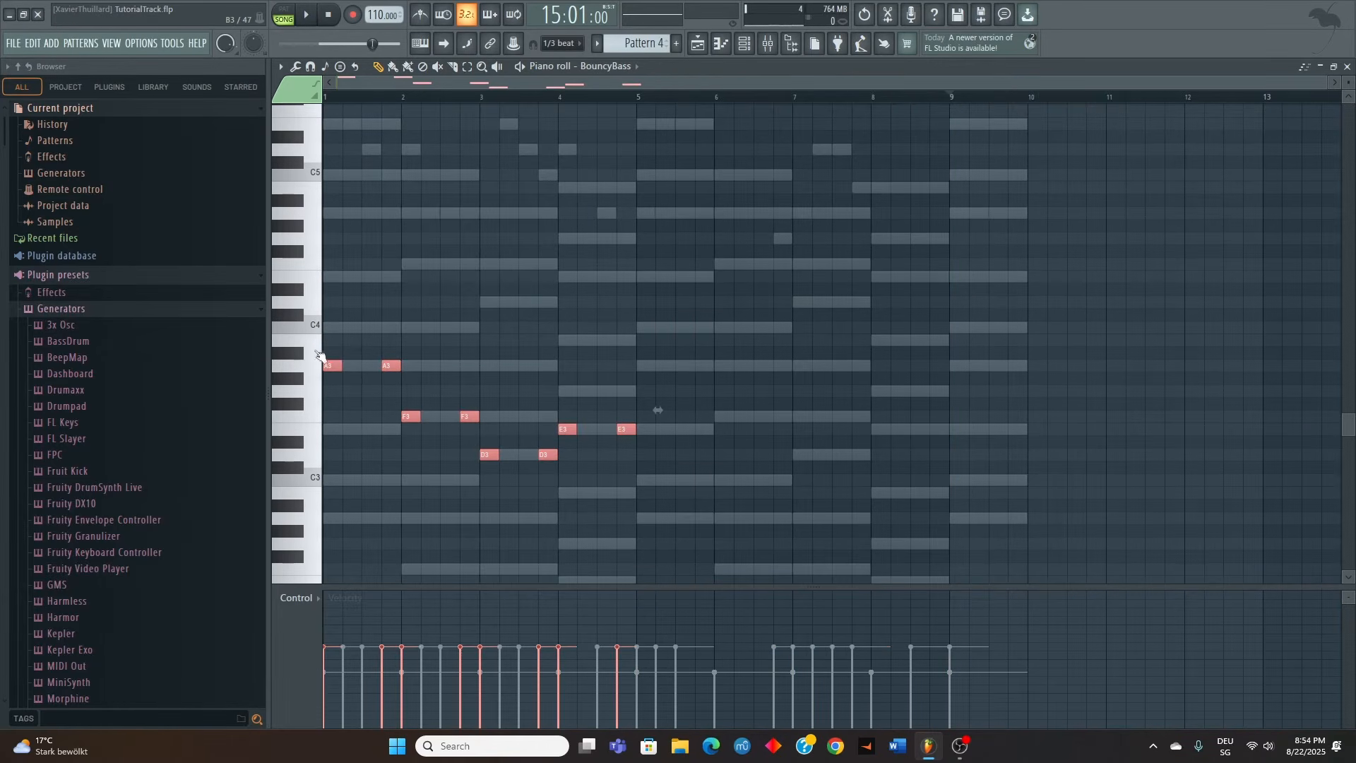
key("ctrl+b")
left_click_drag(727, 377, 642, 379)
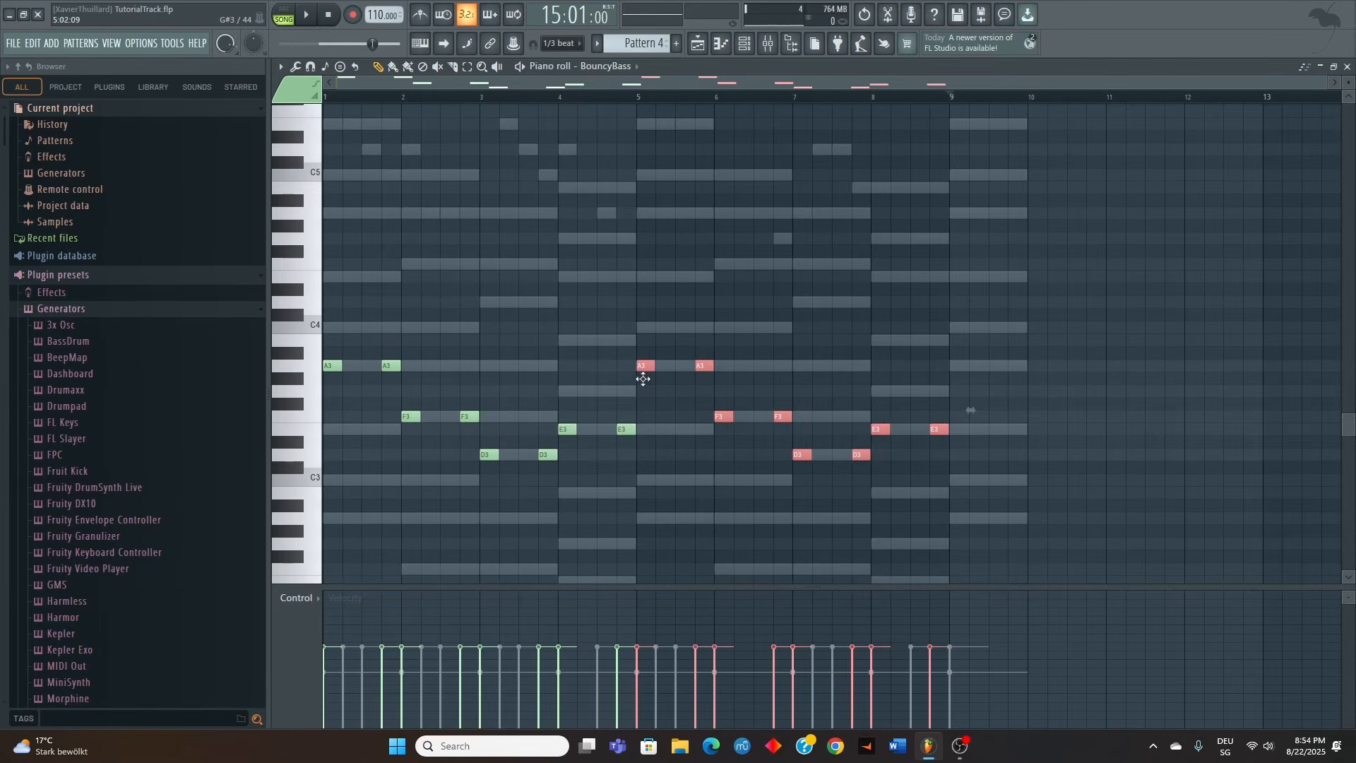
left_click(639, 317)
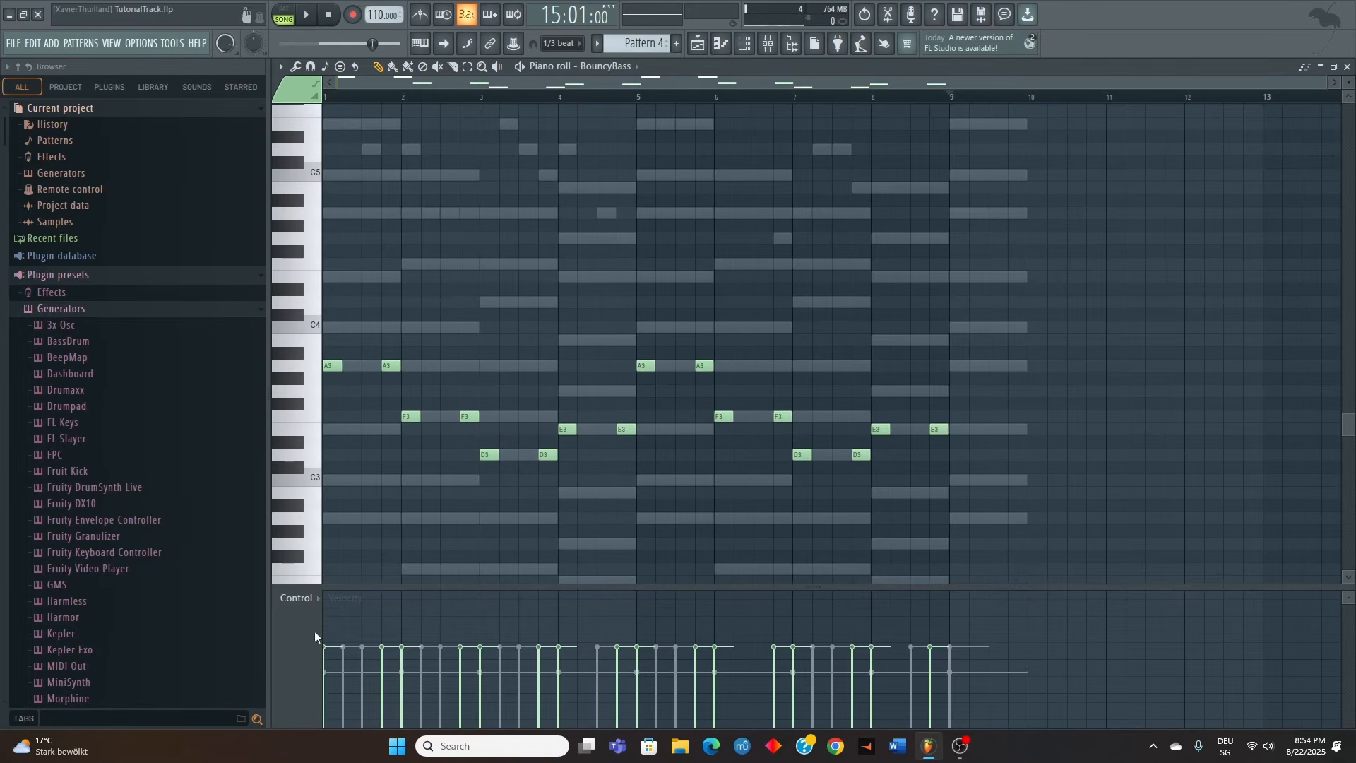
Lower the velocities of the BouncyBass notes from beat 4 of bar 1 to the start of bar 4, each to a different level
left_click(385, 676)
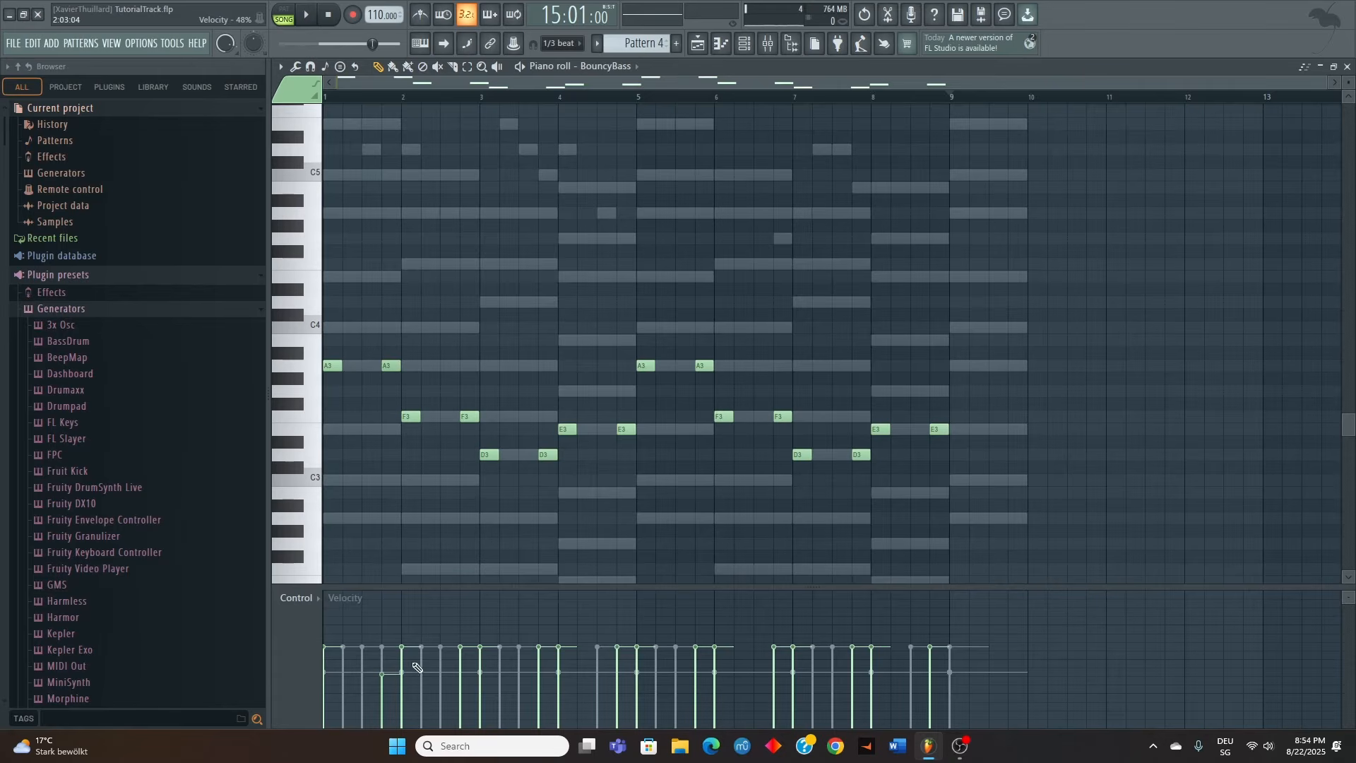
left_click_drag(380, 681, 405, 673)
left_click(398, 690)
left_click(460, 686)
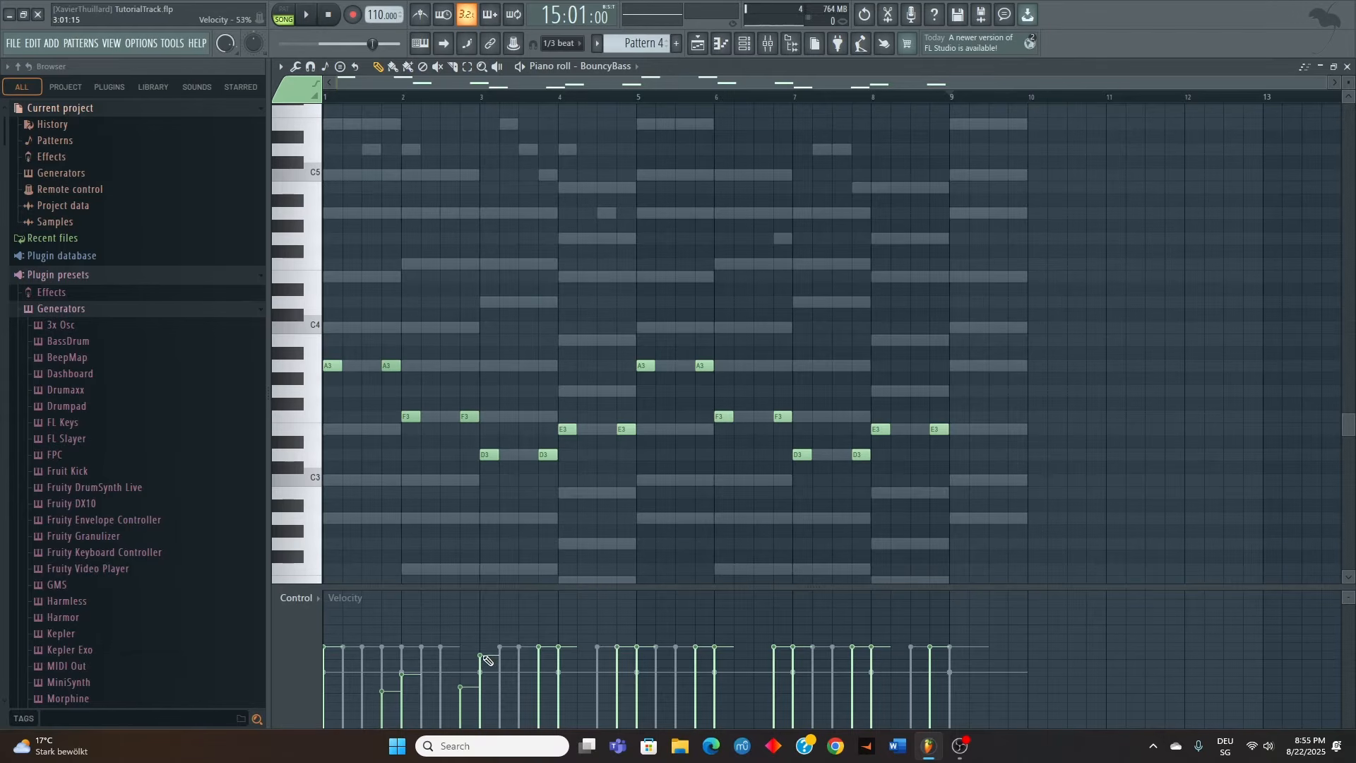
left_click(540, 684)
left_click(559, 670)
left_click(559, 690)
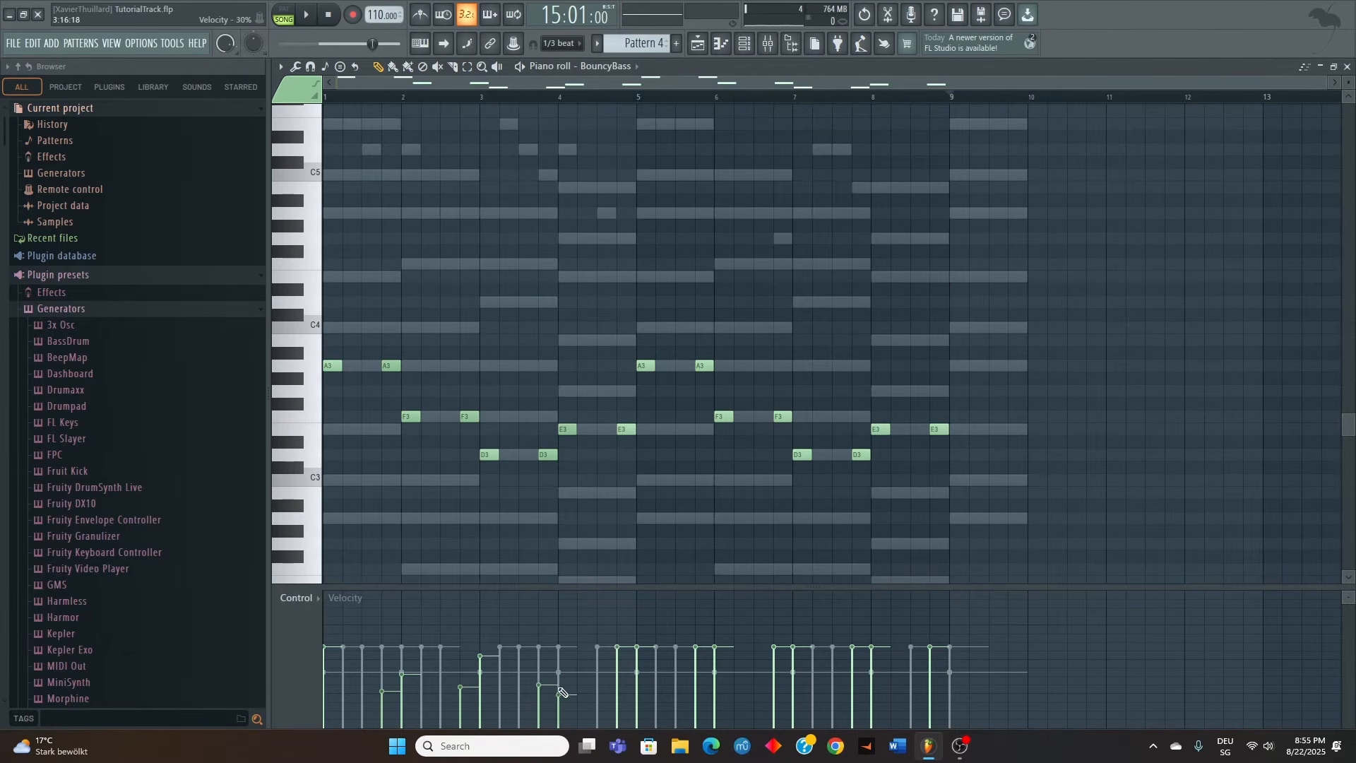
left_click(539, 692)
left_click(559, 682)
Replace the BouncyBass notes in bars 5 to 8 with a duplicate of bars 1 to 4, including their varied velocities
left_click_drag(639, 353, 1035, 469)
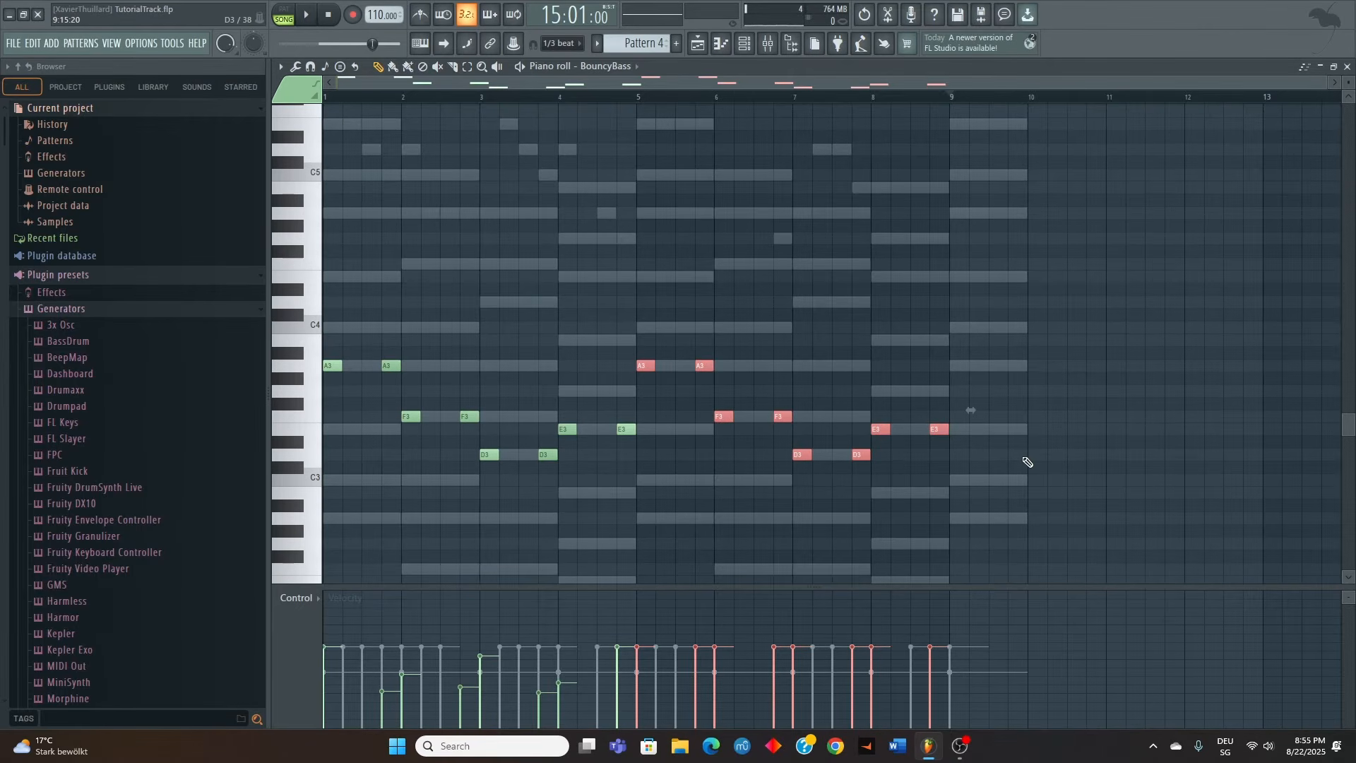
key("Delete")
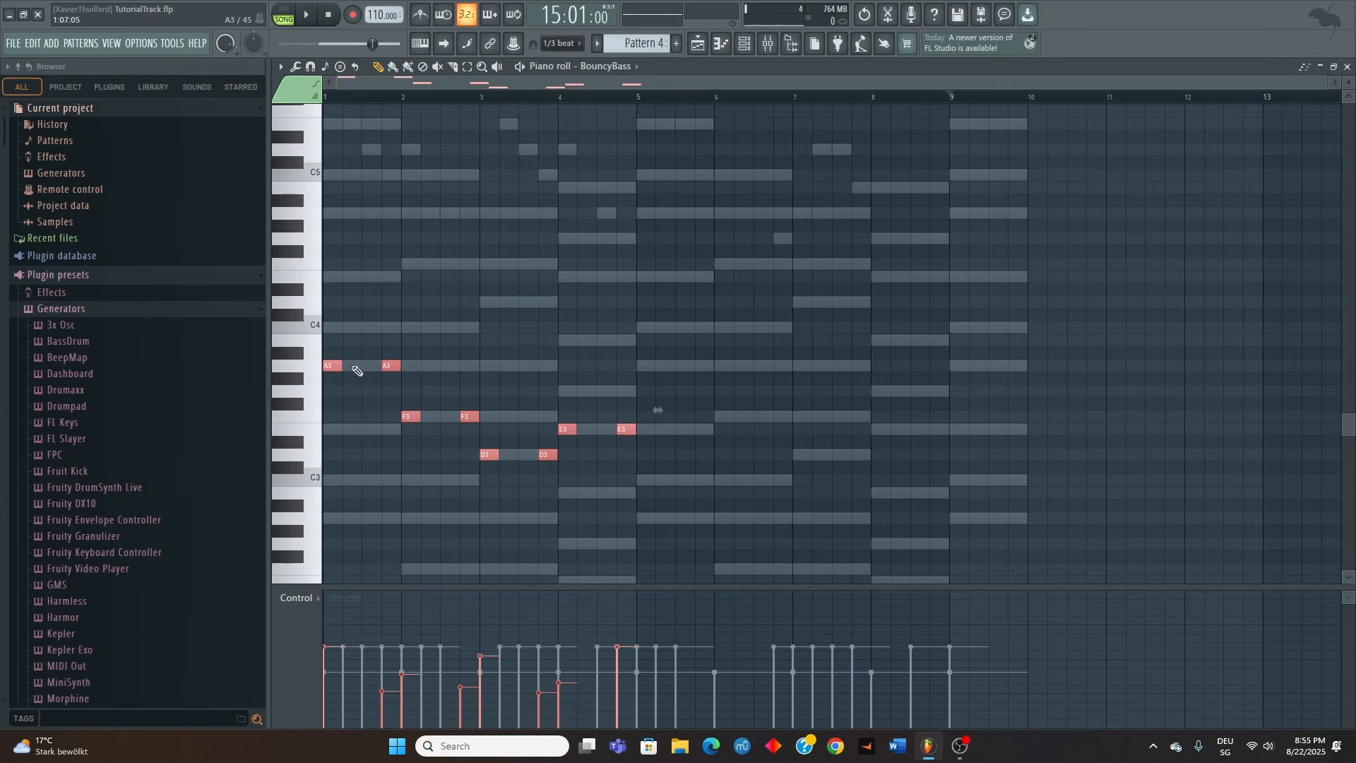
key("ctrl+b")
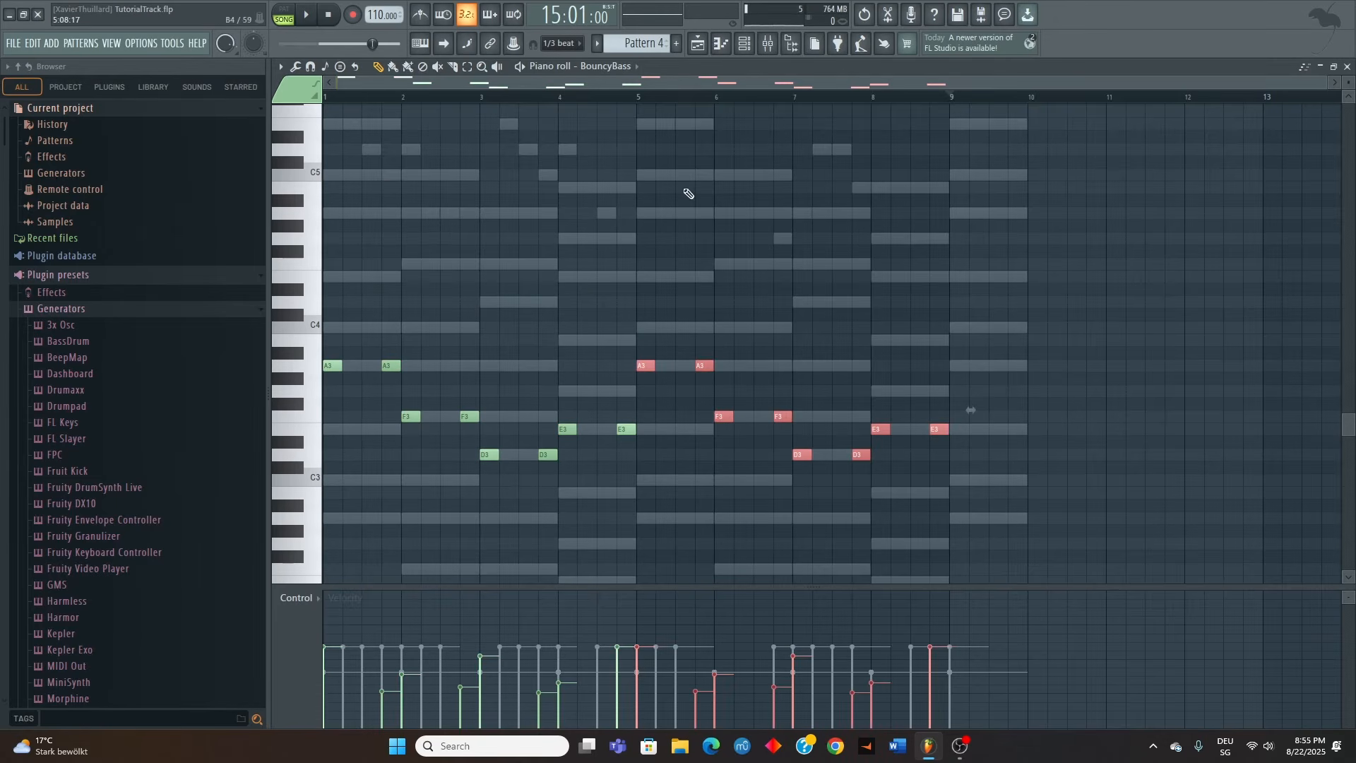
In the Black Sting channel of Pattern 4, place short consecutive notes from the start of bar 1: D#4, E4, A4, G#4, A4, C5 and E5
left_click(606, 66)
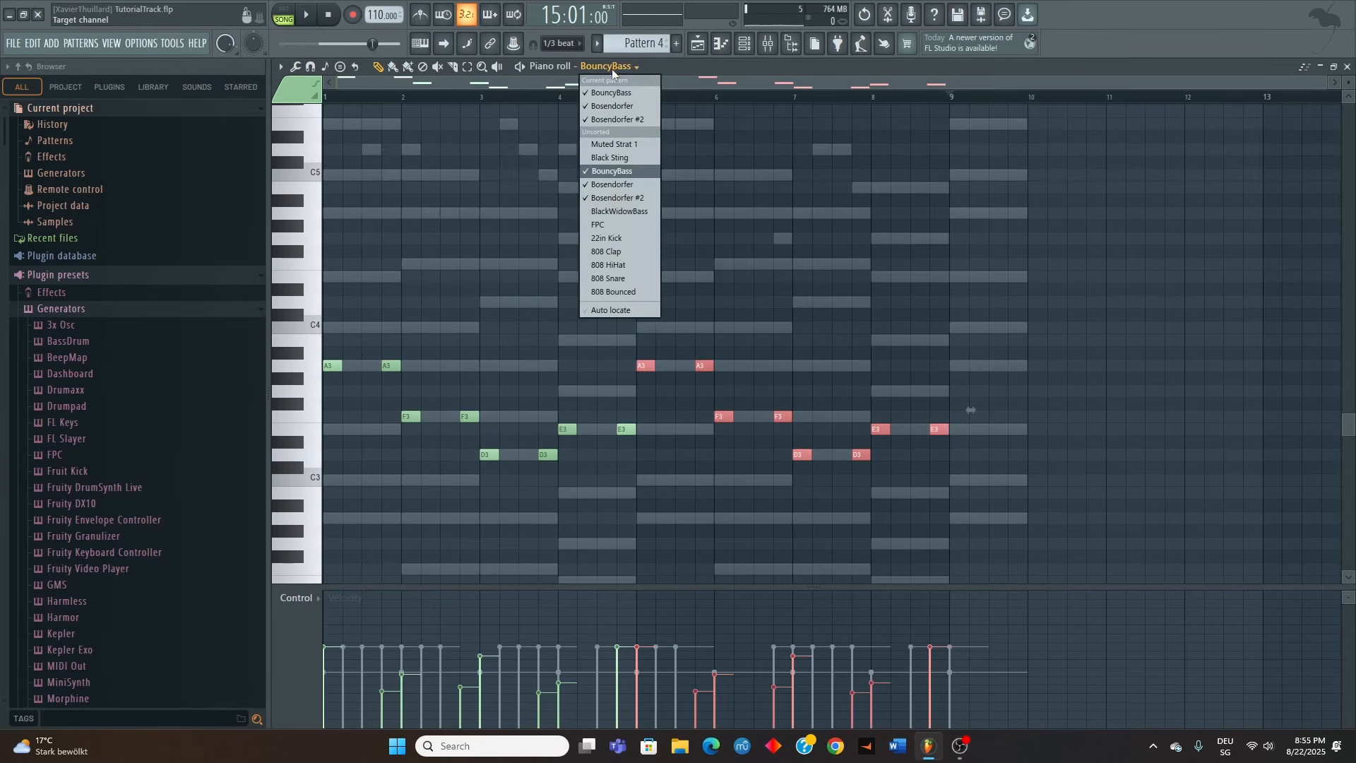
left_click(616, 158)
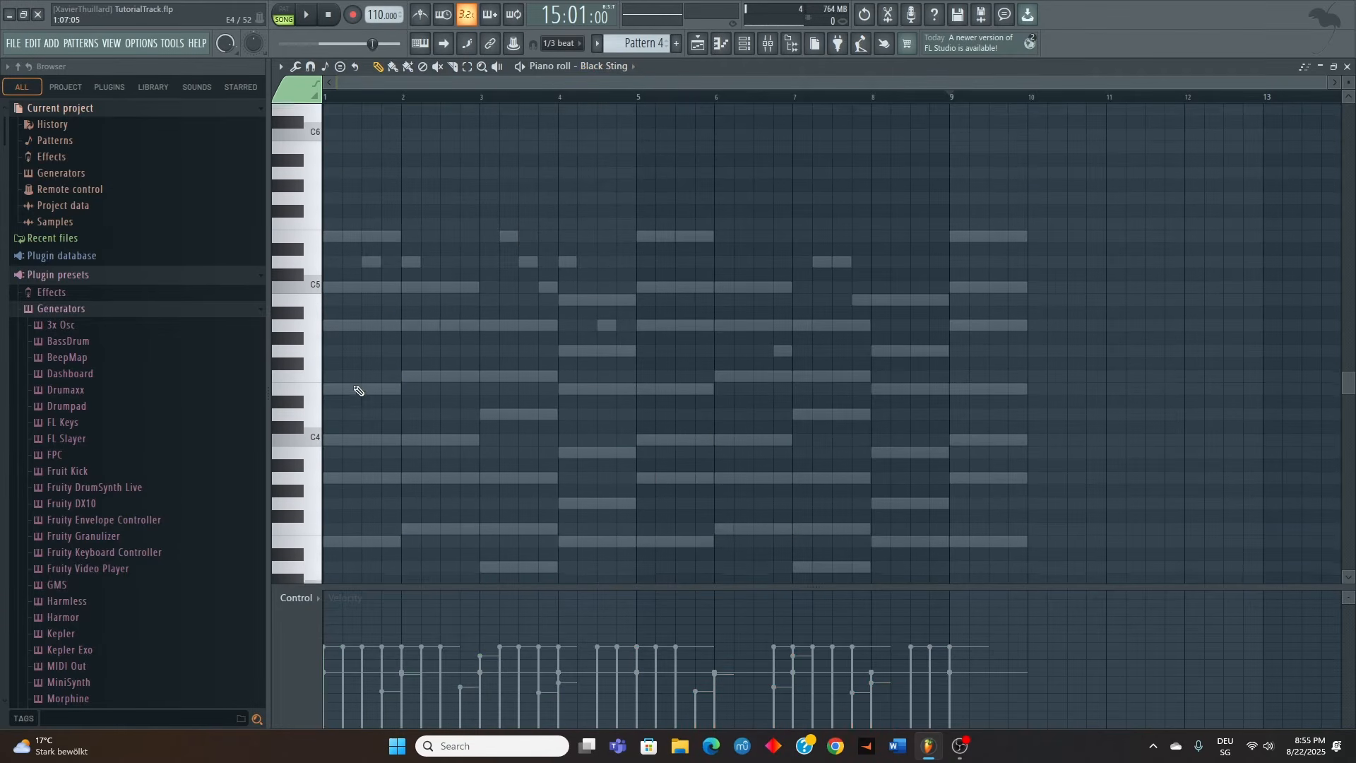
scroll(339, 375, "up", 3, "ctrl")
left_click_drag(370, 85, 135, 90)
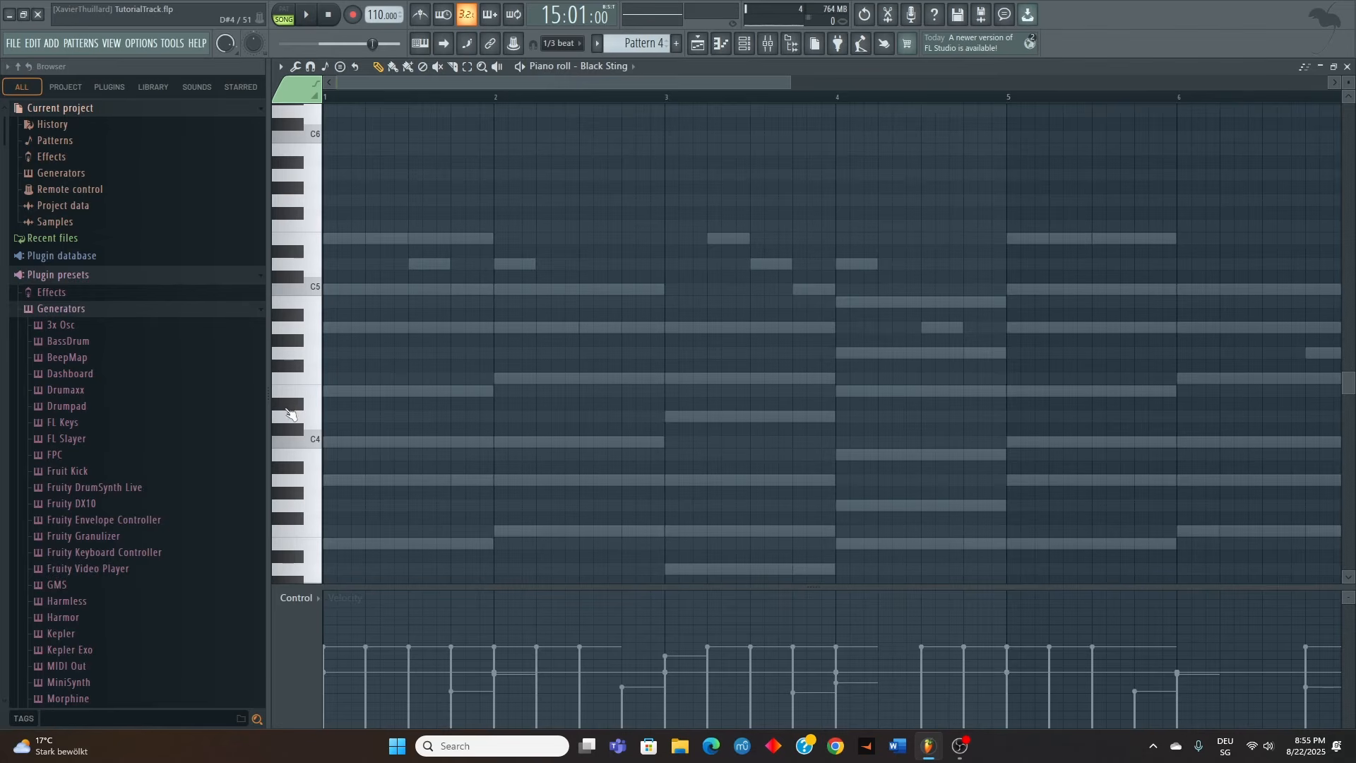
left_click(339, 406)
left_click(342, 391)
left_click(356, 327)
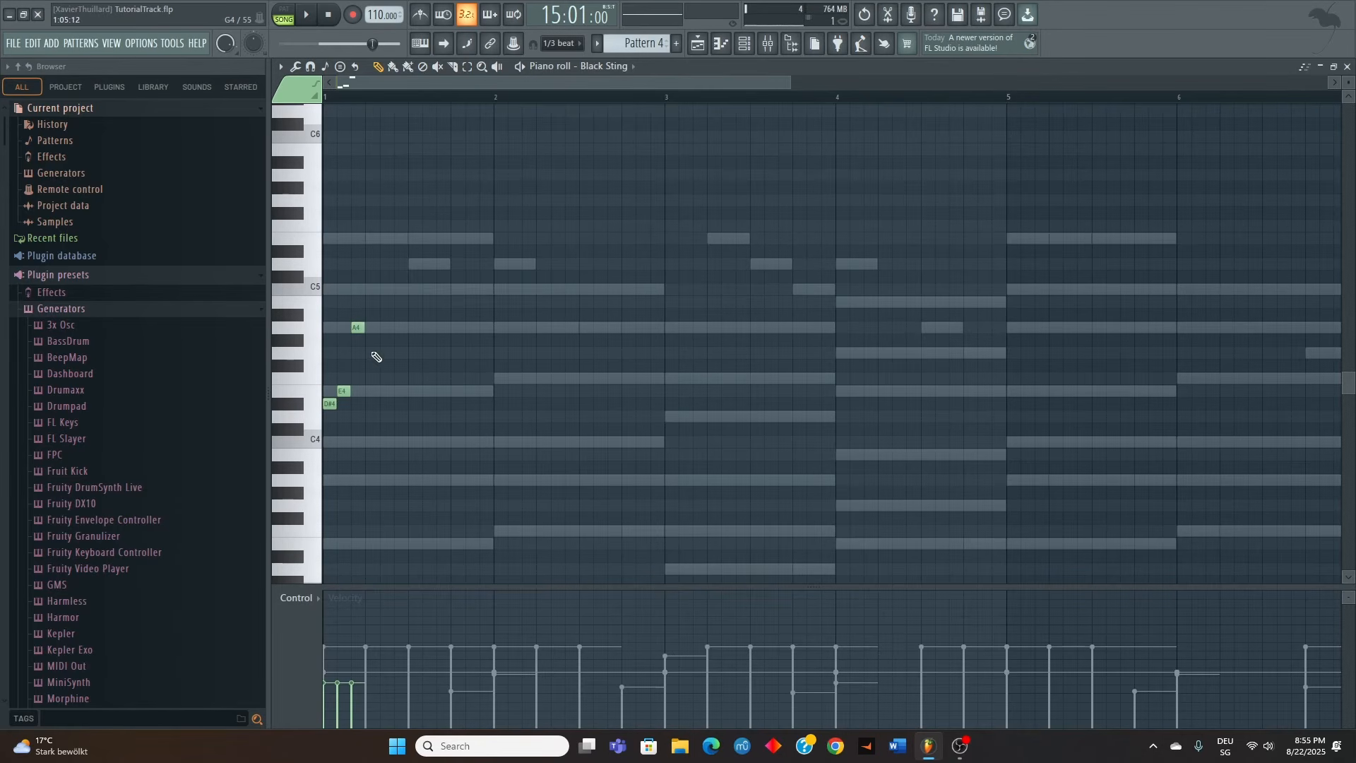
left_click(369, 340)
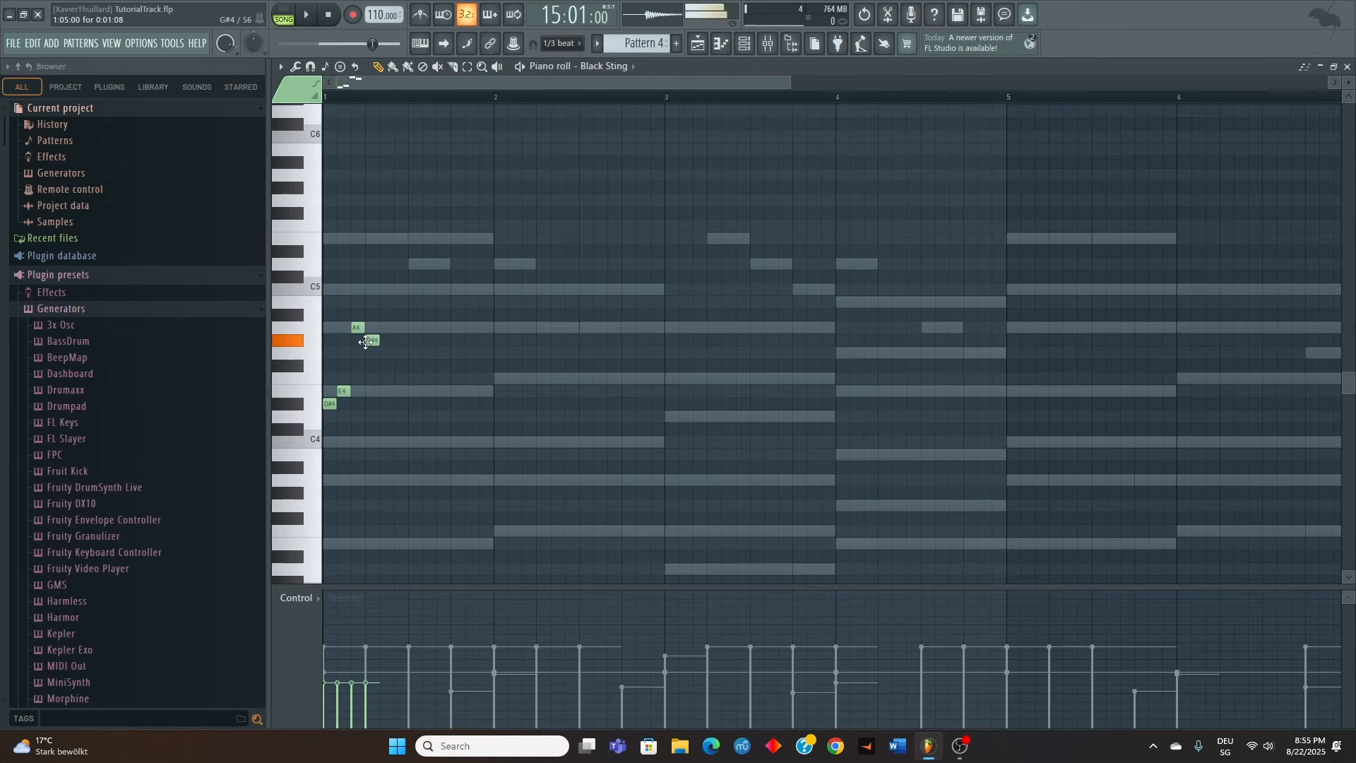
left_click(402, 290)
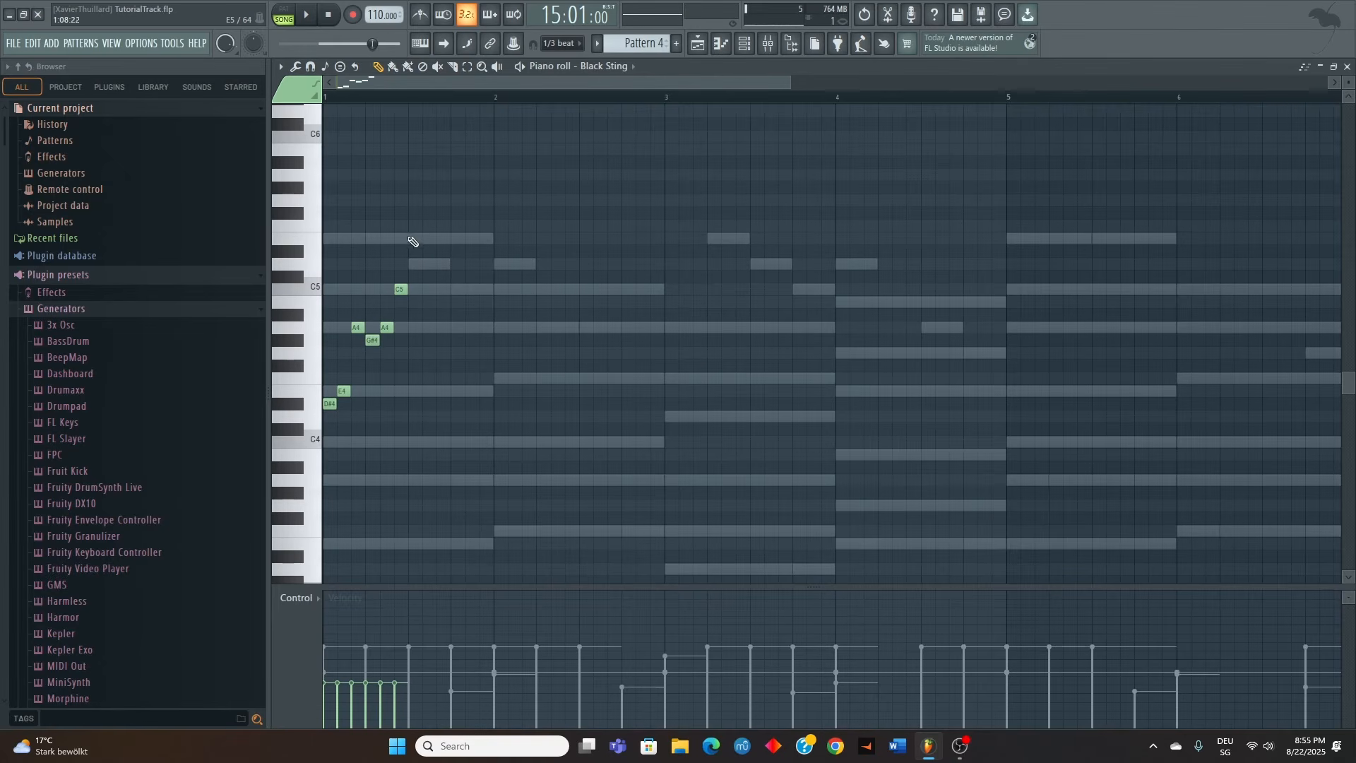
left_click(411, 240)
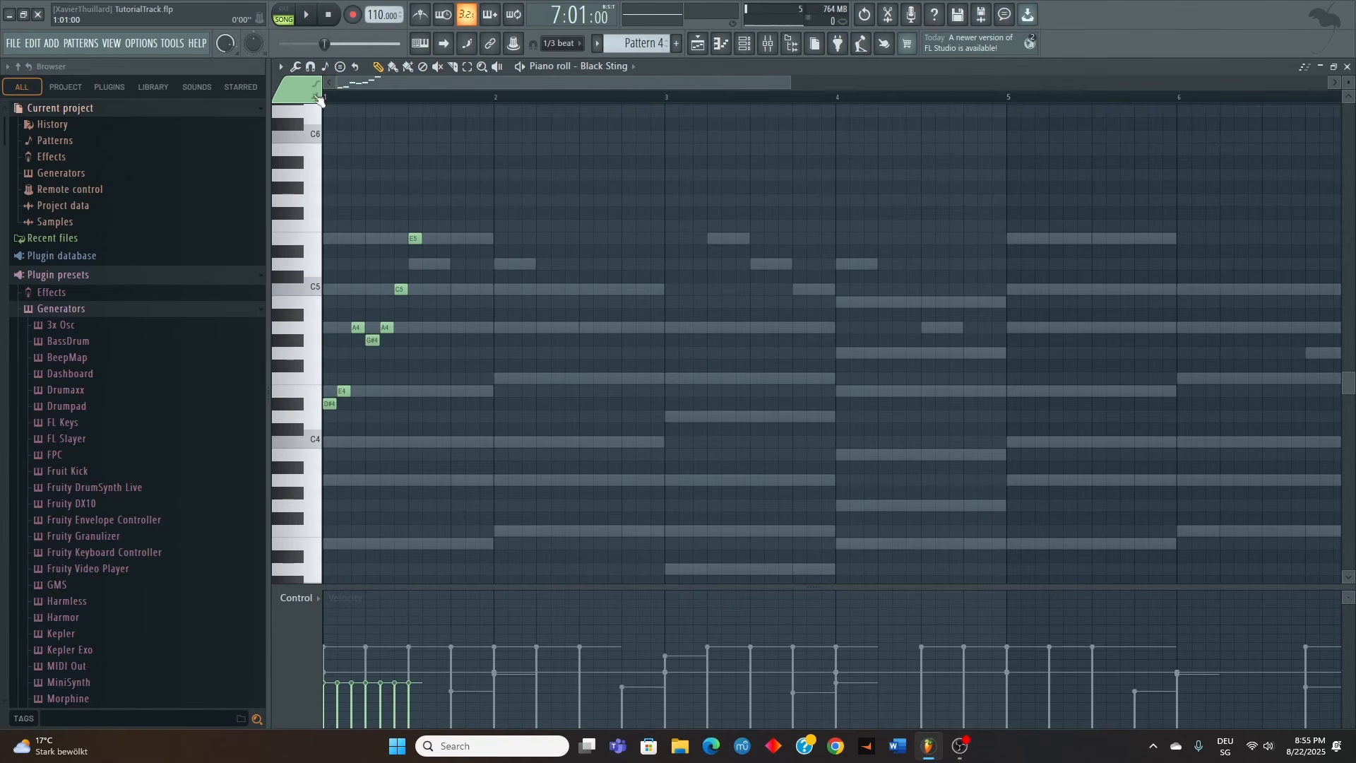
Play back bar 1, then place short consecutive notes from the start of bar 2: E4, F4, A4, C5, G#4, A4, C5 and F5
key("space")
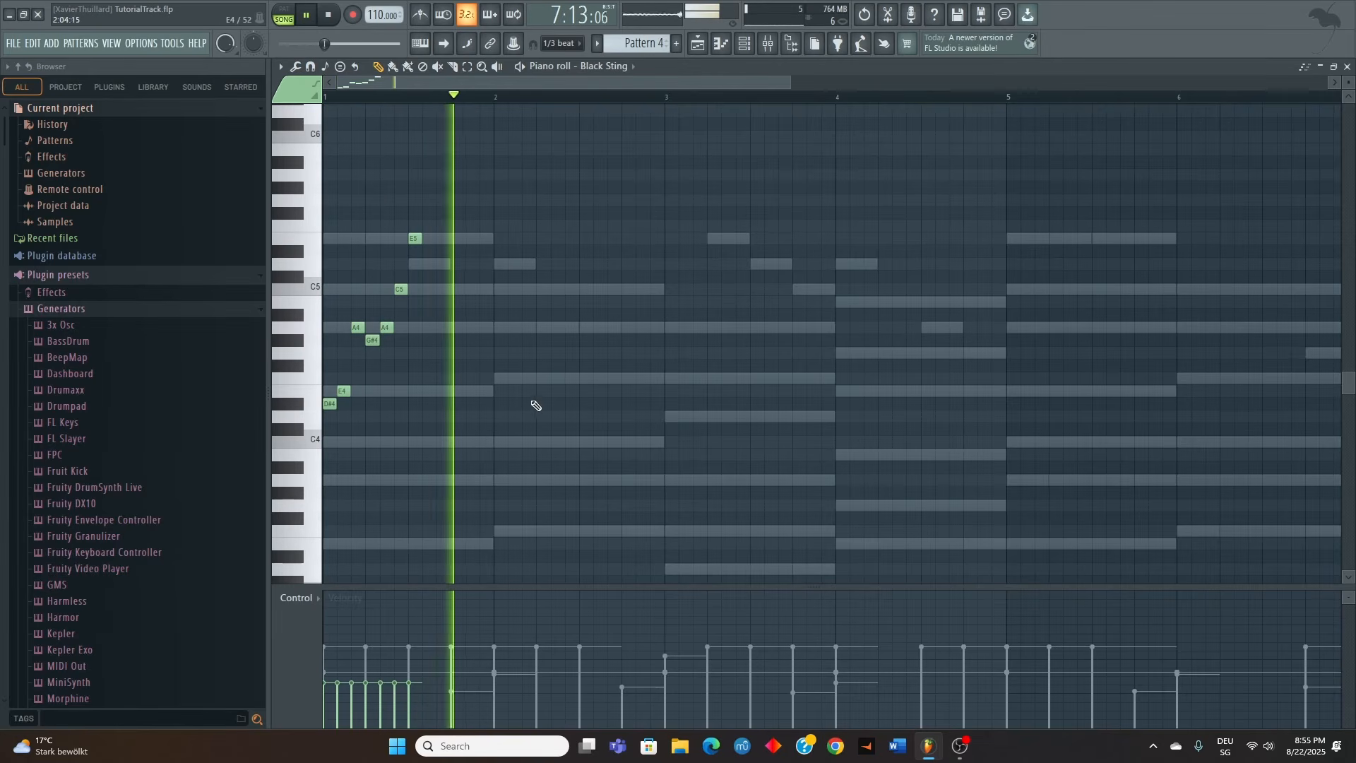
key("space")
left_click(510, 379)
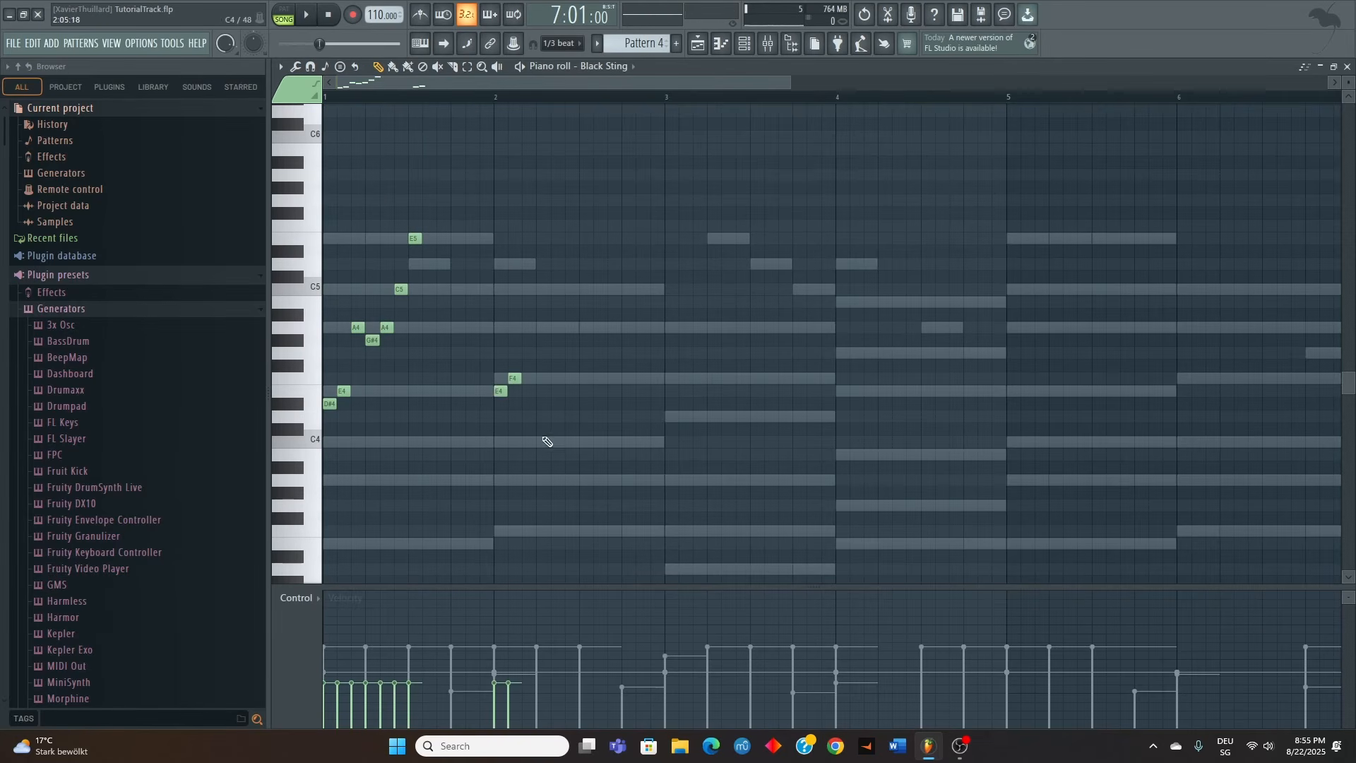
left_click(528, 327)
left_click(542, 288)
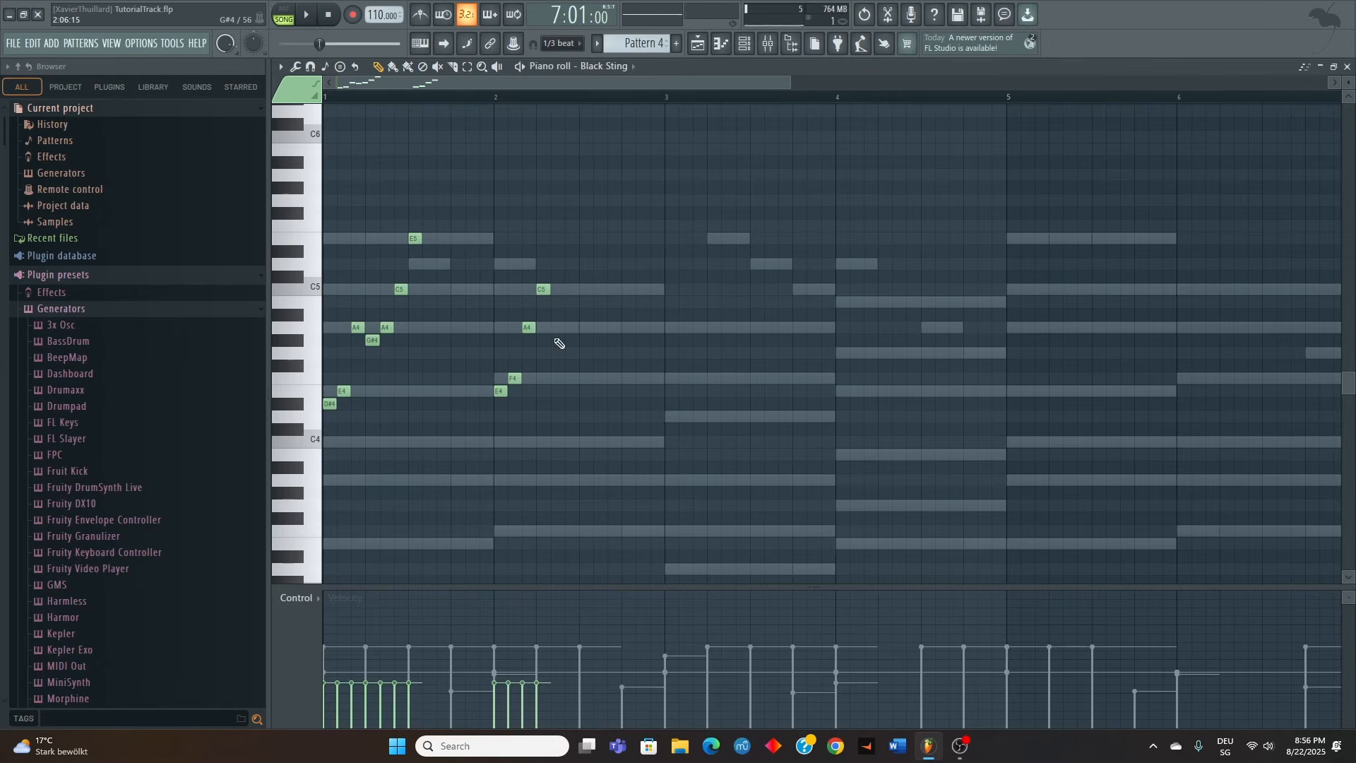
left_click(556, 340)
left_click(583, 290)
left_click(595, 251)
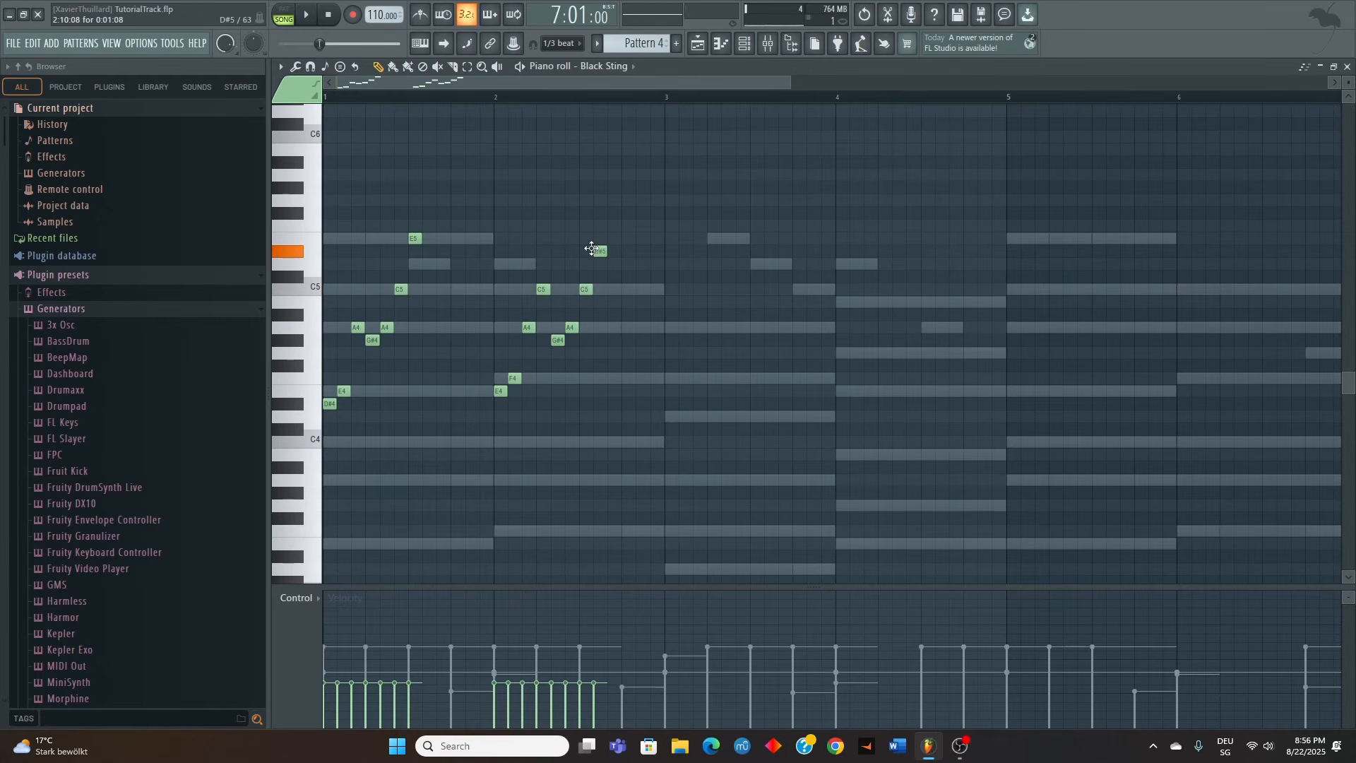
left_click_drag(592, 238, 593, 214)
Transpose all the Black Sting notes down one octave while listening to the pattern
key("space")
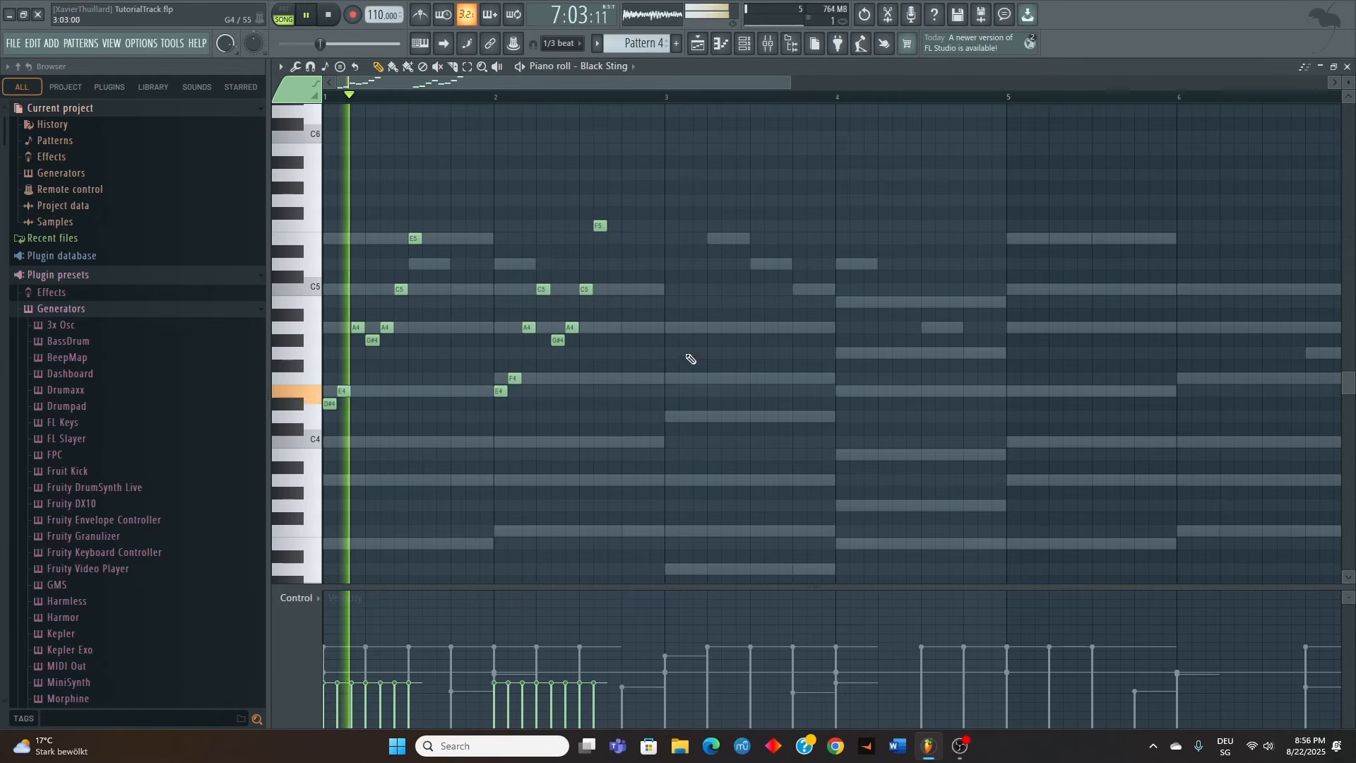
key("ctrl+a")
key("ctrl+Down")
scroll(663, 403, "down", 3)
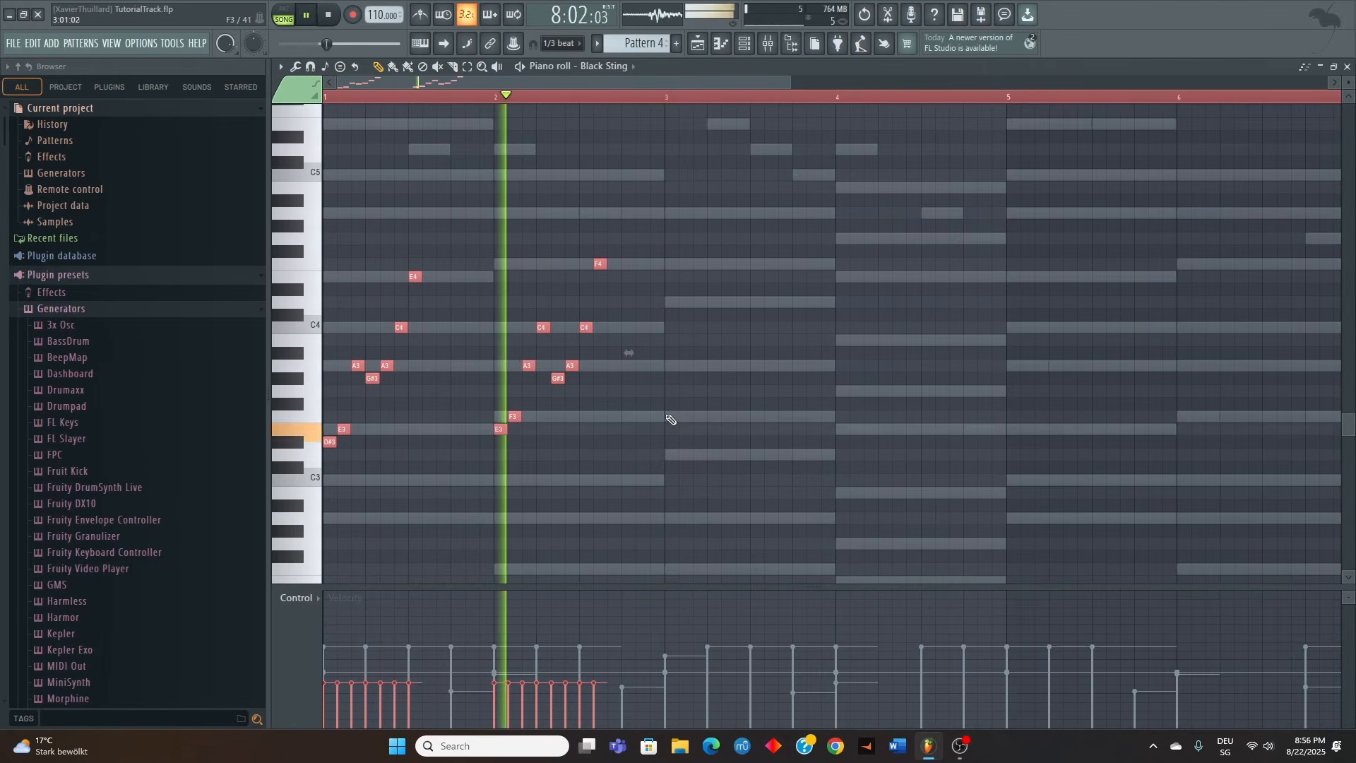
scroll(706, 395, "down", 3)
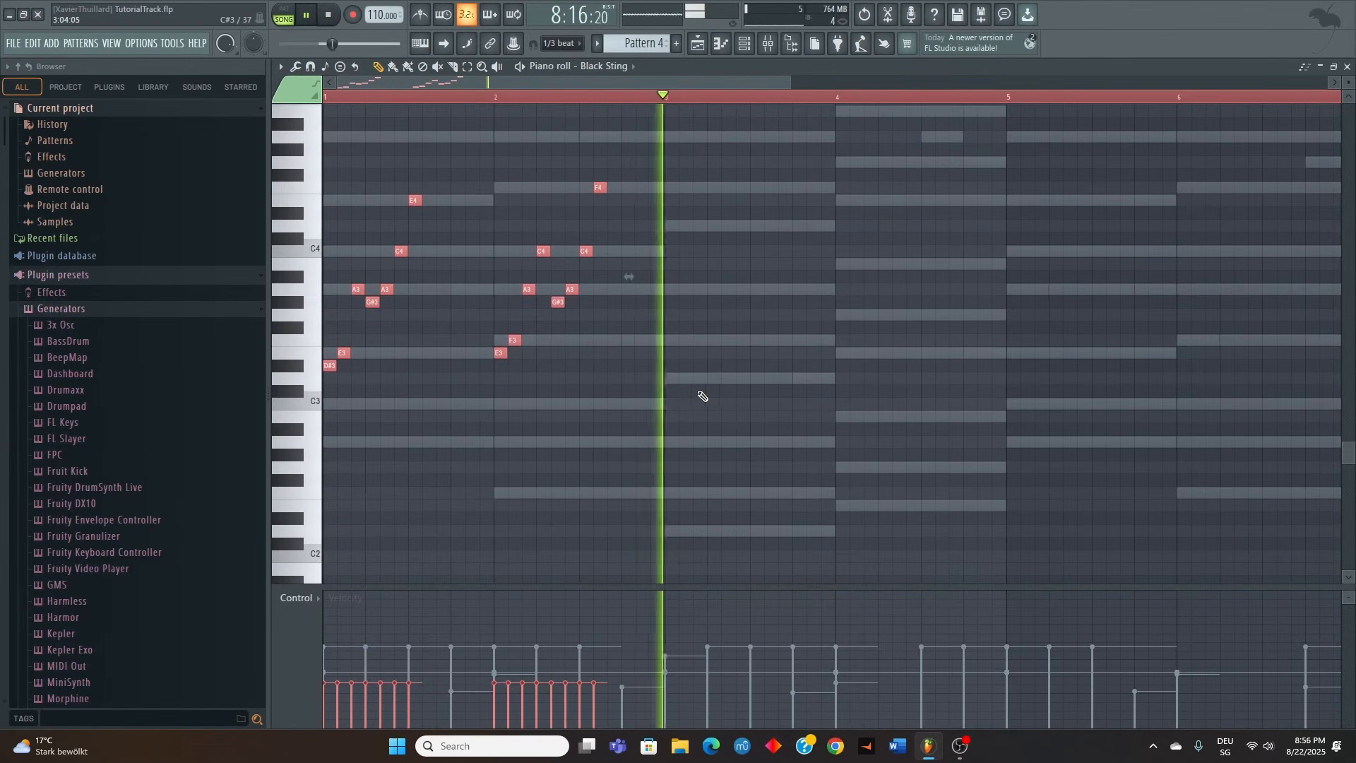
key("space")
left_click(664, 205)
Rework the last four notes of the bar 2 run as B3, C4, F4 and A4
key("space")
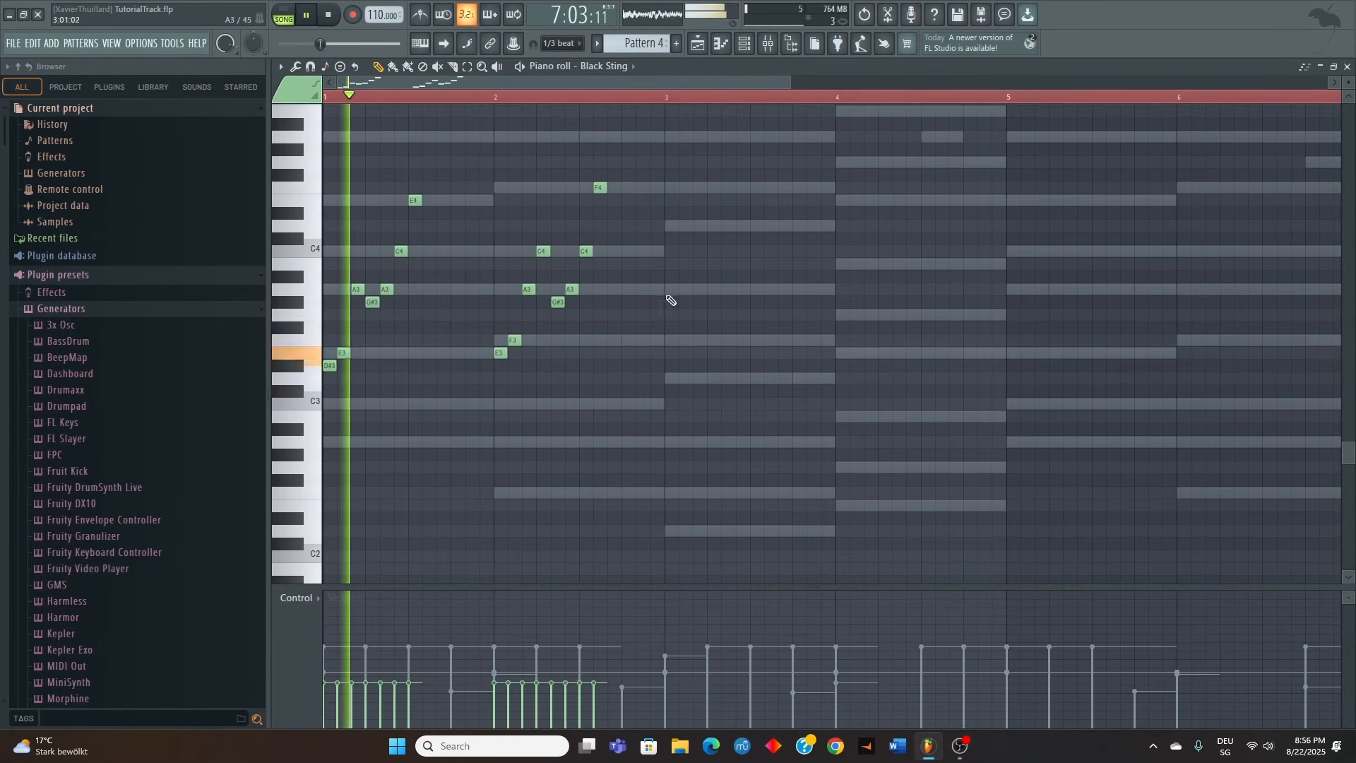
right_click(599, 188)
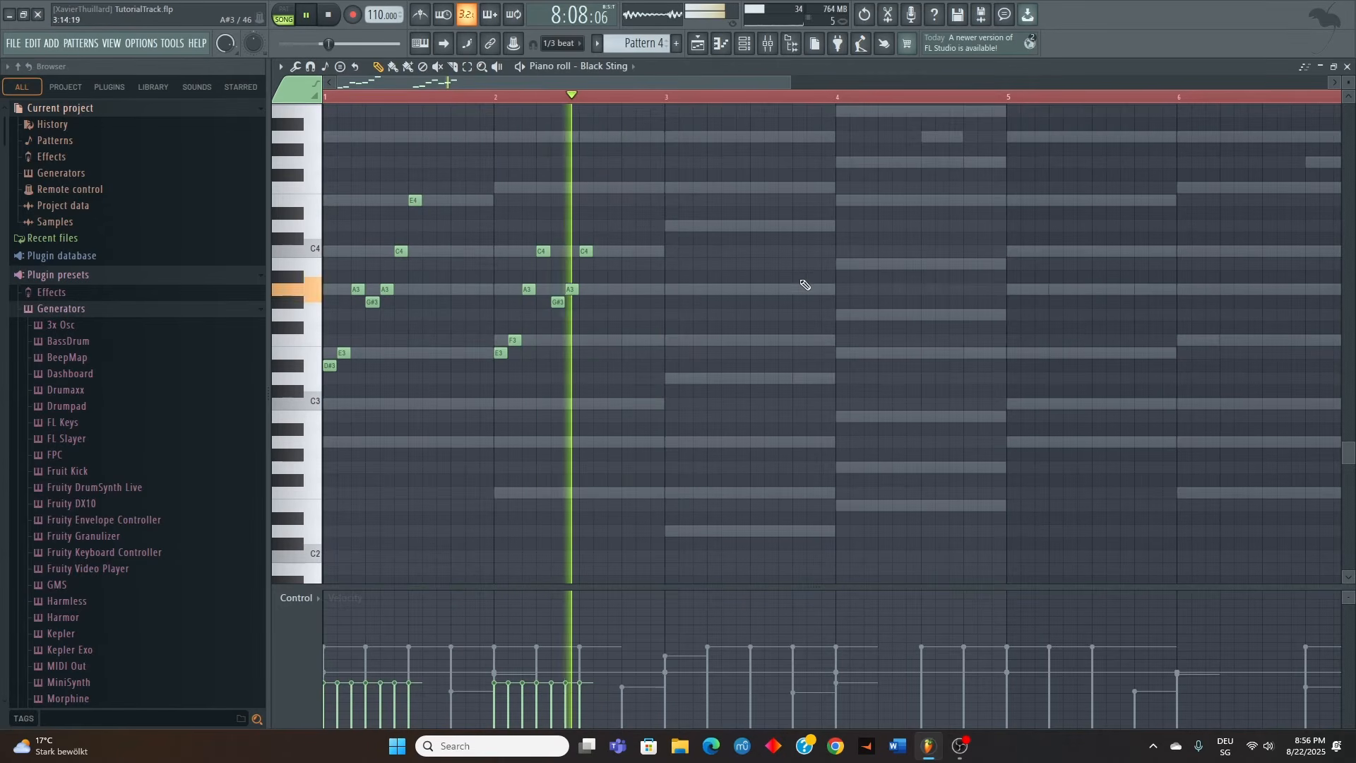
key("space")
left_click_drag(556, 305, 588, 185)
scroll(595, 186, "up", 2)
left_click(598, 214)
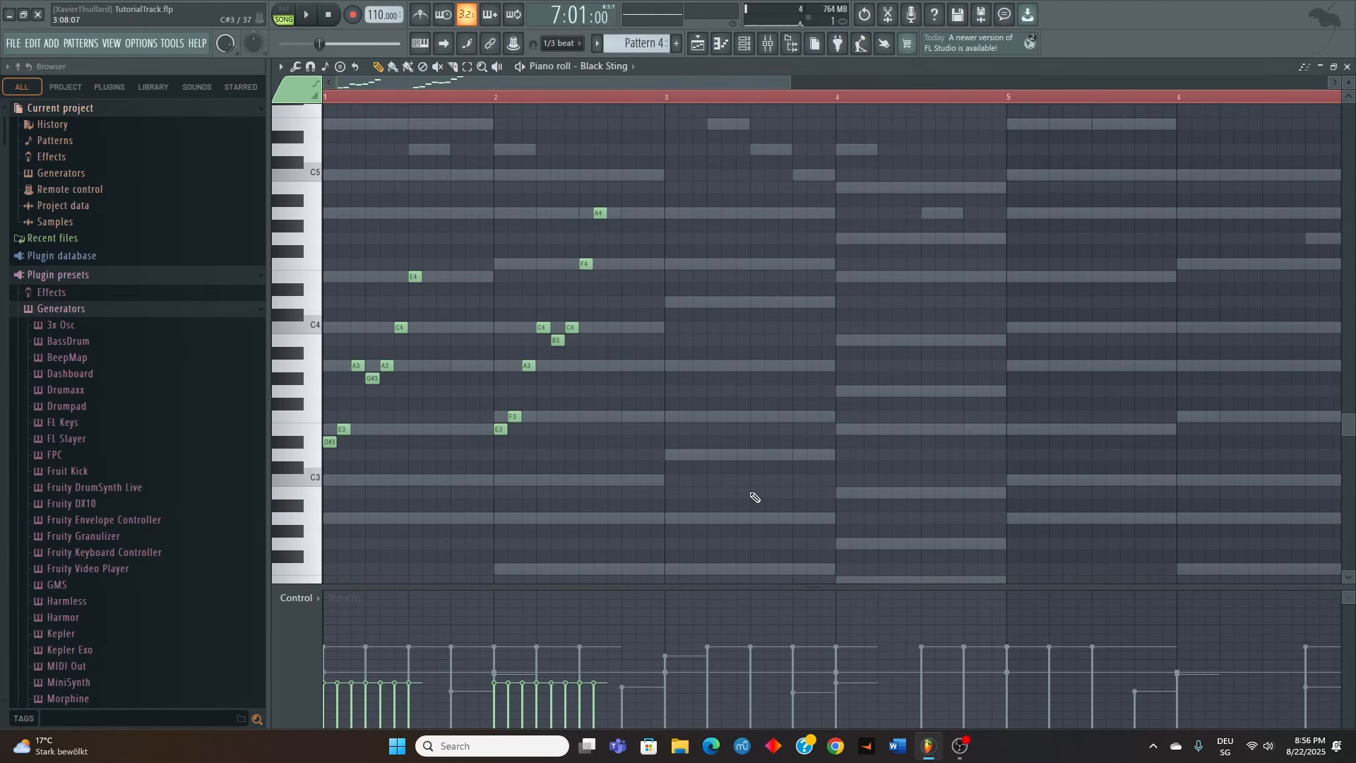
Place short consecutive notes from the start of bar 3: C#3, D3, F3, E3, F3, A3 and D4
left_click(664, 466)
left_click(683, 455)
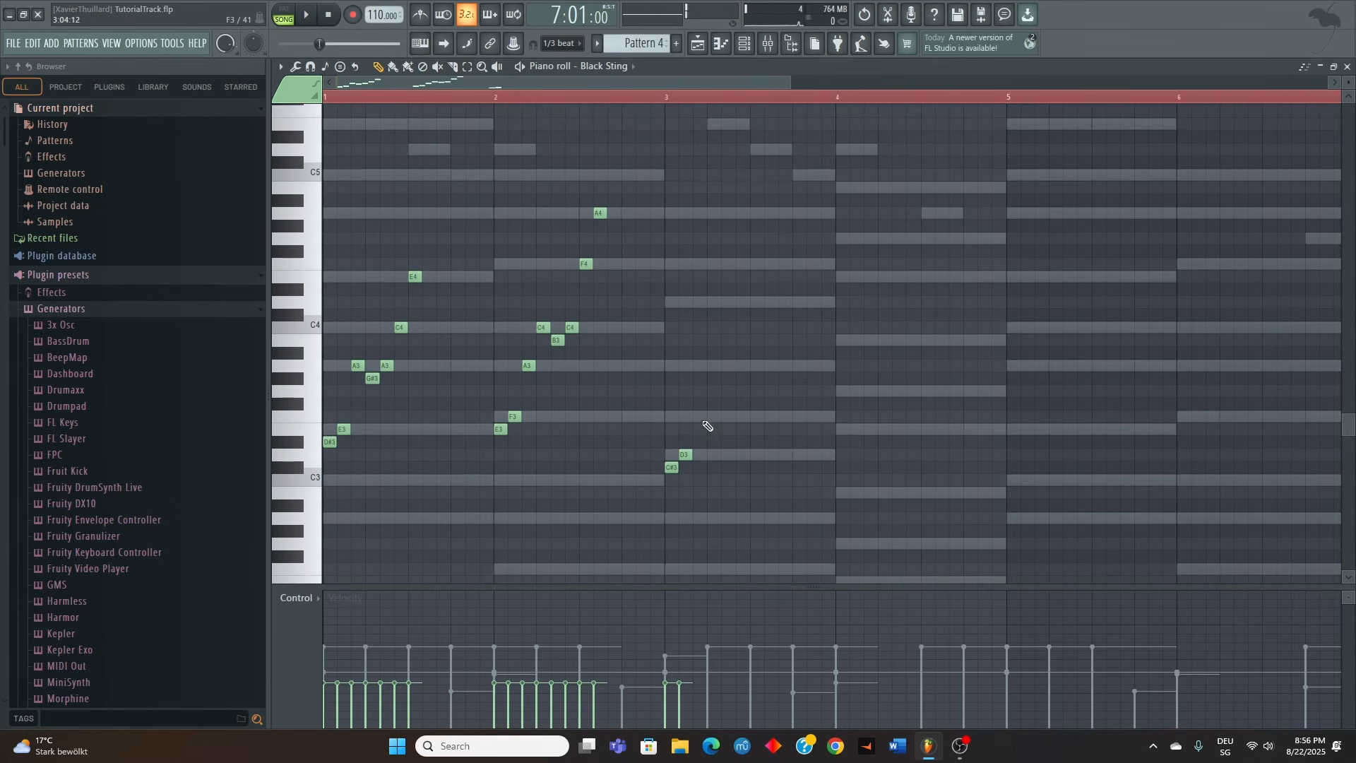
left_click(699, 416)
left_click(713, 365)
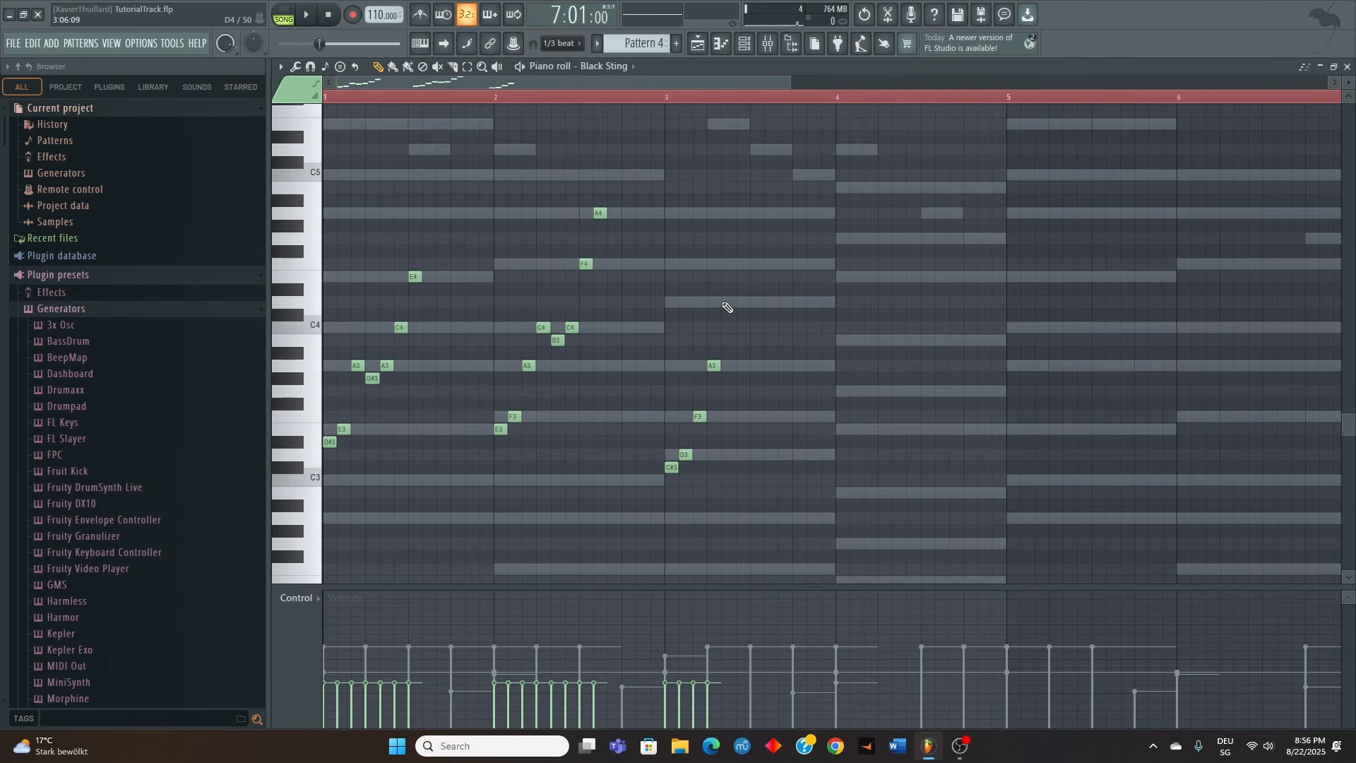
left_click(727, 303)
left_click_drag(713, 366, 713, 430)
left_click(740, 365)
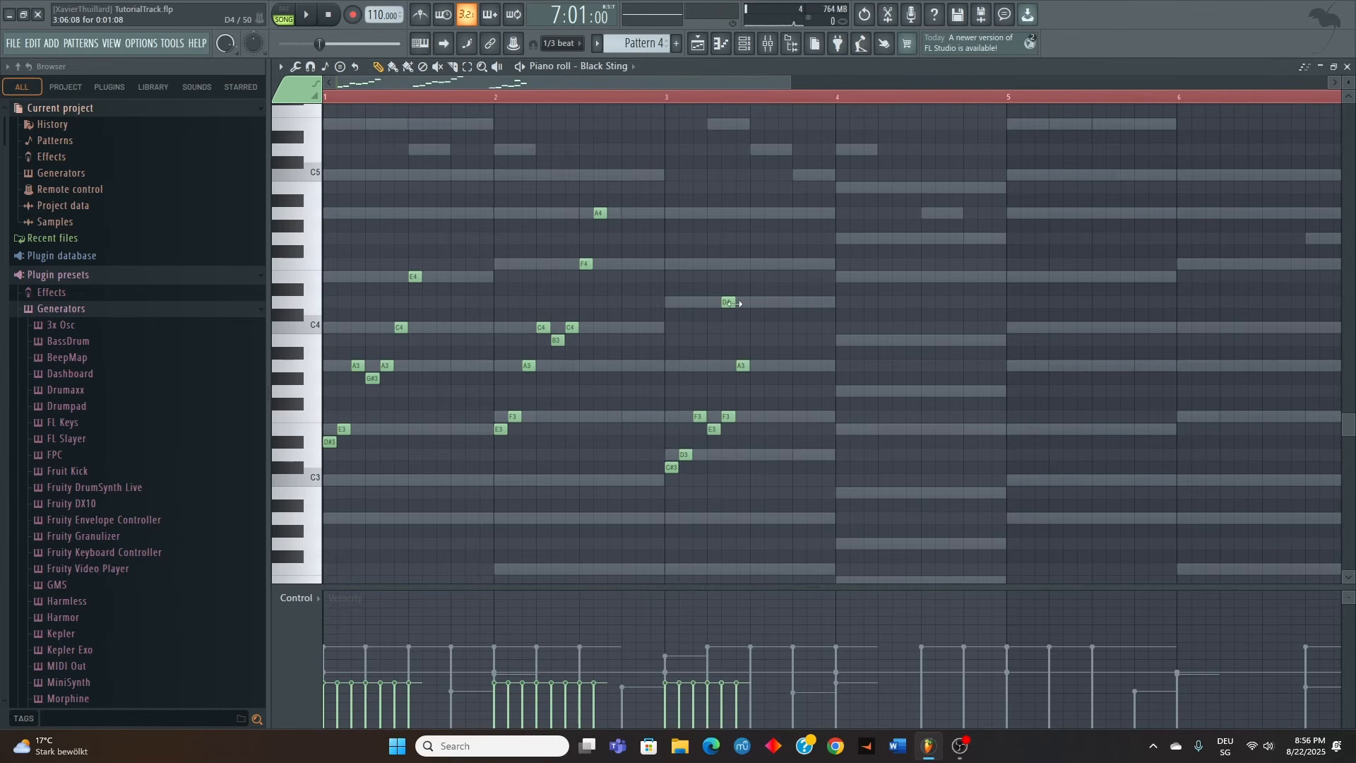
left_click(730, 302)
Place short consecutive notes from the start of bar 4: D#3, E3, G3, F#3, G3, B3 and E4
scroll(856, 460, "down", 3)
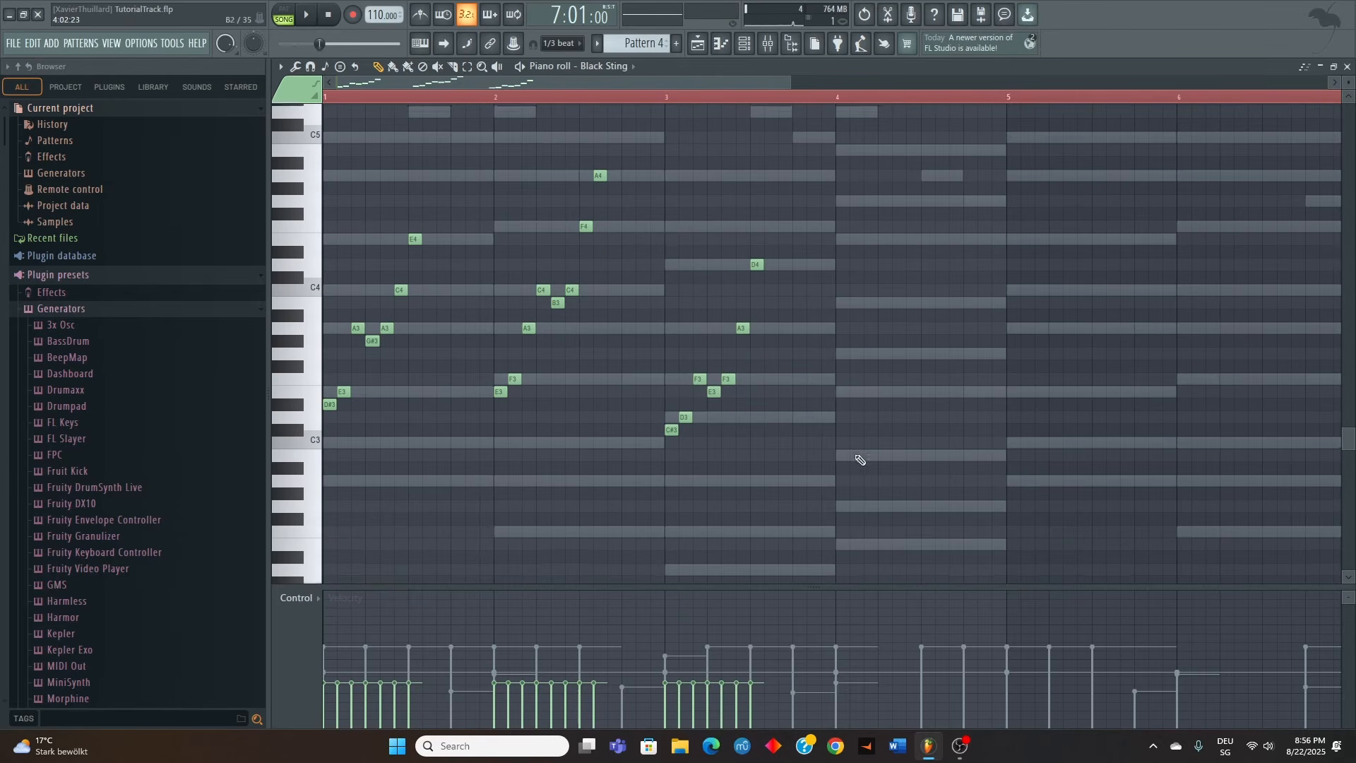
left_click(843, 402)
left_click(855, 391)
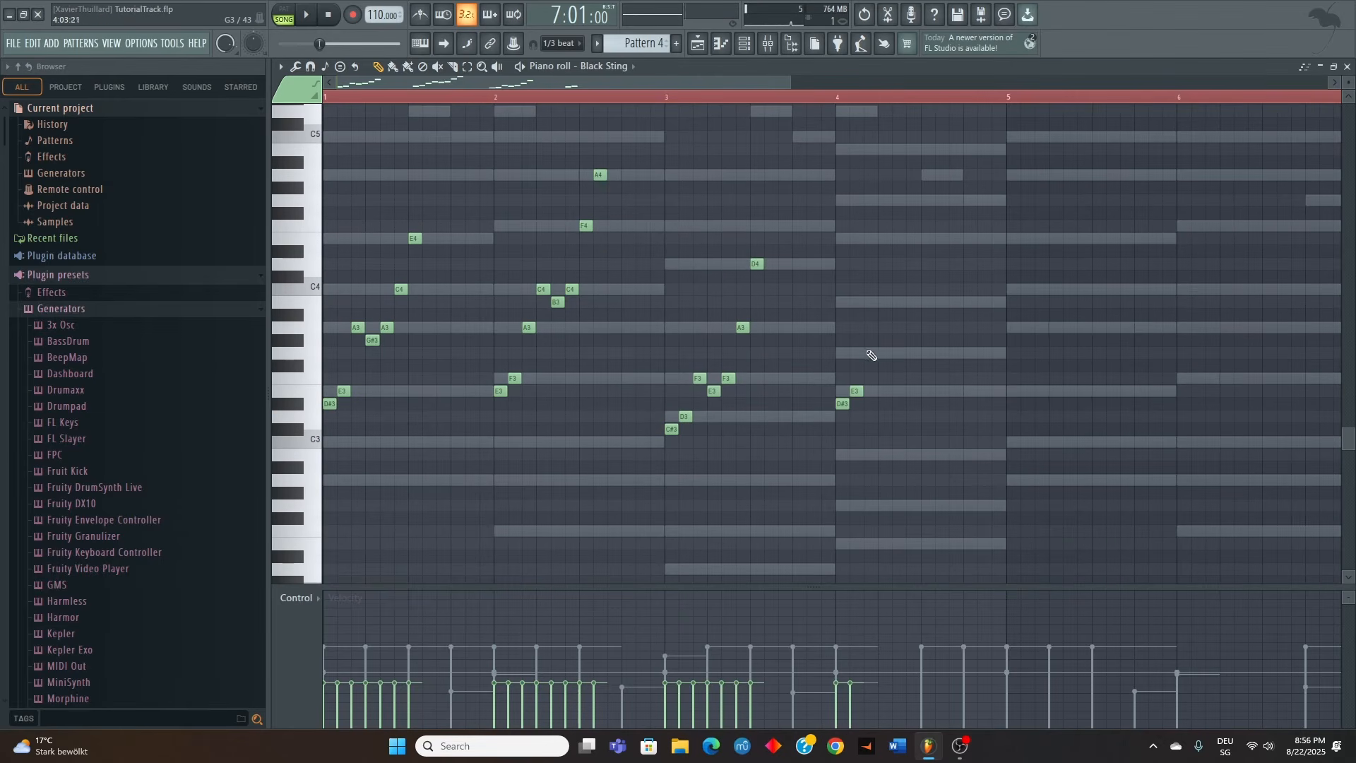
left_click(884, 365)
left_click(897, 352)
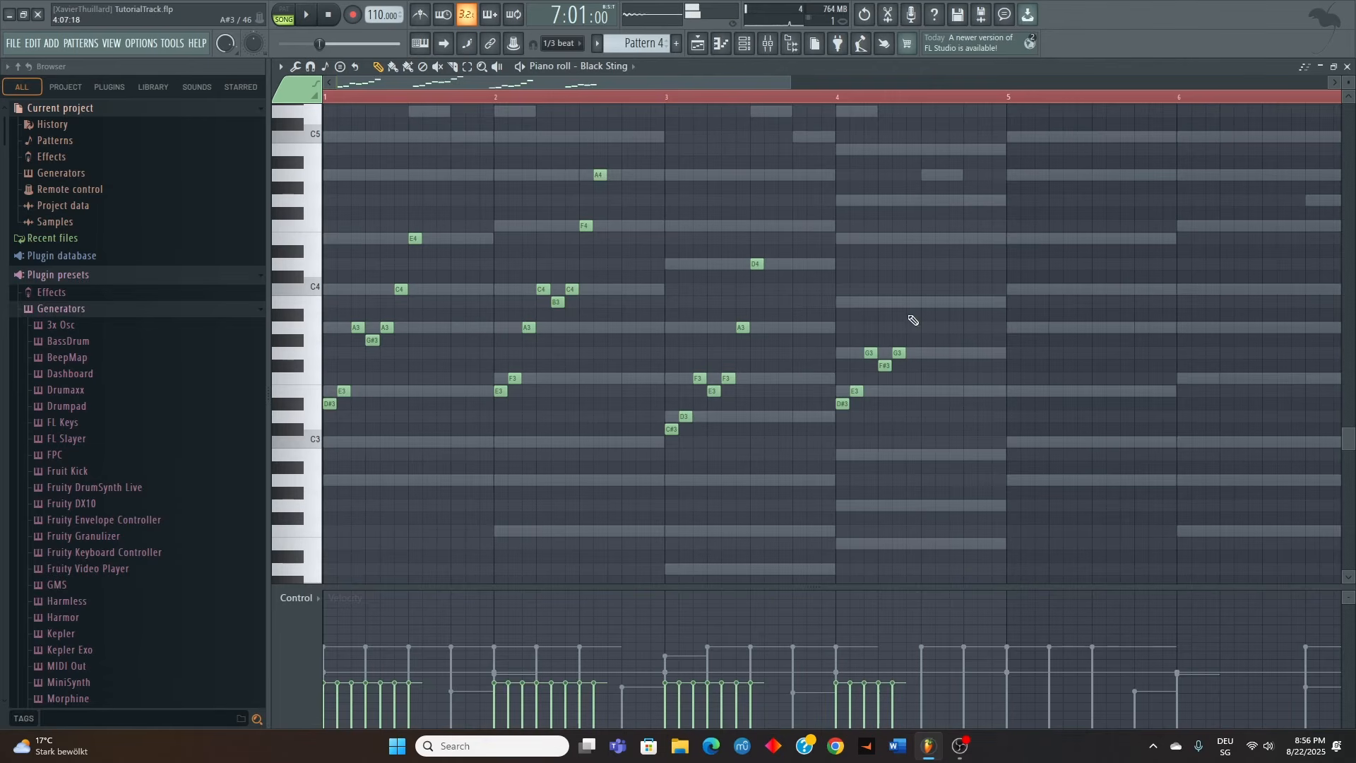
left_click(930, 240)
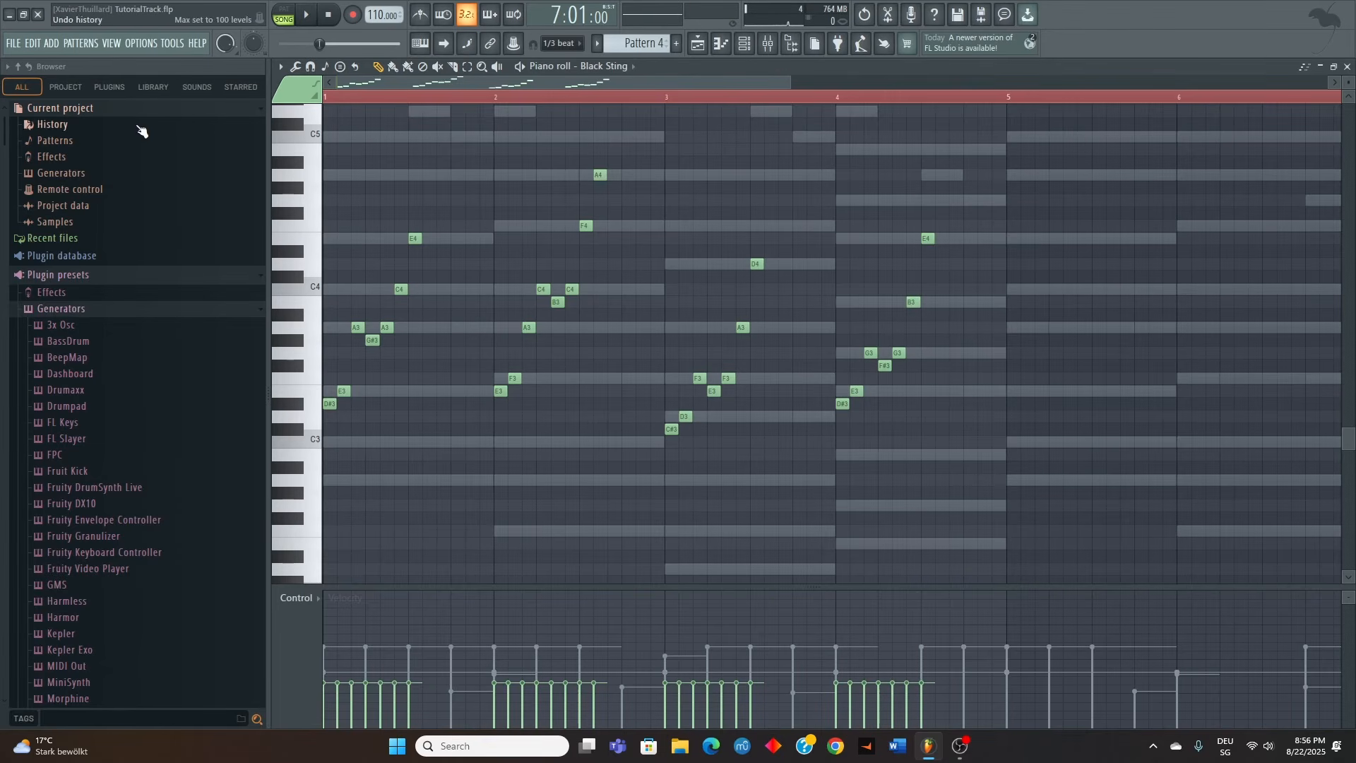
Play back the four-bar run and delete the final A4 note in bar 2
scroll(522, 240, "up", 2)
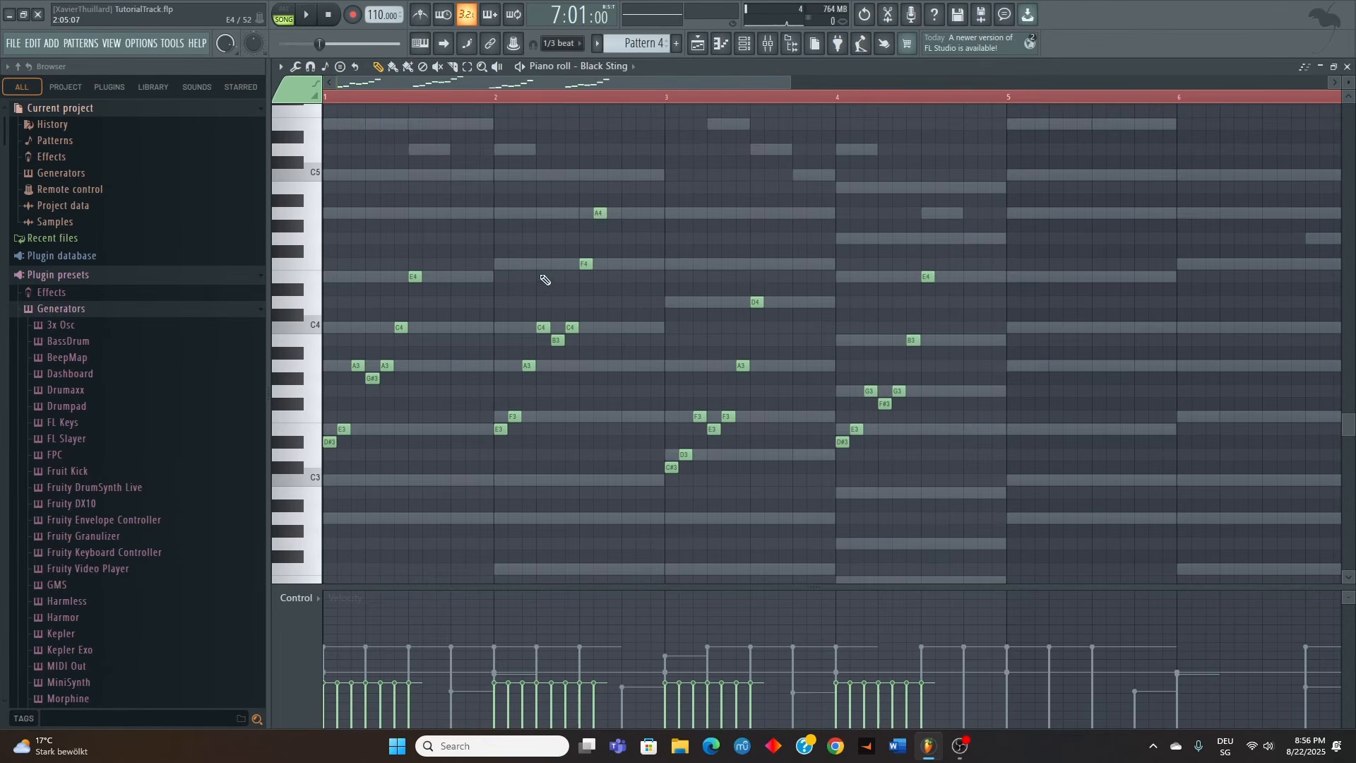
key("space")
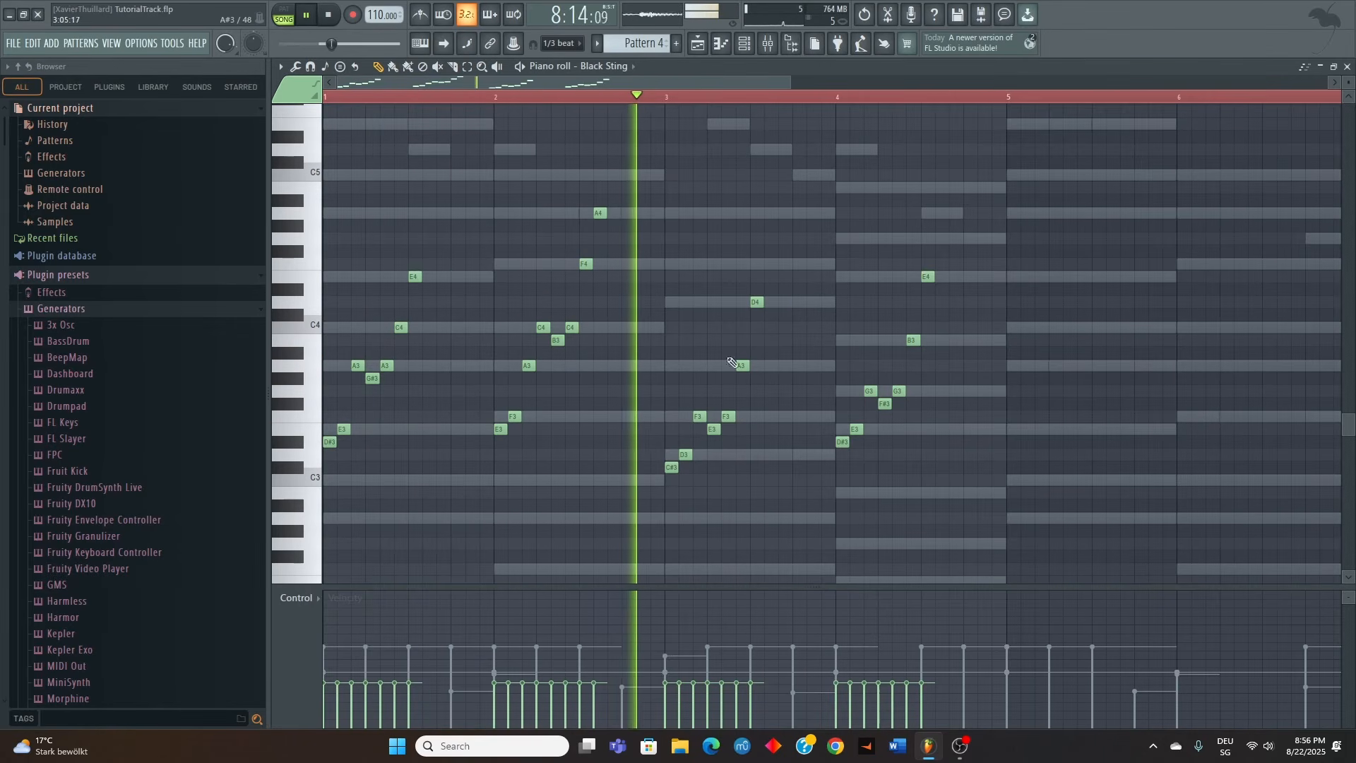
right_click(600, 213)
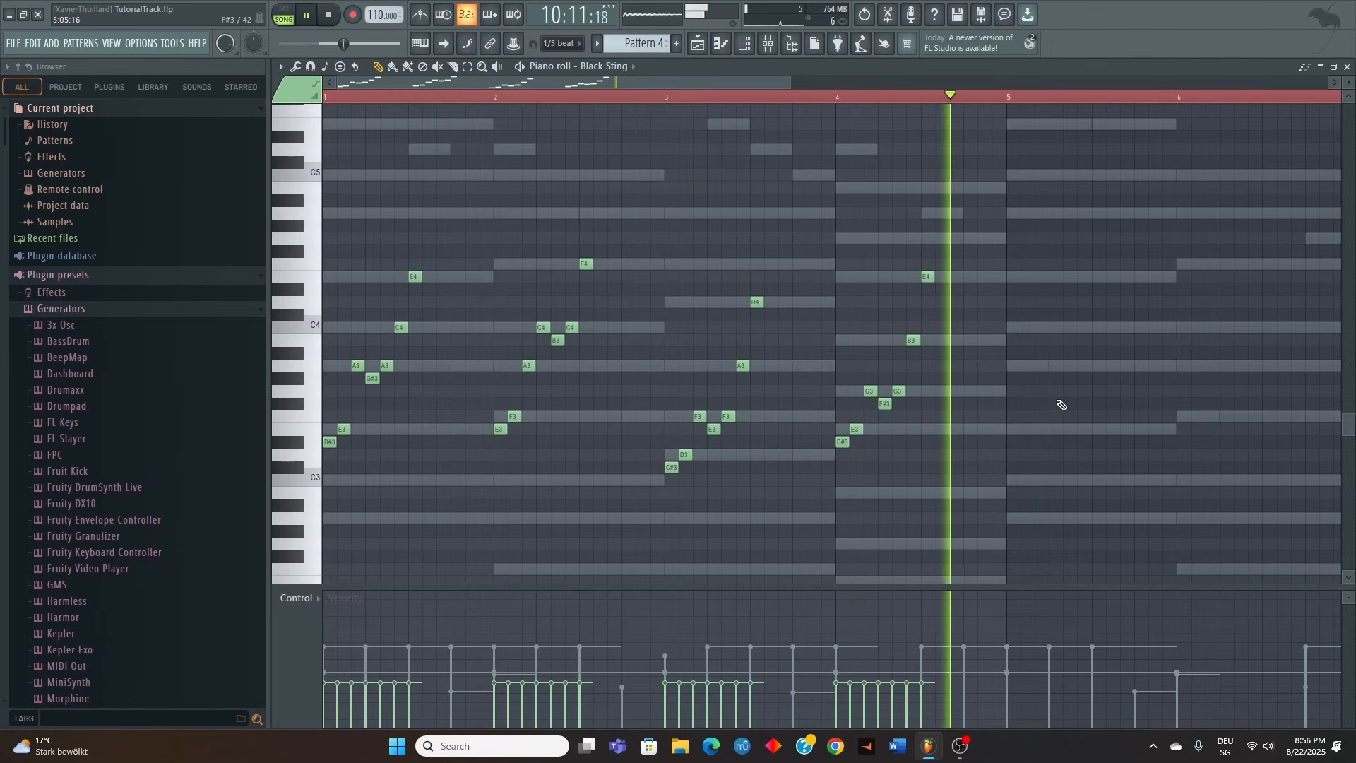
key("space")
Transpose all the Black Sting notes up one octave and lower their velocities evenly during playback
key("ctrl+a")
key("ctrl+Up")
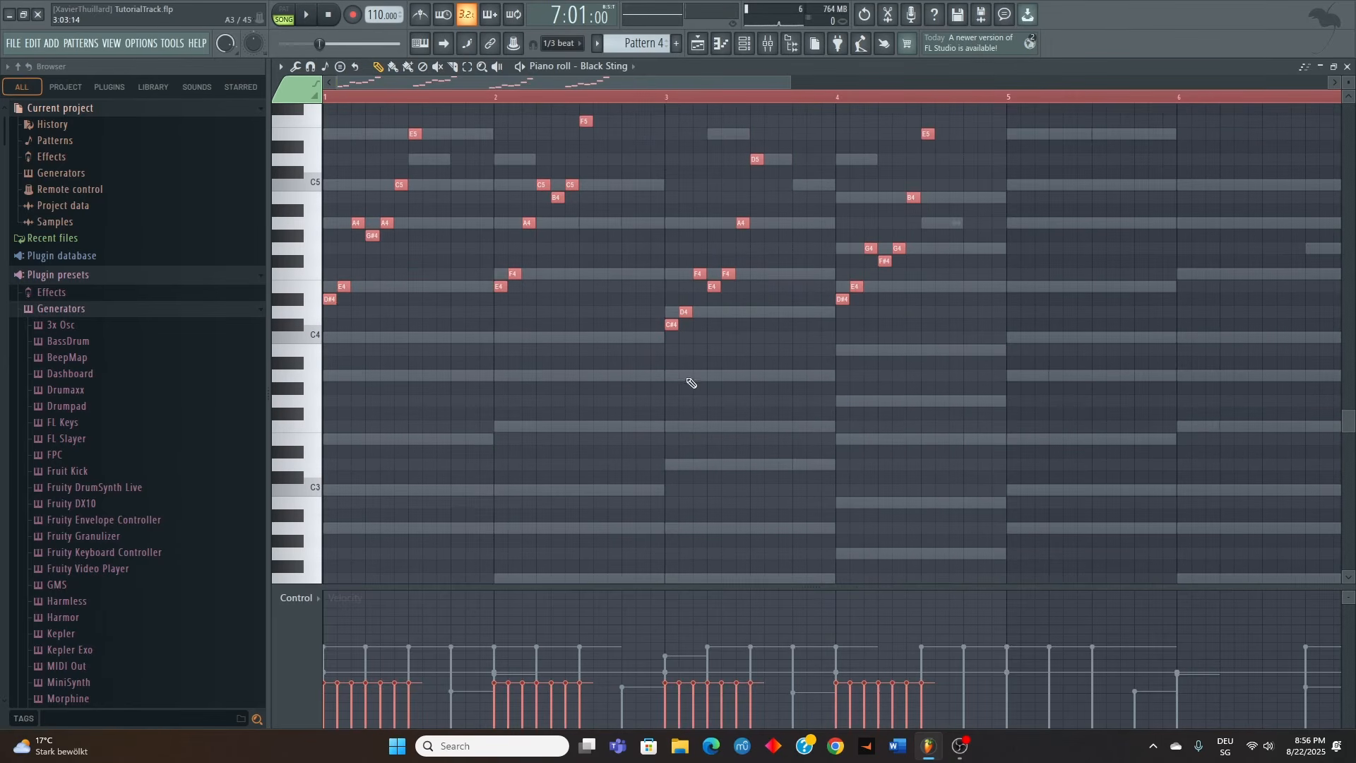
key("space")
scroll(644, 389, "up", 1)
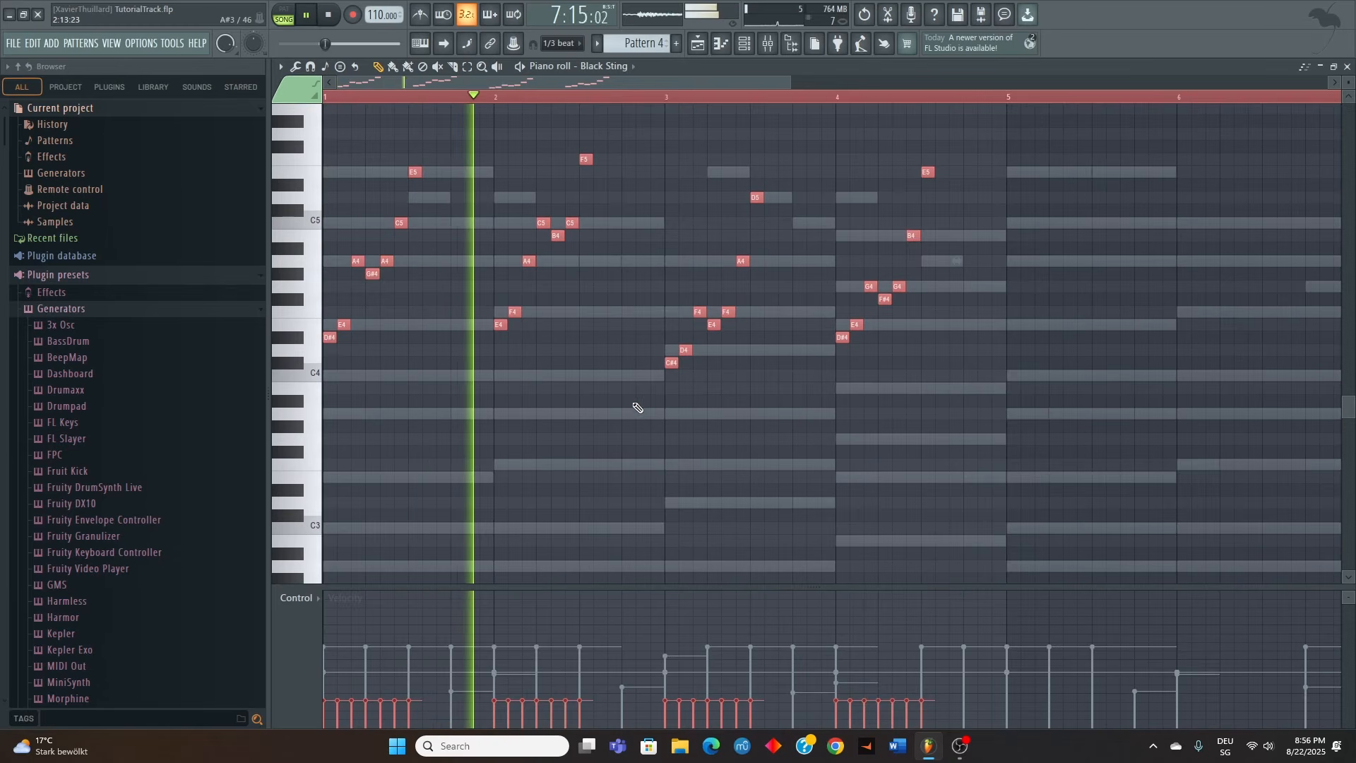
Duplicate the Black Sting notes of bars 1 to 4 into bars 5 to 8 and vary the velocities in bars 1 to 4
scroll(638, 407, "down", 2, "ctrl")
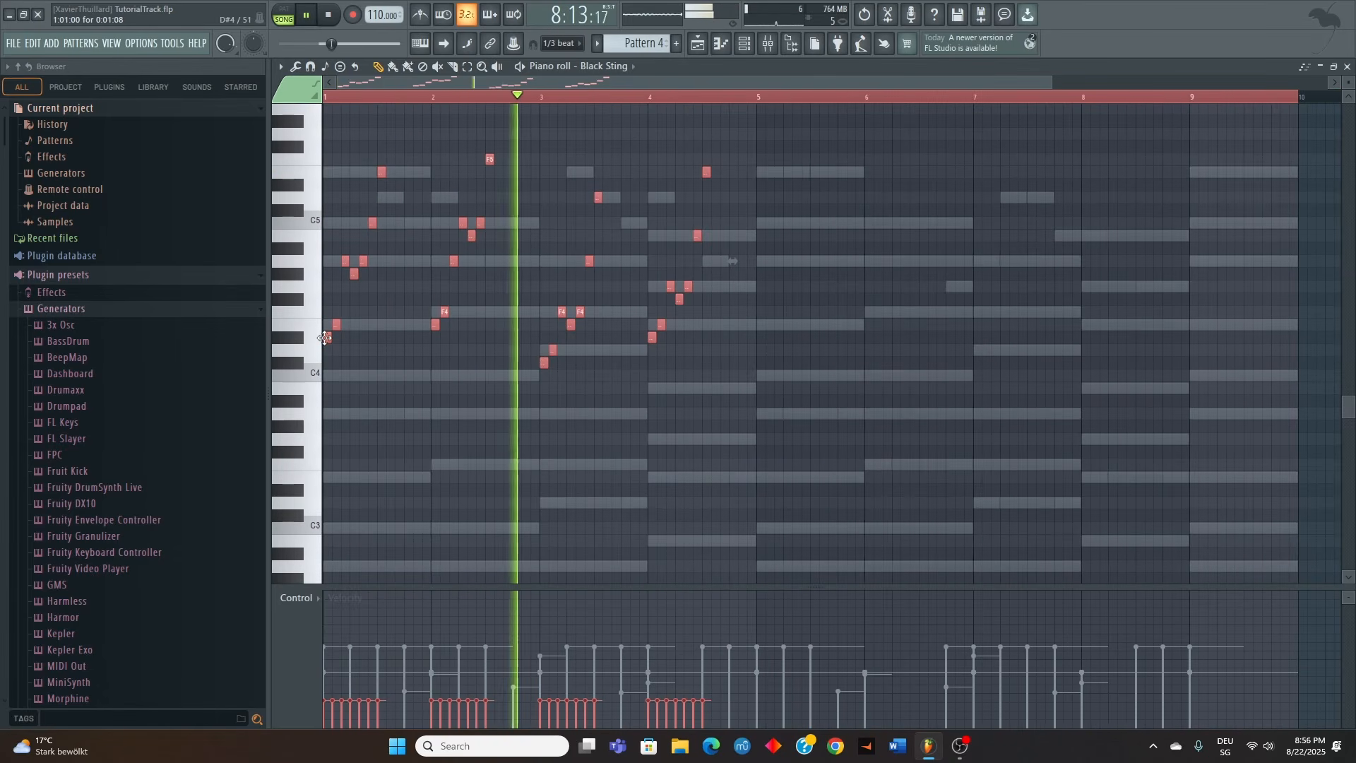
key("ctrl+b")
key("ctrl+d")
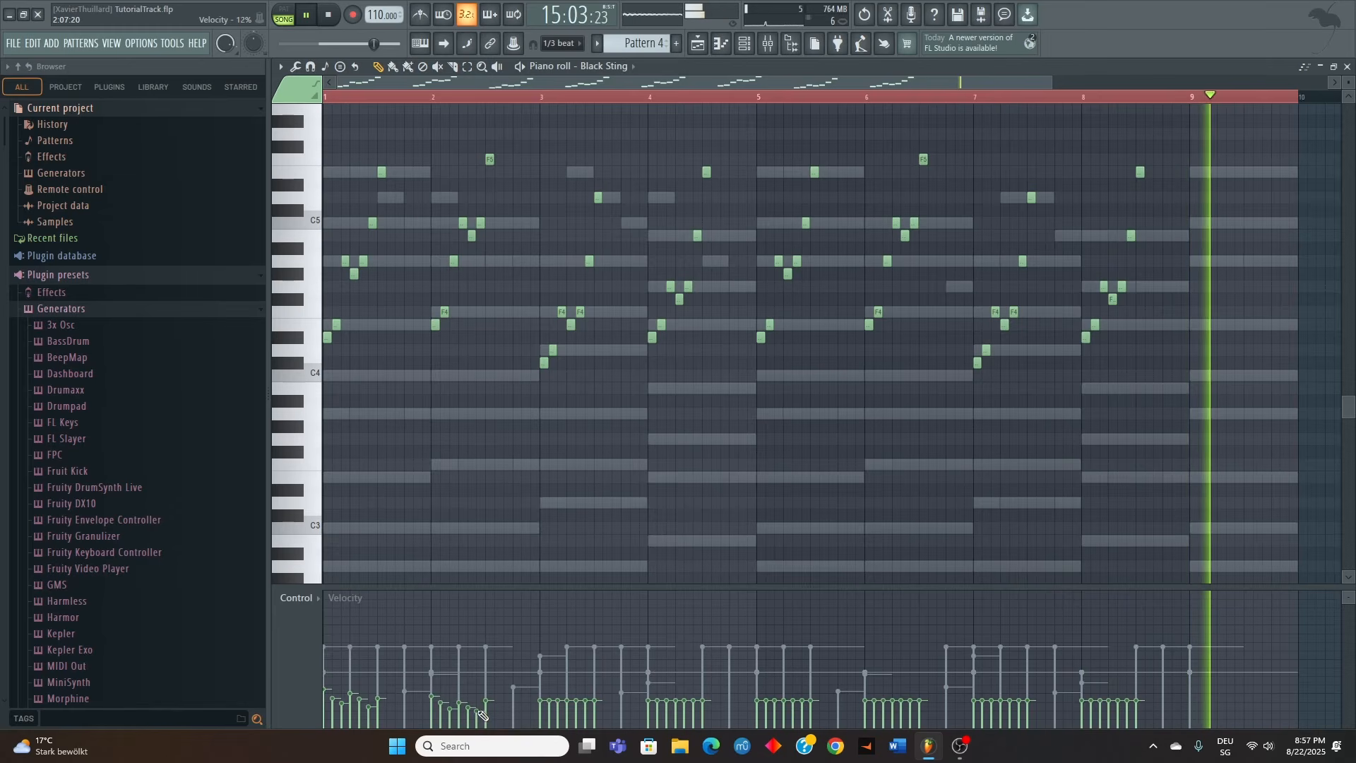
key("space")
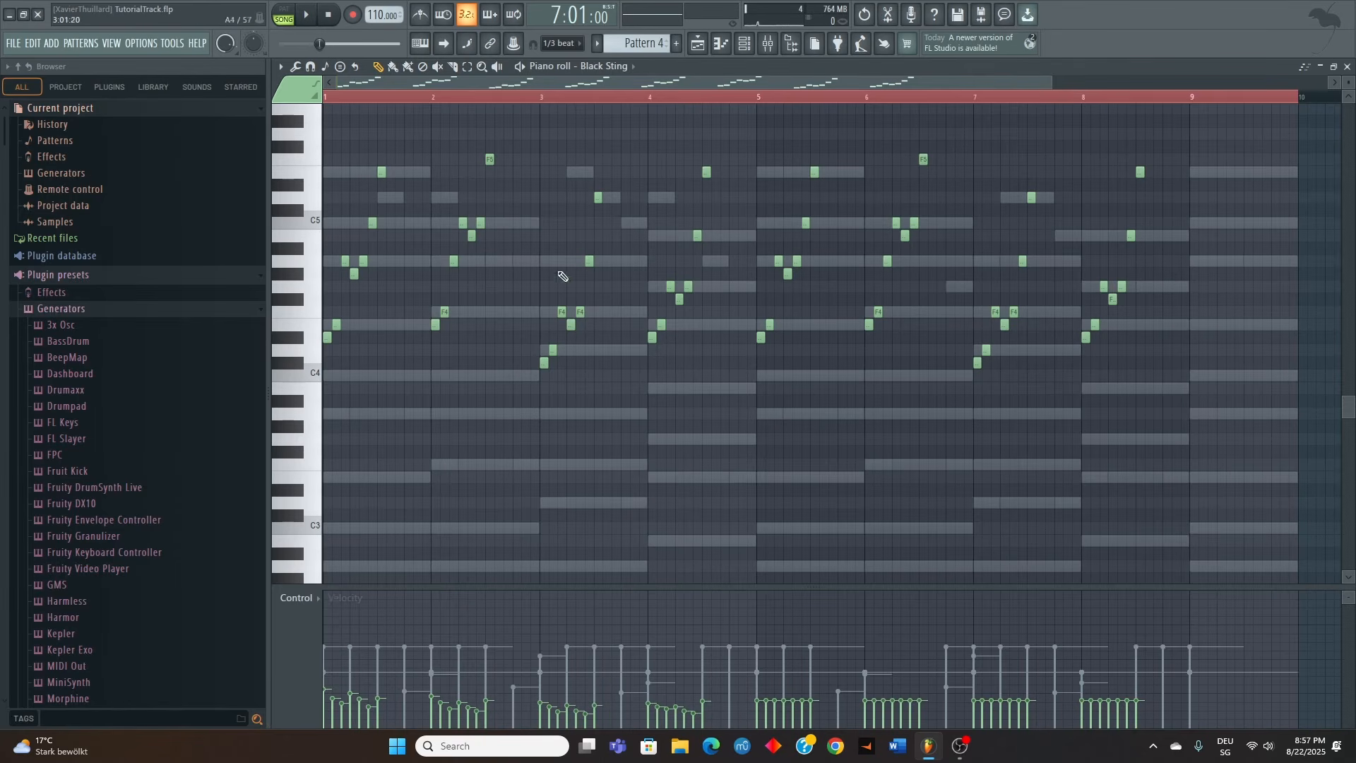
Replace the Black Sting notes in bars 5 to 8 with a copy of bars 1 to 4, including their varied velocities
scroll(674, 329, "up", 3)
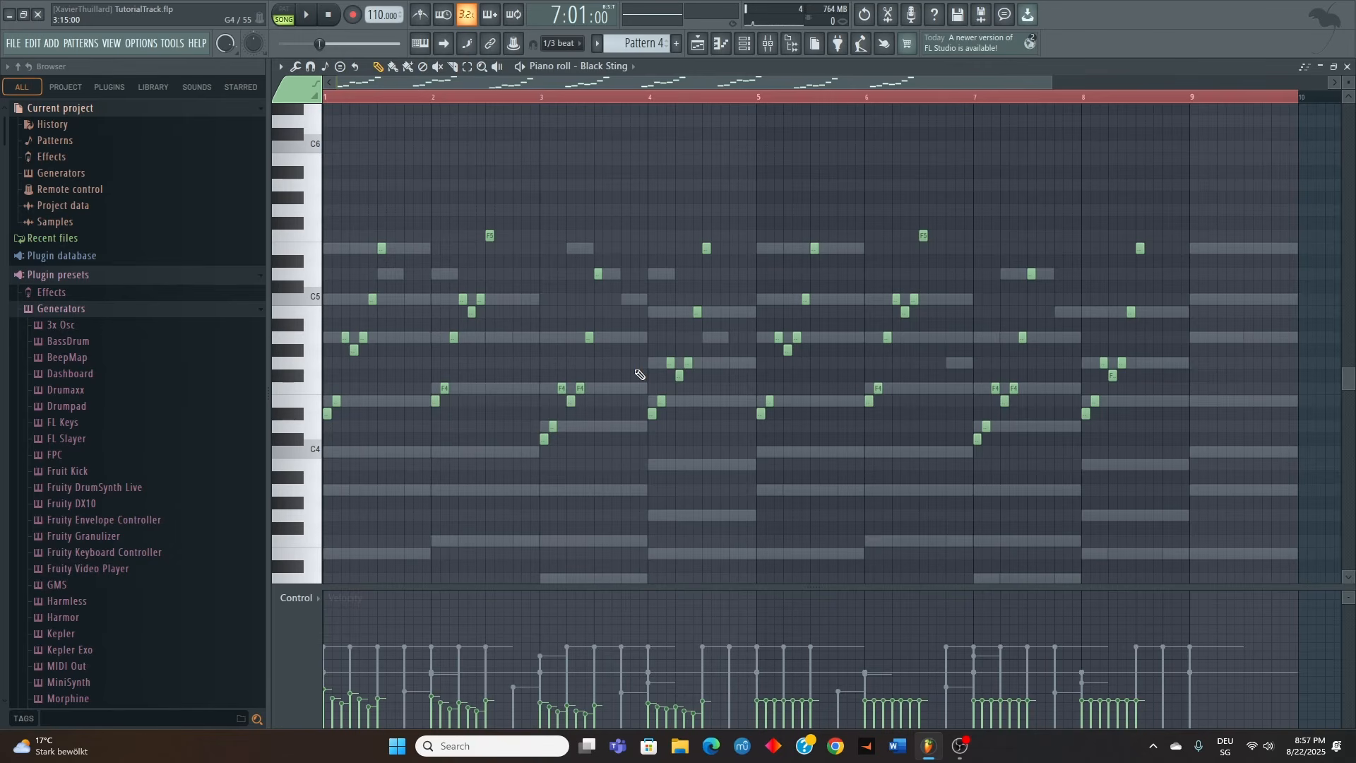
left_click_drag(760, 194, 1304, 472)
key("Delete")
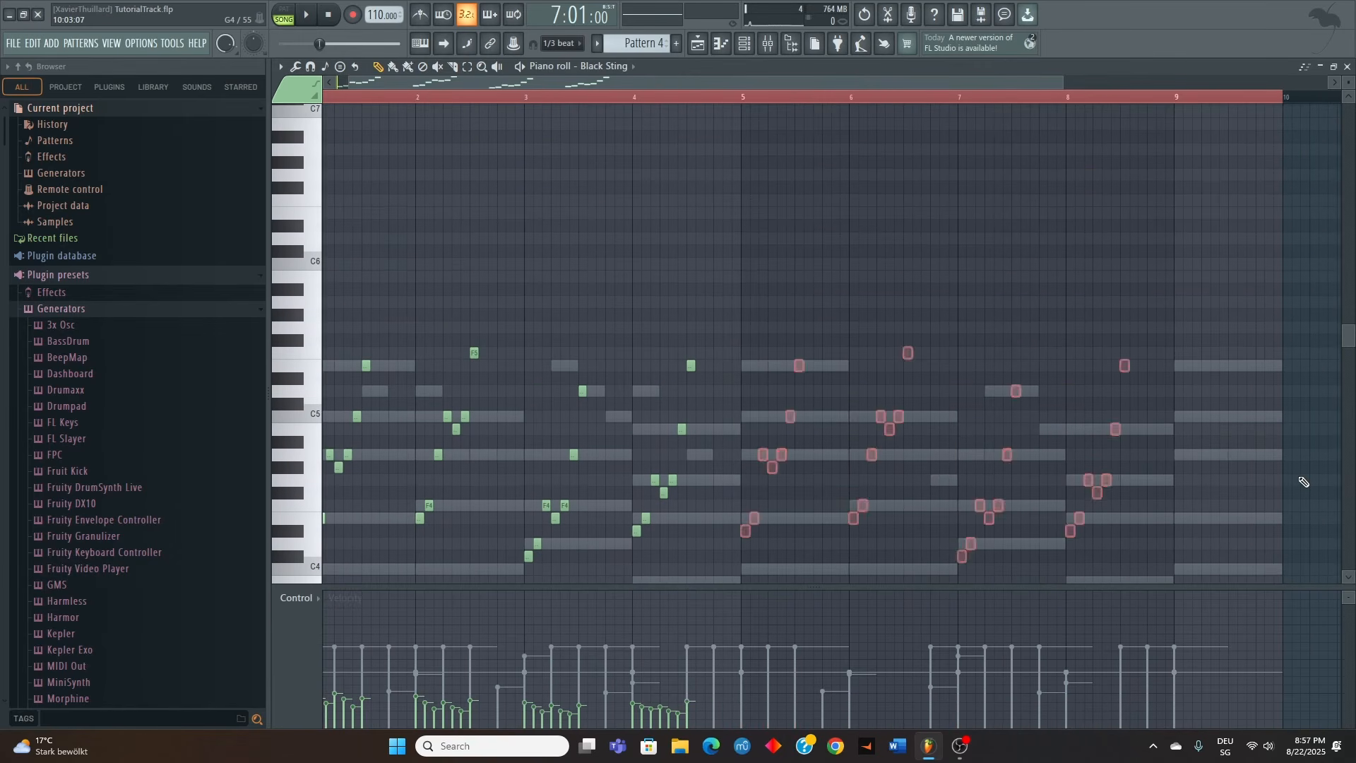
scroll(833, 374, "down", 4)
left_click_drag(863, 466, 89, 66)
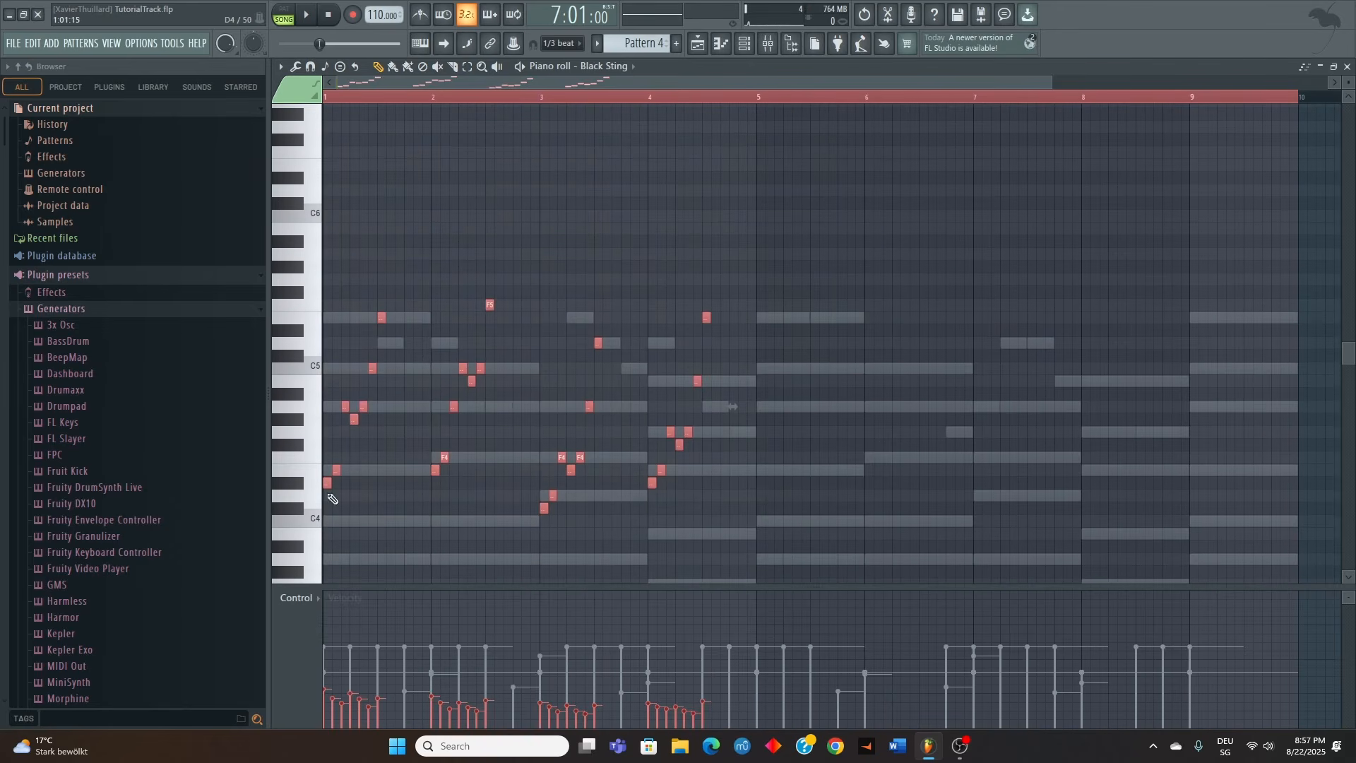
left_click_drag(325, 486, 760, 496)
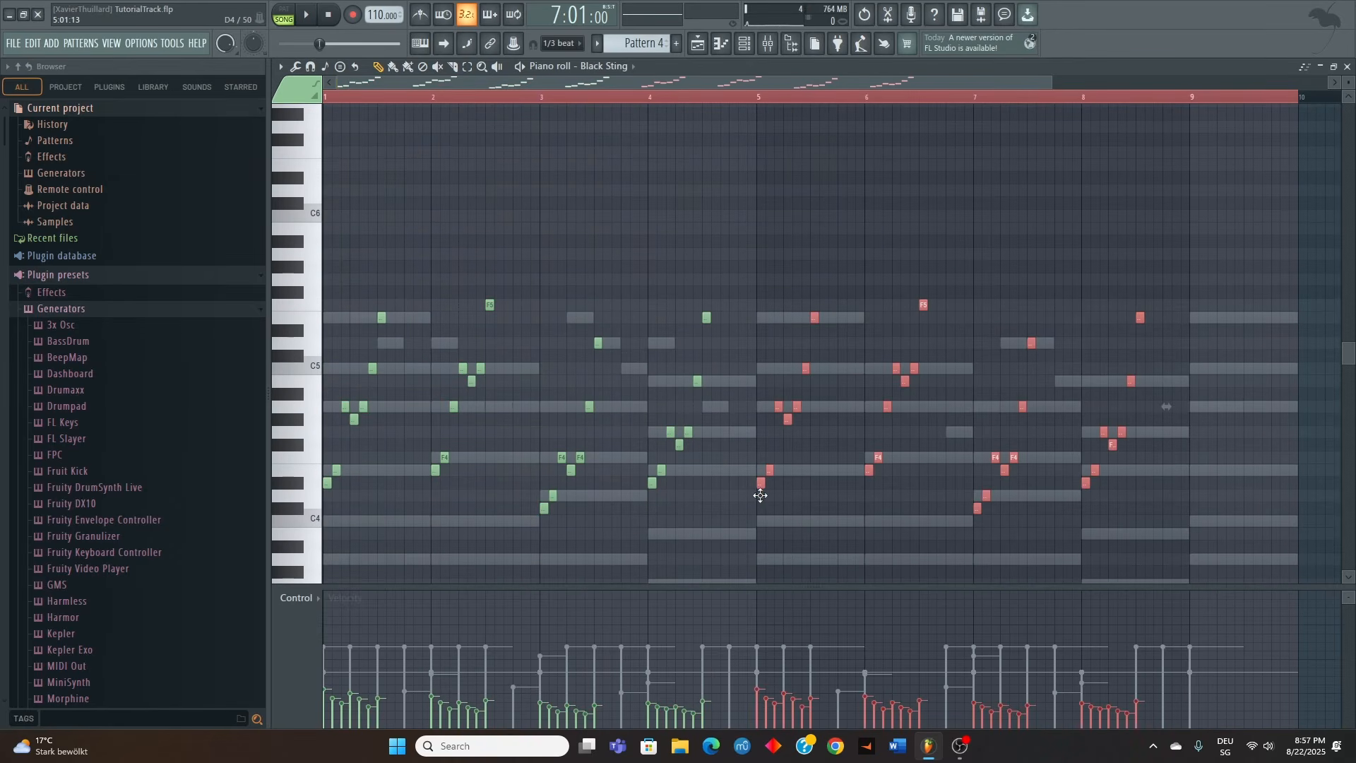
left_click(738, 508)
Copy the Black Sting notes of bar 1 to bar 9 and play back from the start of bar 9
scroll(414, 161, "down", 4)
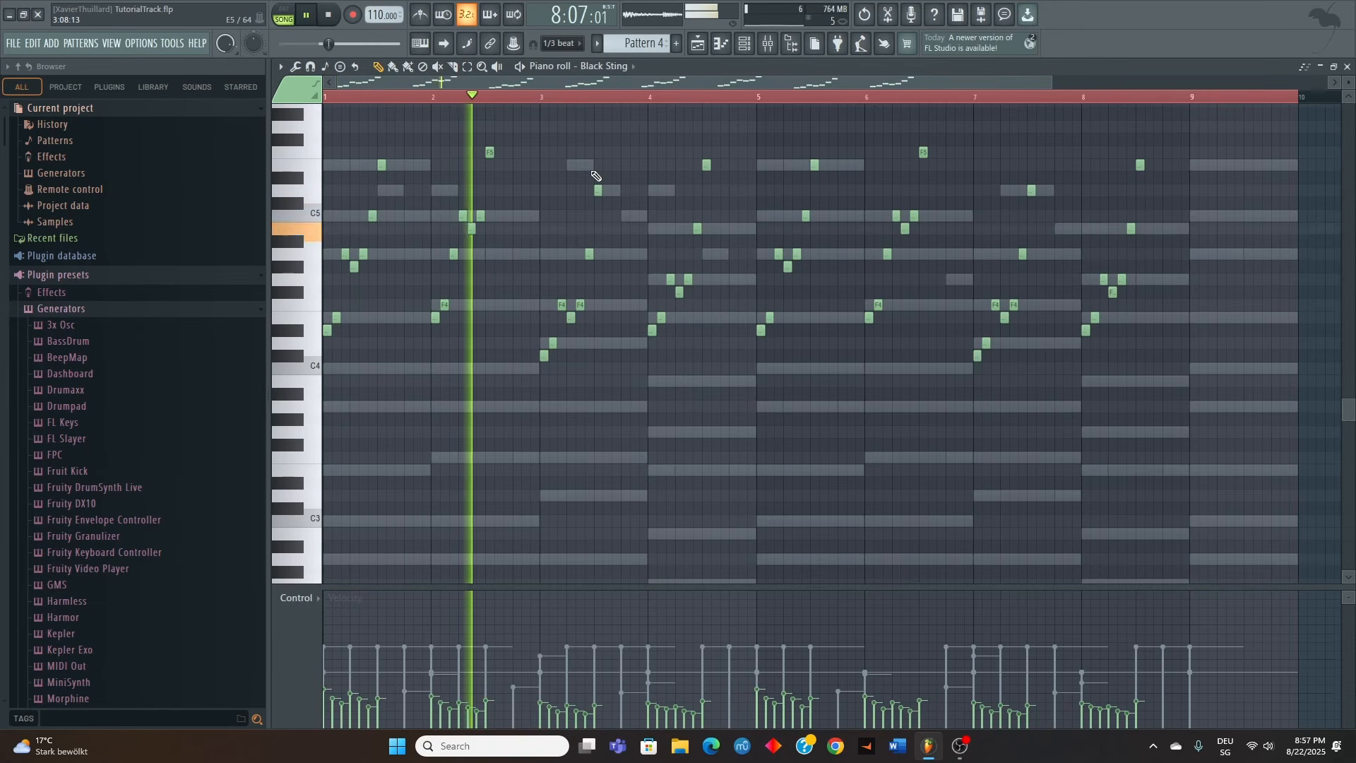
scroll(608, 427, "up", 3)
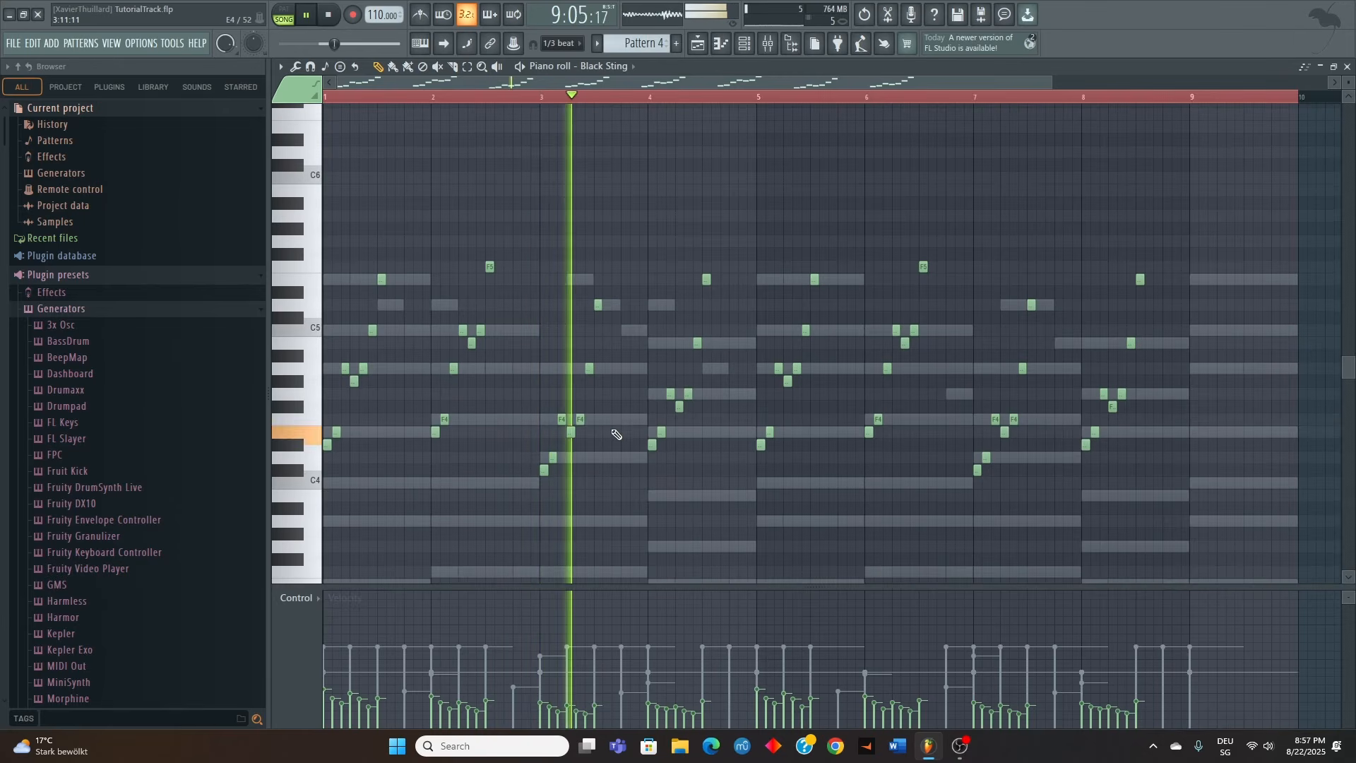
scroll(616, 433, "down", 2)
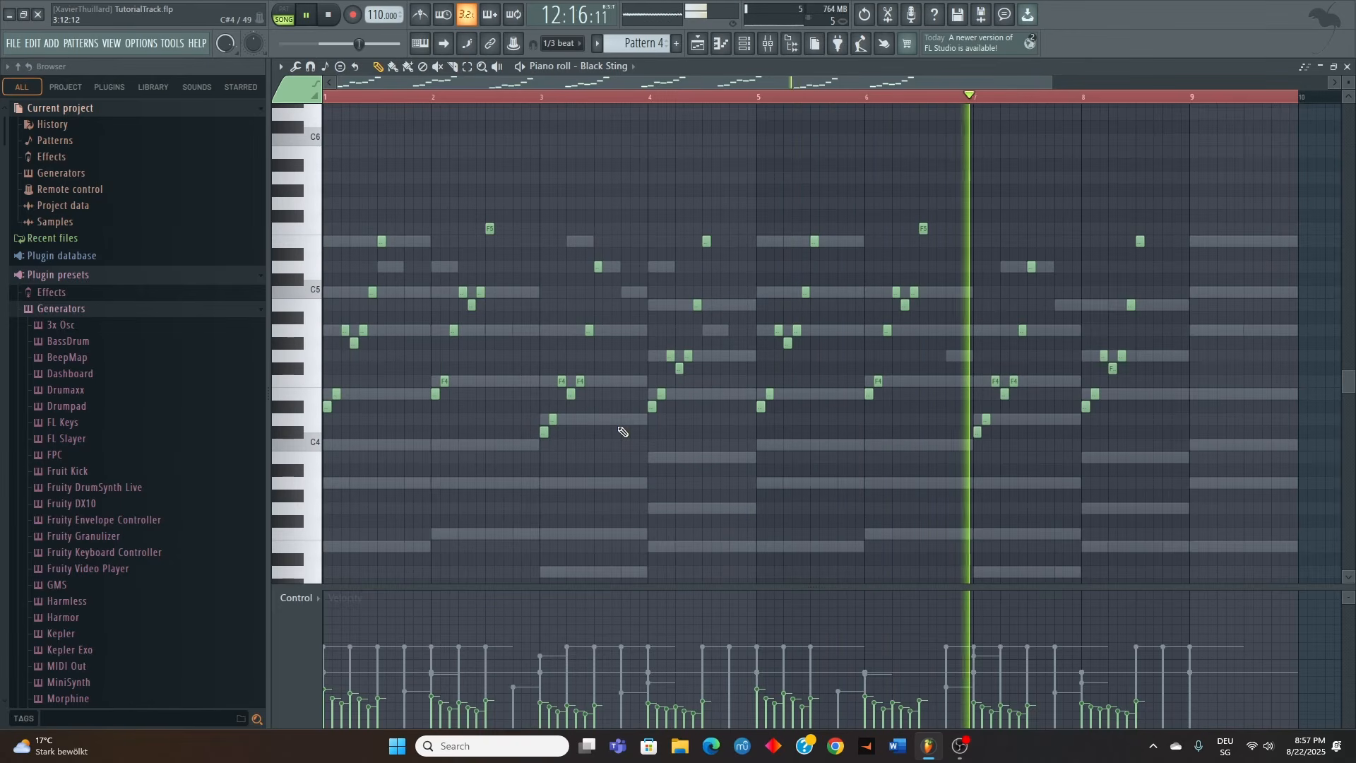
scroll(623, 431, "down", 1)
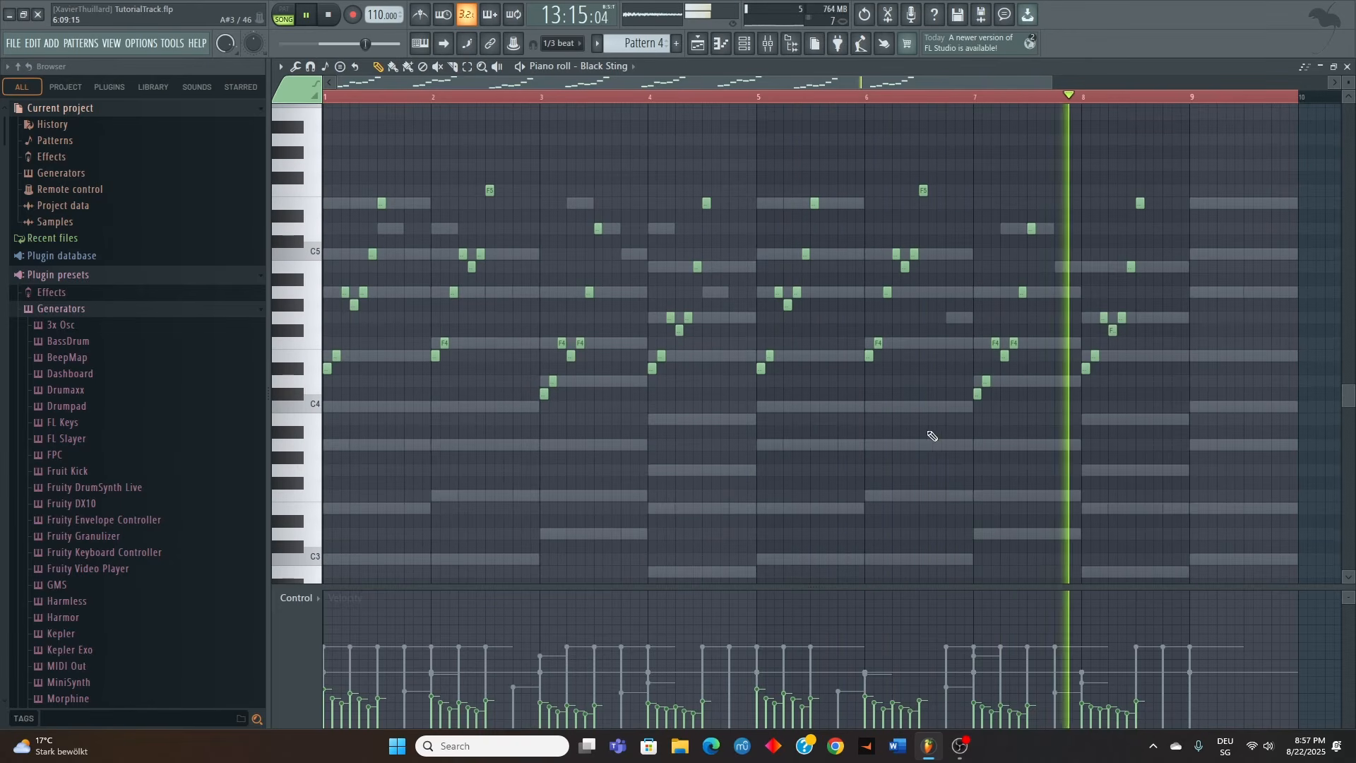
left_click(322, 391)
left_click_drag(322, 392, 380, 222)
left_click_drag(394, 173, 323, 432)
left_click_drag(327, 369, 1194, 346)
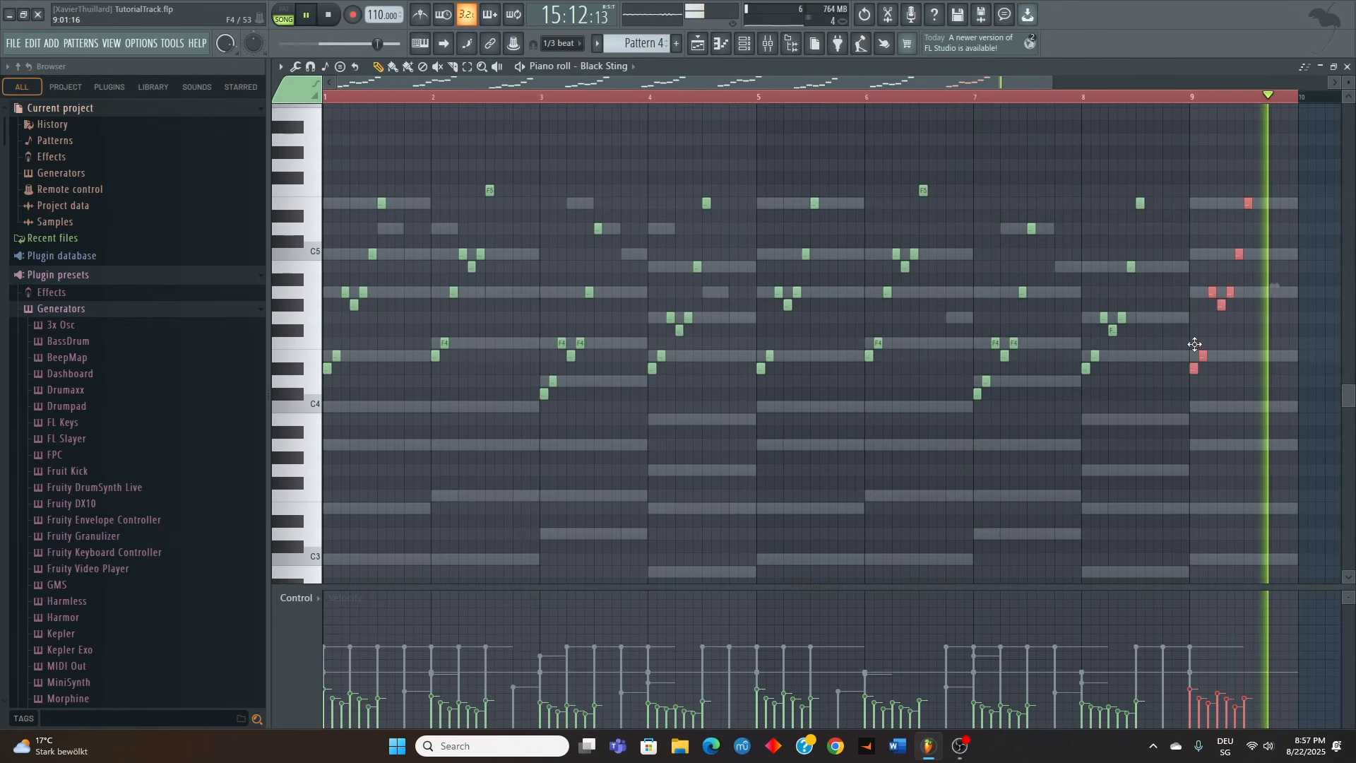
left_click(1191, 98)
left_click(1110, 189, "ctrl")
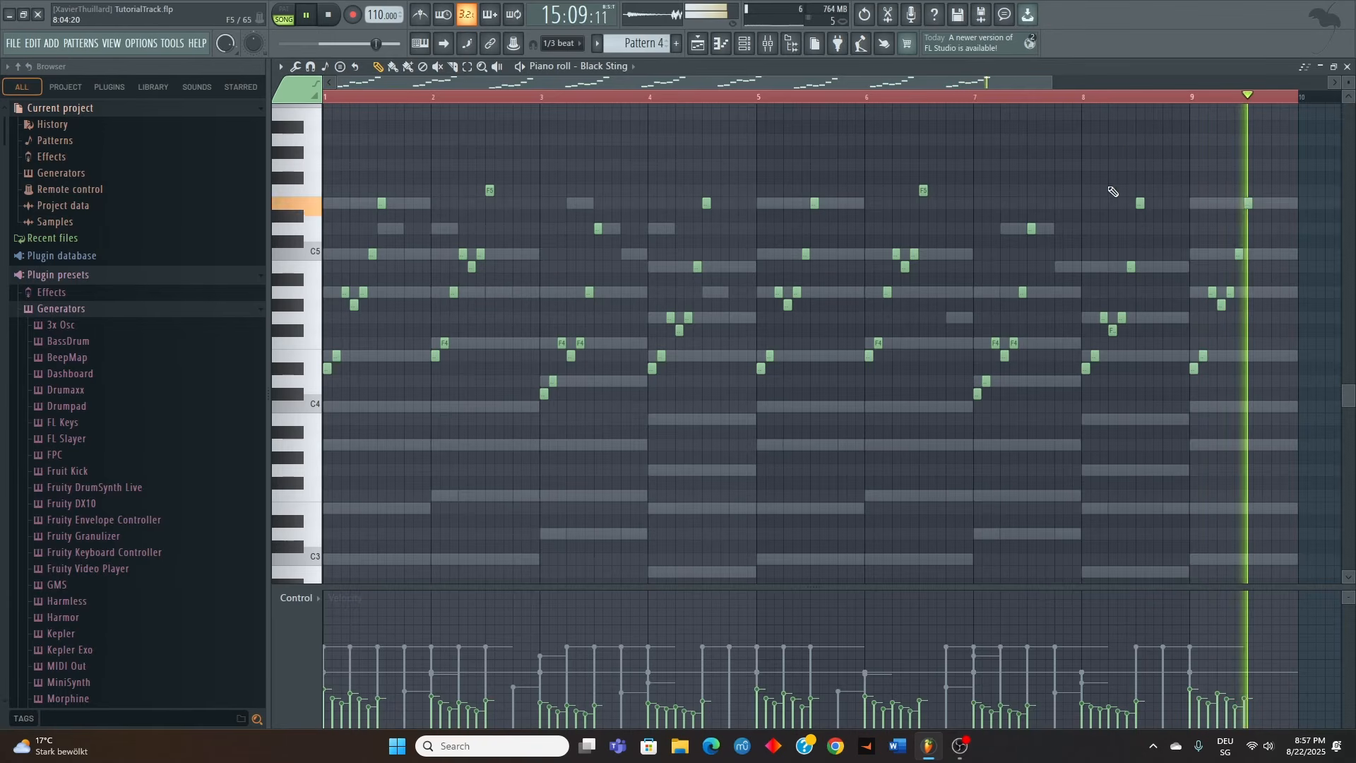
Switch the piano roll to BlackWidowBass, place two short A3 notes at the start of bar 1 and play back
key("space")
left_click(604, 66)
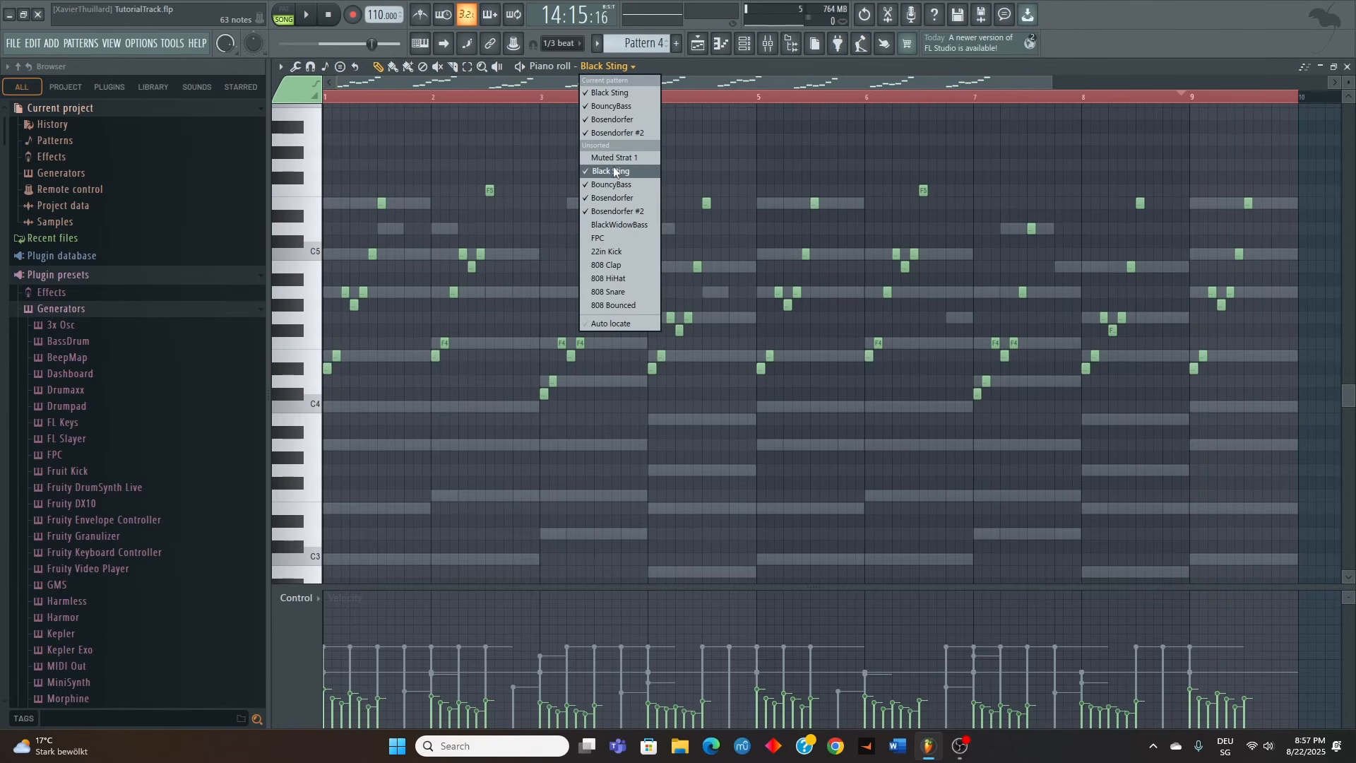
left_click(617, 225)
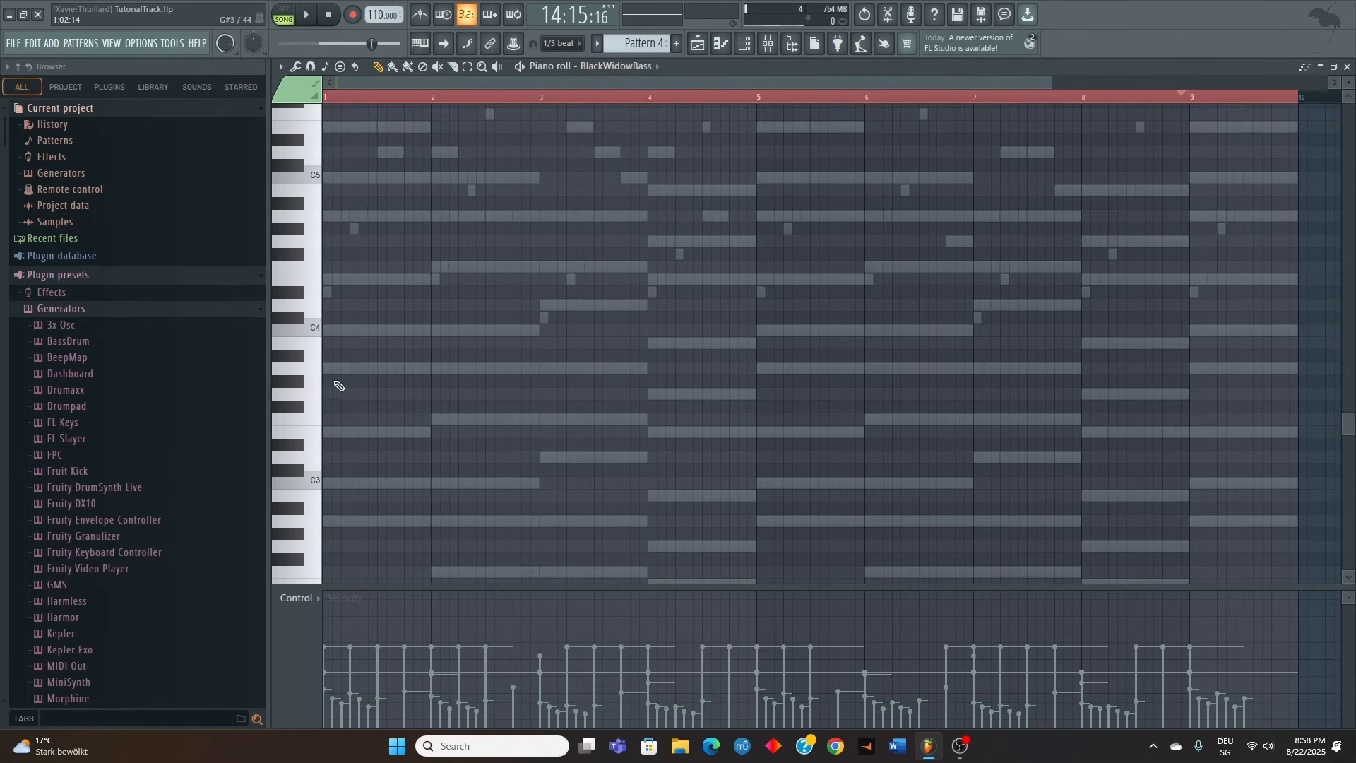
left_click(324, 367)
scroll(361, 370, "up", 3, "ctrl")
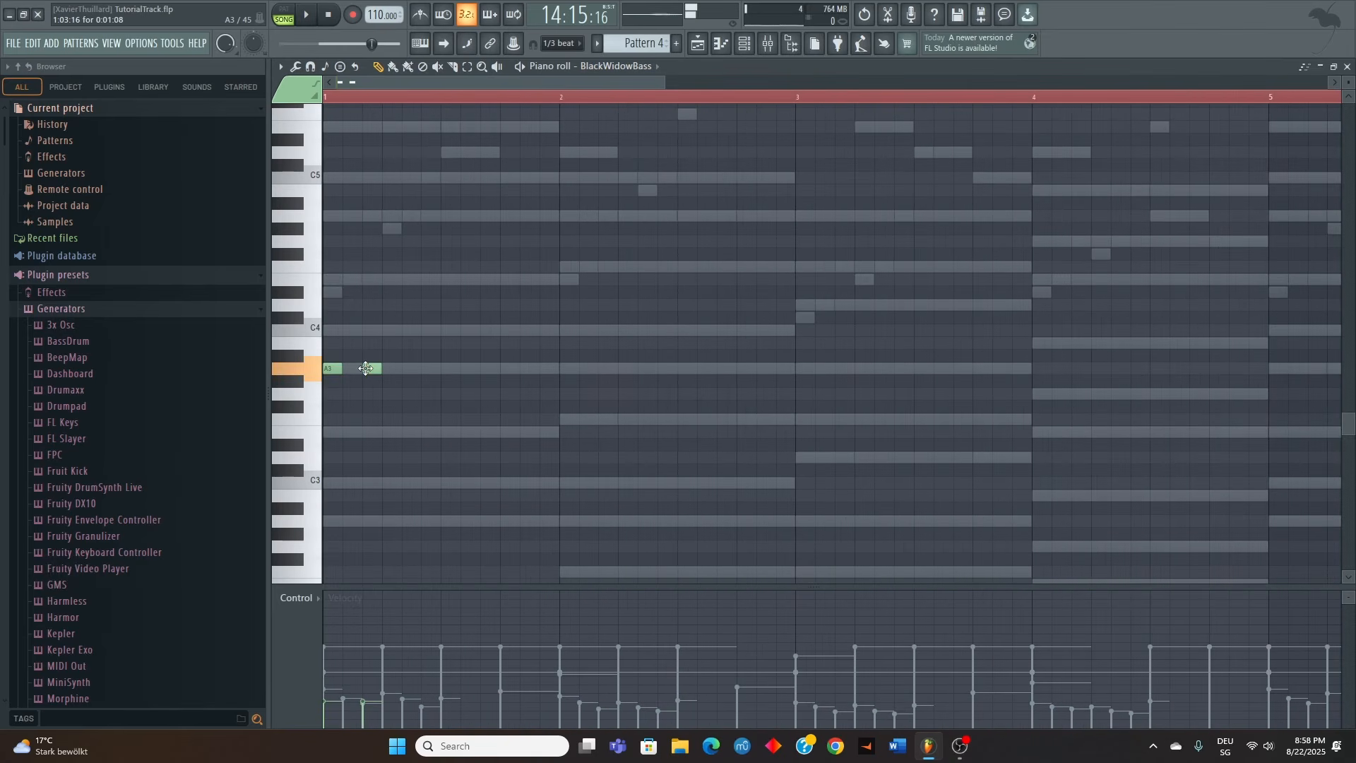
key("space")
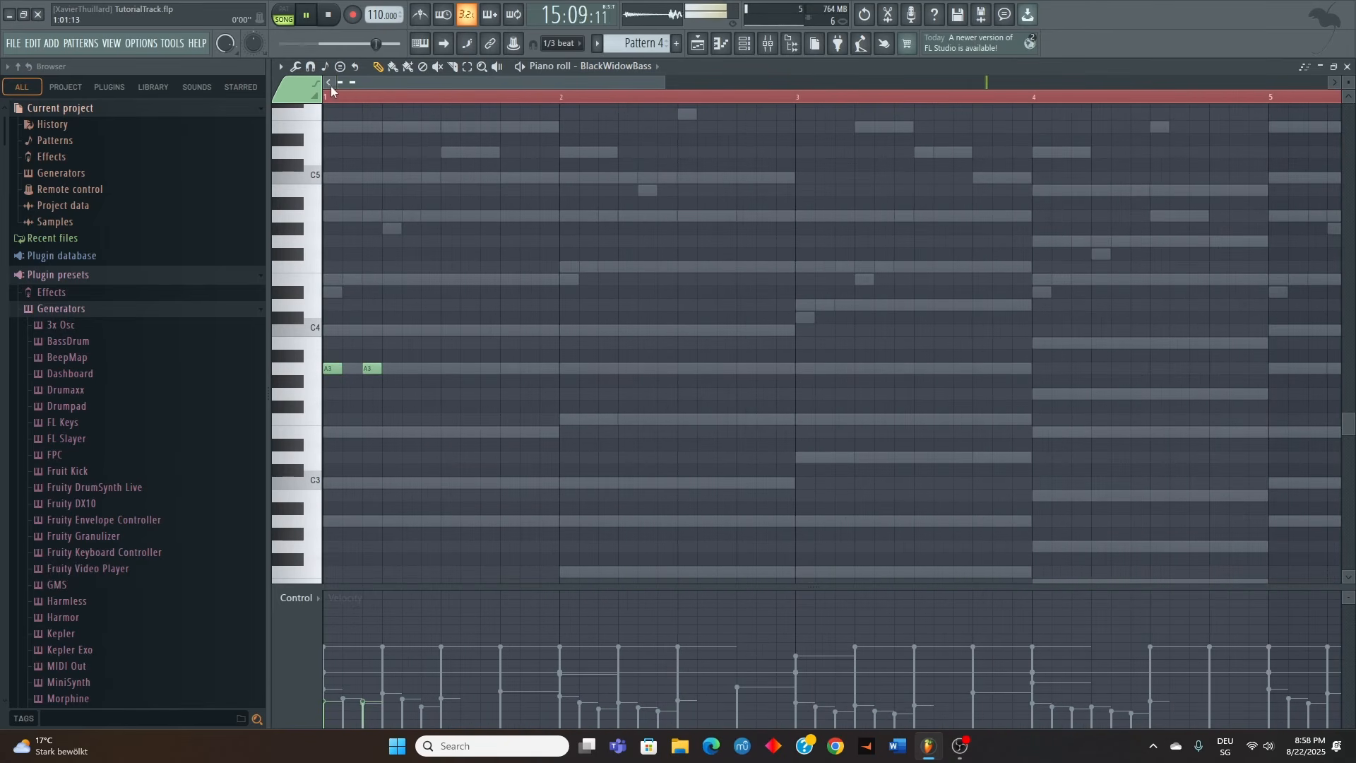
Complete the BlackWidowBass rhythm of bar 1 with three more short A3 notes and two A4 octave notes, and play it back
scroll(391, 365, "up", 3)
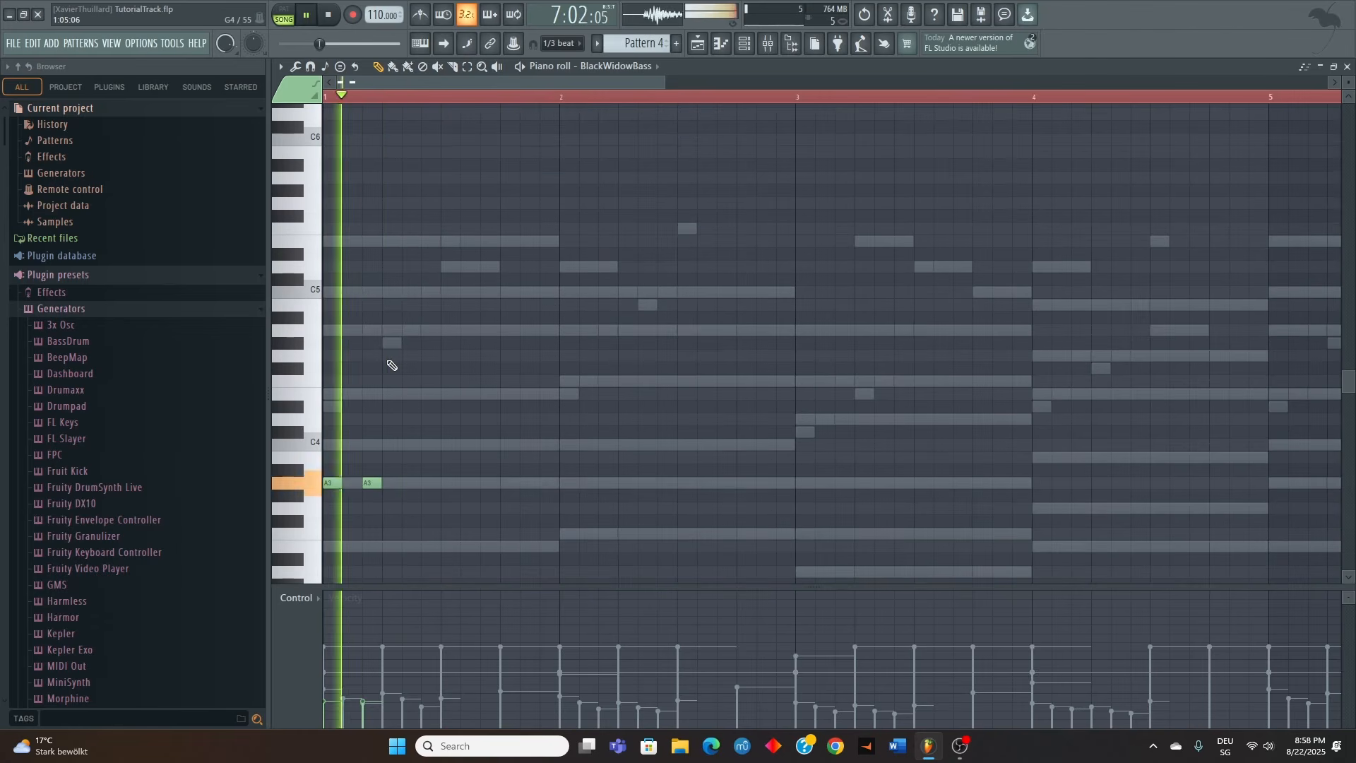
key("space")
left_click(382, 329)
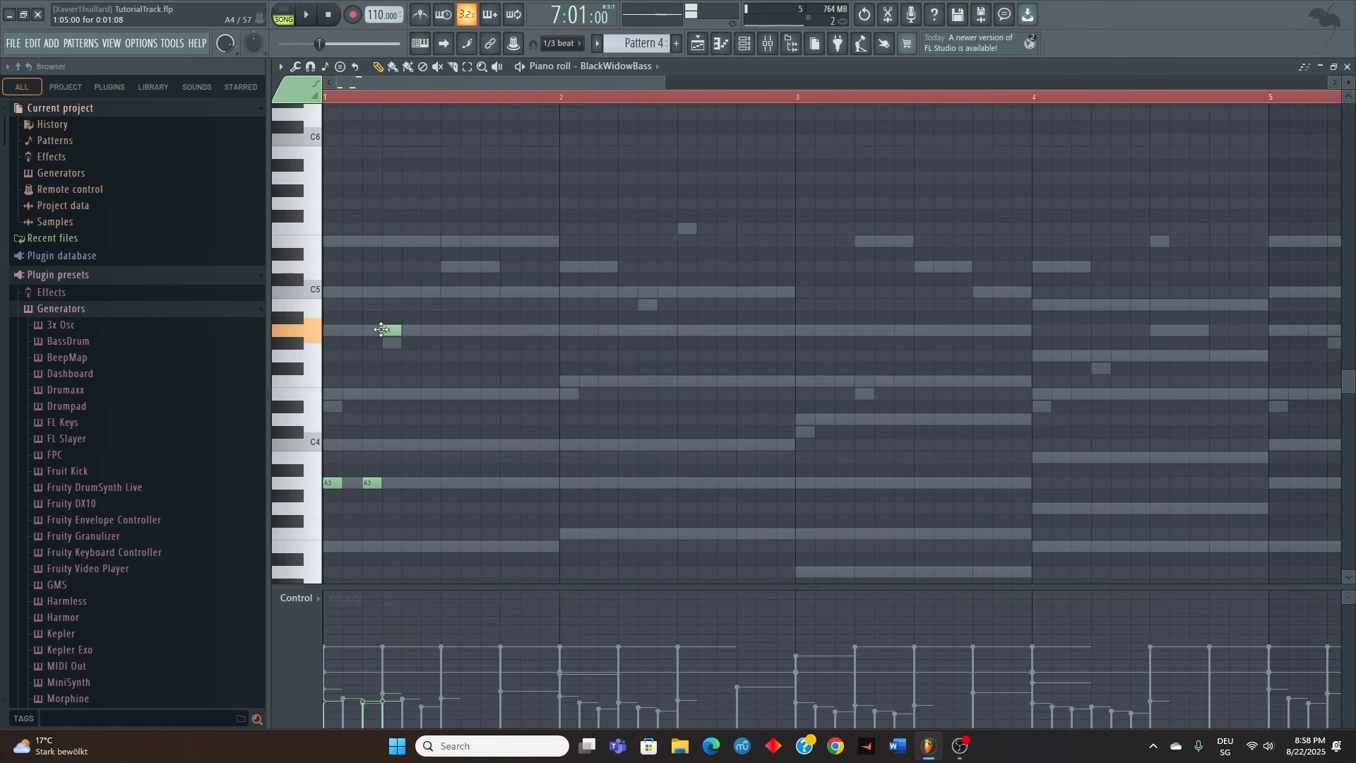
left_click(426, 483)
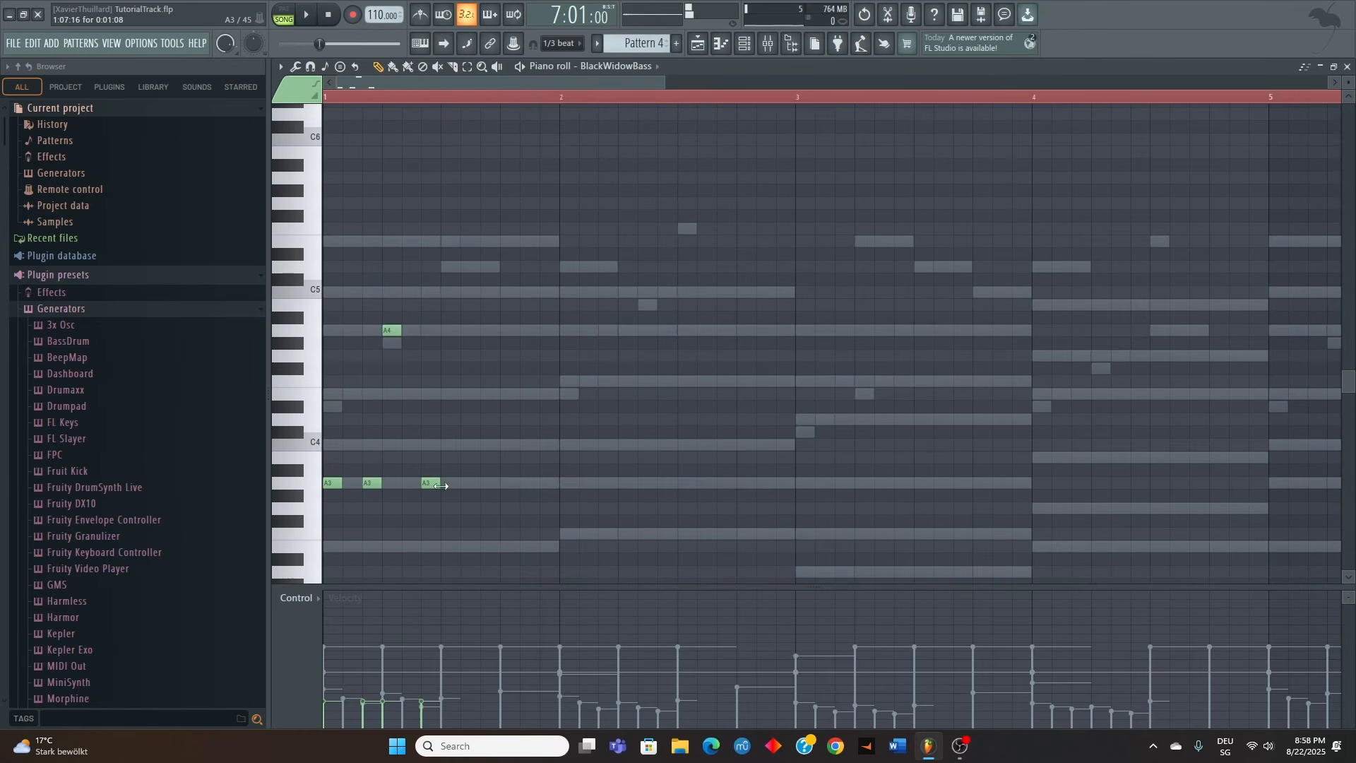
left_click(483, 484)
key("space")
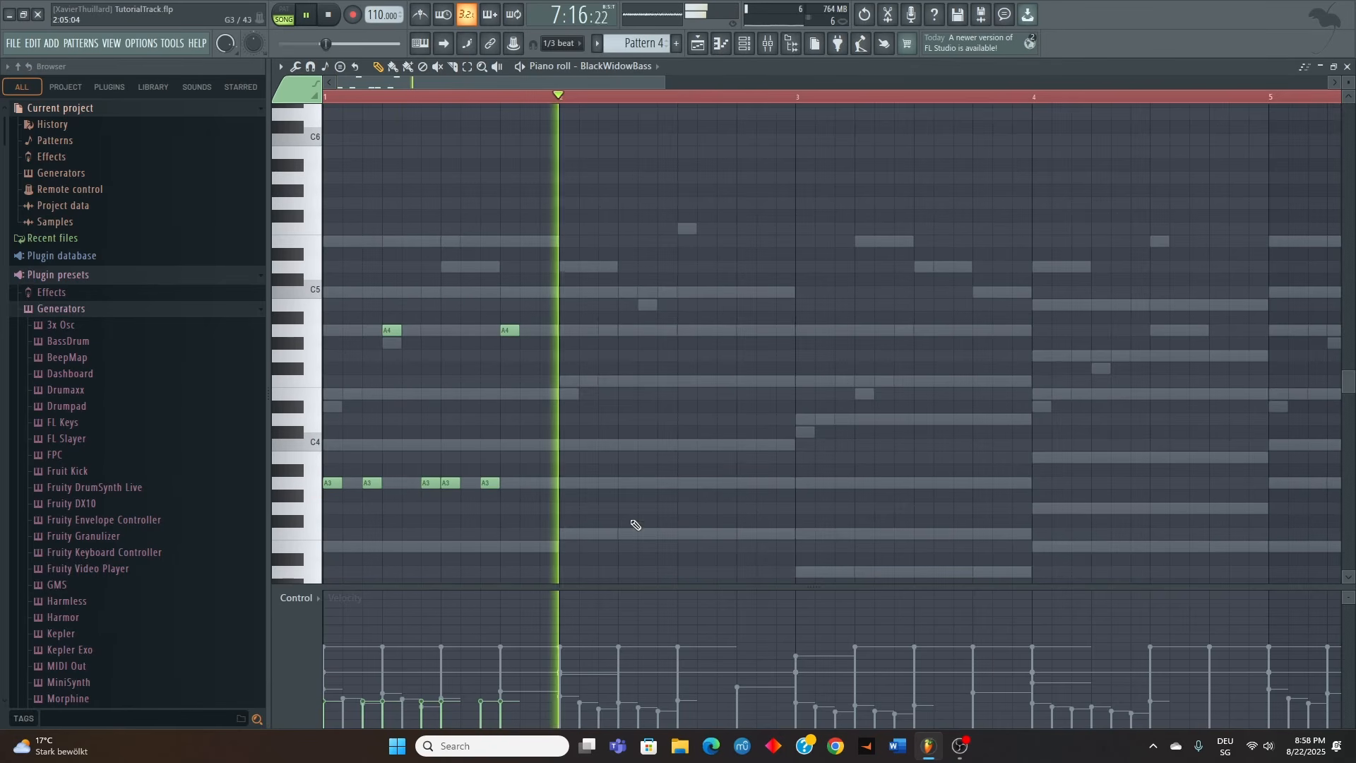
key("space")
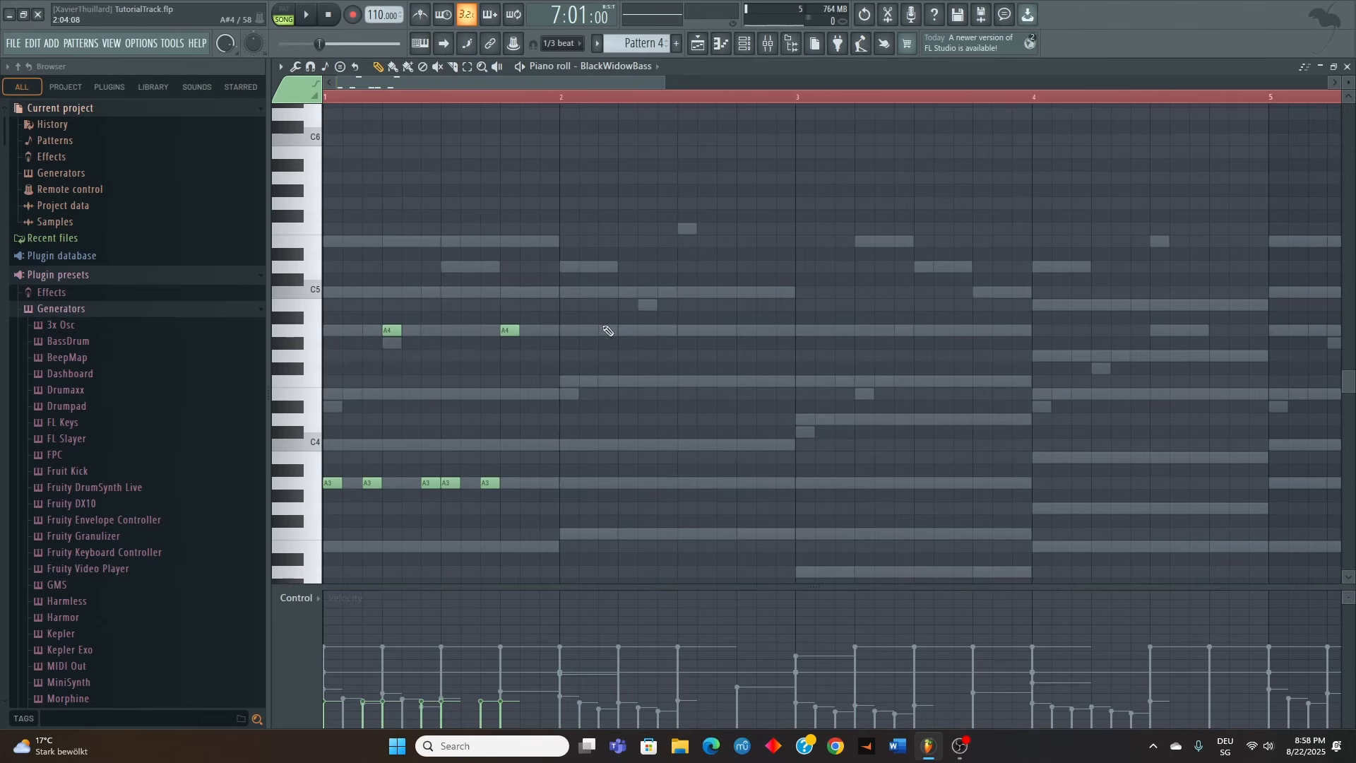
Repeat the bar 1 bass rhythm in bar 2 with five short F3 notes and two F4 octave notes
left_click(604, 535)
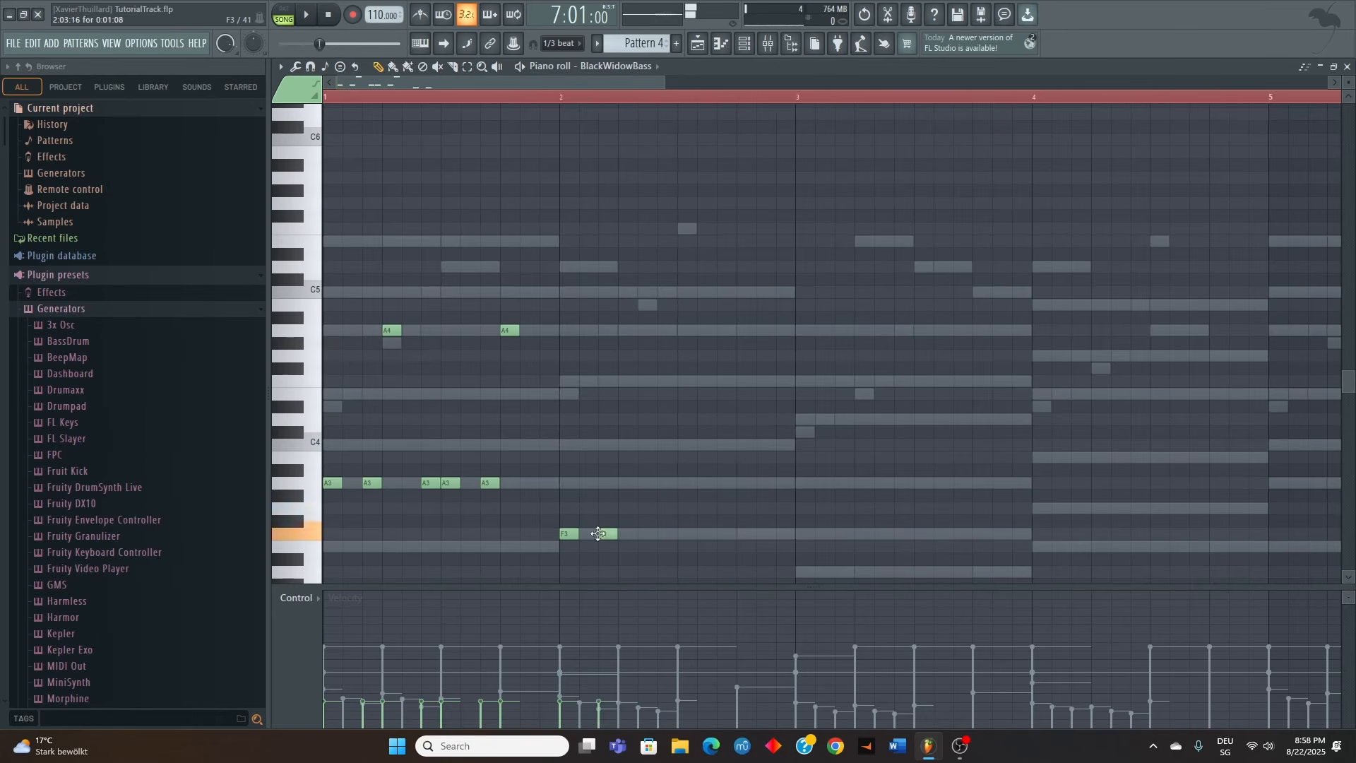
left_click(624, 382)
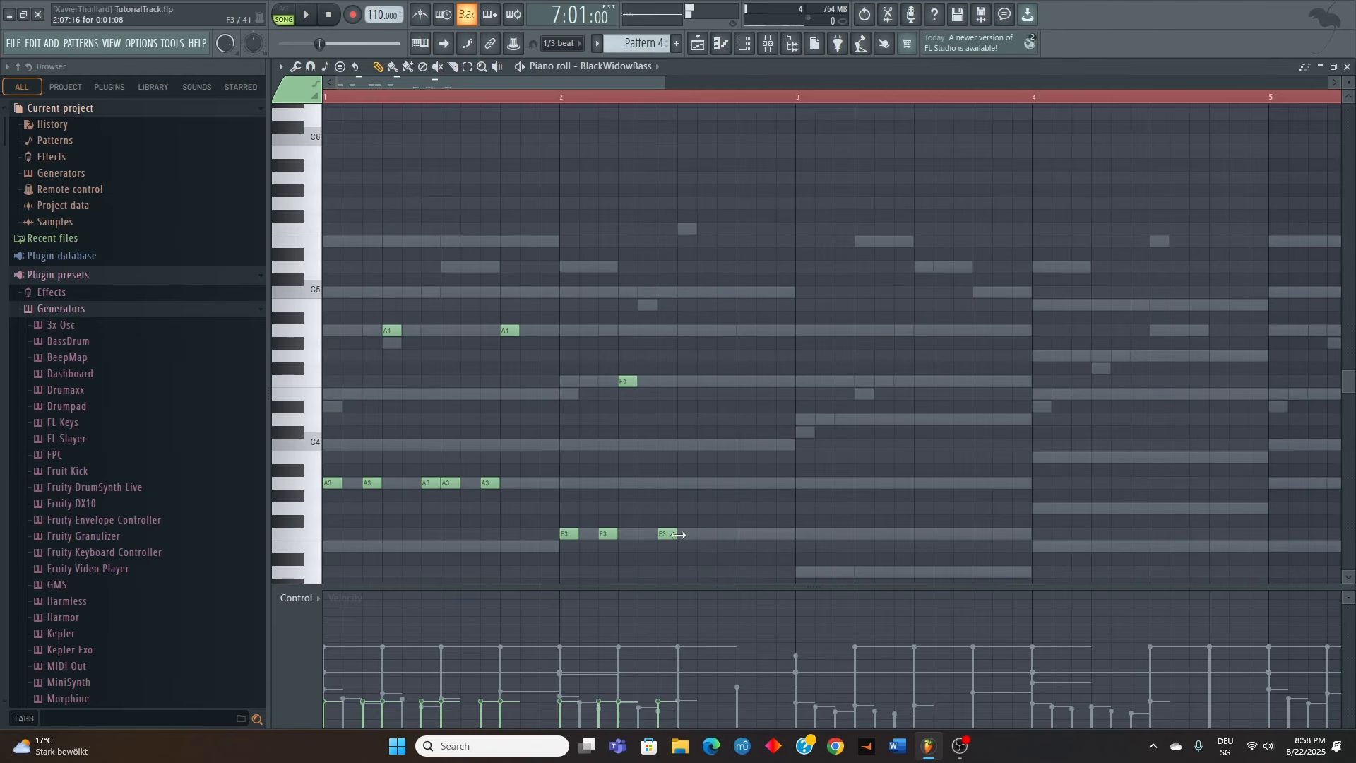
left_click(726, 534)
left_click(742, 382)
Repeat the bass rhythm in bar 3 with five short D3 notes and two D4 octave notes
scroll(796, 442, "down", 3)
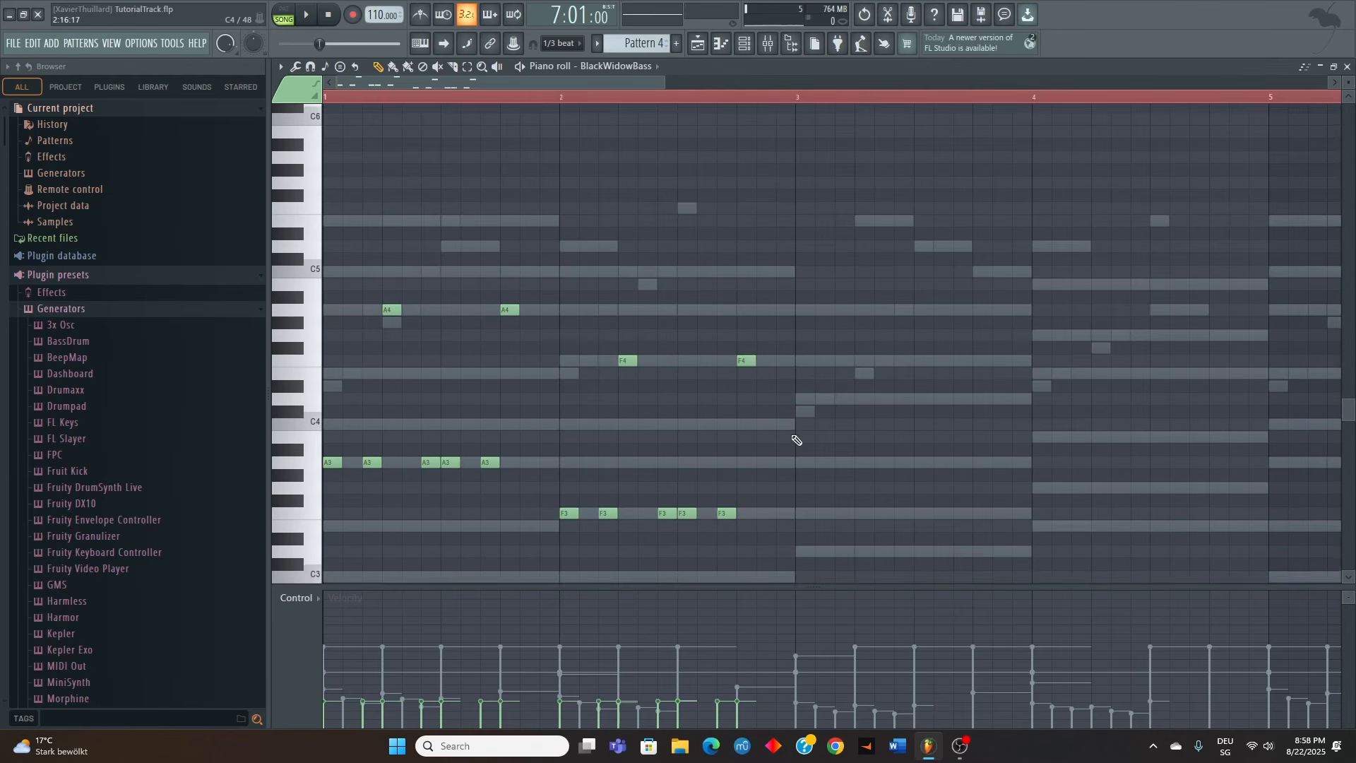
left_click(839, 458)
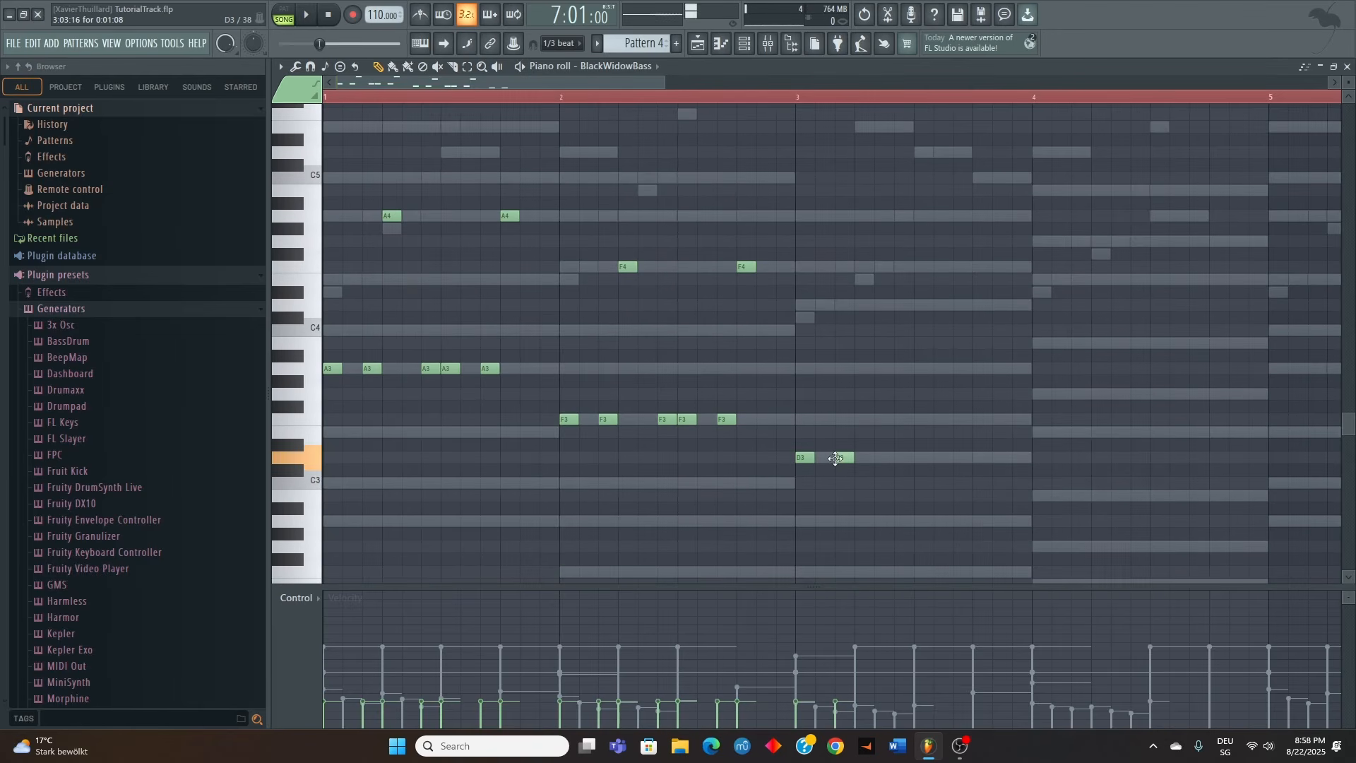
left_click(859, 306)
left_click(901, 457)
left_click(918, 457)
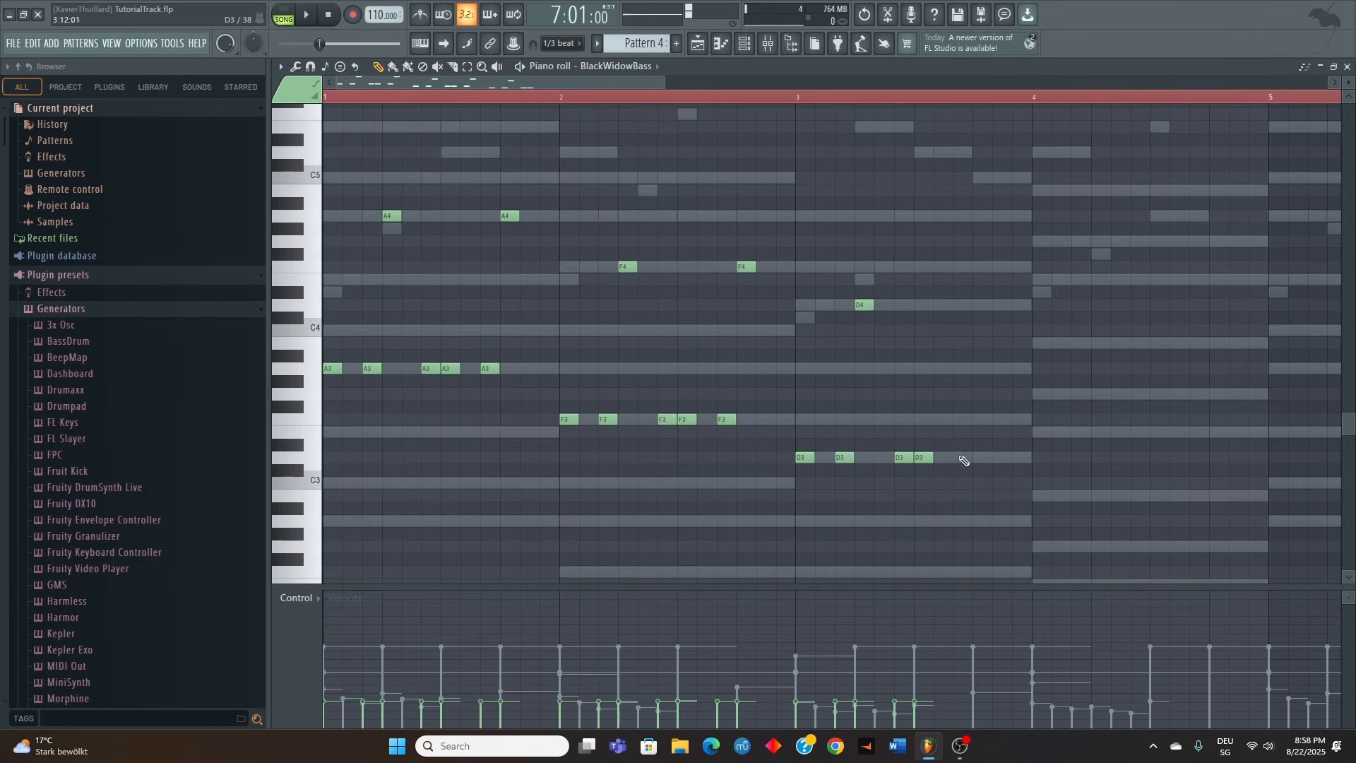
left_click(960, 457)
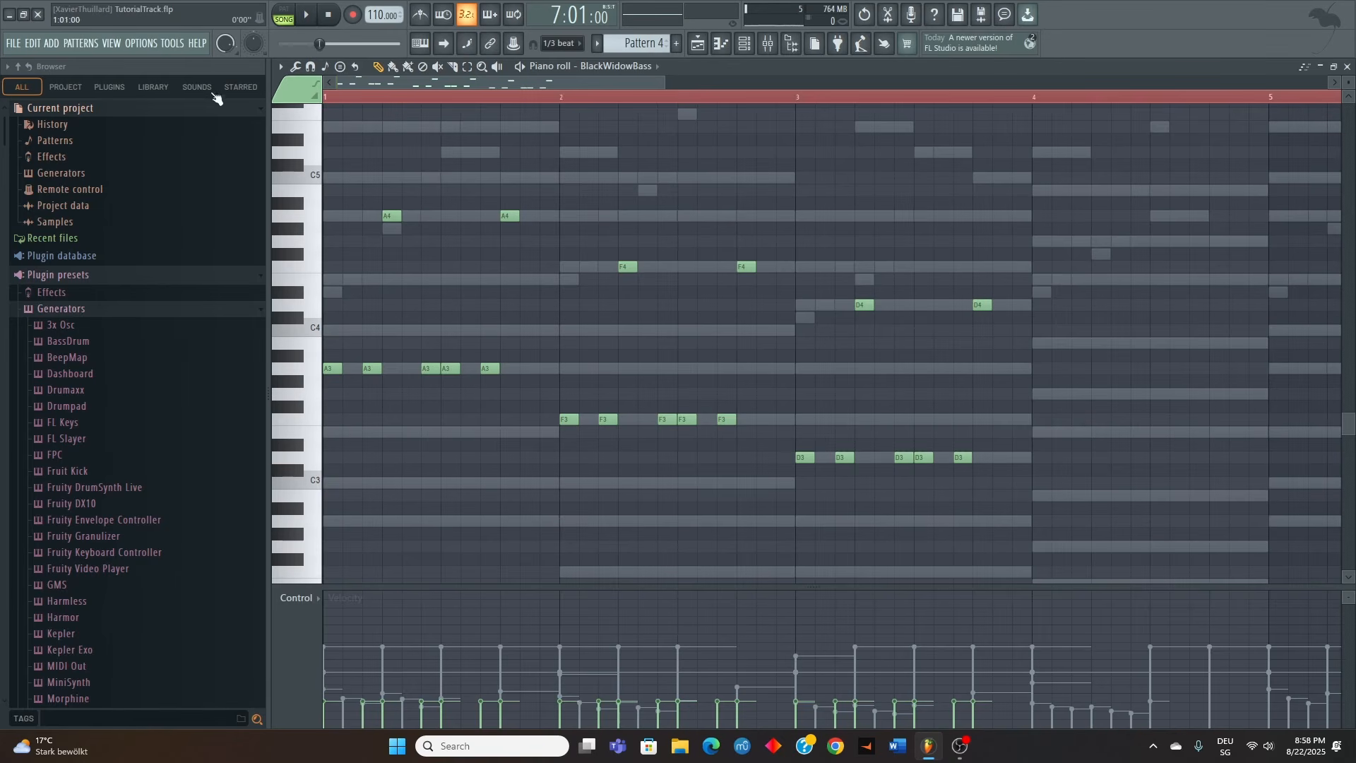
Raise the velocities of all BlackWidowBass notes in bars 1 to 3 evenly during playback
key("space")
key("ctrl+a")
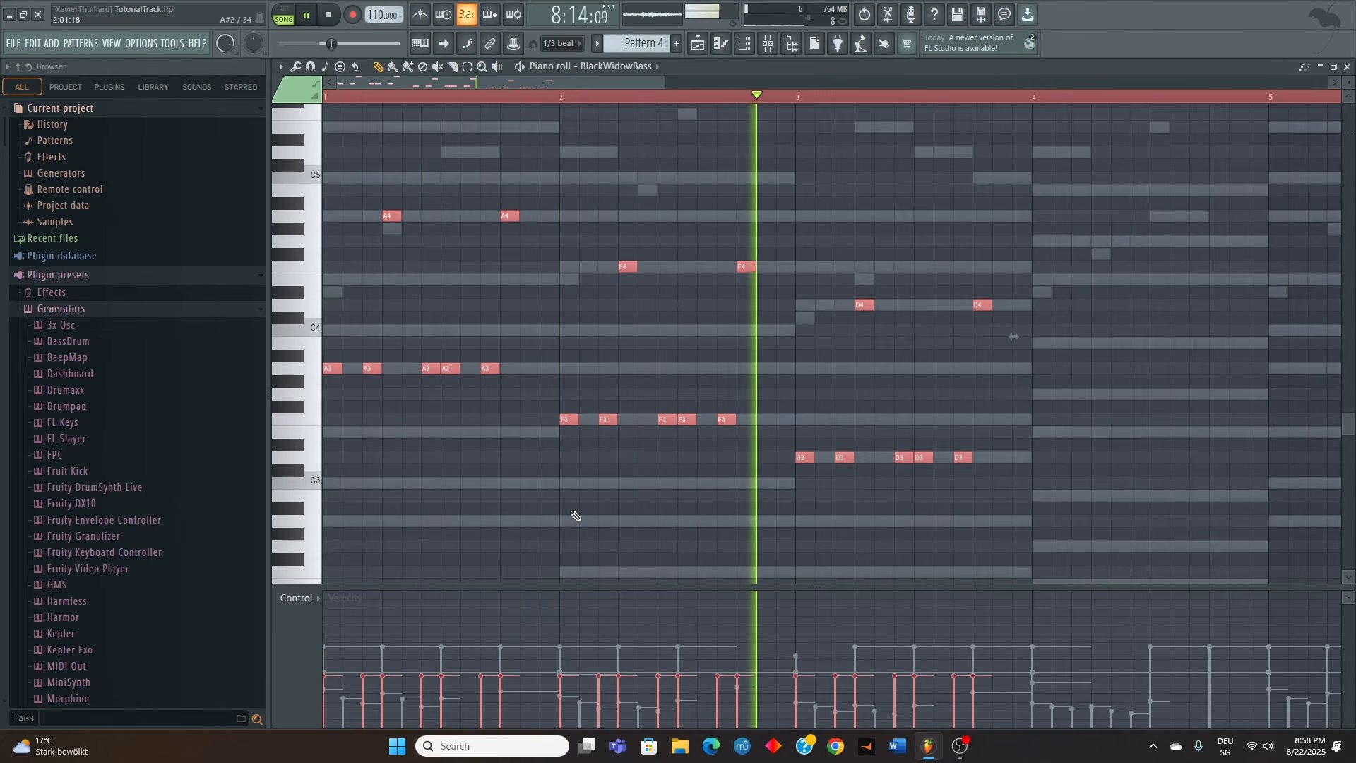
left_click(566, 556, "ctrl")
Fill bar 4 with the same bass rhythm using five short E3 notes and two E4 octave notes
scroll(951, 478, "down", 1)
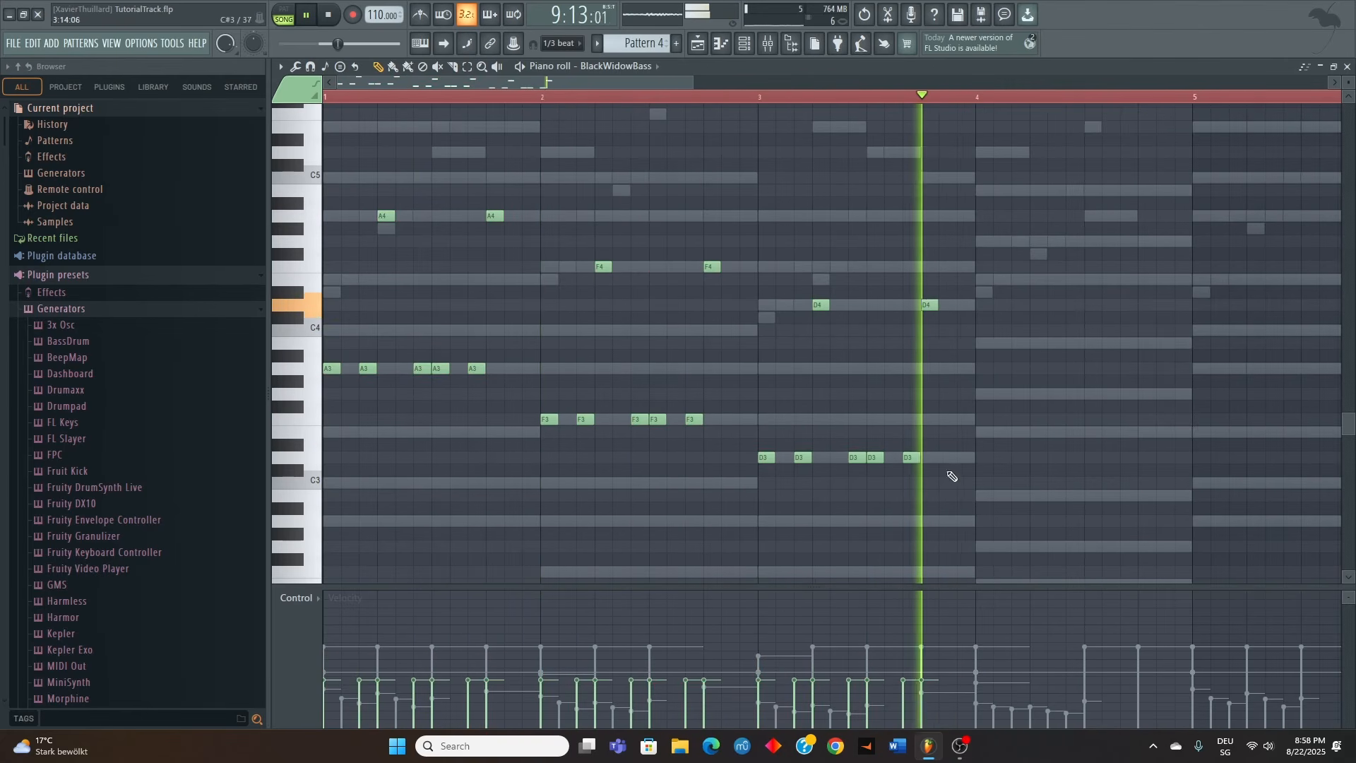
left_click(982, 431)
left_click(1019, 431)
left_click(1033, 279)
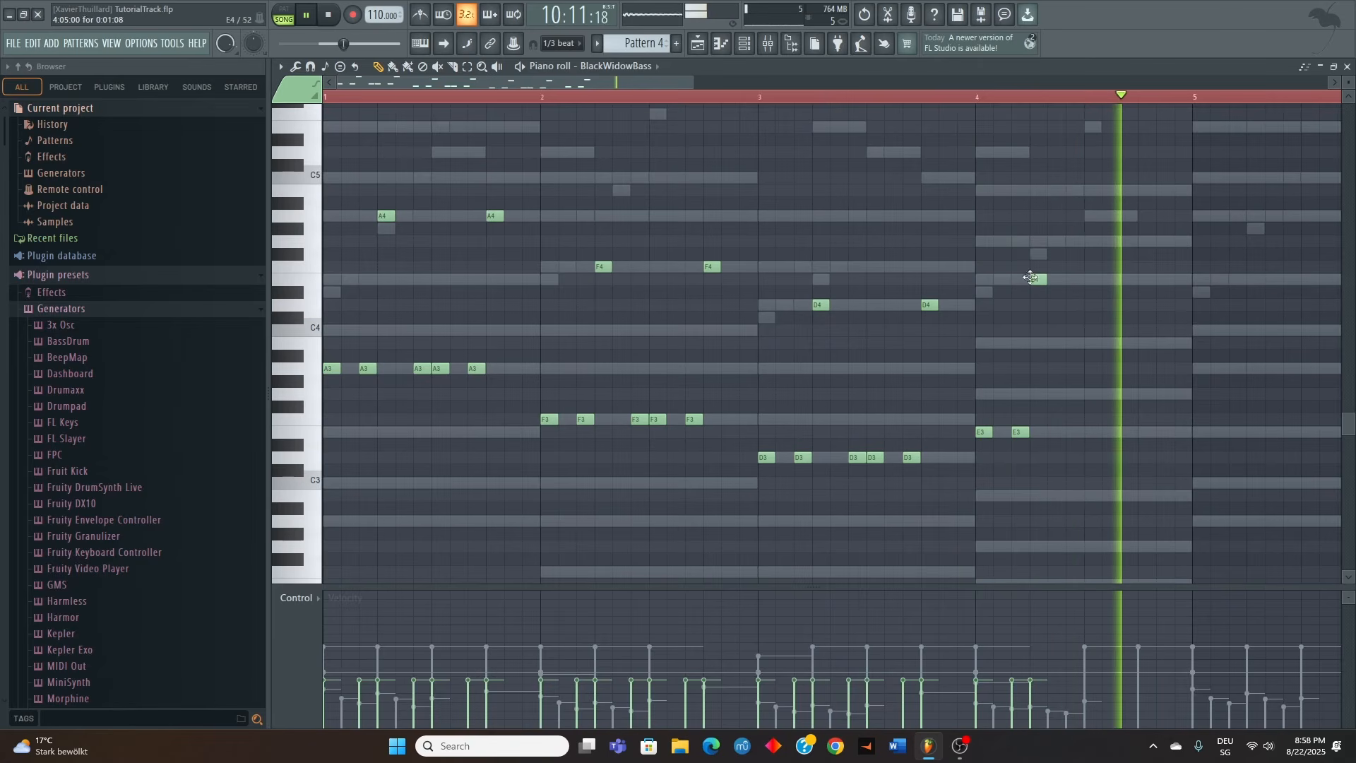
left_click(1072, 432)
left_click(1091, 431)
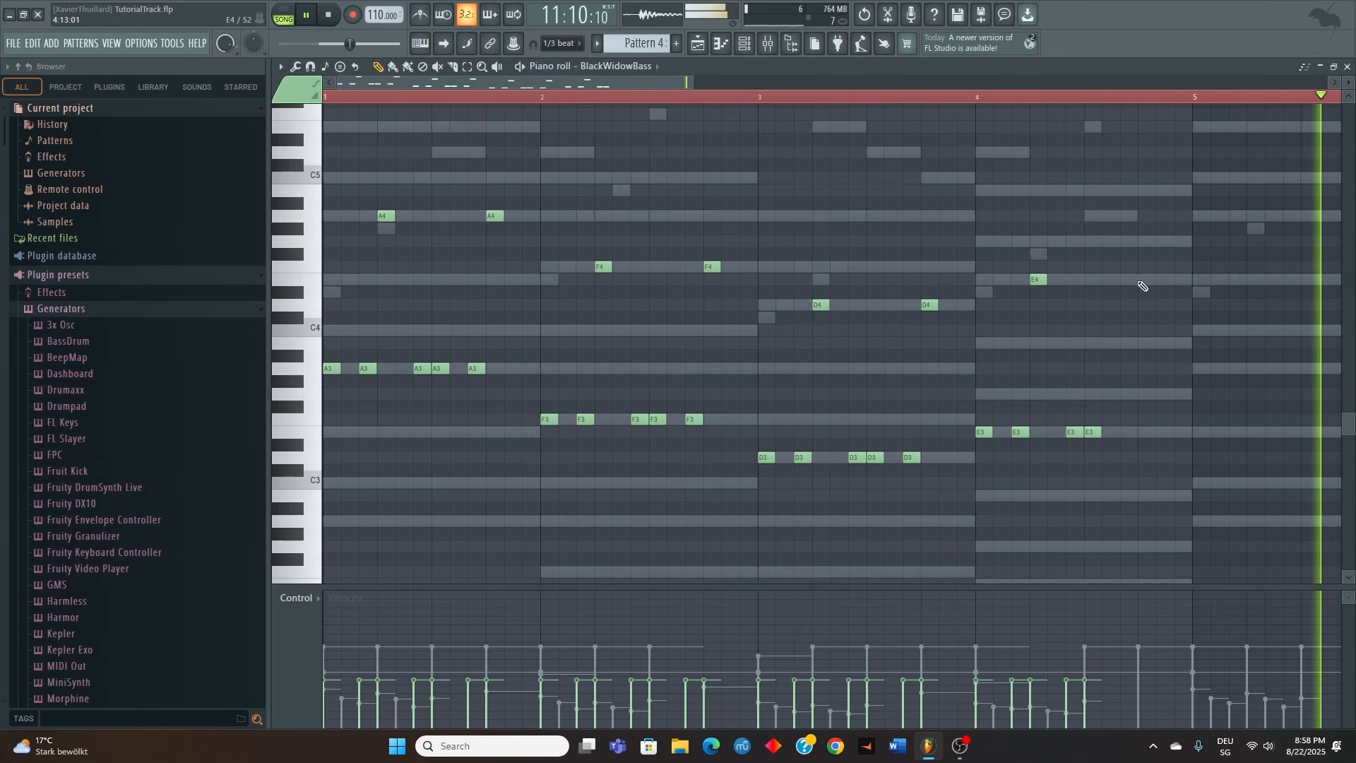
left_click(1130, 280)
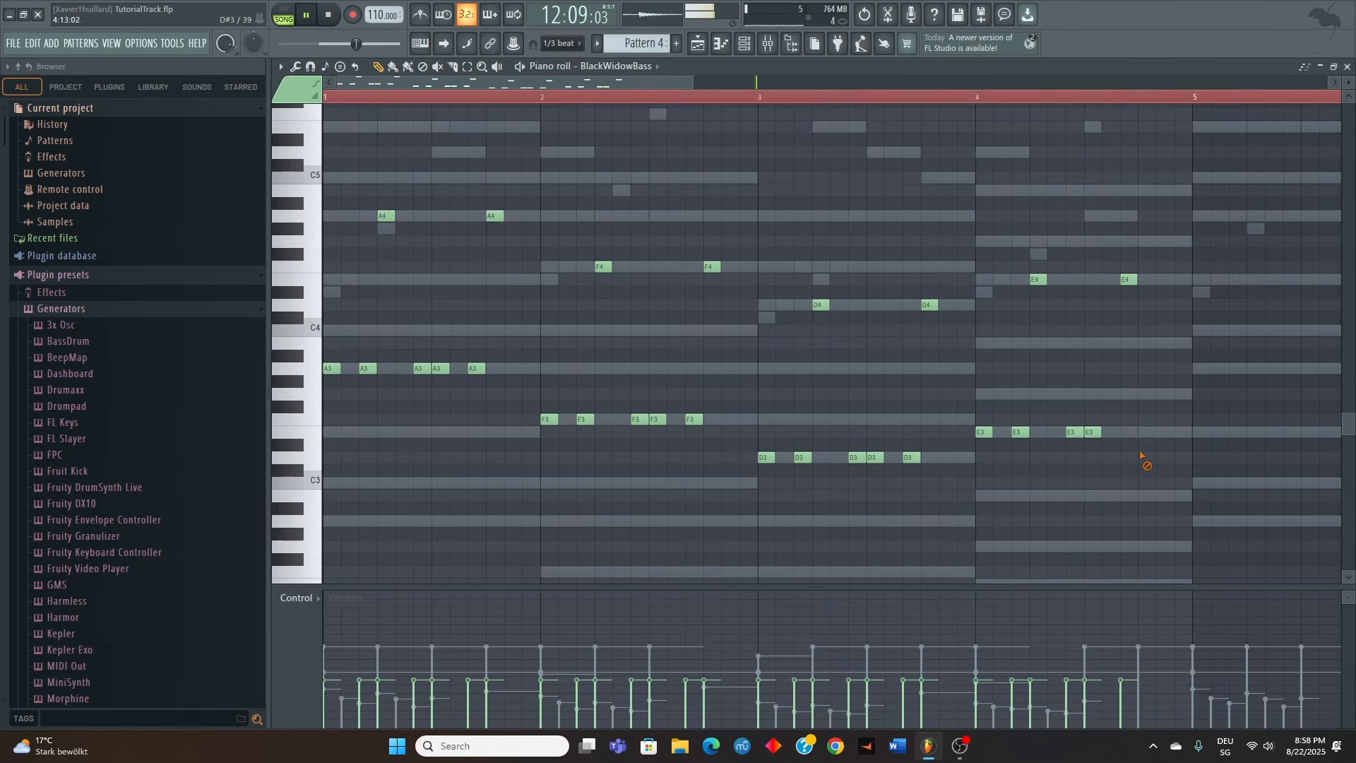
left_click(1128, 432)
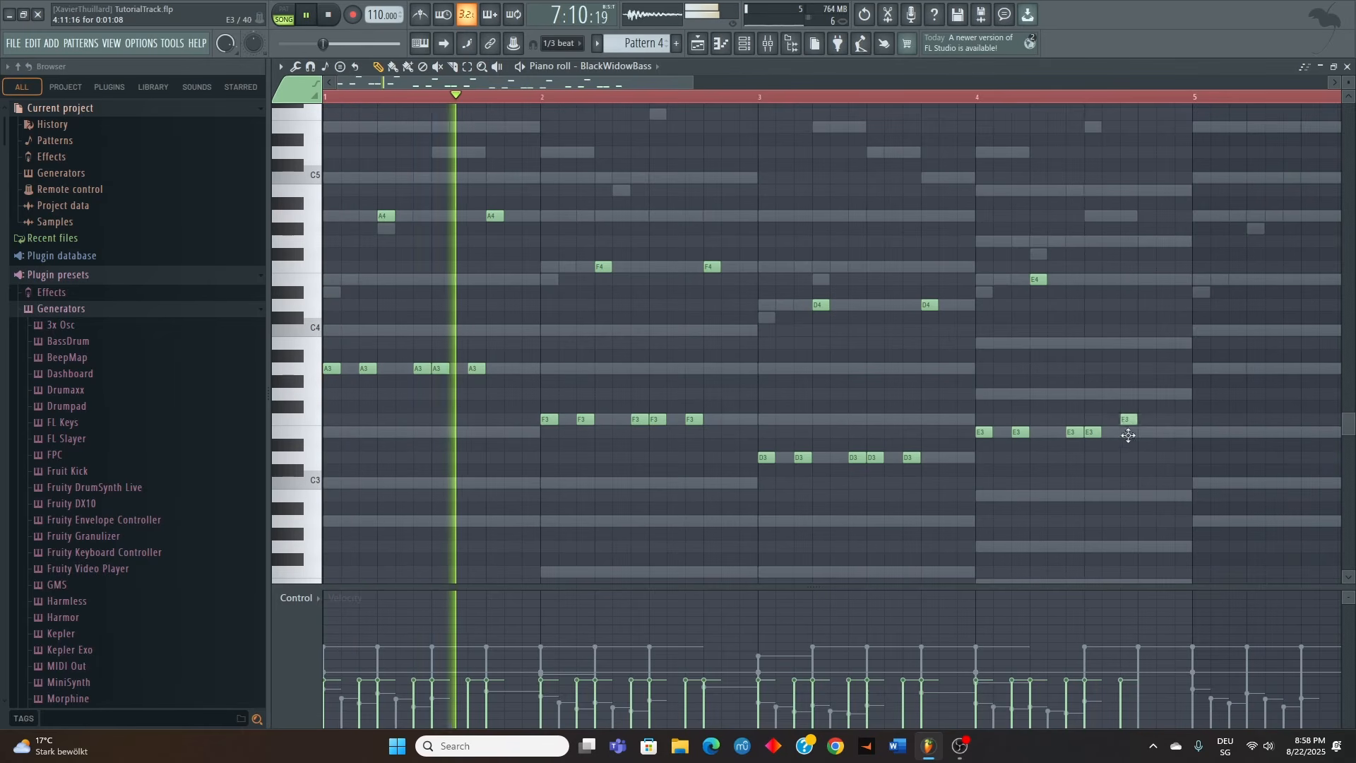
left_click_drag(1124, 280, 1139, 279)
Vary the velocities of the BlackWidowBass notes in bar 1 with a strong first note, and restart playback
scroll(888, 517, "down", 2, "ctrl")
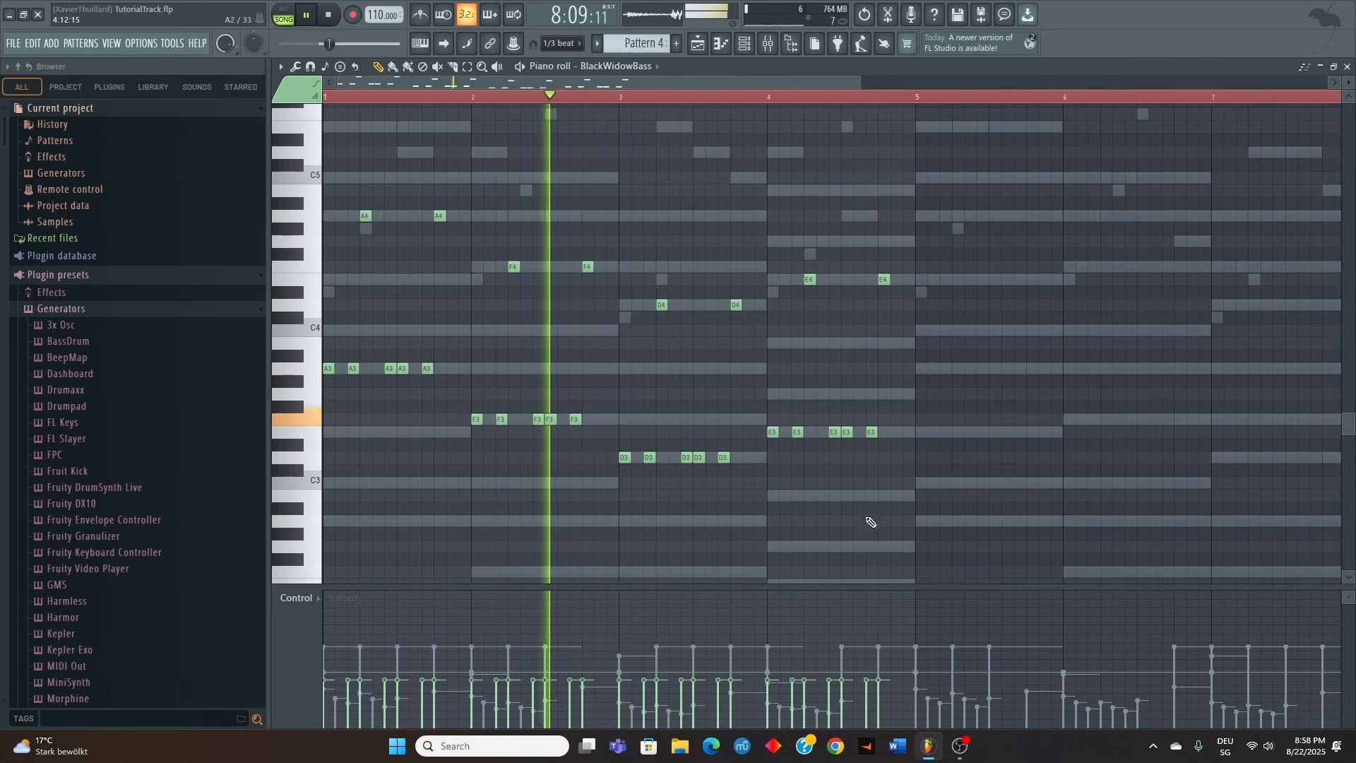
scroll(367, 506, "up", 4)
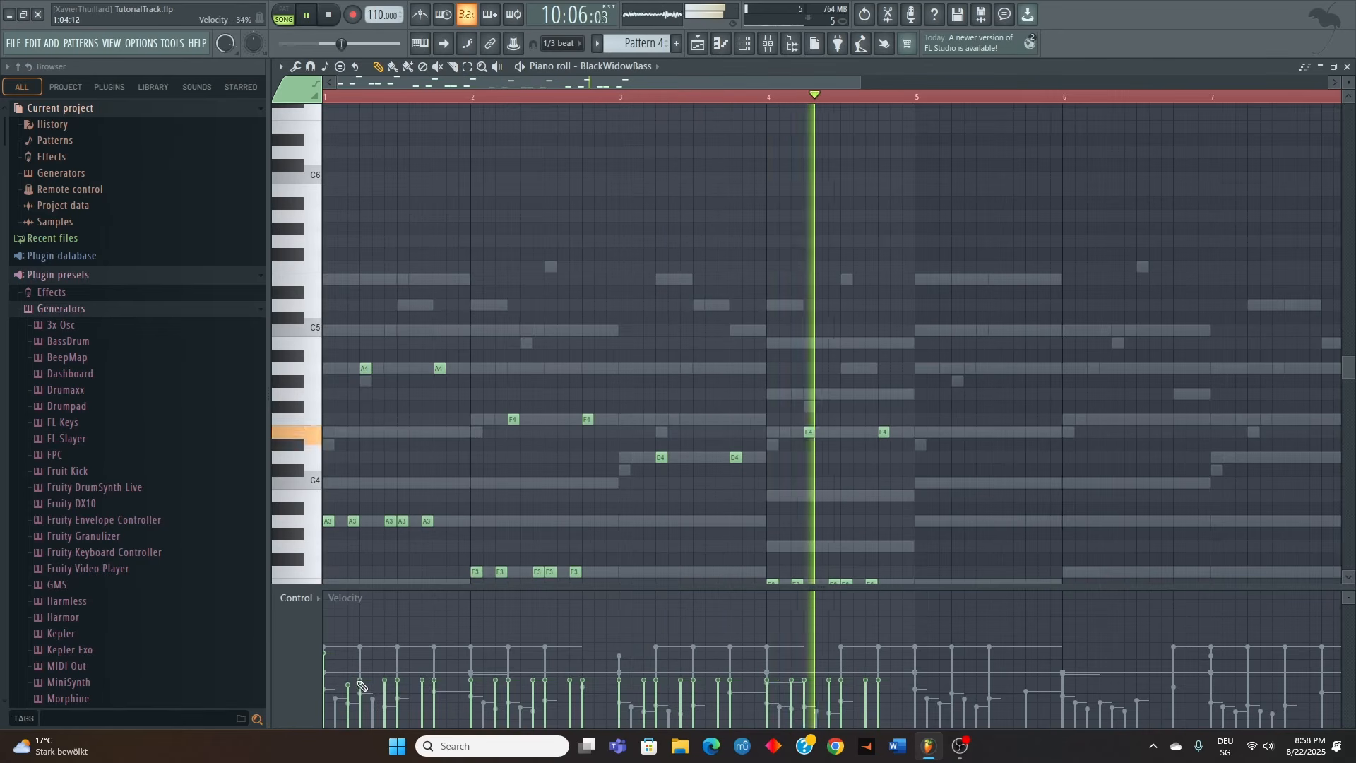
left_click_drag(349, 694, 350, 697)
left_click(385, 692)
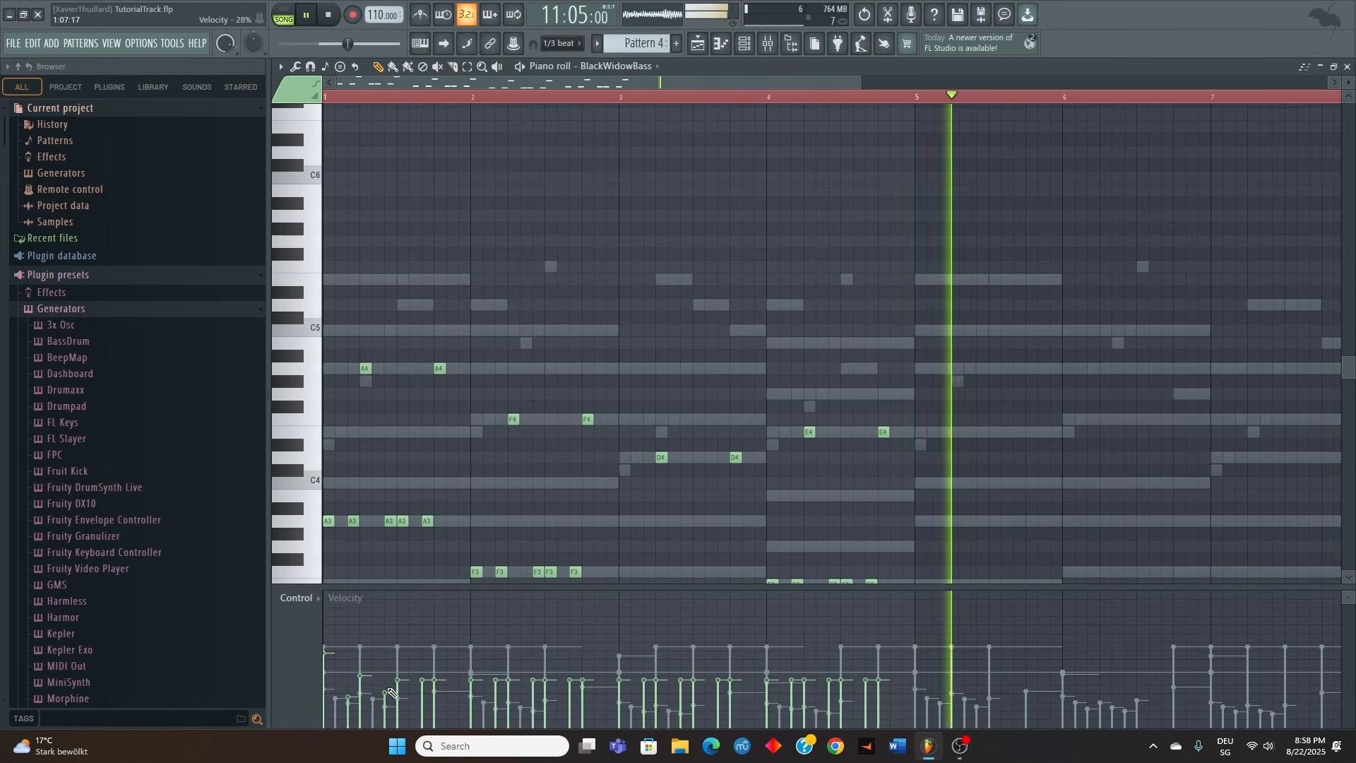
left_click(398, 669)
left_click(423, 696)
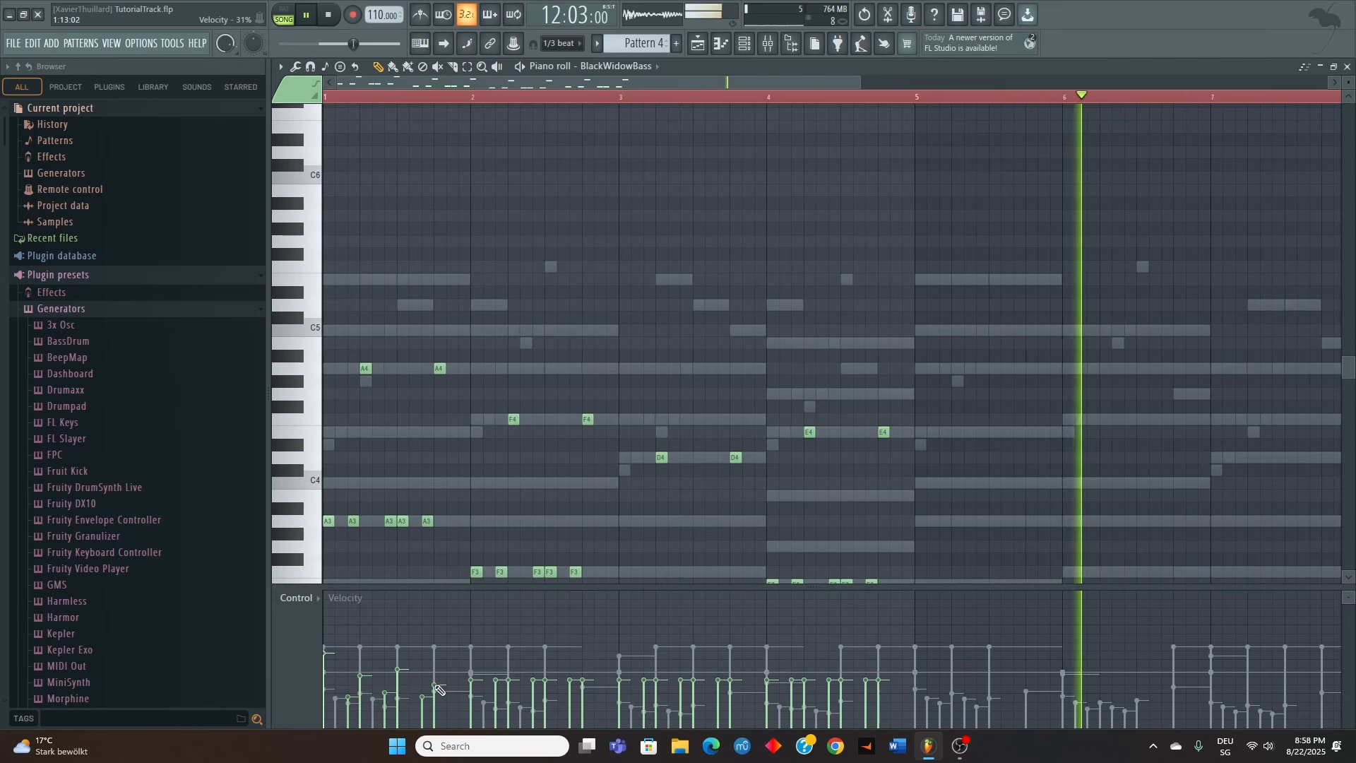
key("space")
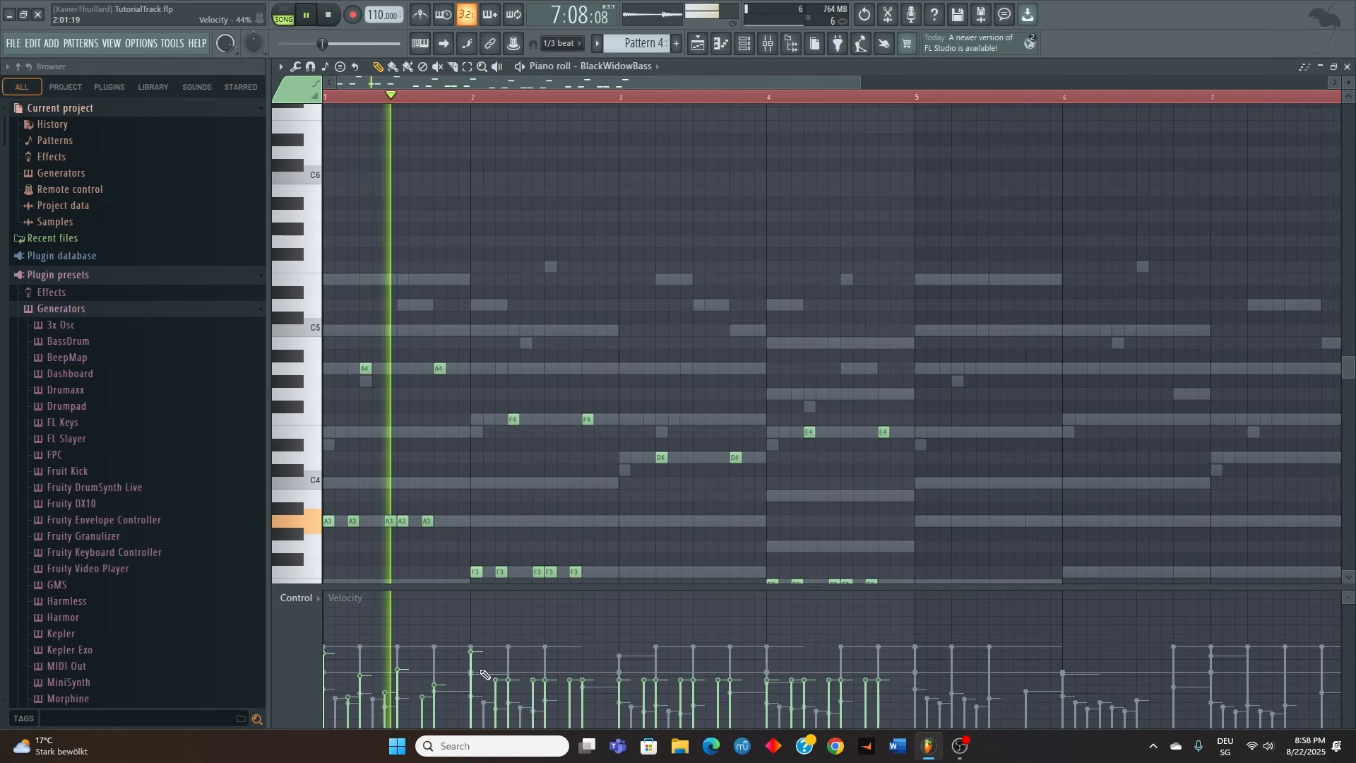
Vary the velocities of the F3 and F4 bass notes in bar 2 in the manner of bar 1
left_click(509, 681)
left_click(534, 692)
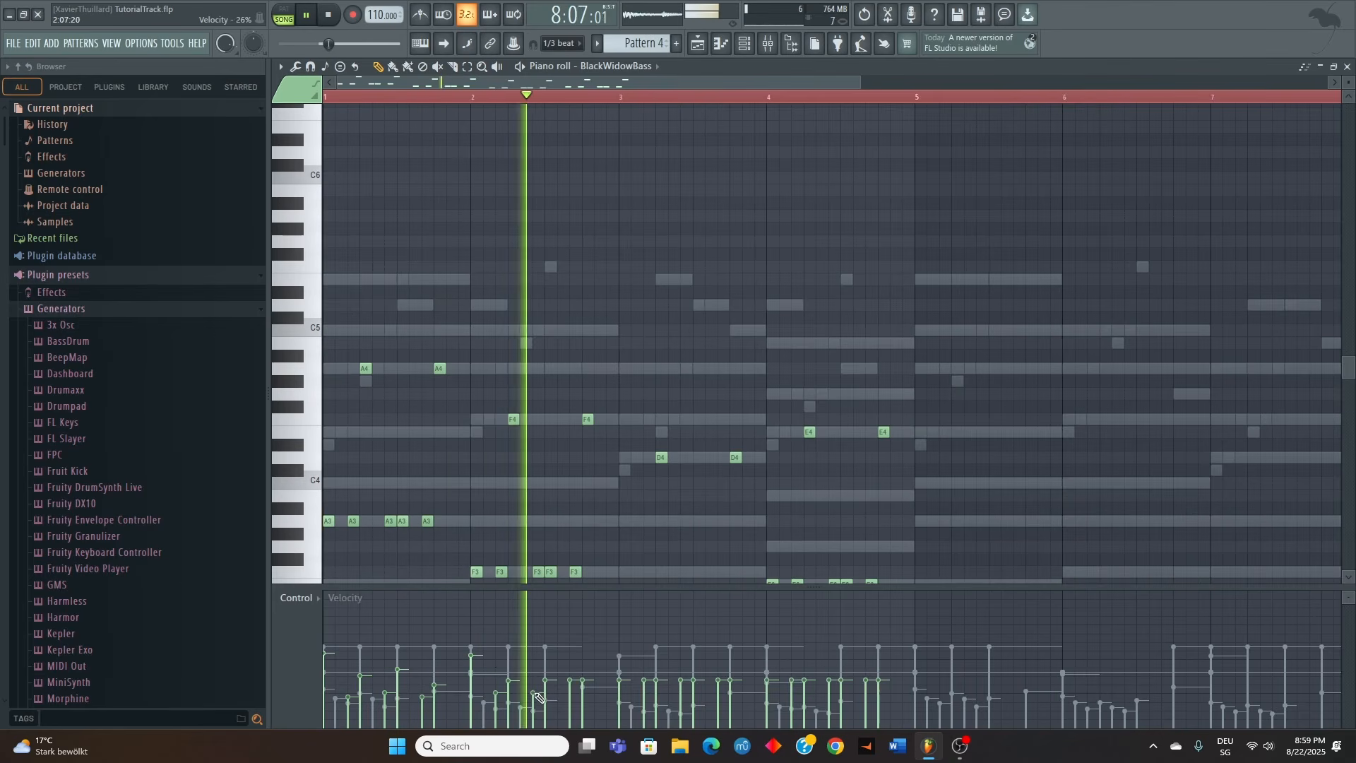
left_click(546, 665)
left_click(571, 690)
left_click(585, 681)
Vary the velocities of the D3 and D4 bass notes in bar 3, accenting the first note
left_click(620, 665)
left_click(644, 688)
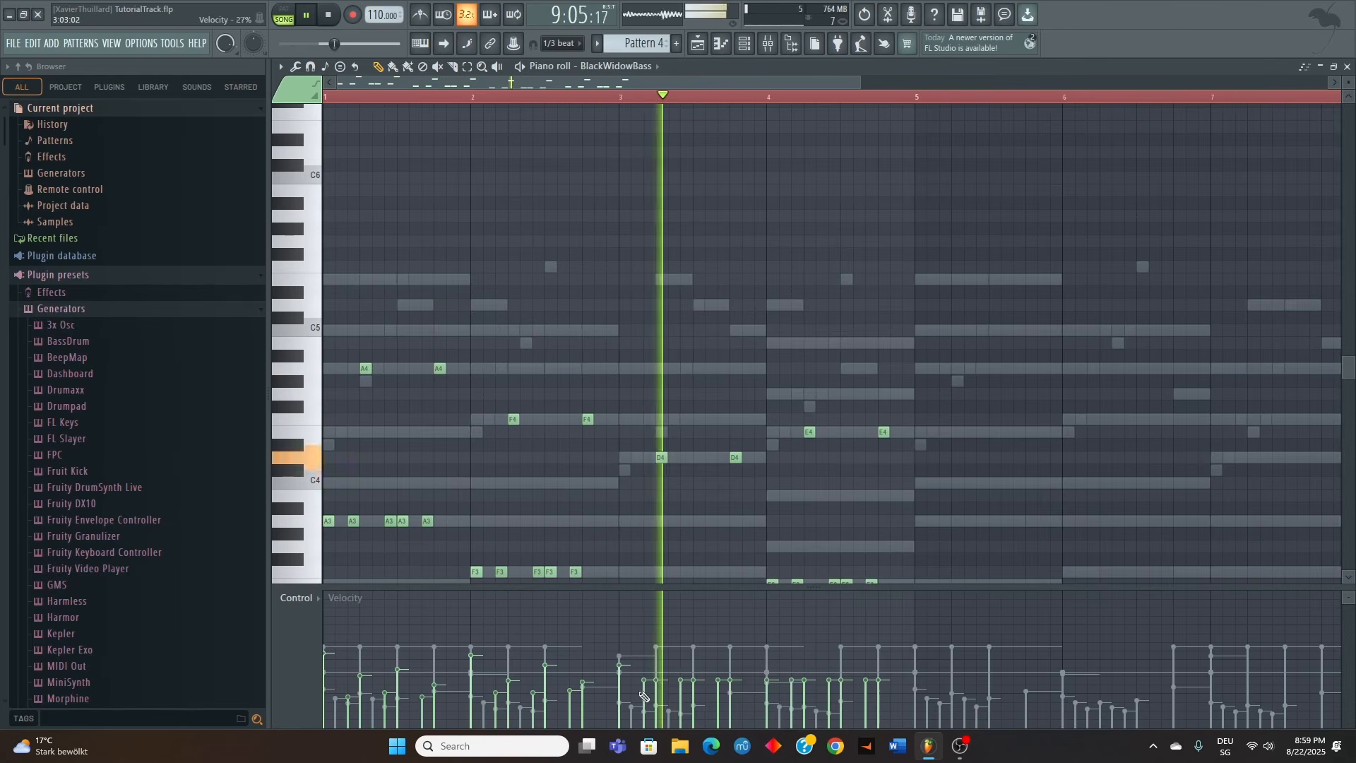
left_click(658, 679)
left_click(682, 692)
left_click(695, 675)
left_click(719, 693)
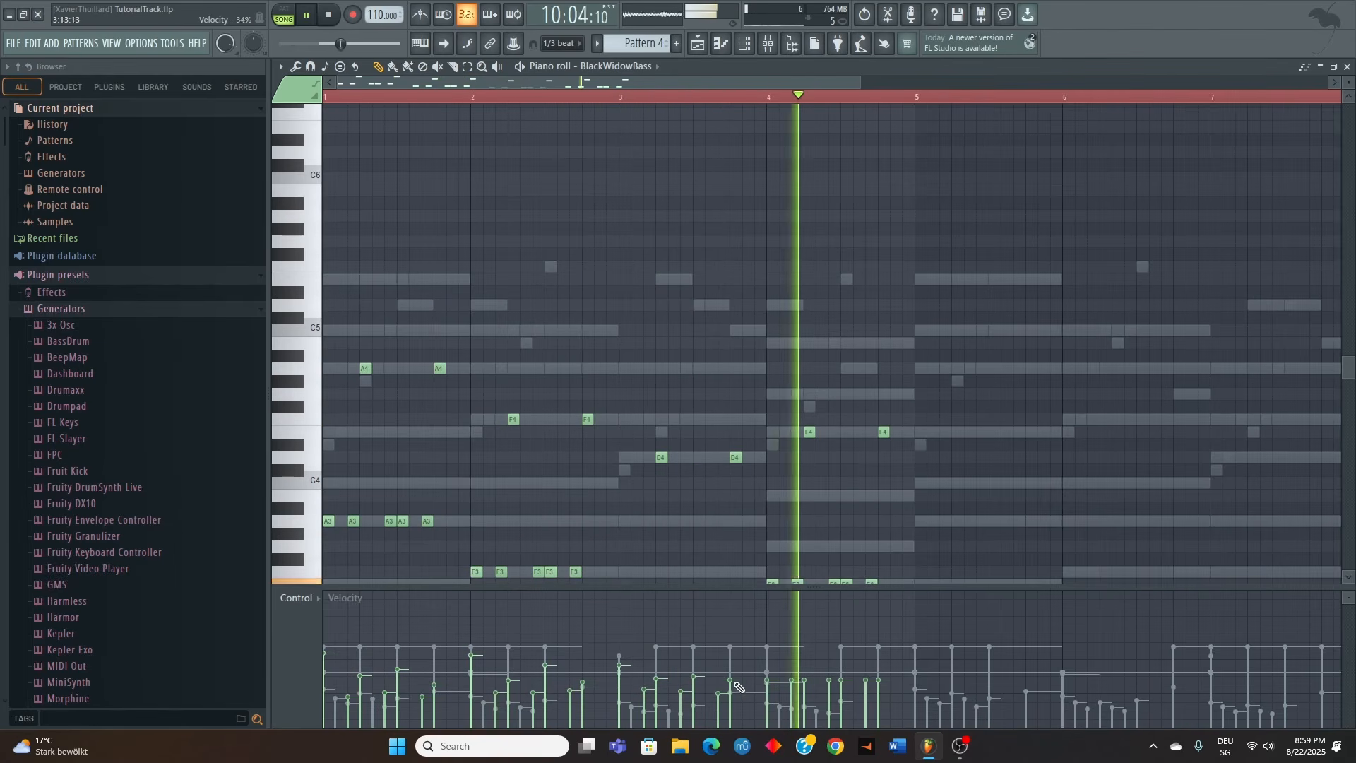
Vary the velocities of the E3 and E4 bass notes in bar 4, accenting the first note
left_click(768, 667)
left_click(792, 693)
left_click(806, 681)
left_click(830, 693)
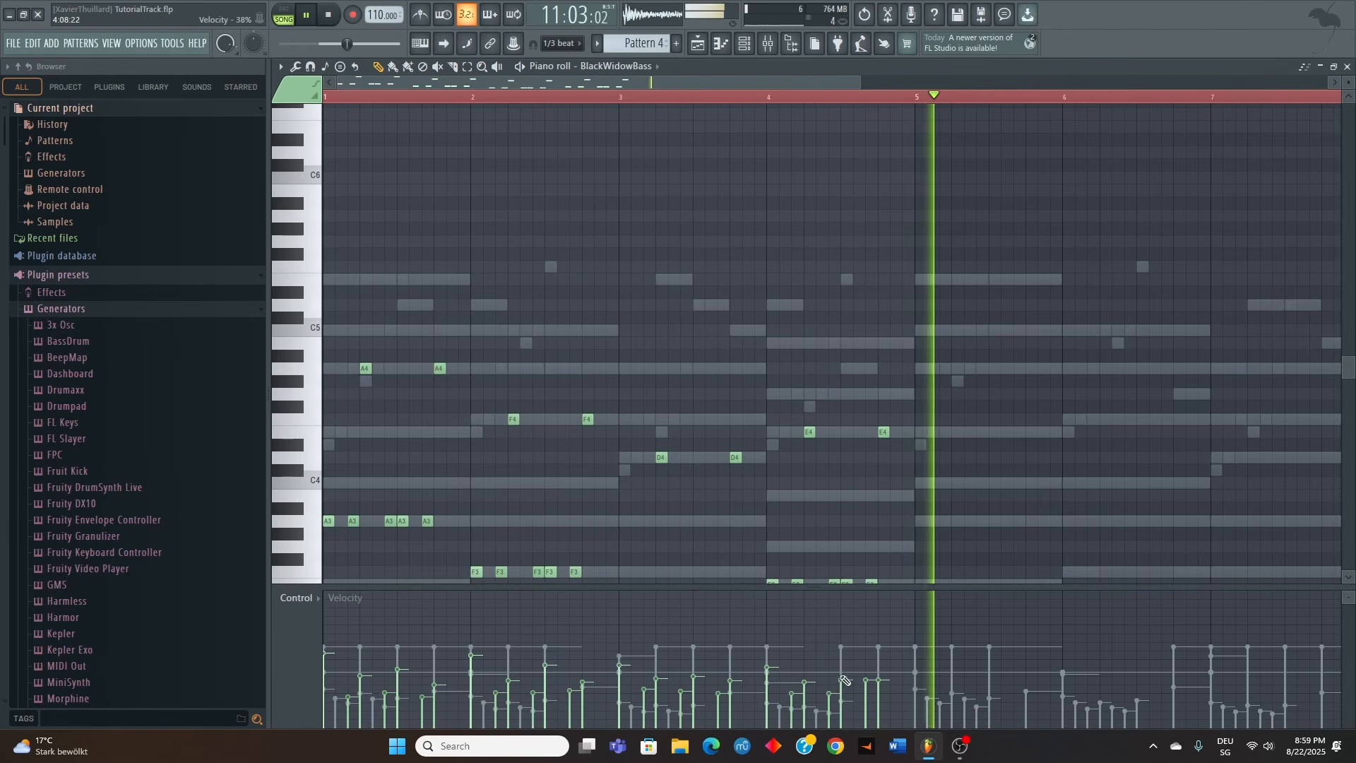
left_click(842, 668)
left_click(867, 688)
left_click(880, 677)
Copy the BlackWidowBass notes of bars 1 to 4 into bars 5 to 8
scroll(914, 379, "down", 4)
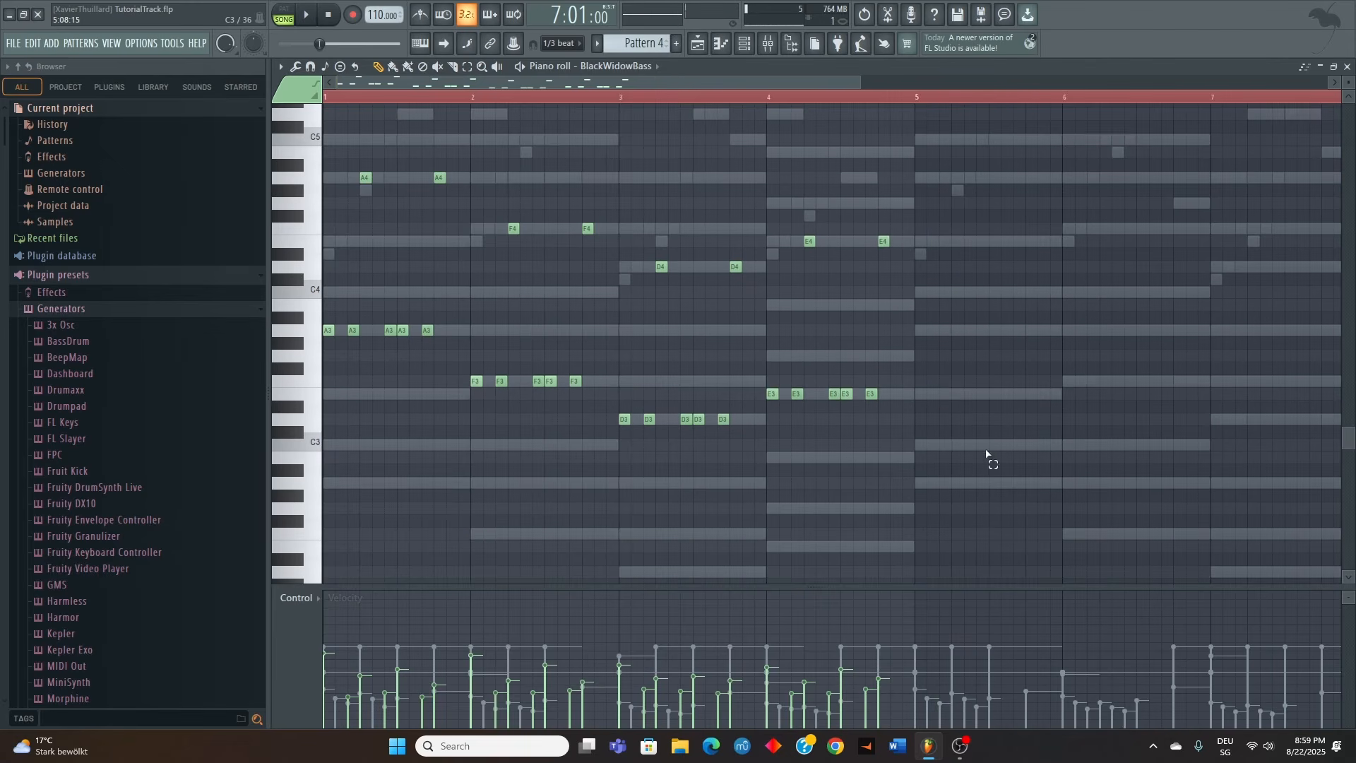
left_click_drag(989, 460, 127, 203, "ctrl")
left_click_drag(329, 470, 920, 483, "shift")
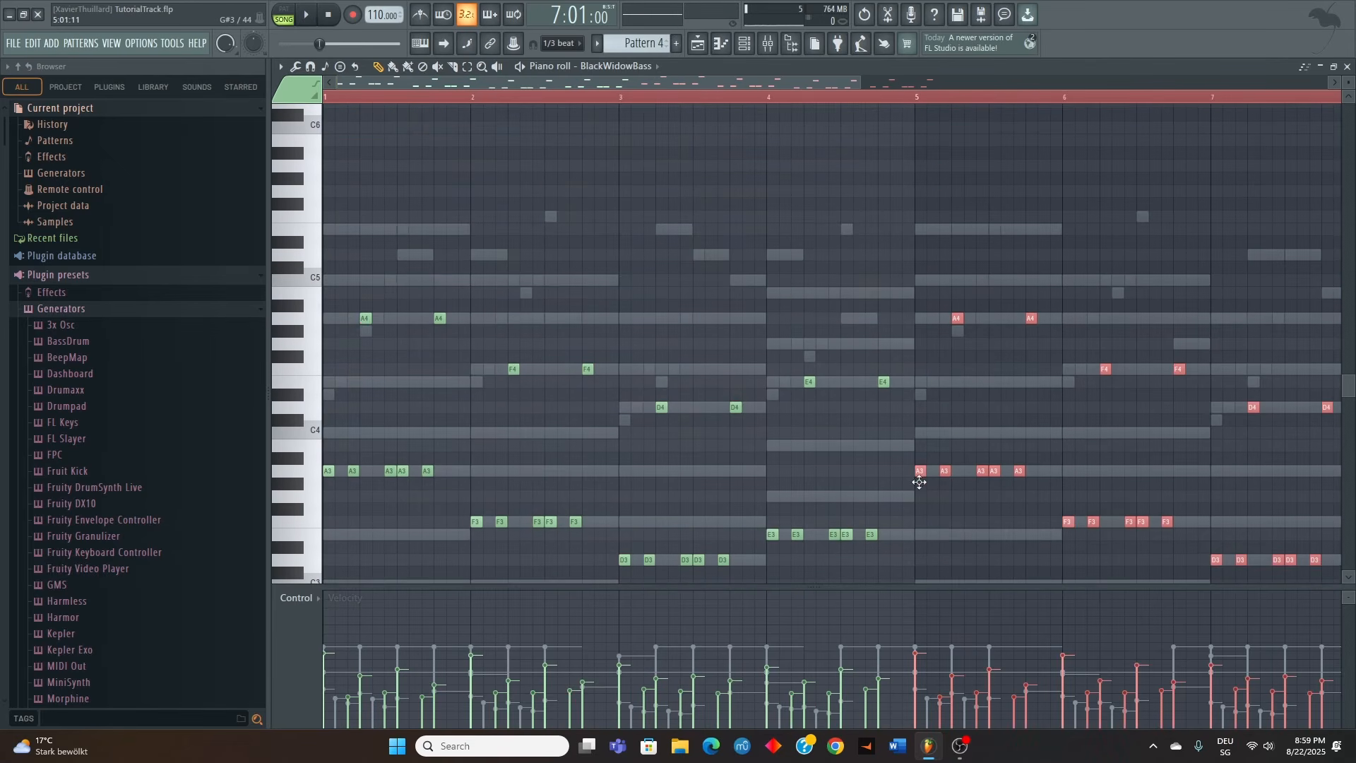
scroll(841, 431, "down", 3)
scroll(845, 434, "up", 3)
scroll(838, 453, "down", 2, "ctrl")
scroll(812, 445, "down", 1, "ctrl")
Raise the velocities of all BlackWidowBass notes evenly and play the pattern from the start
key("ctrl+a")
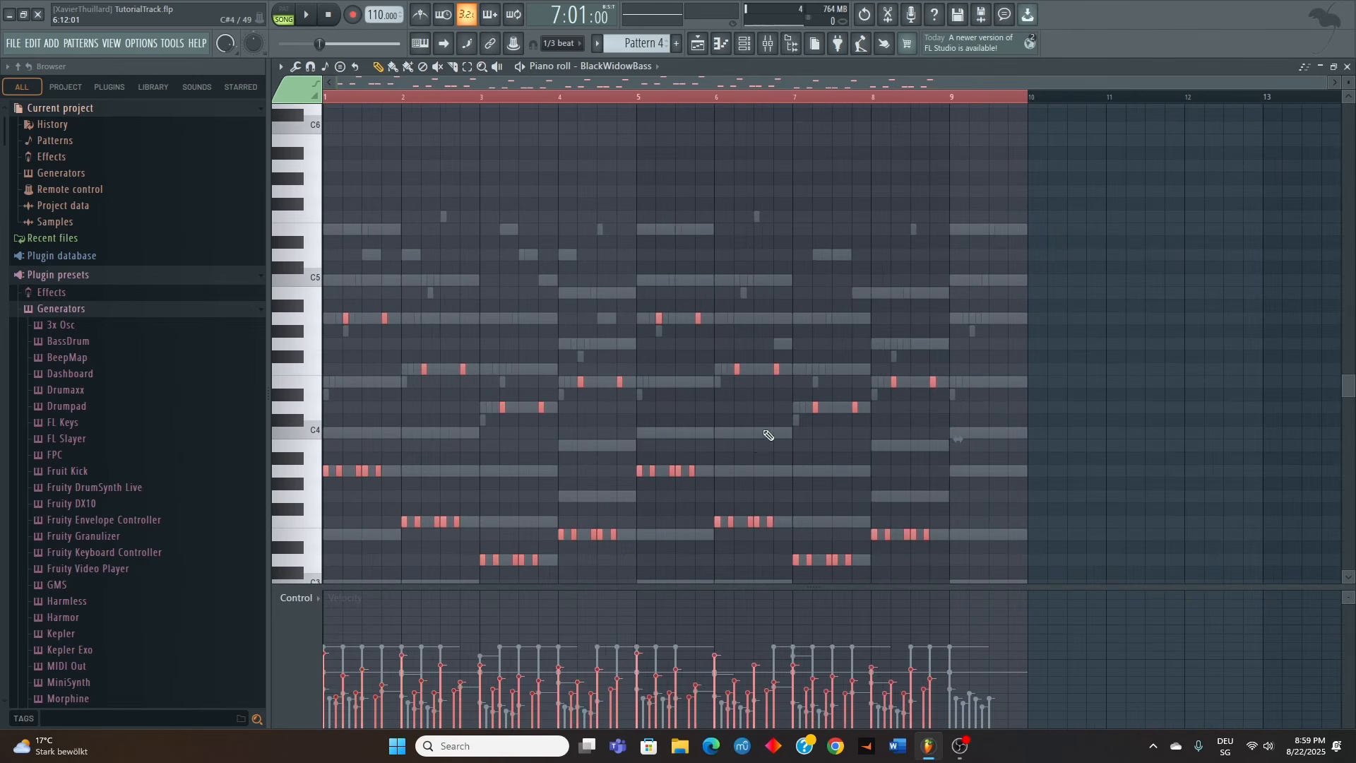
scroll(600, 399, "down", 1)
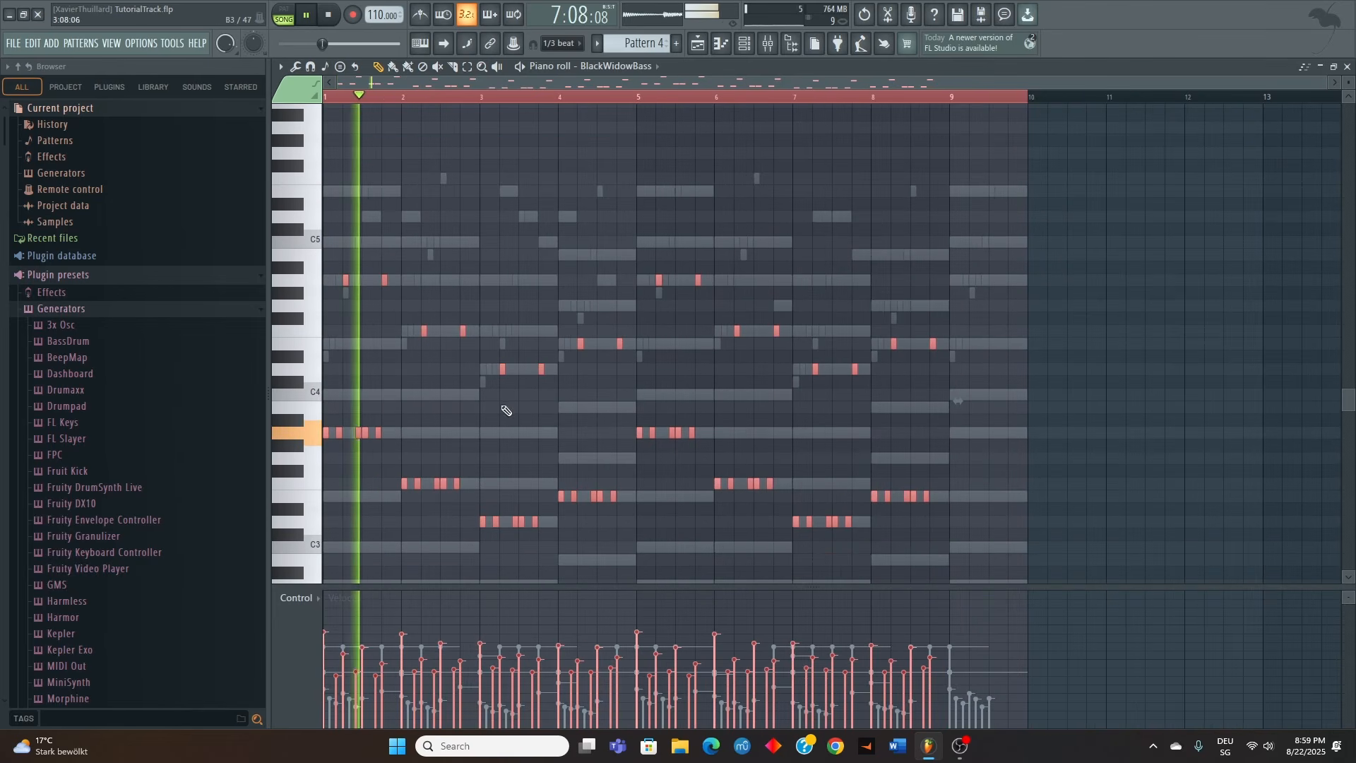
Copy the BlackWidowBass notes of bar 1 into bar 9 and raise the velocities of all notes evenly
left_click_drag(391, 449, 230, 275, "ctrl")
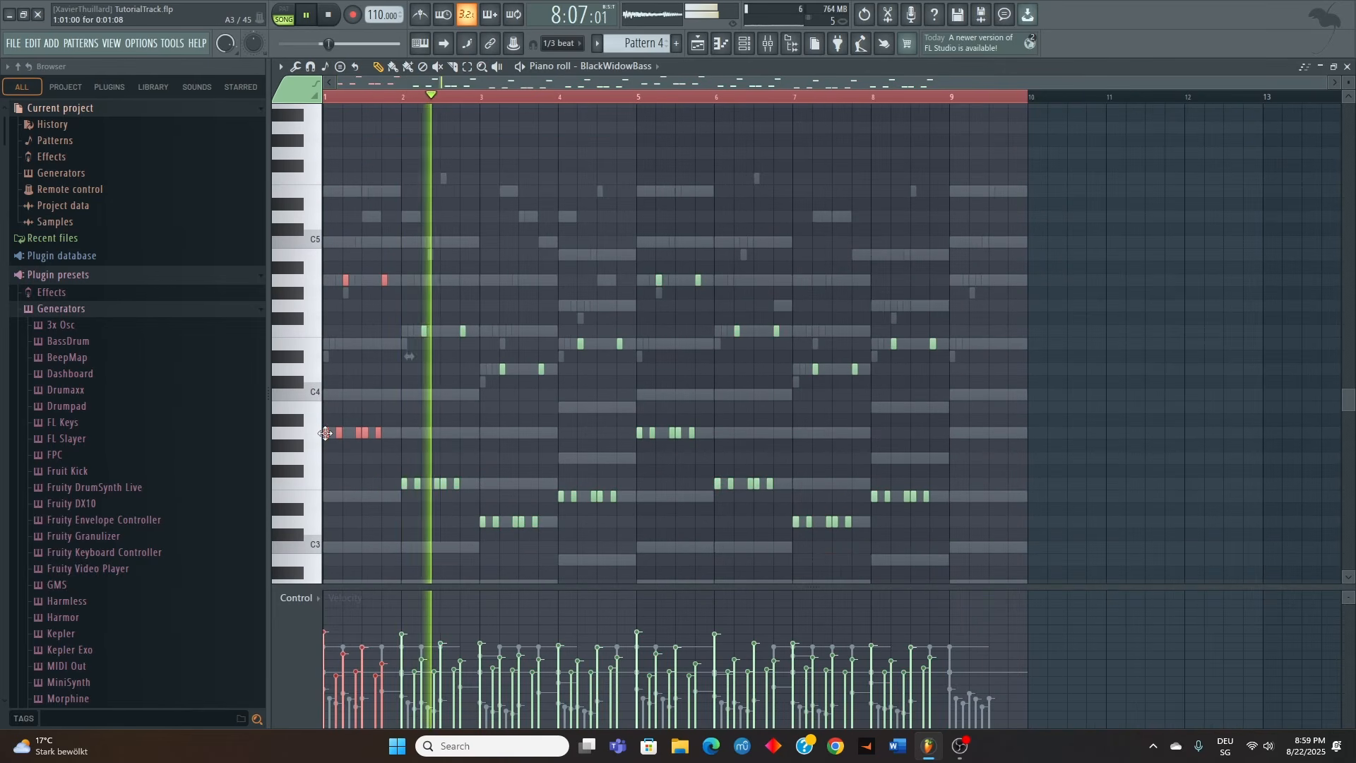
left_click_drag(325, 432, 956, 430, "shift")
key("ctrl+a")
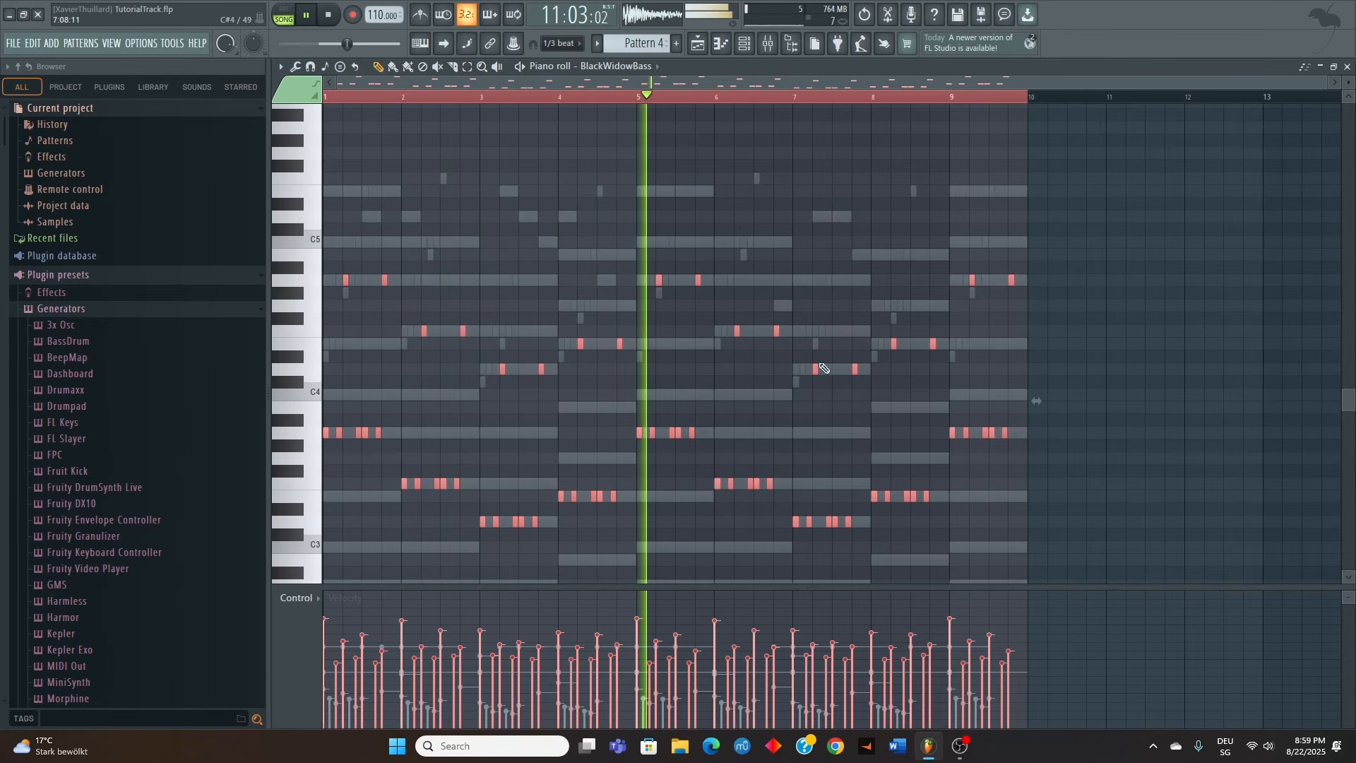
left_click(610, 66)
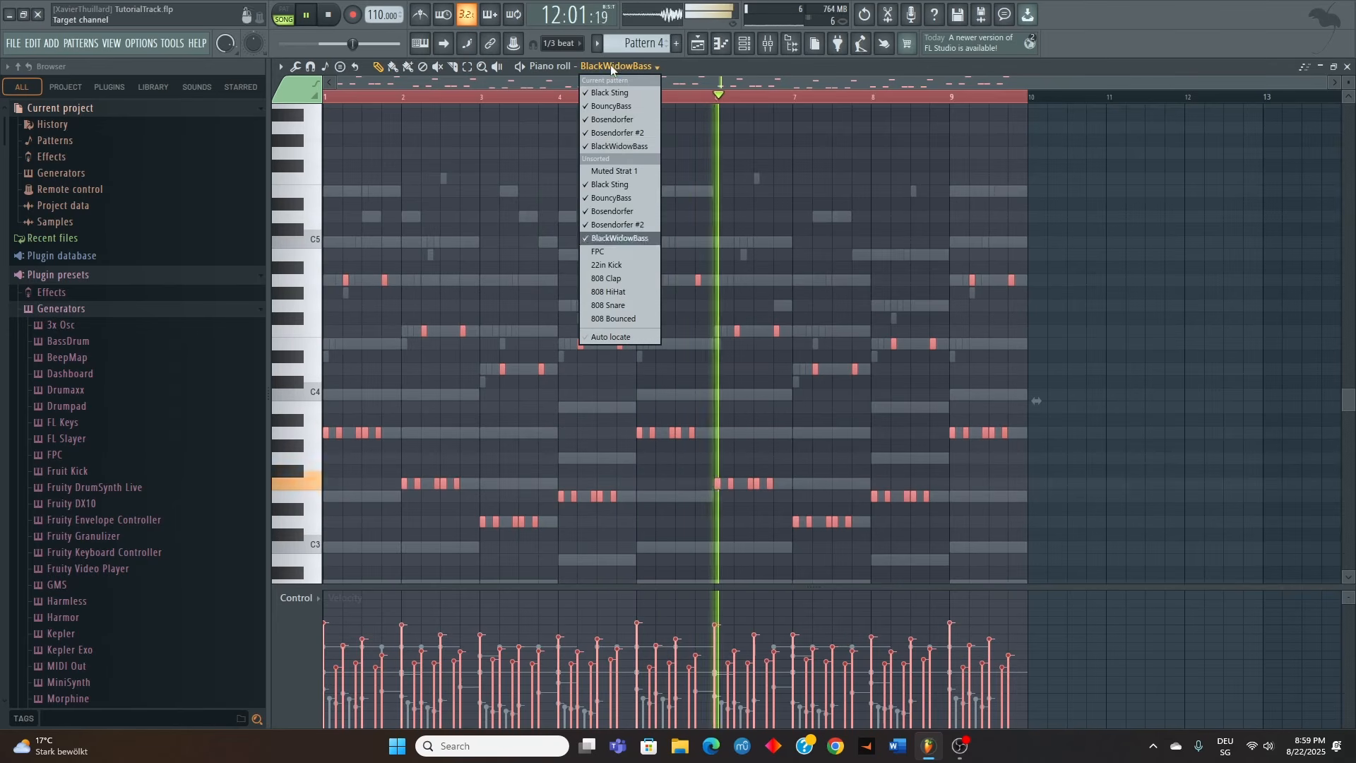
left_click(858, 149)
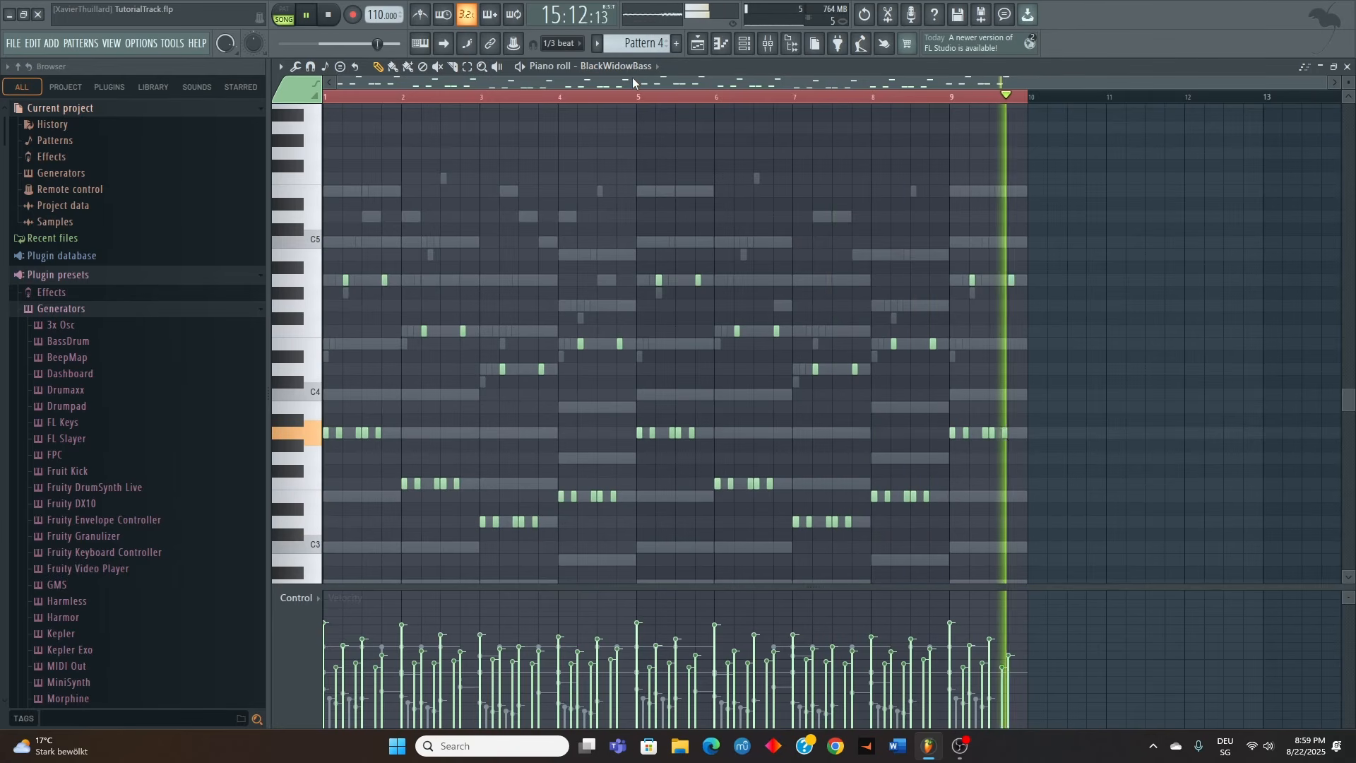
Switch to Muted Strat 1 and add two short A3-C4-E4 chords in bar 1 and two A3-C4-F4 chords in bar 2
left_click(618, 65)
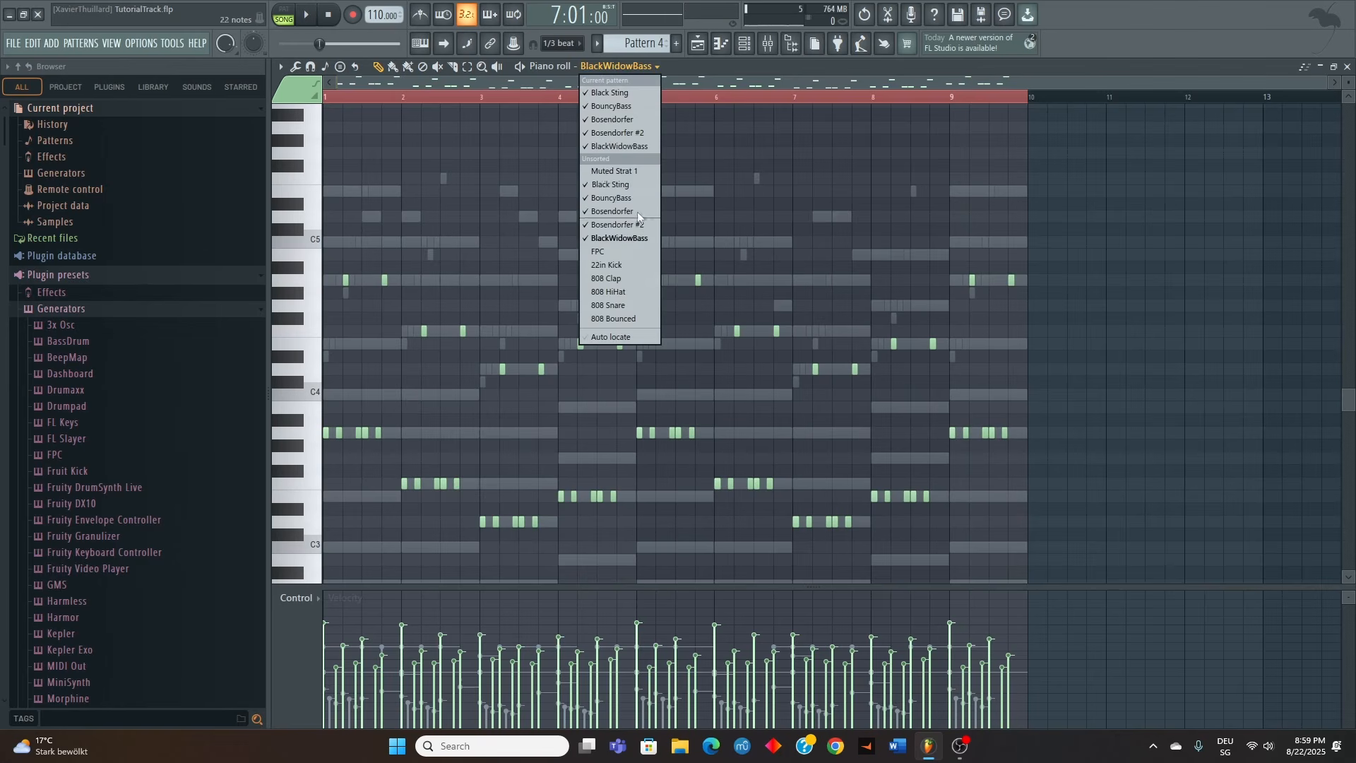
left_click(602, 173)
scroll(335, 434, "up", 3)
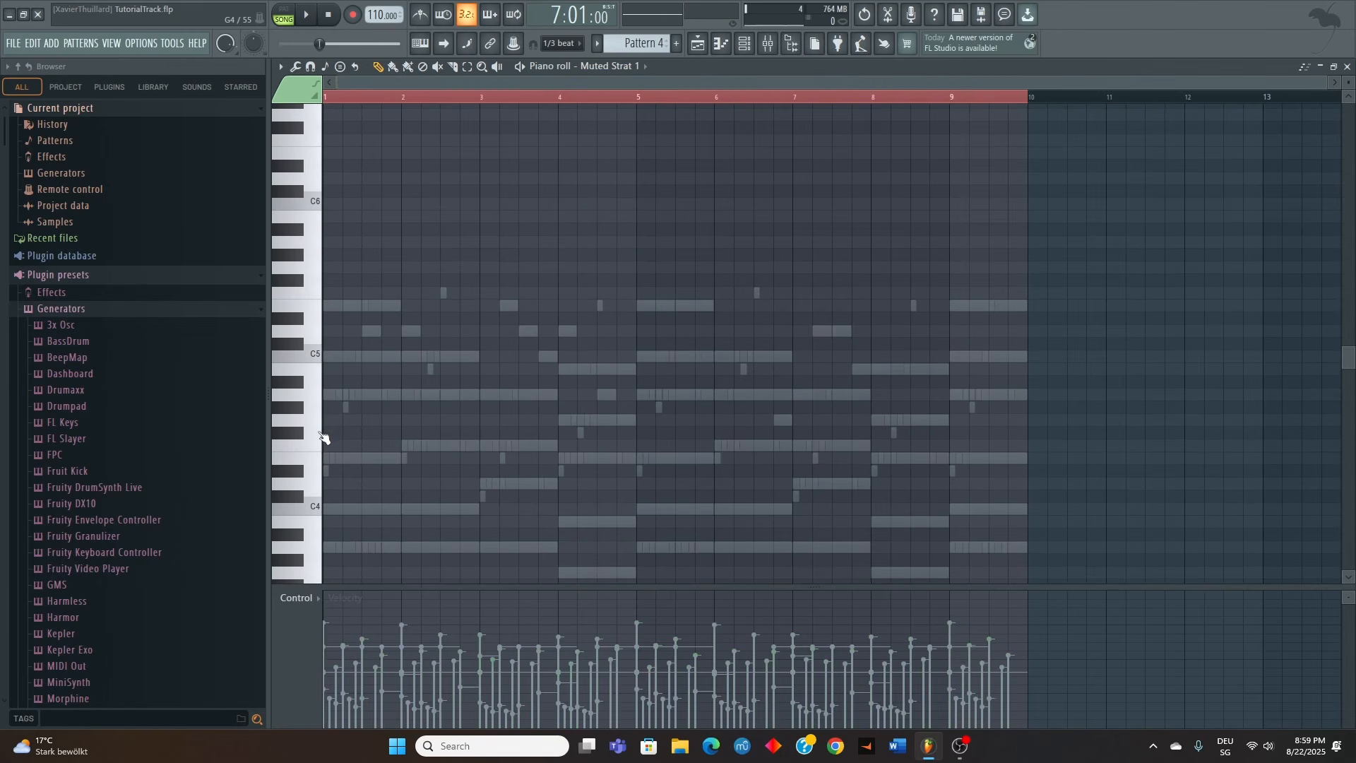
scroll(325, 423, "up", 4)
scroll(430, 406, "down", 4)
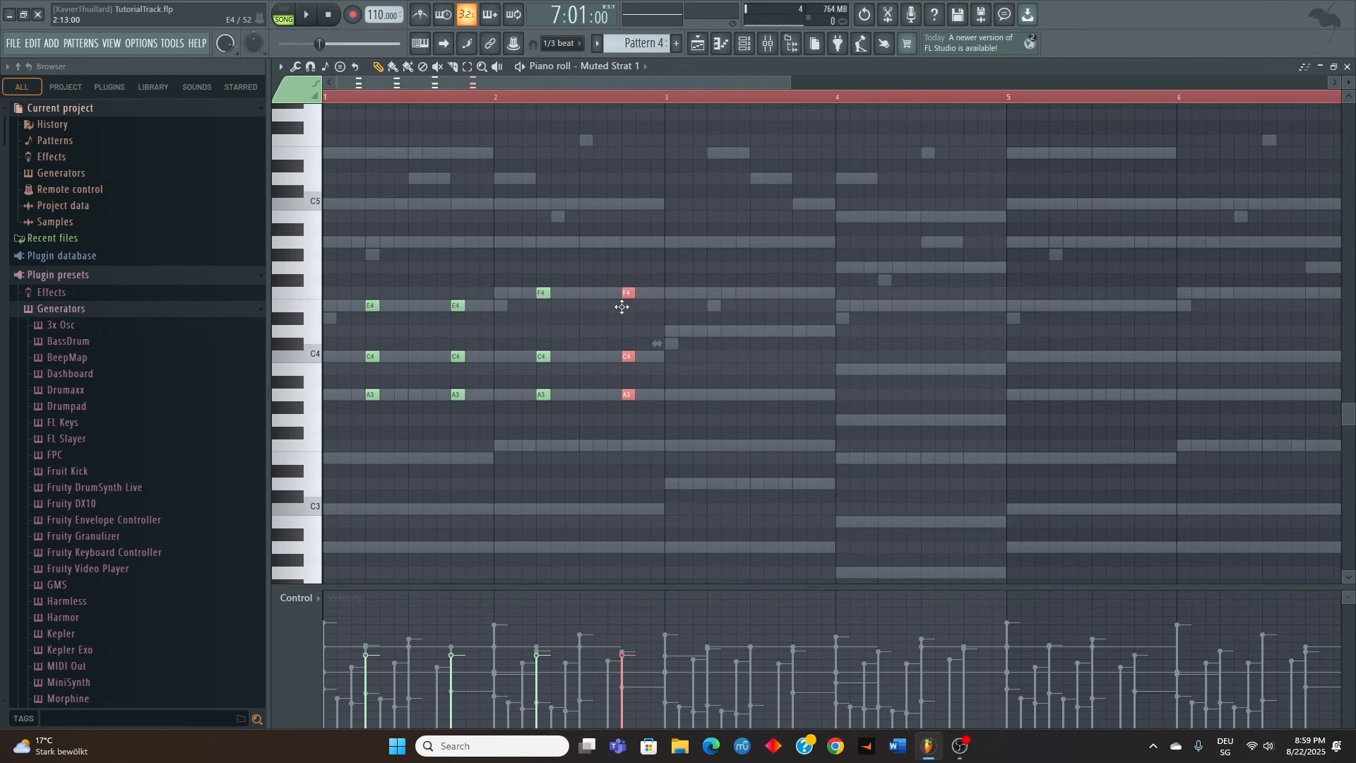
left_click(477, 517, "ctrl")
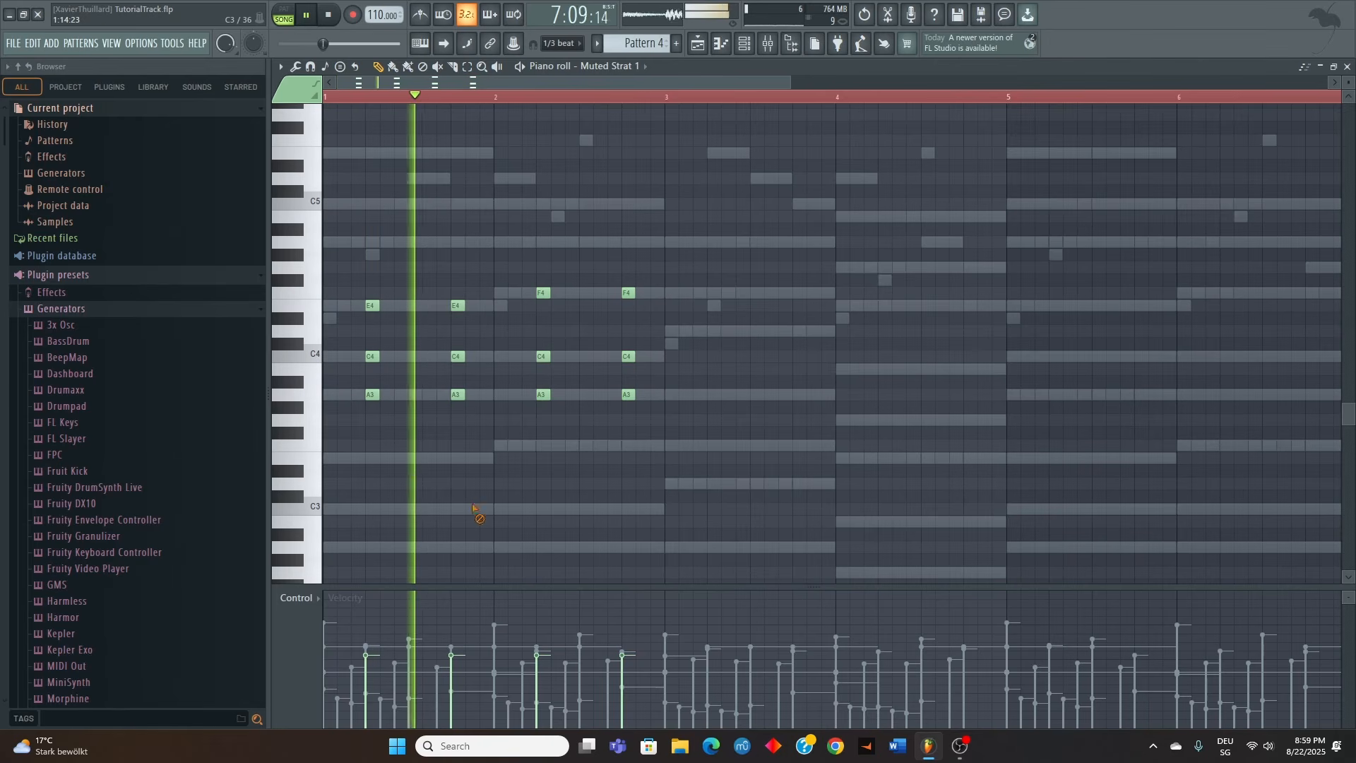
Vary the Muted Strat 1 velocities in bars 1 and 2, accenting each bar's first chord and softening its second
left_click_drag(366, 648, 366, 640)
left_click(451, 663)
left_click(536, 640)
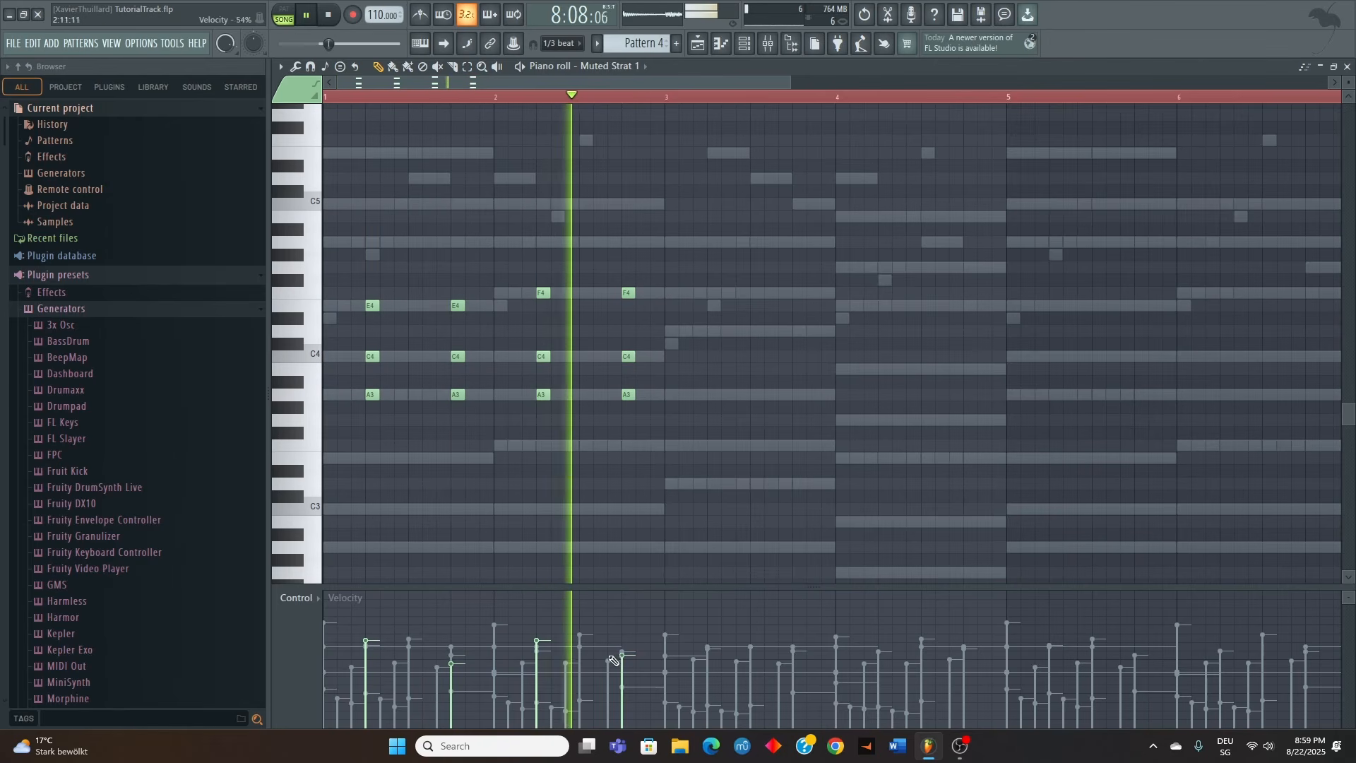
left_click(621, 665)
Copy the bar 2 guitar chords into bar 3 and move their C4 notes up to D4
left_click_drag(671, 442, 715, 309)
left_click(731, 331, "ctrl")
left_click_drag(714, 357, 714, 332)
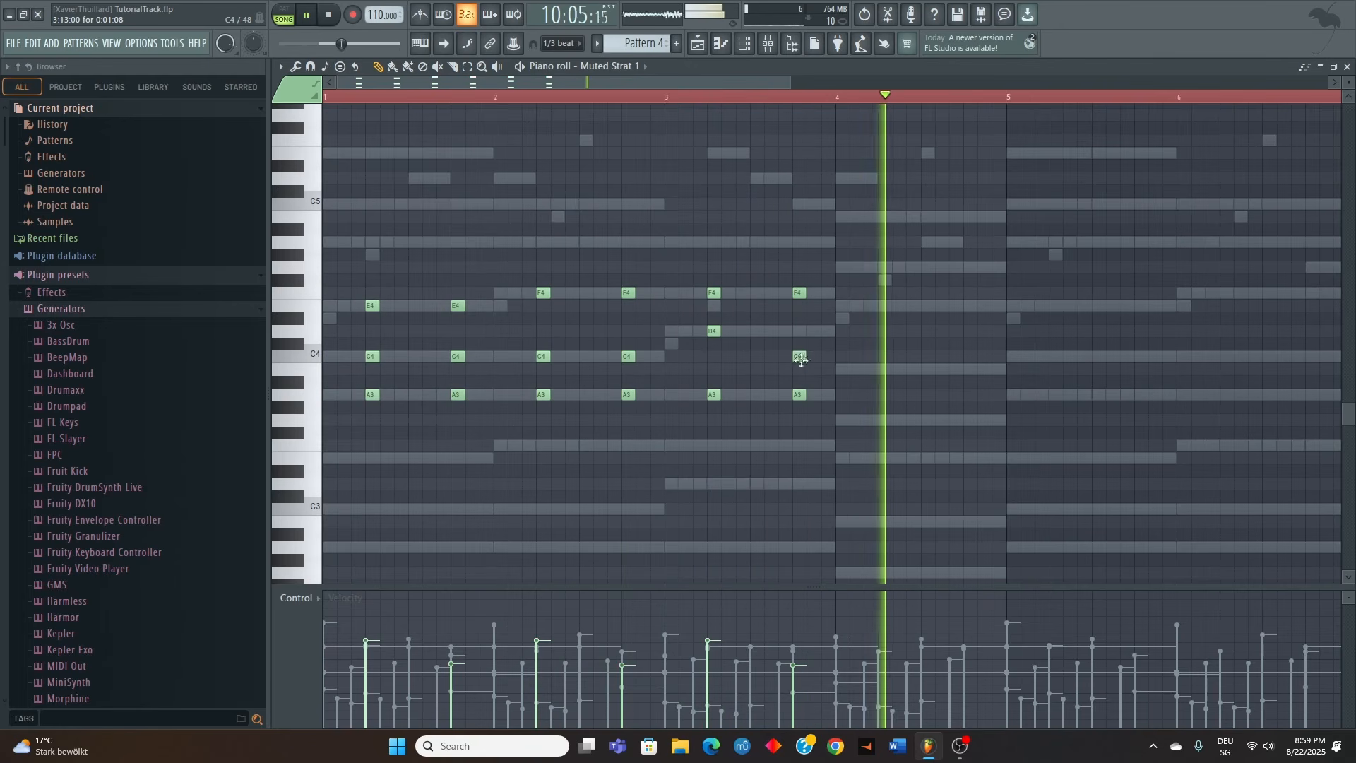
left_click_drag(798, 358, 799, 332)
Place two G3-B3-D4-E4 guitar chords in bar 4, add D4 to both bar 2 chords, and play the pattern
left_click_drag(832, 424, 884, 424)
left_click(884, 278, "ctrl")
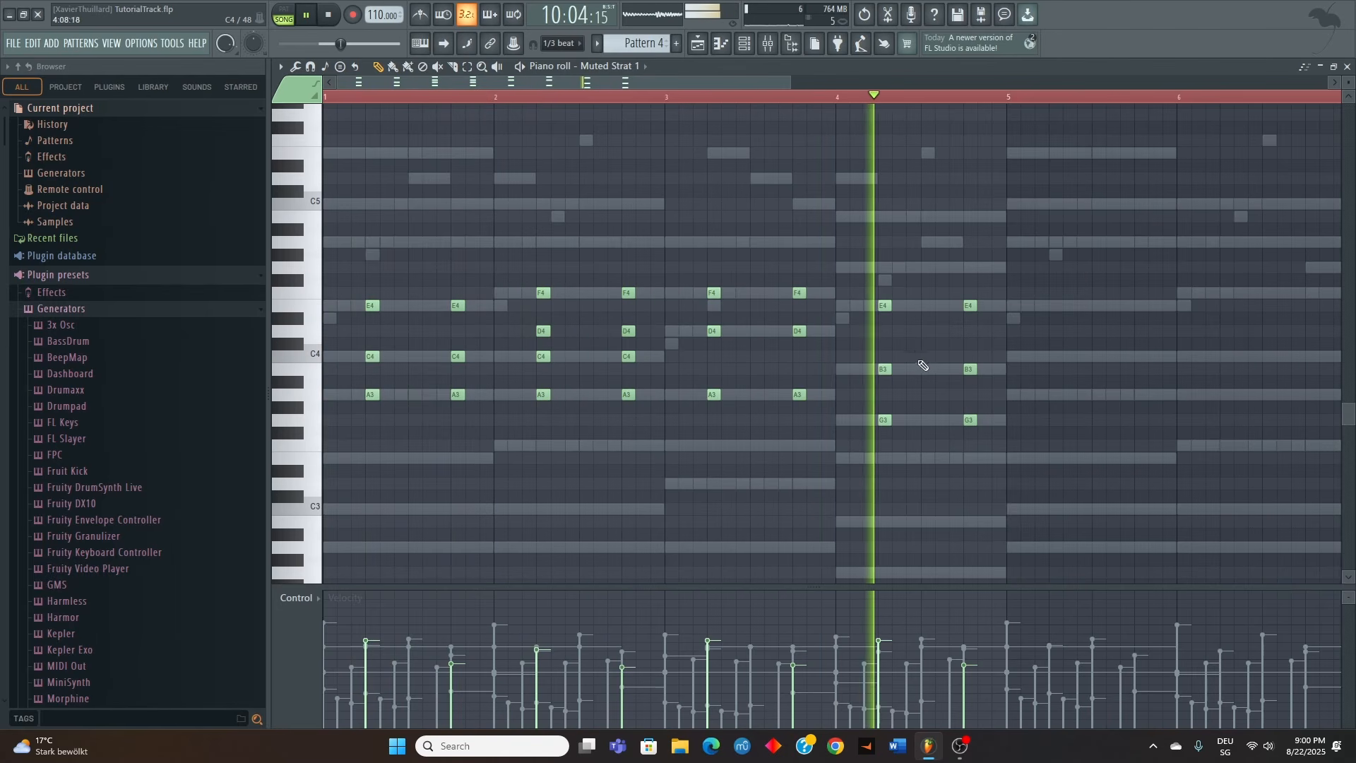
key("space")
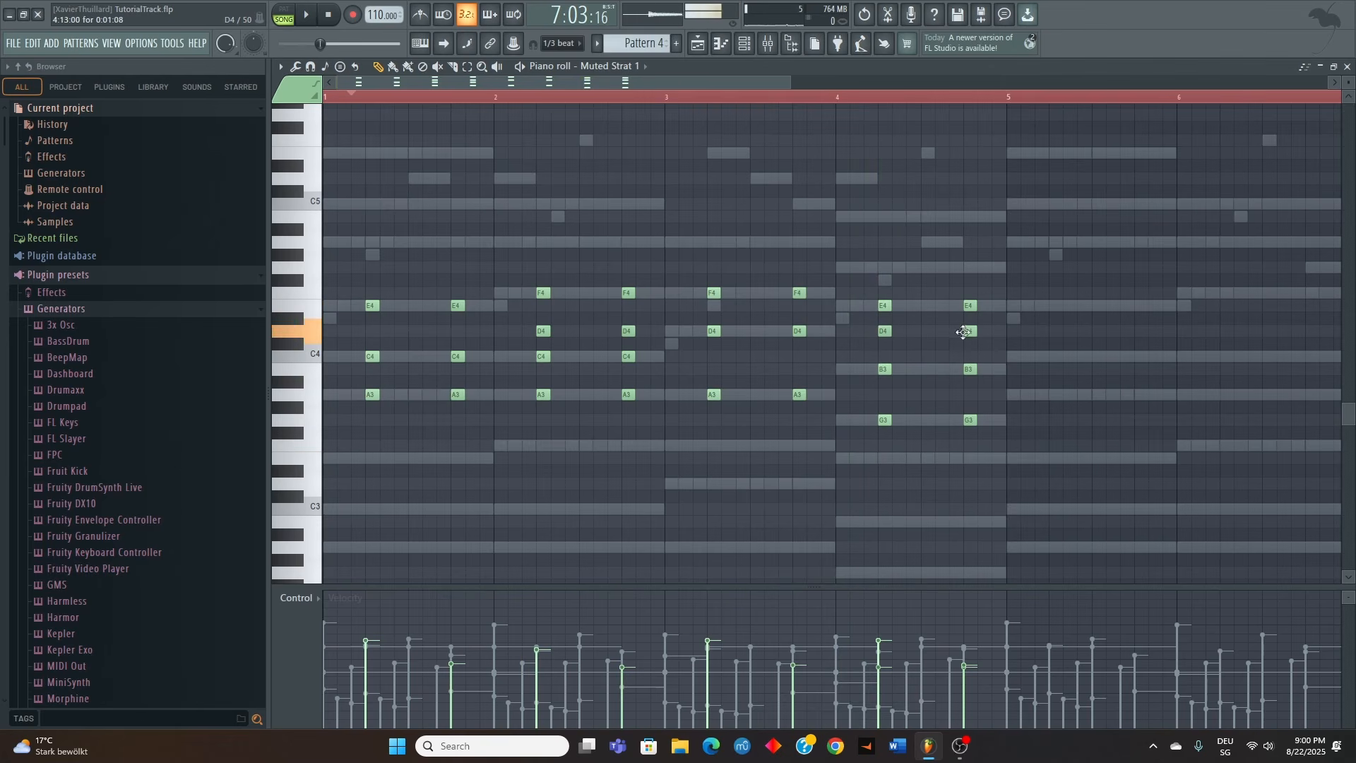
key("space")
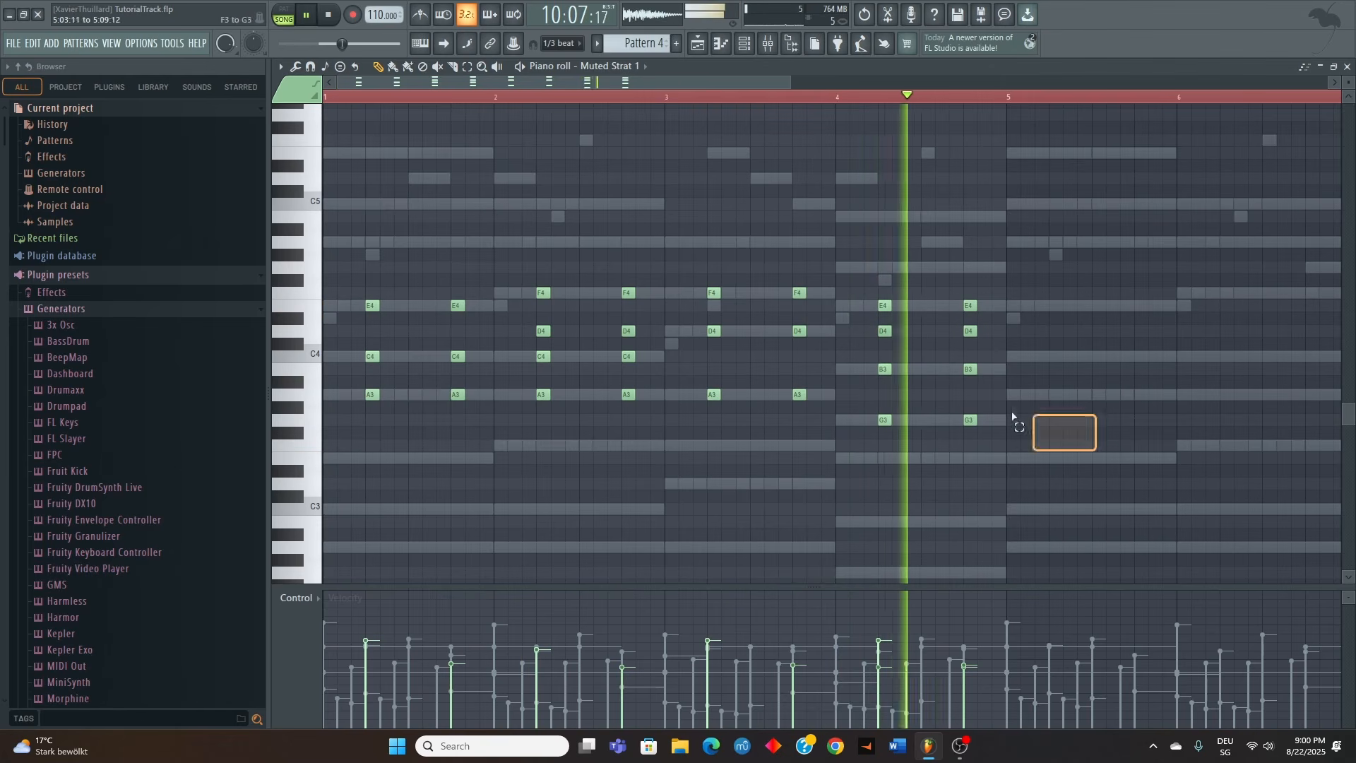
Copy the Muted Strat 1 chords of bars 1 to 4 into bars 5 to 8 while the pattern plays
key("ctrl+a")
key("ctrl+b")
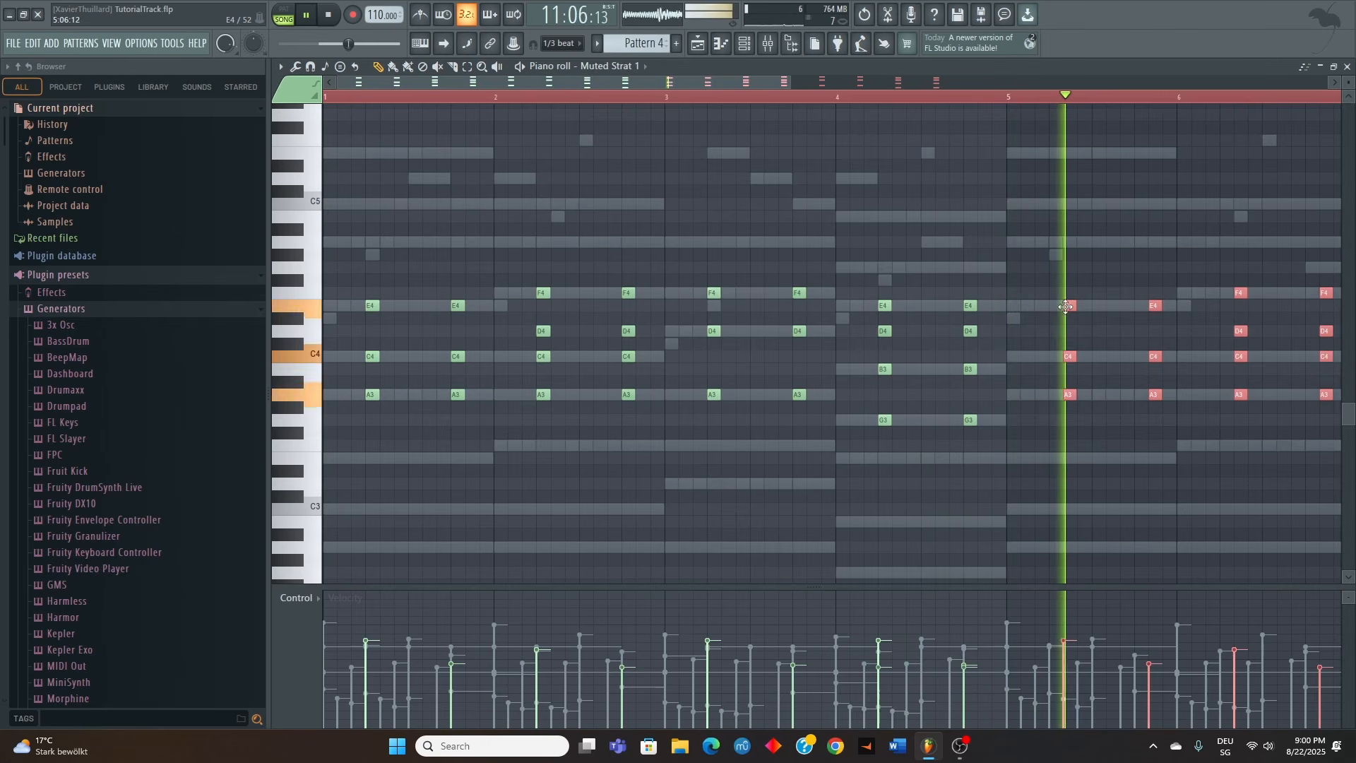
scroll(1050, 351, "down", 2)
scroll(1050, 351, "down", 1)
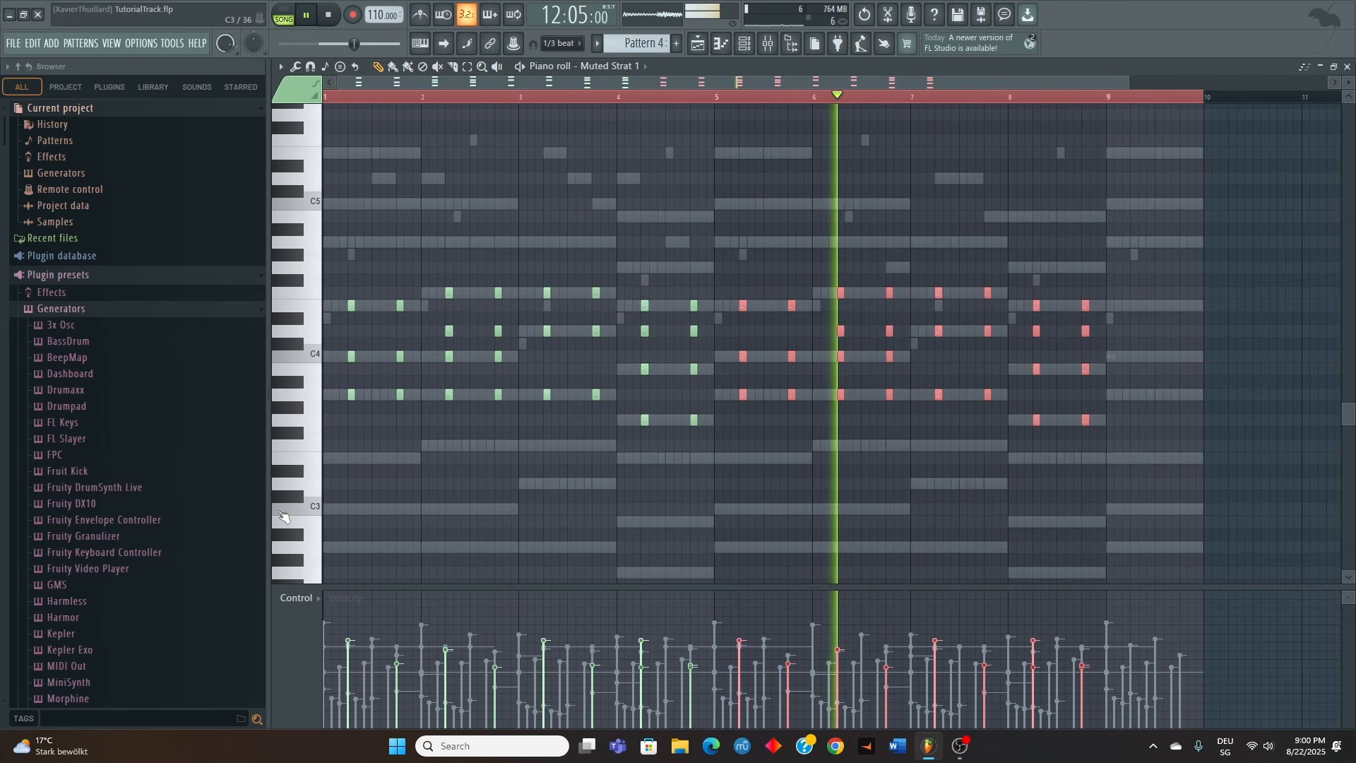
scroll(291, 514, "up", 1)
scroll(294, 514, "down", 1)
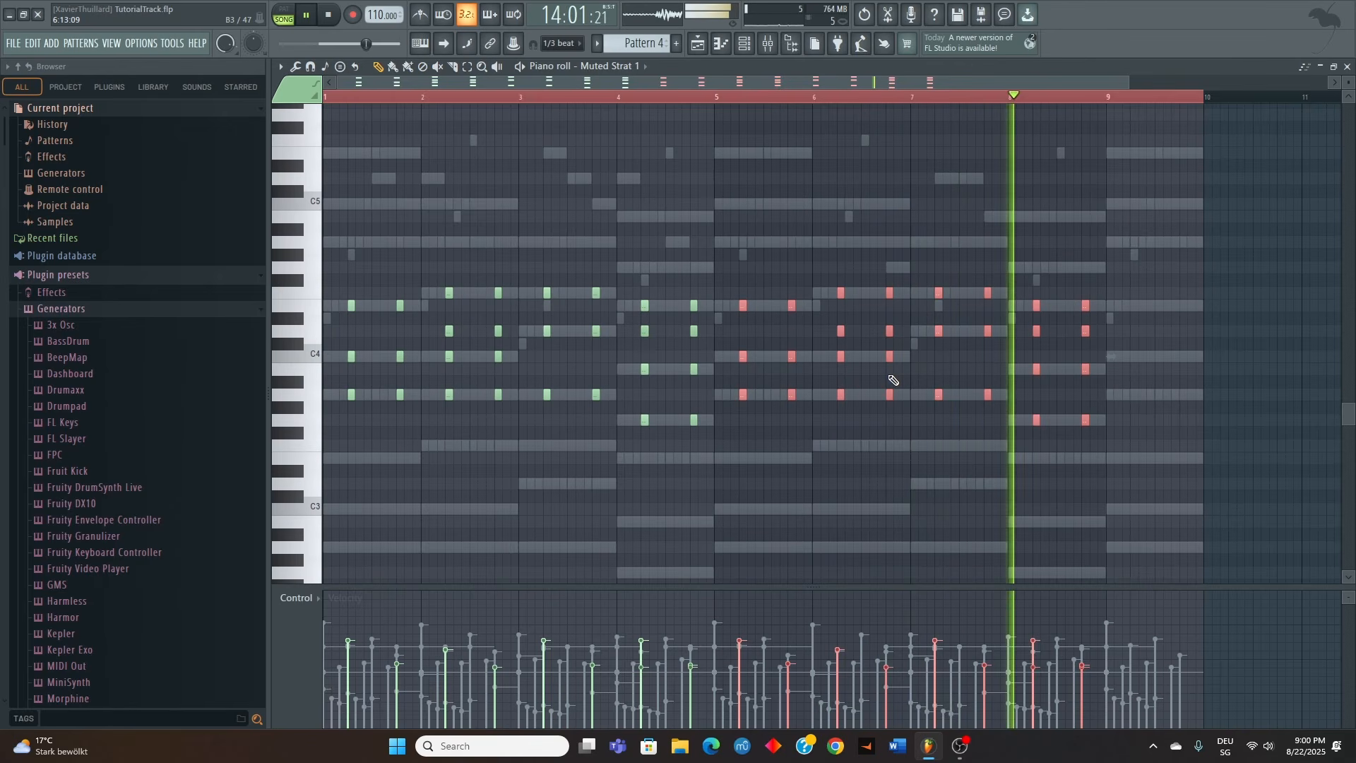
scroll(888, 368, "up", 1)
scroll(886, 365, "down", 1)
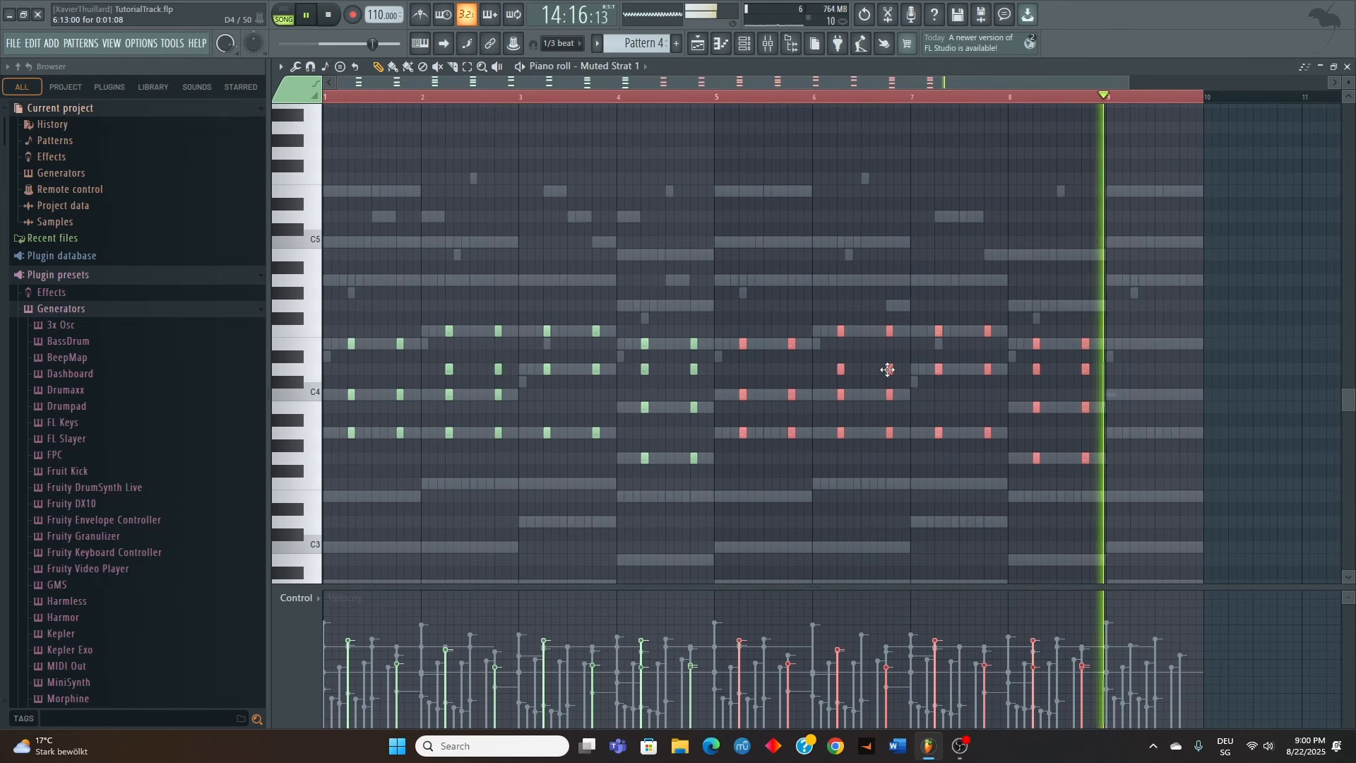
Try G4 in place of D4 in the two bar 2 guitar chords, listen from bar 2, and restore D4
scroll(452, 348, "up", 4)
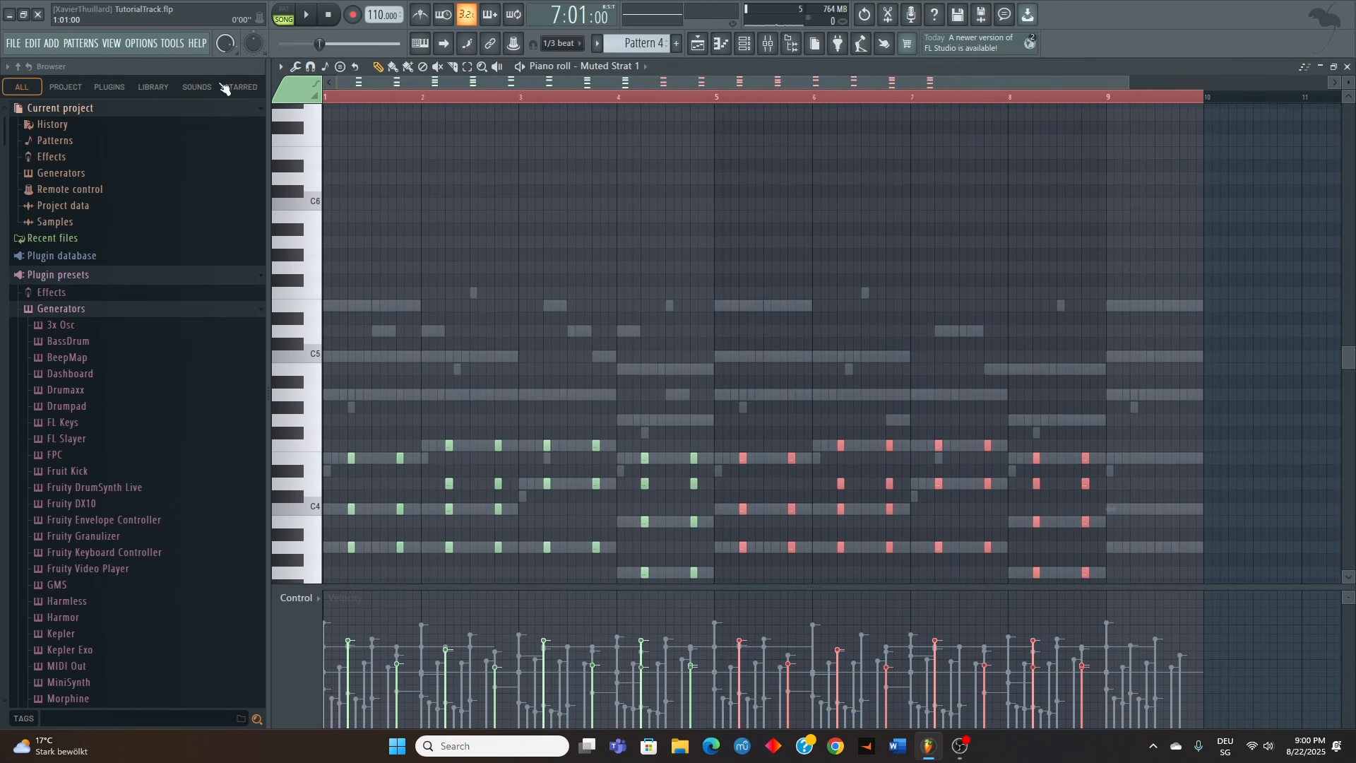
scroll(537, 341, "down", 6)
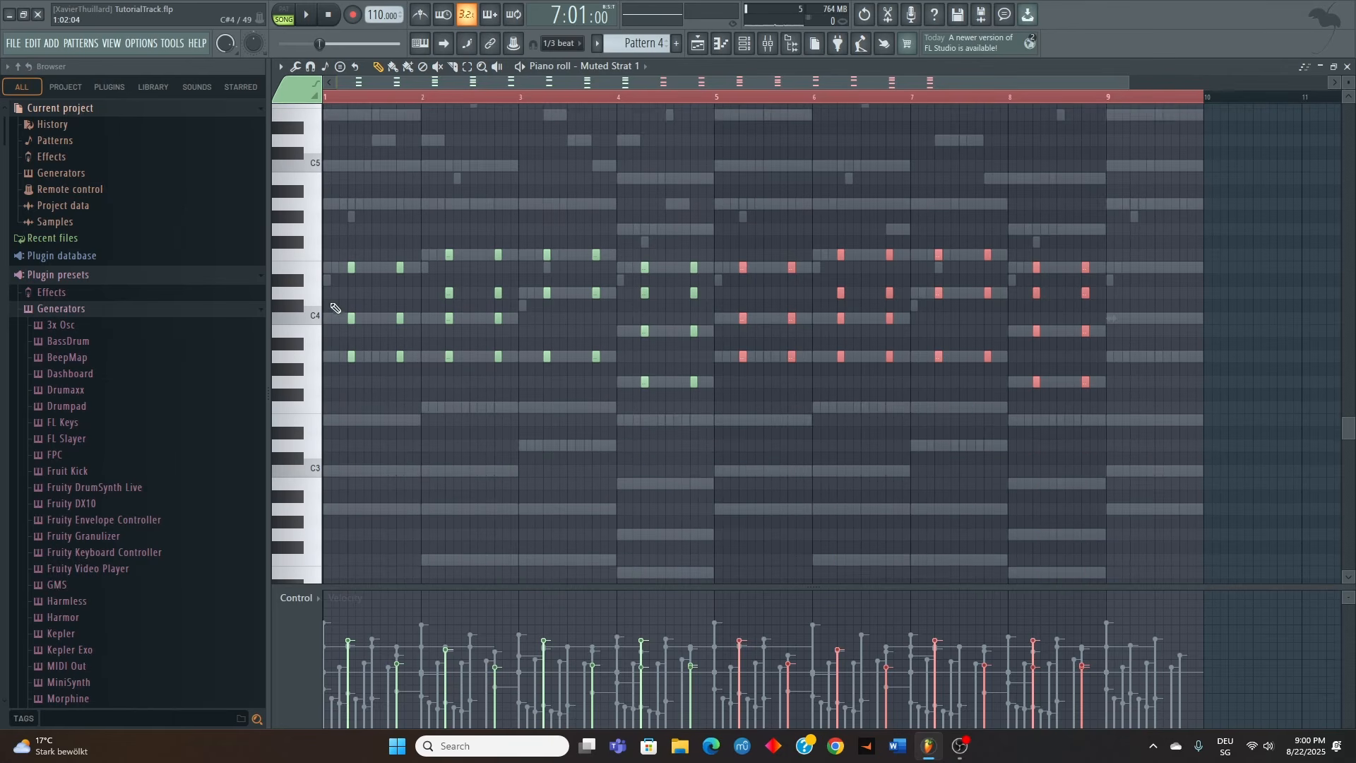
scroll(334, 309, "up", 3, "ctrl")
left_click_drag(739, 302, 754, 299)
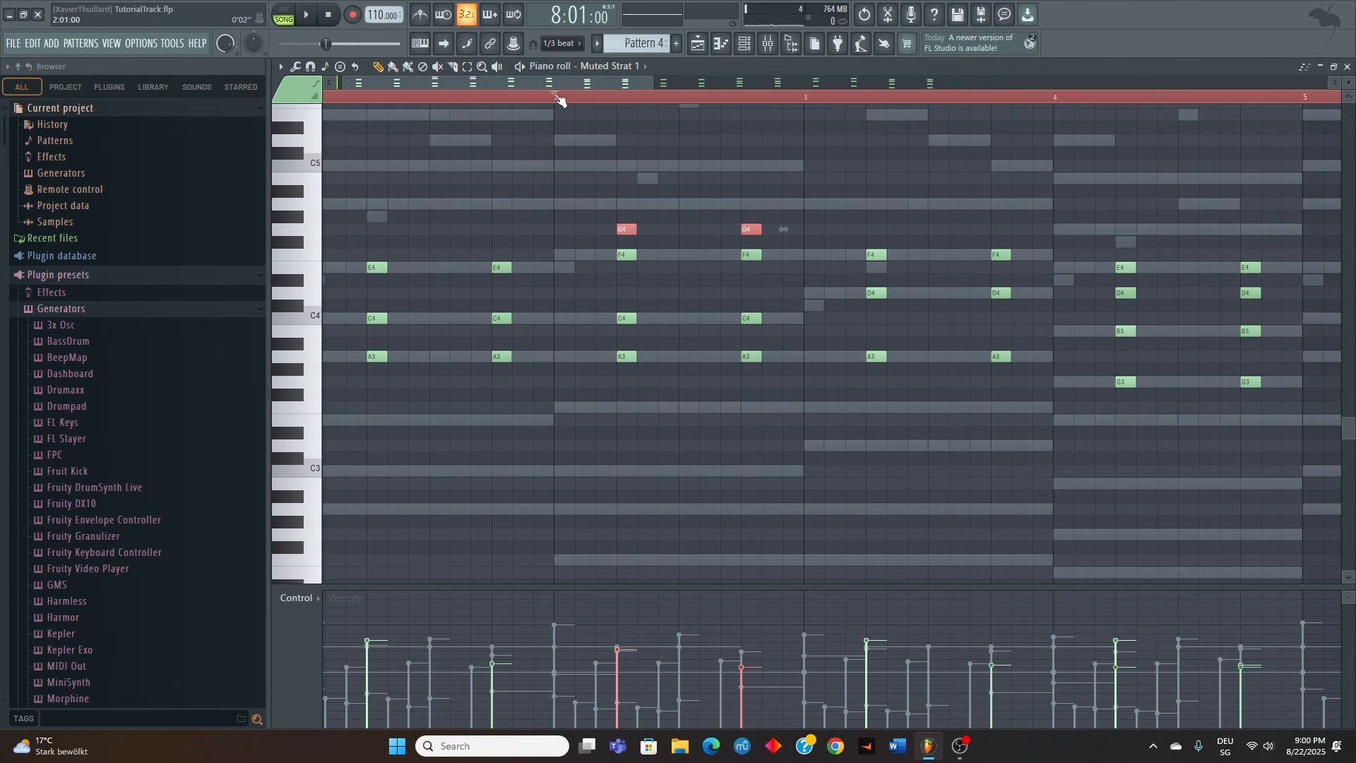
key("space")
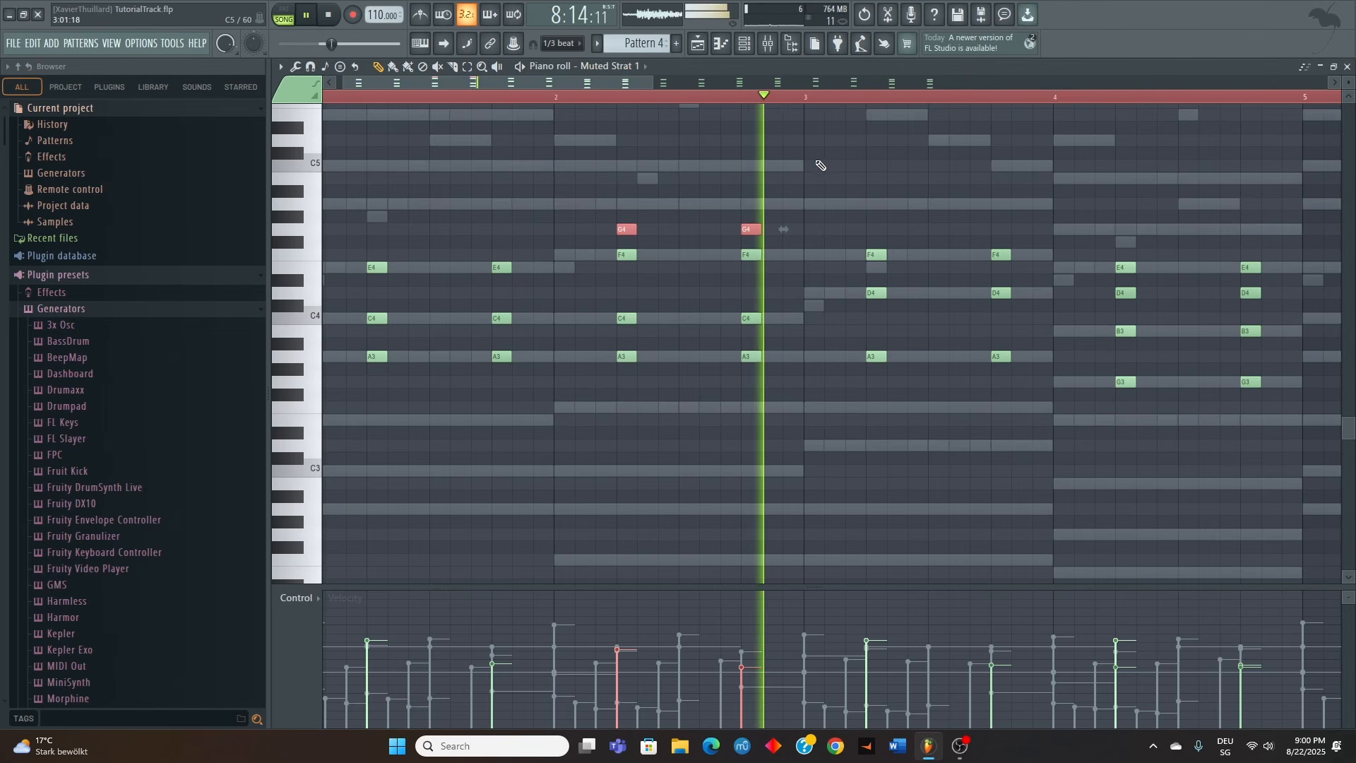
left_click(689, 439, "ctrl")
scroll(688, 416, "down", 3, "ctrl")
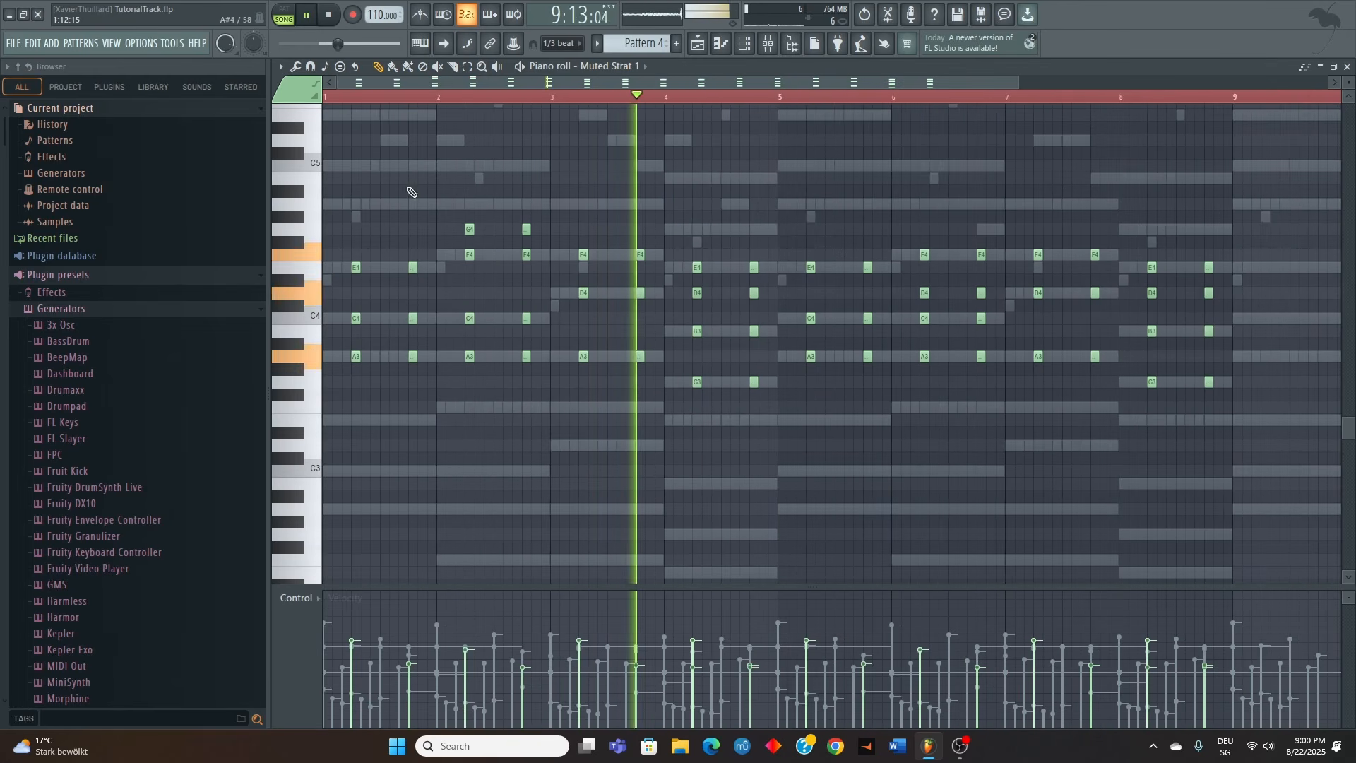
key("space")
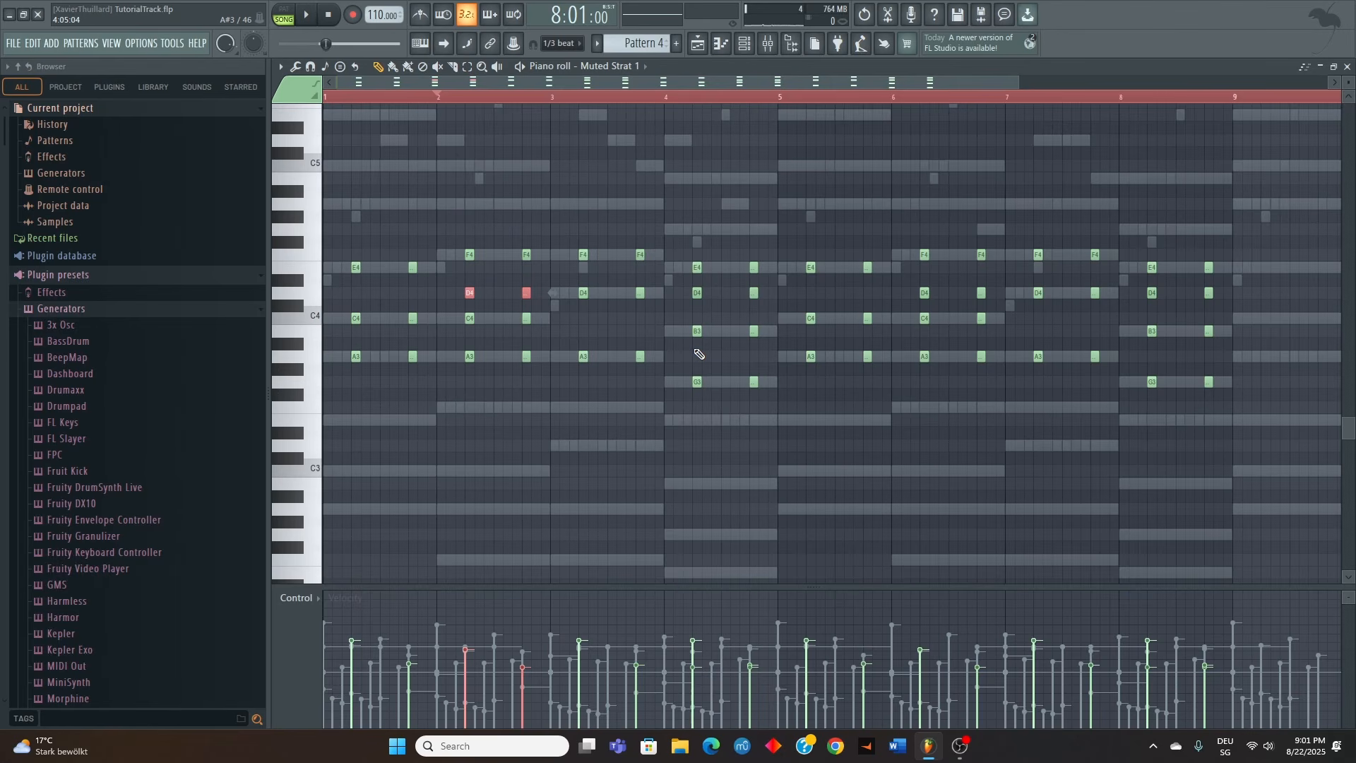
Close the piano roll and play the playlist arrangement from bar 7 to hear Pattern 4
left_click(1345, 66)
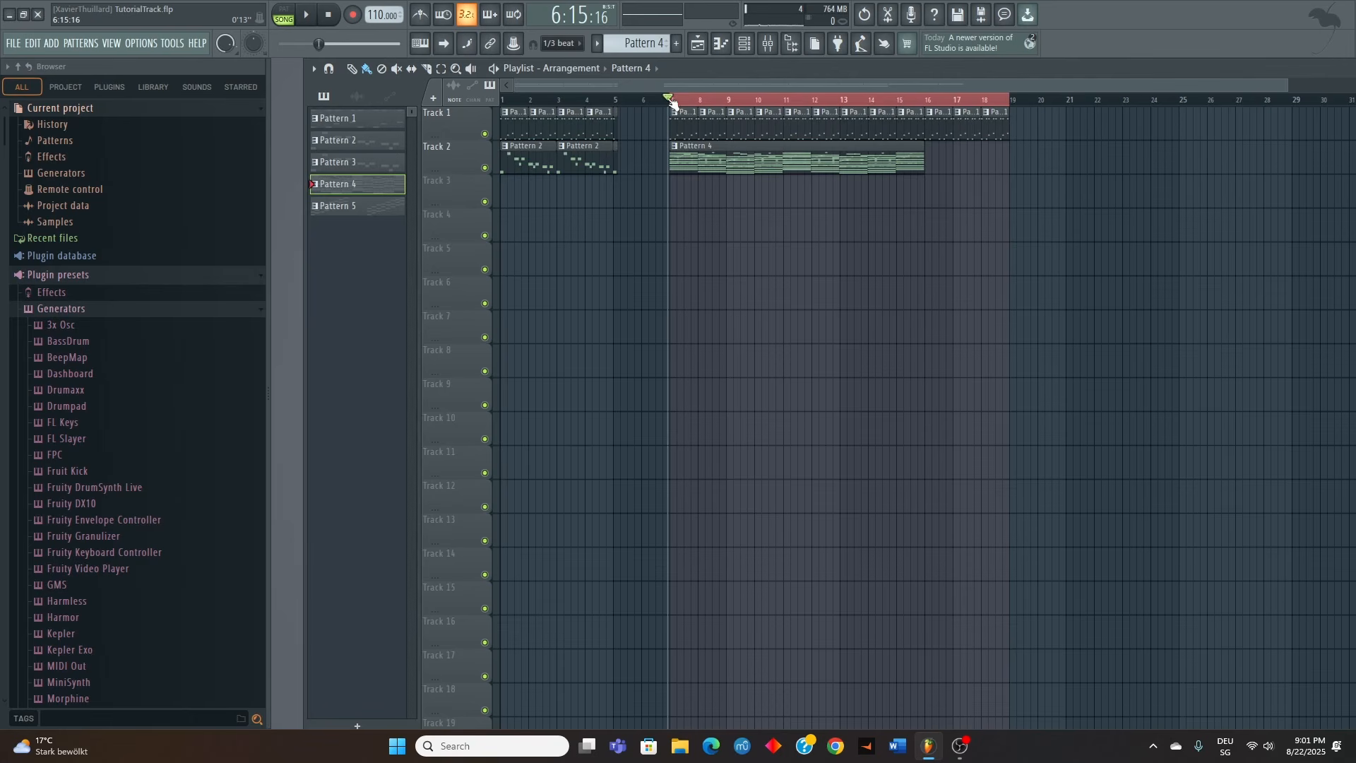
key("space")
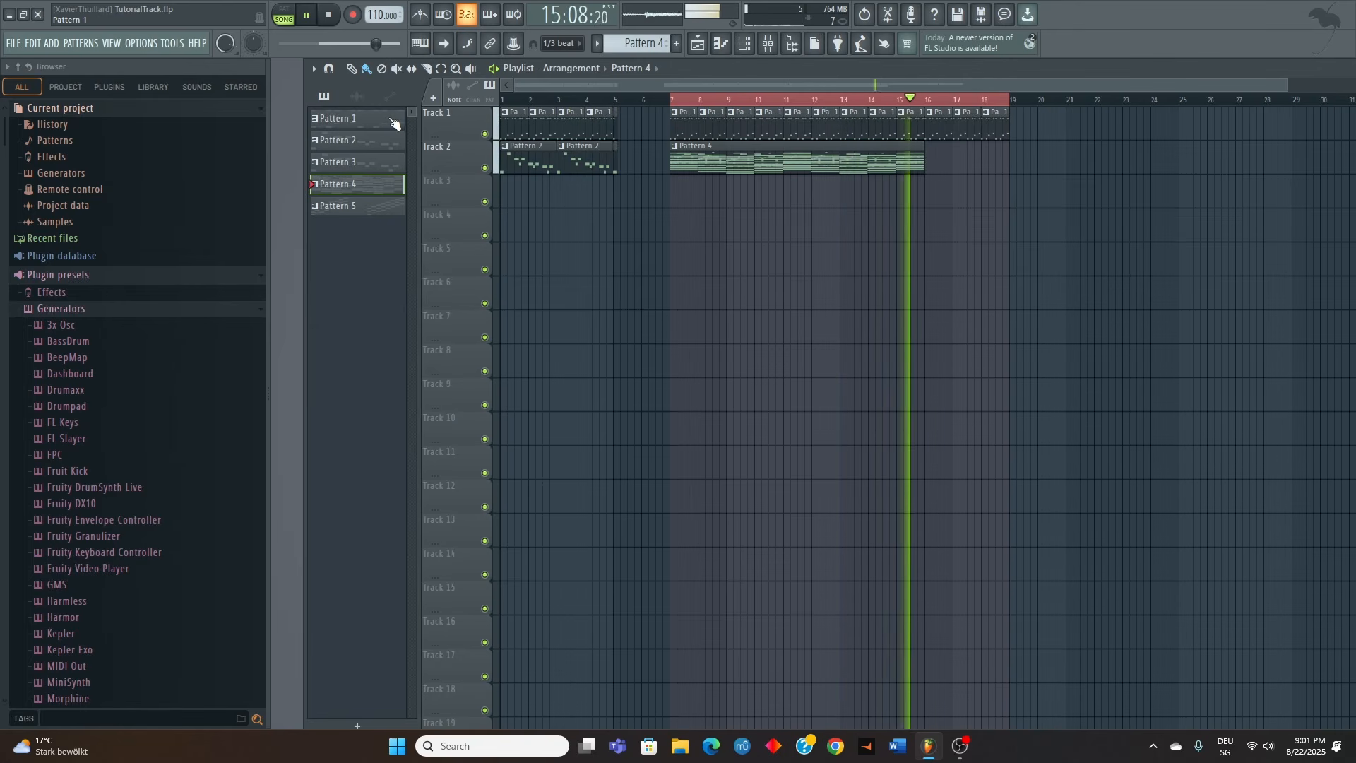
key("space")
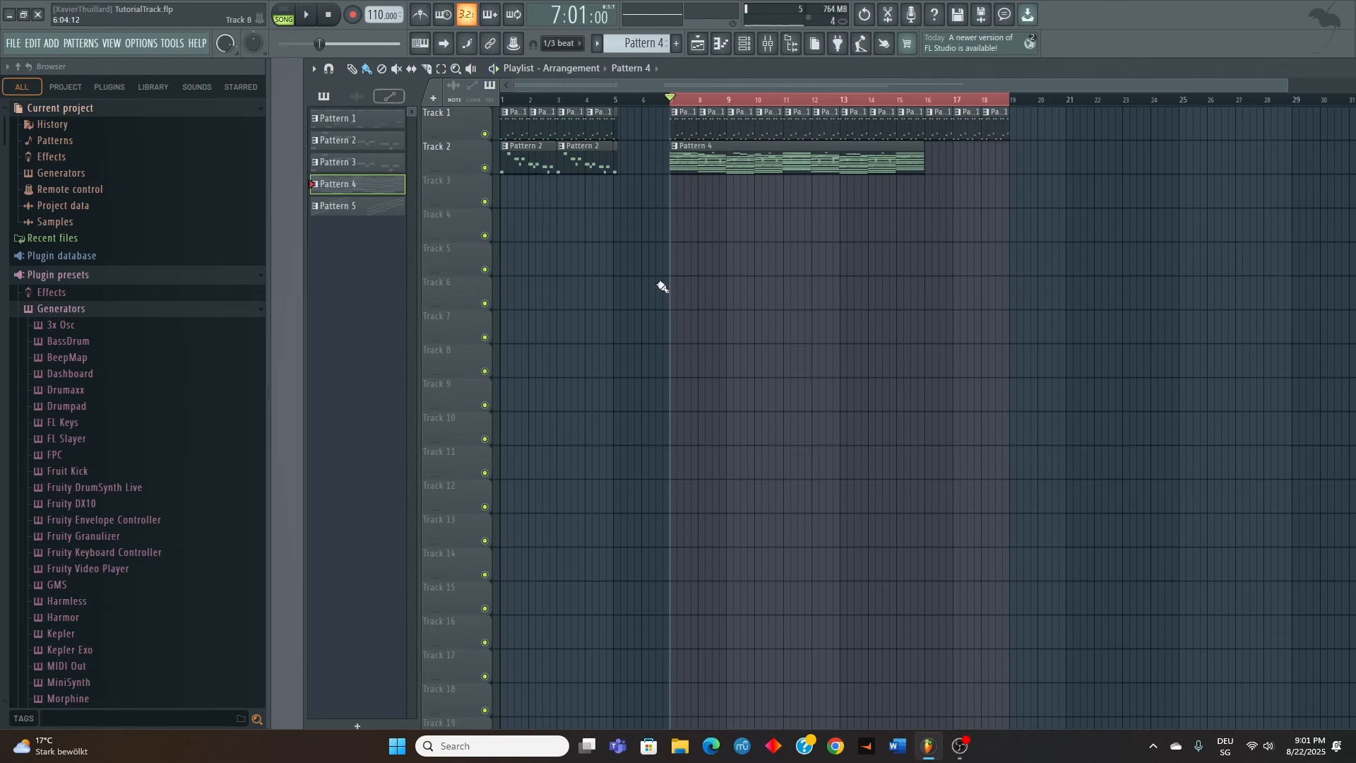